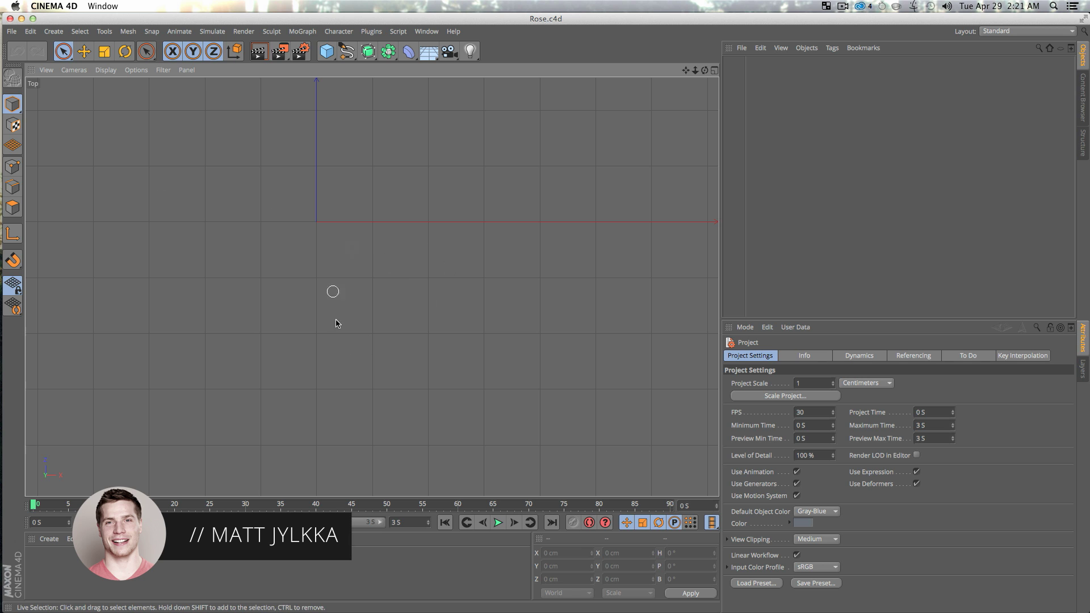
Load Rose Petal.psd from the Realistic Rose folder as the Top viewport's background image.
left_click(745, 327)
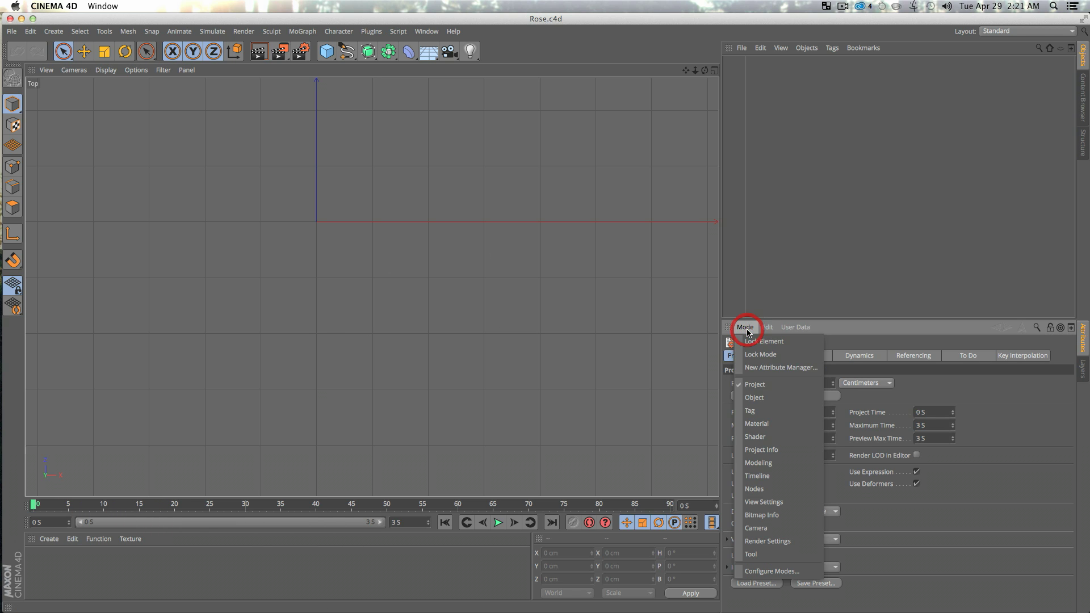
left_click(772, 503)
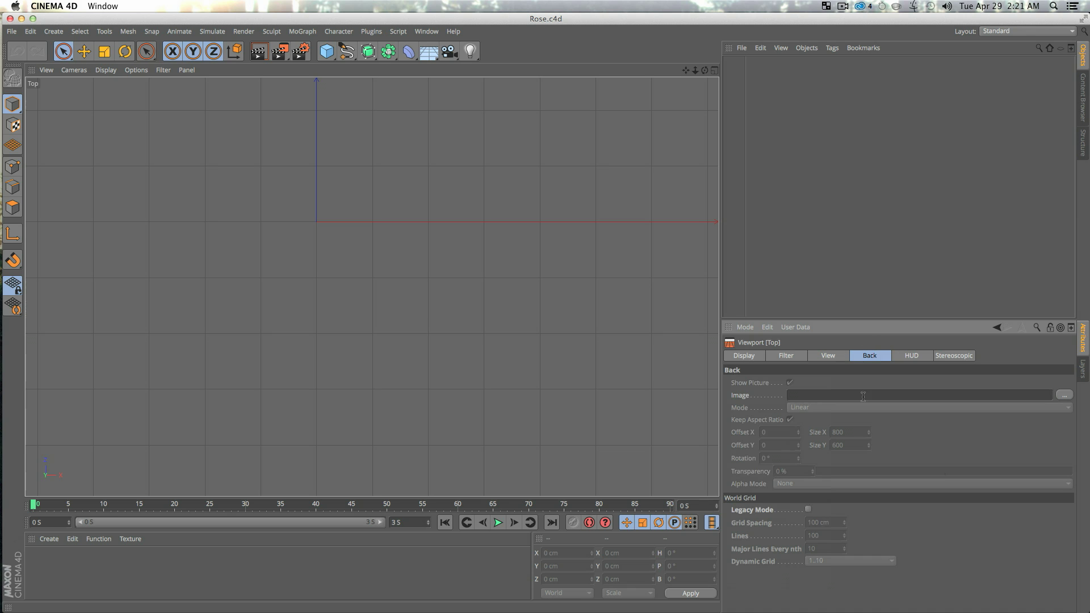
left_click(1068, 395)
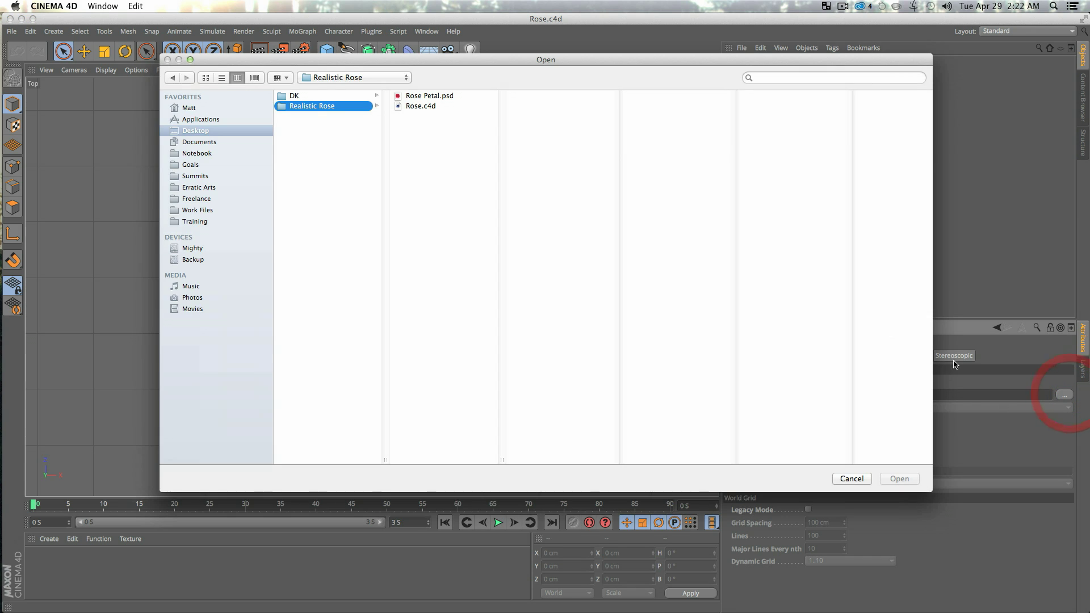
left_click(430, 96)
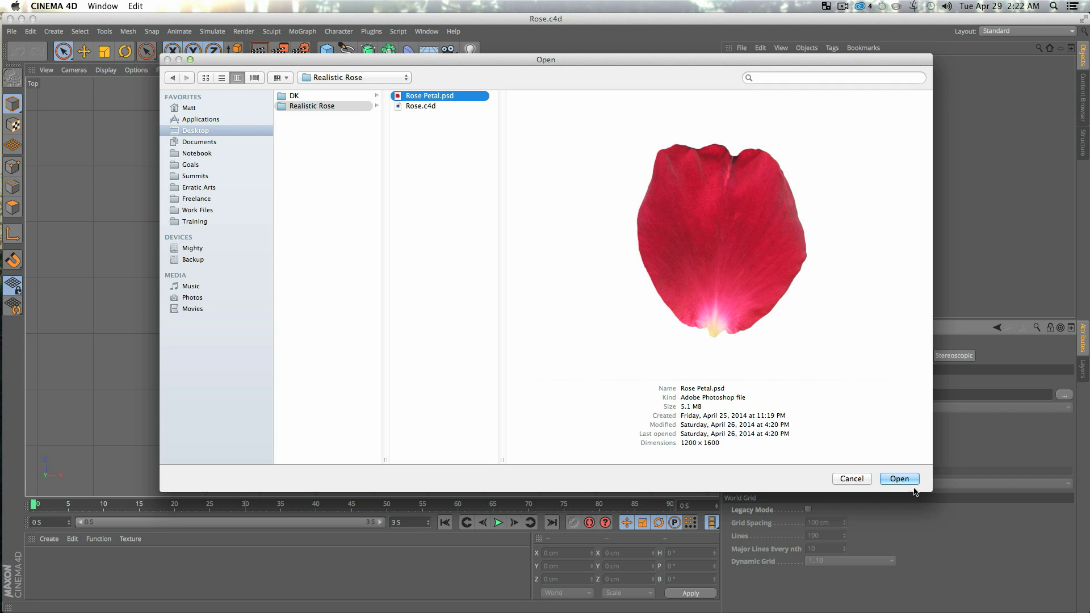
left_click(900, 479)
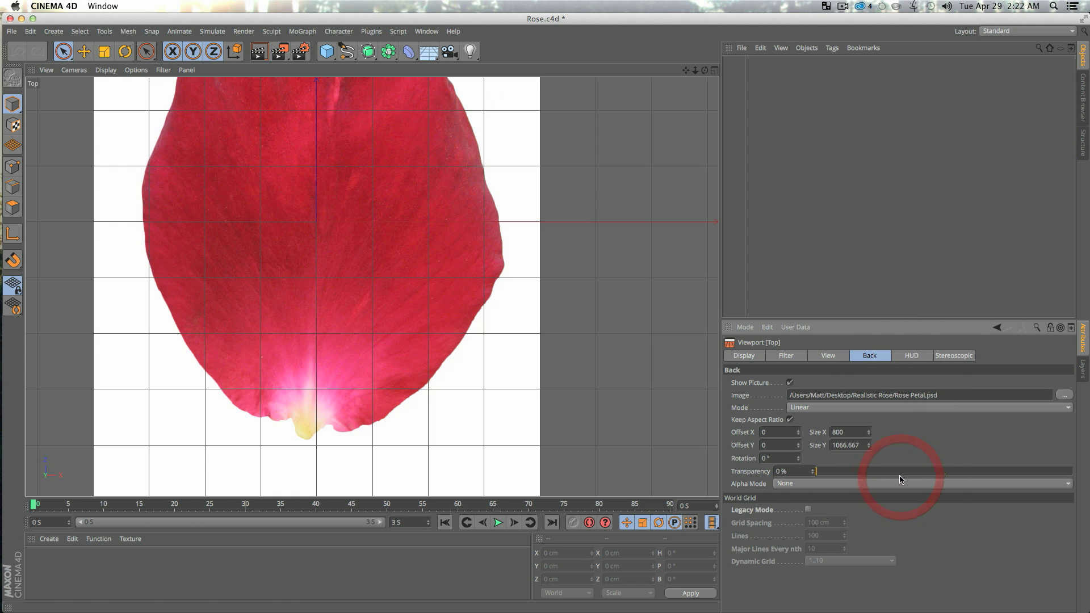
Set the transparency of the Top viewport's background picture to 30%.
scroll(360, 224, "down", 5)
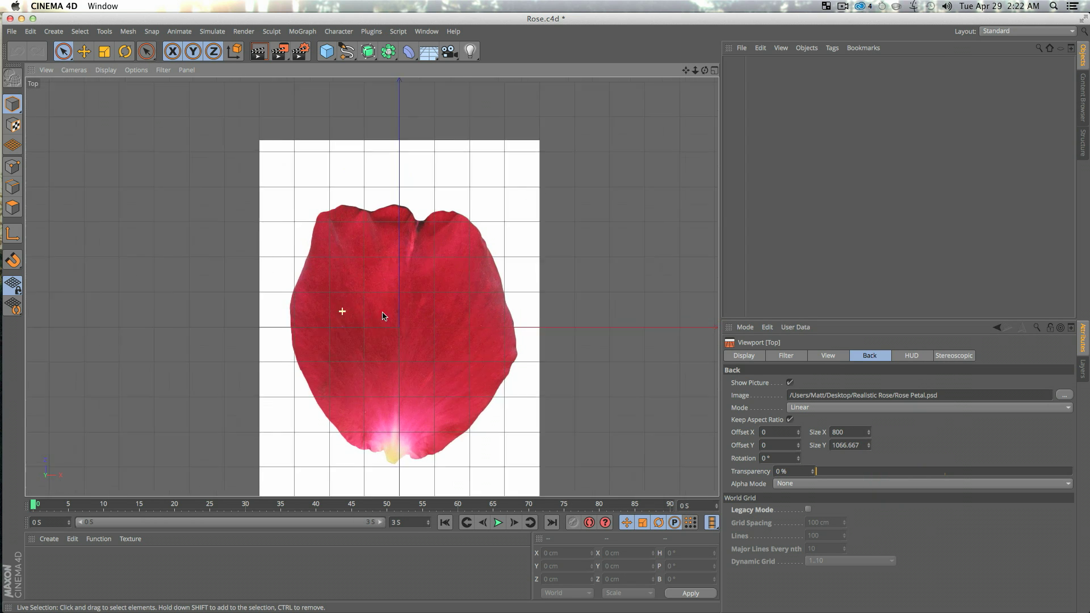
scroll(392, 314, "up", 2)
middle_click_drag(403, 311, 403, 243, "alt")
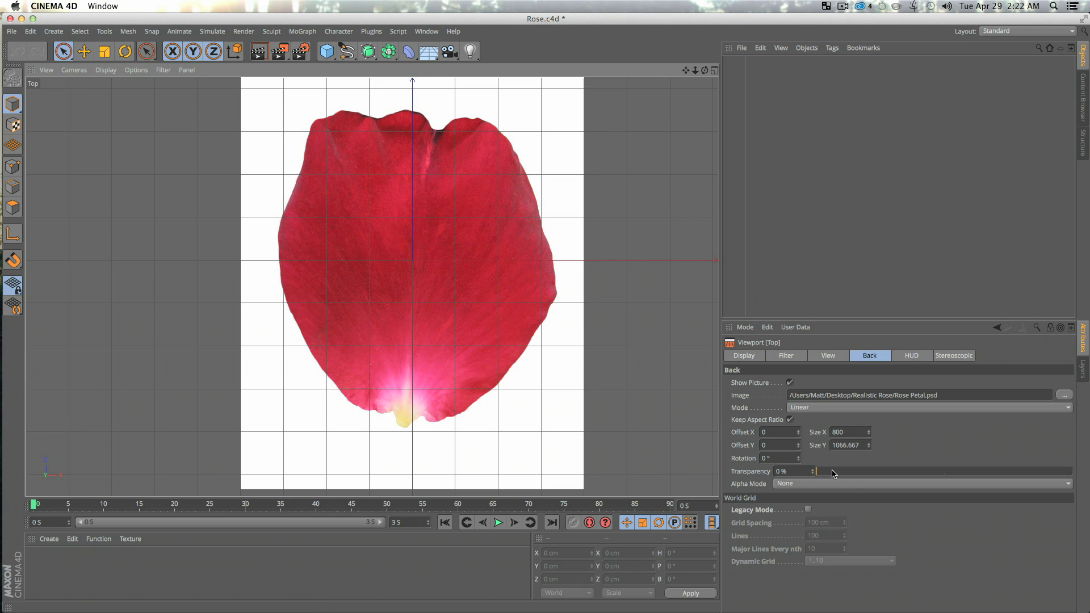
left_click_drag(833, 474, 894, 475)
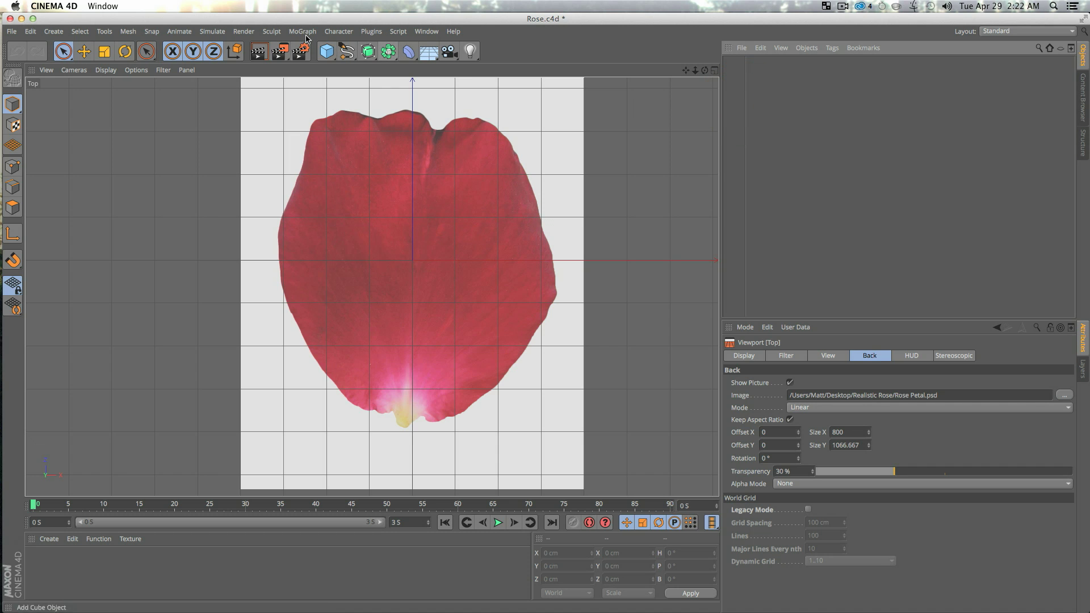
Add a plane 693 cm wide and 785 cm high, and move it to about -20 cm in Z to frame the petal image.
left_click(326, 51)
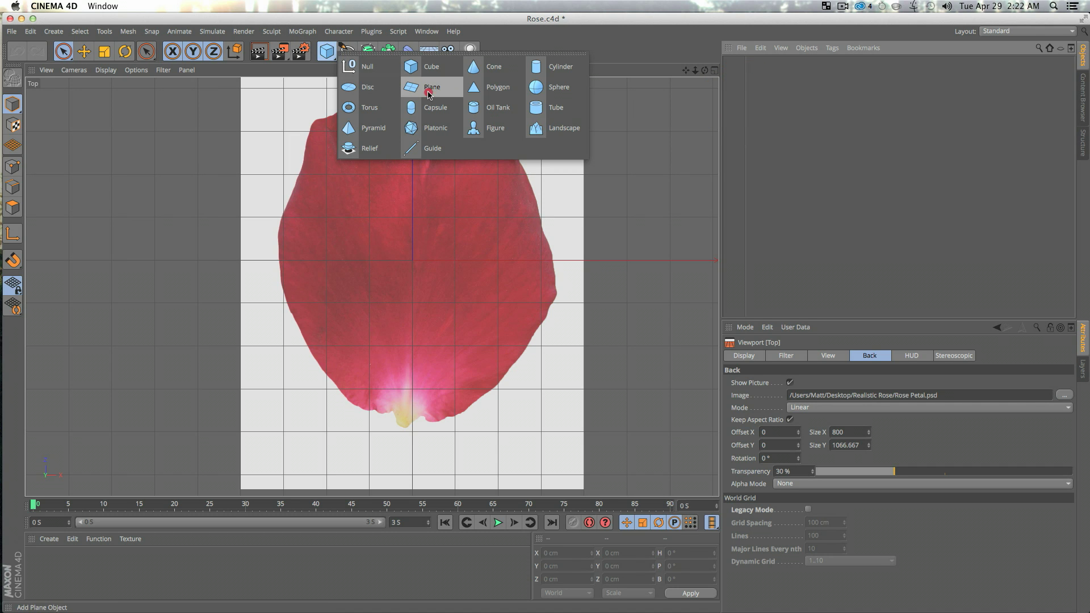
left_click(449, 91)
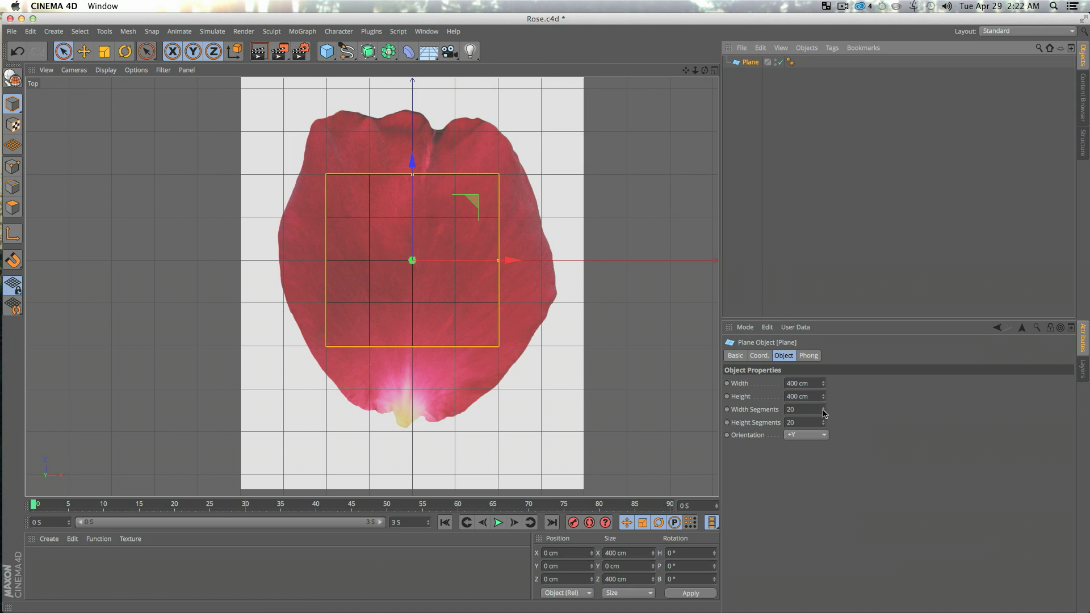
mouse_move(825, 388)
left_mouse_down()
mouse_move(863, 383)
mouse_move(827, 394)
mouse_move(838, 370)
mouse_move(827, 400)
left_mouse_up()
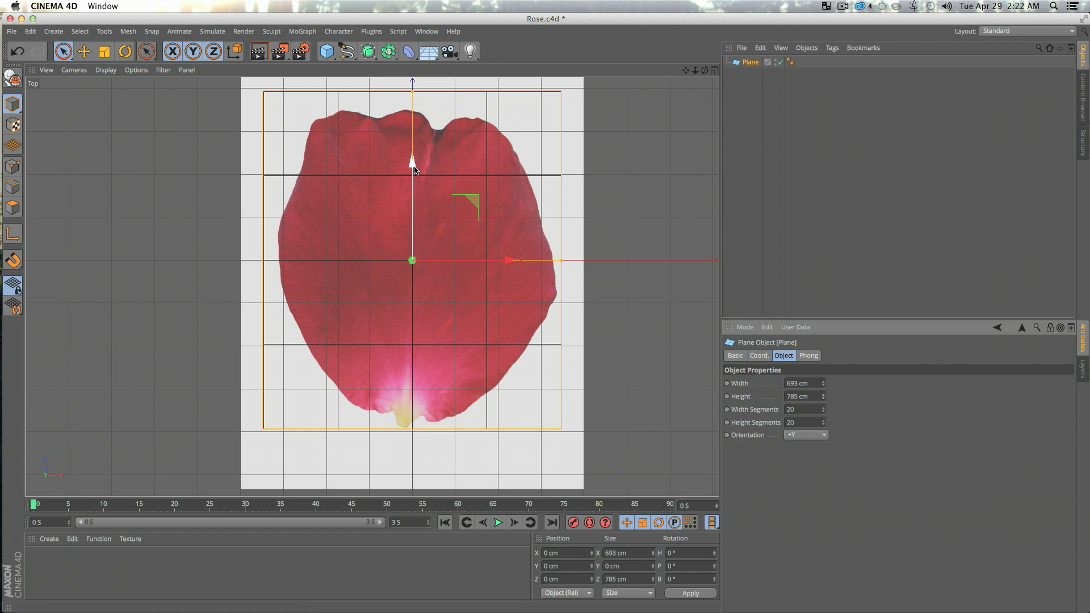
left_click_drag(413, 164, 413, 173)
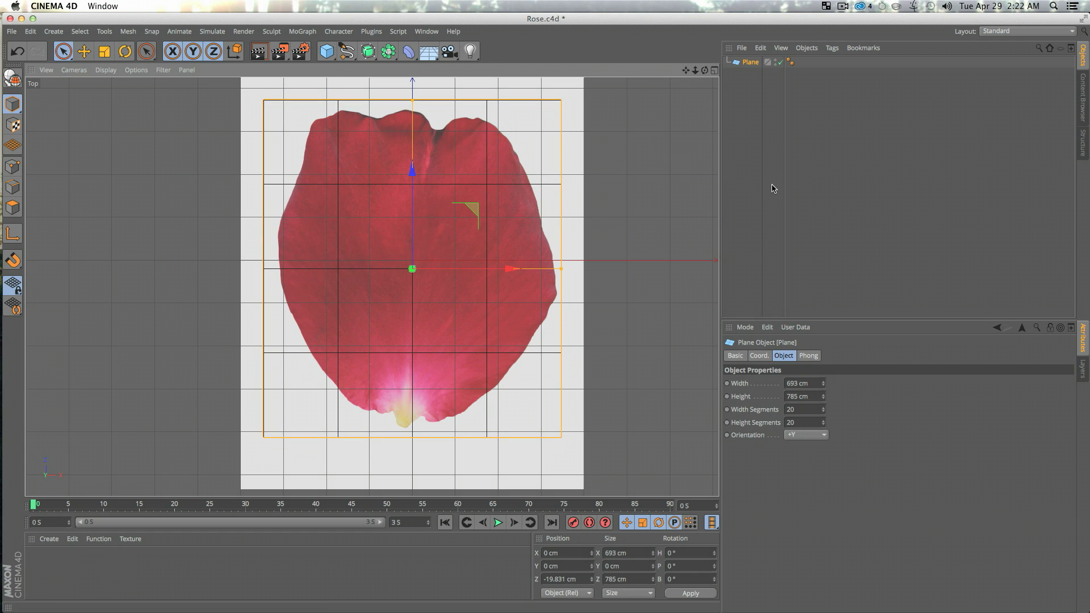
left_click(741, 180)
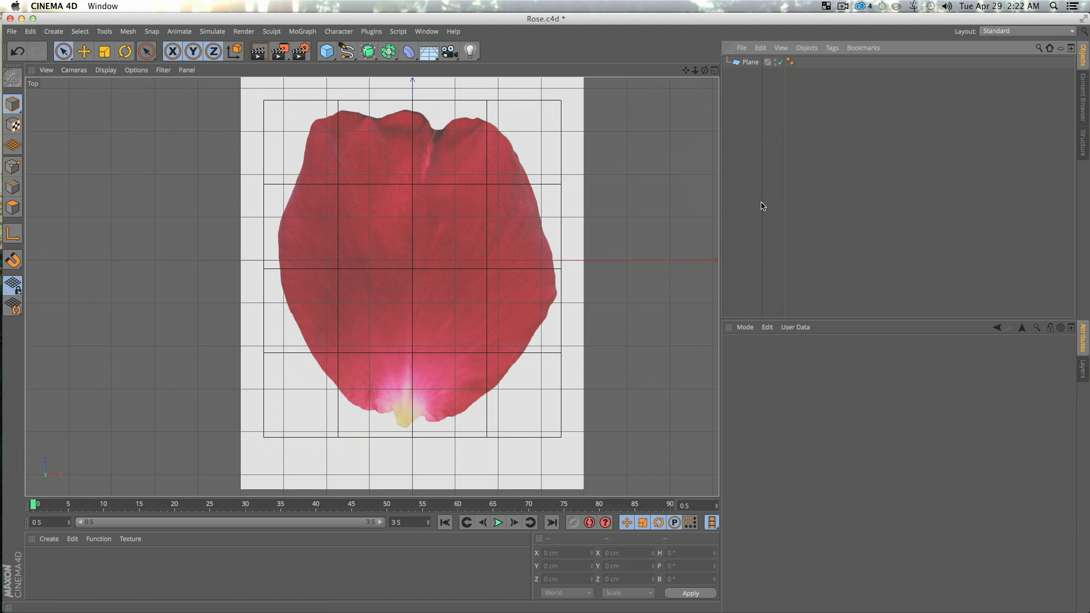
Reduce the plane to 2 width segments and 6 height segments in the Perspective view.
key("F1")
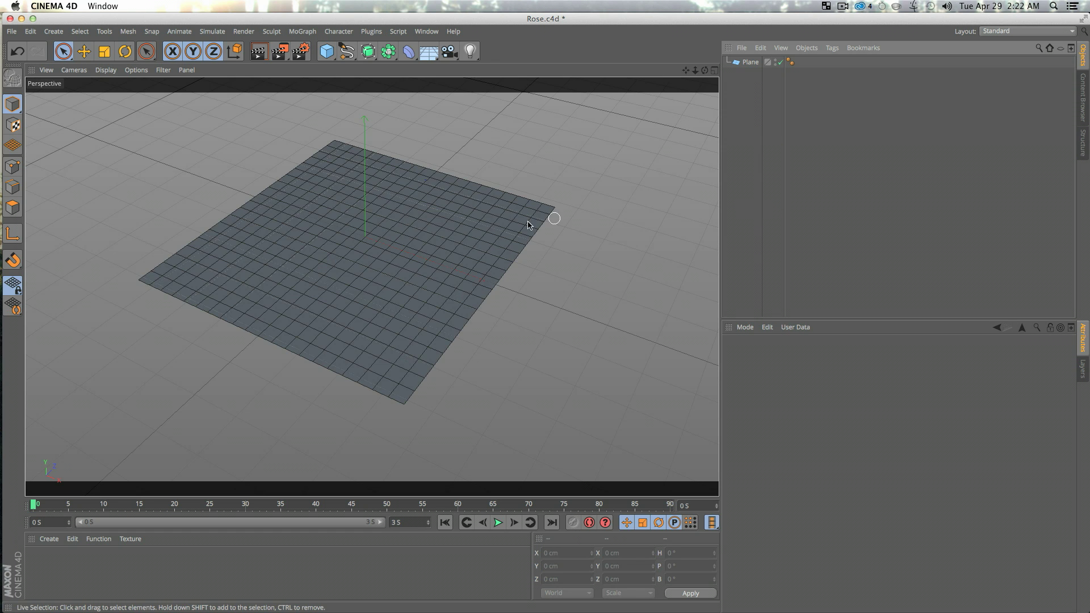
left_click(753, 61)
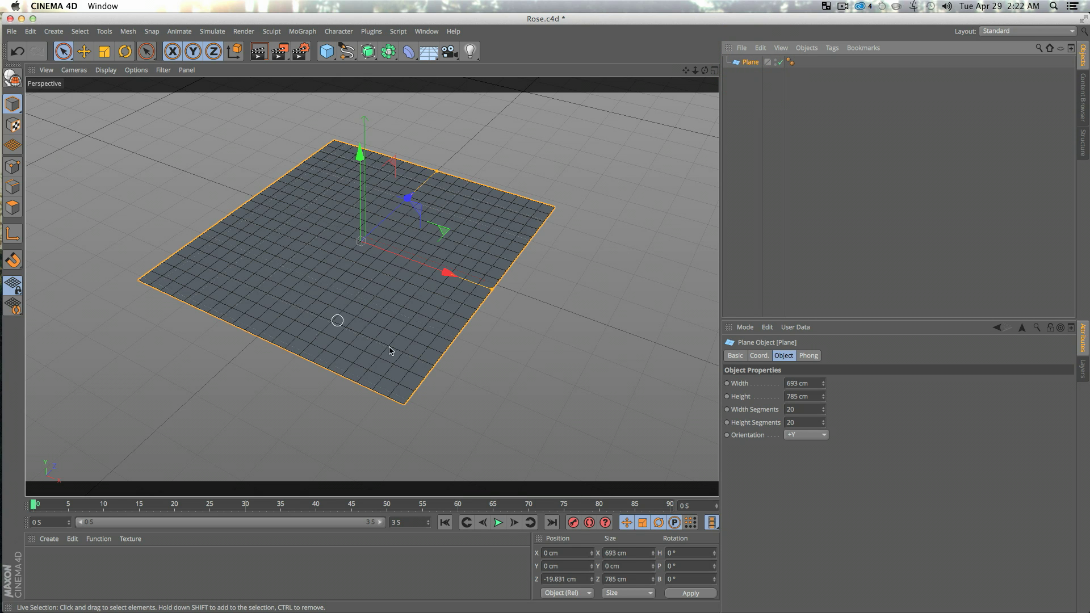
left_click_drag(824, 410, 715, 409)
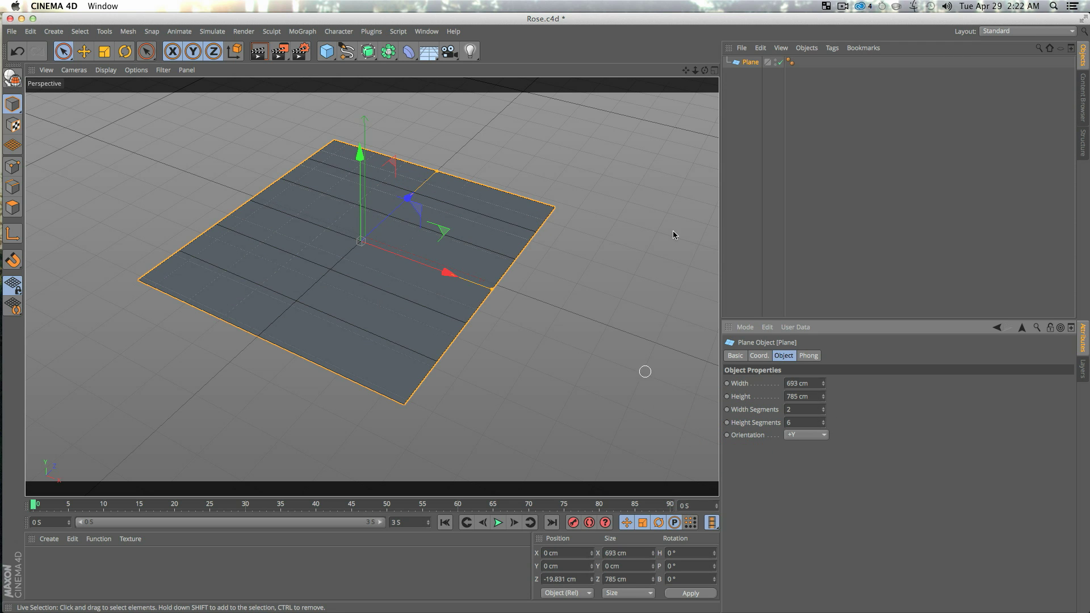
Make the plane editable and rename it Petal.
left_click(753, 65)
key("c")
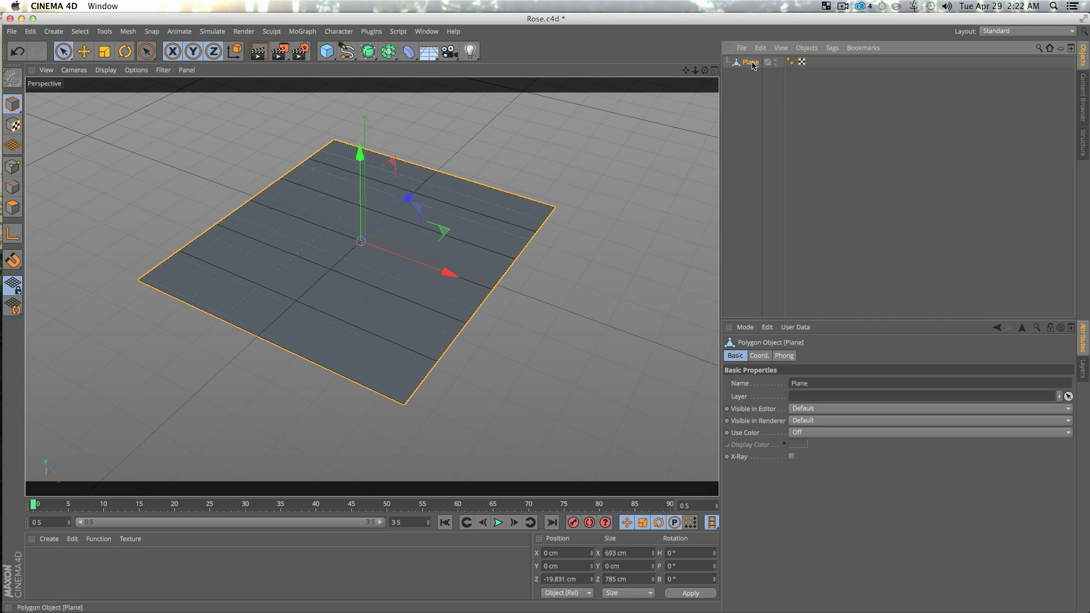
double_click(751, 63)
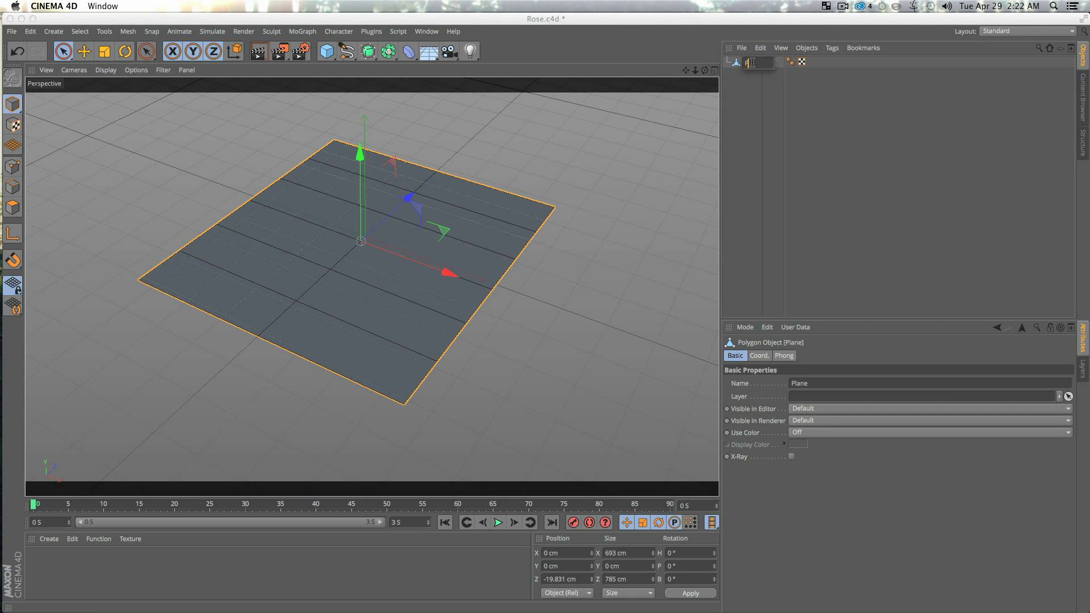
key("Return")
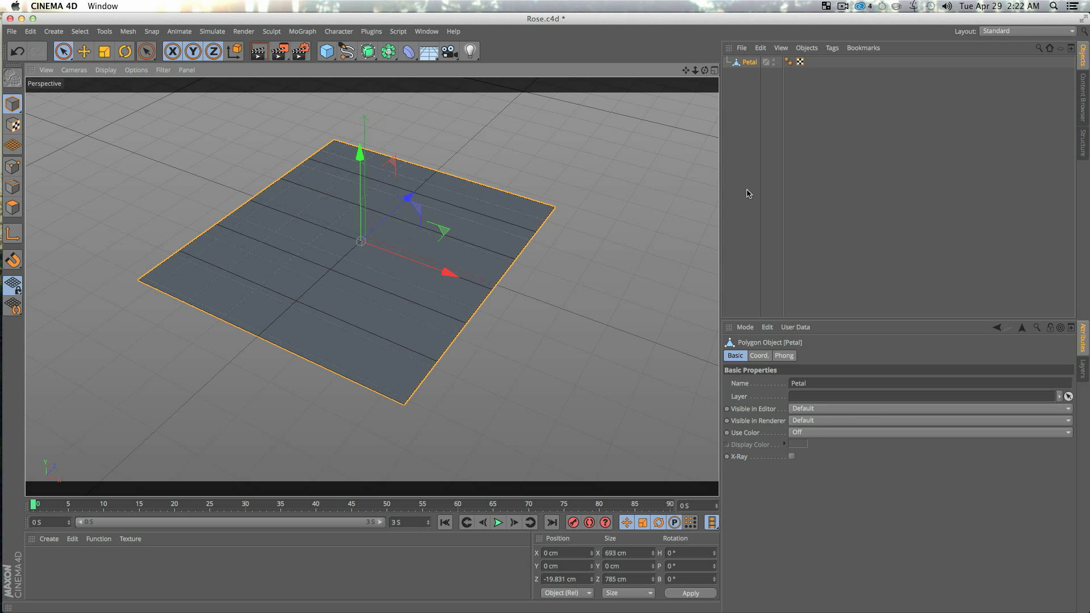
In the Top view, move the mesh's right corner points inward toward the petal outline: top to X about 200 cm, bottom two to form a taper ending at about 91 cm.
key("F2")
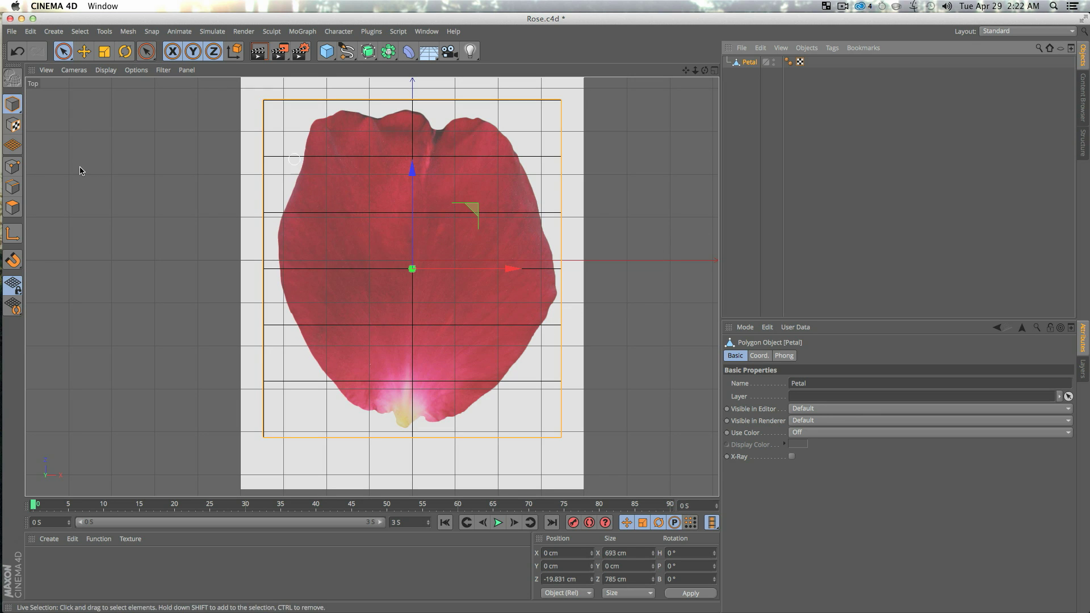
left_click(13, 166)
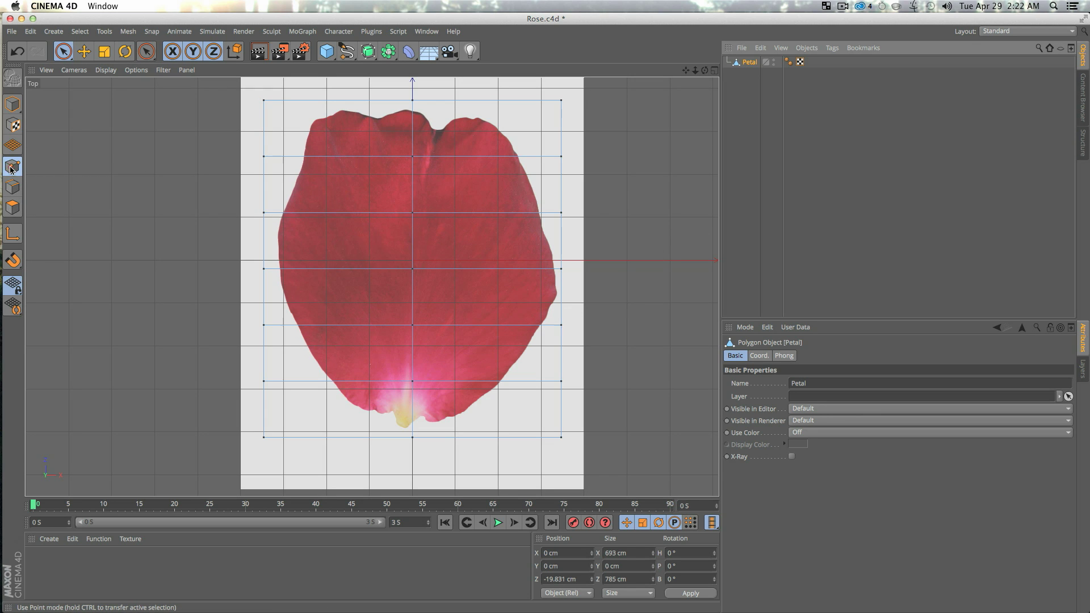
left_click(560, 102)
left_click_drag(621, 100, 566, 109)
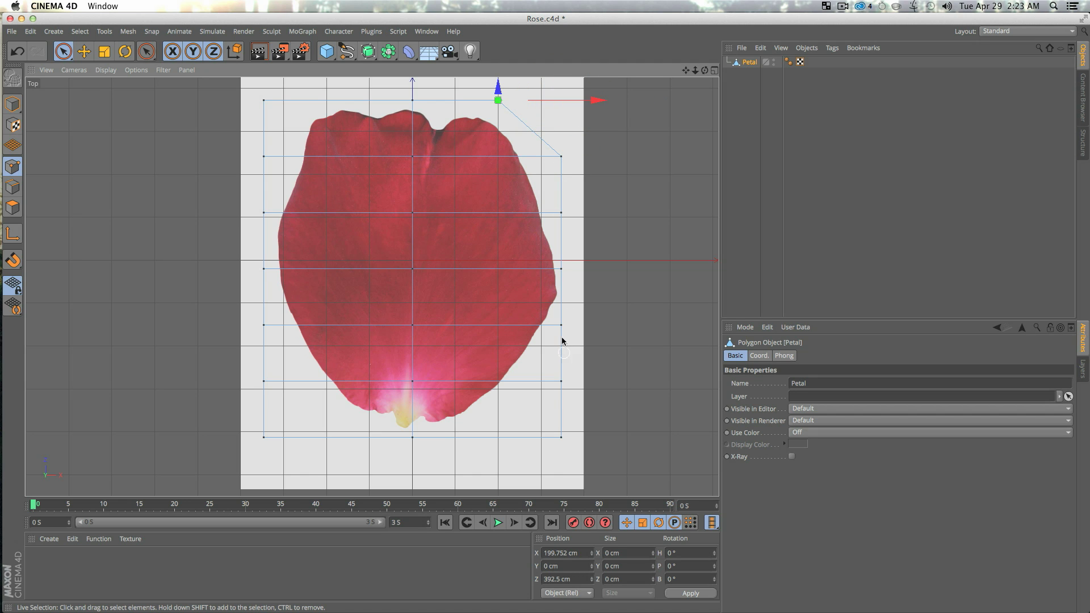
left_click(560, 388)
left_click_drag(657, 382, 573, 389)
left_click(561, 438)
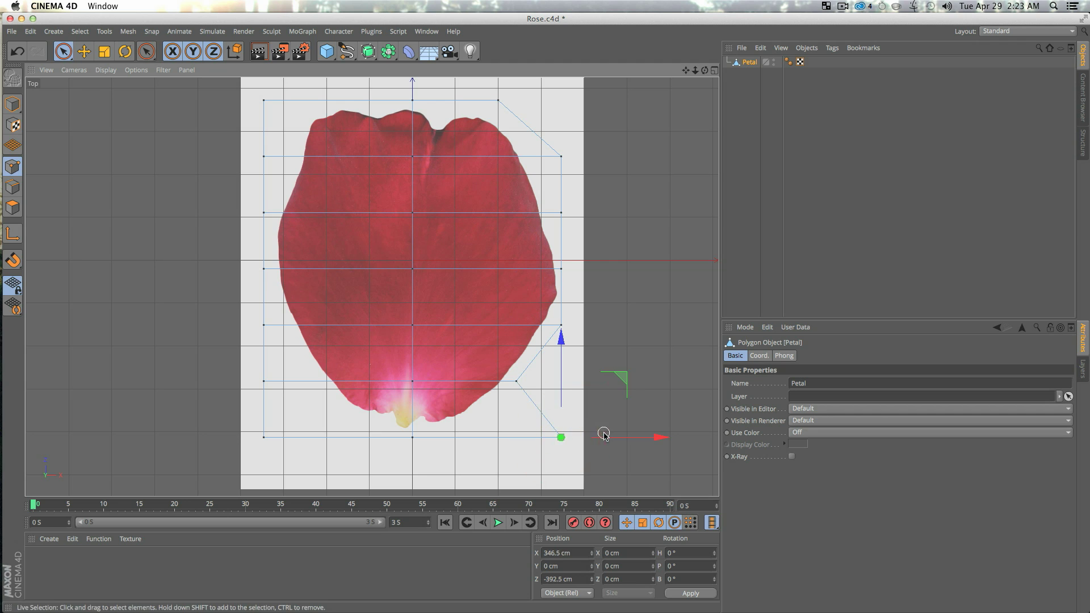
left_click_drag(598, 441, 500, 446)
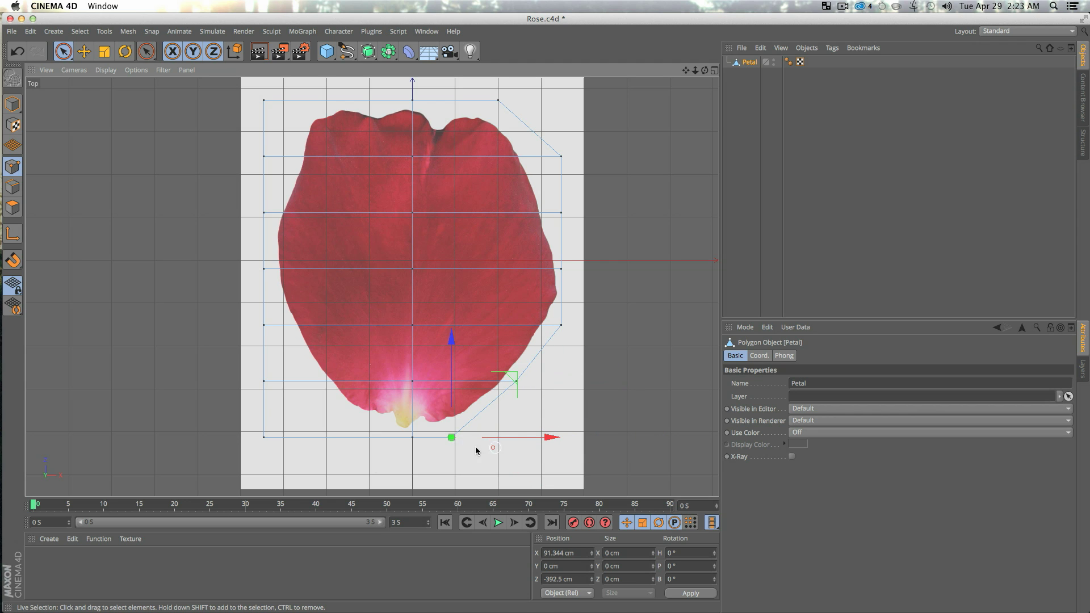
Move the two lowest left points of the mesh inward toward the petal outline, the upper one to X about -242 cm.
left_click(263, 437)
left_click_drag(358, 438, 464, 433)
left_click(263, 381)
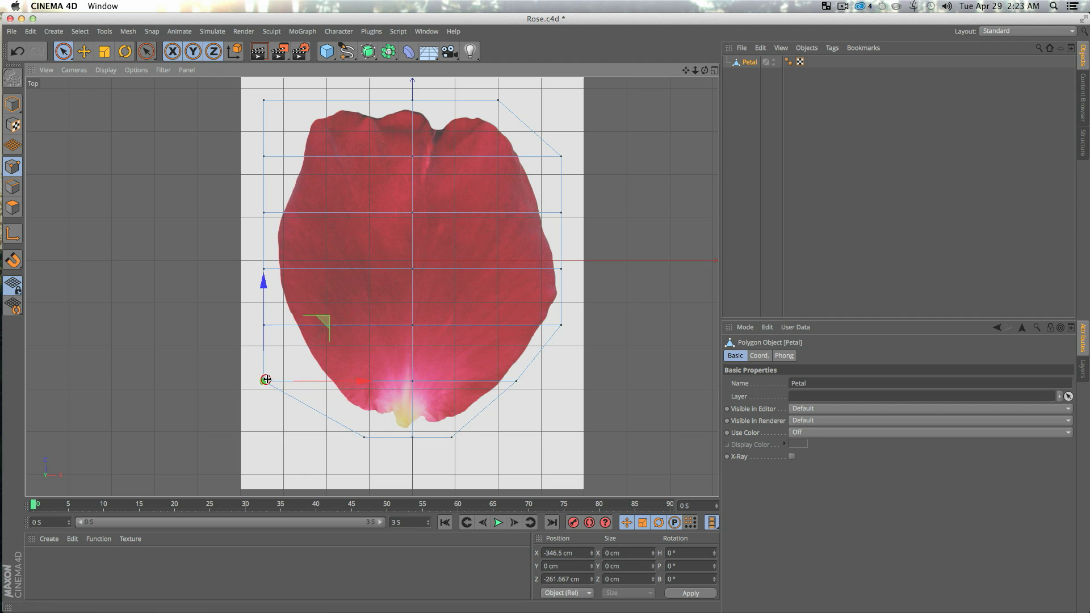
left_click_drag(319, 383, 364, 383)
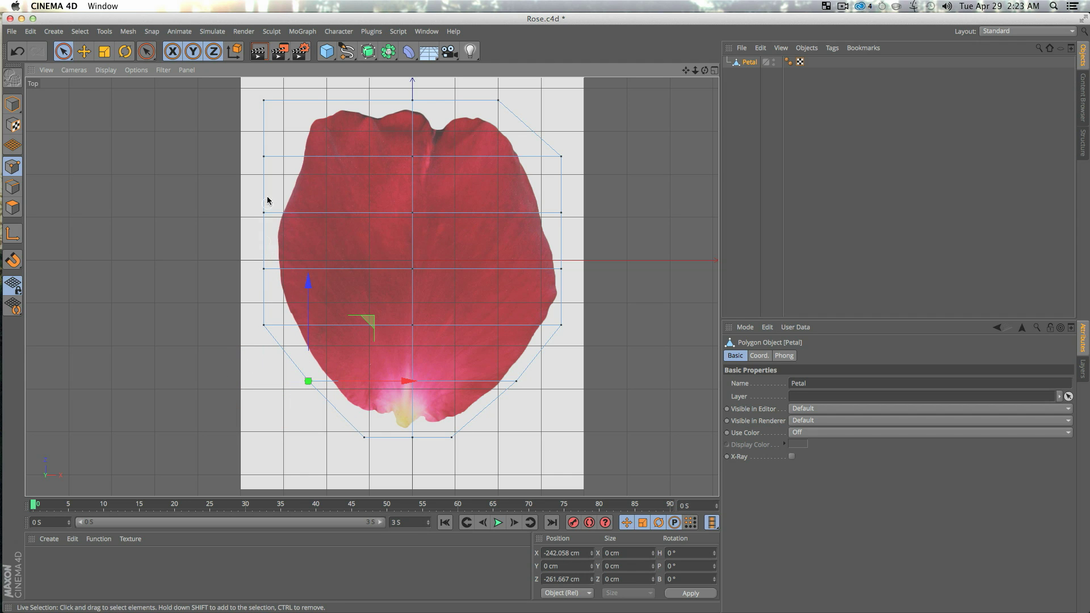
Move the two uppermost left points of the mesh inward toward the petal outline, the top corner to X about -241 cm.
left_click(263, 157)
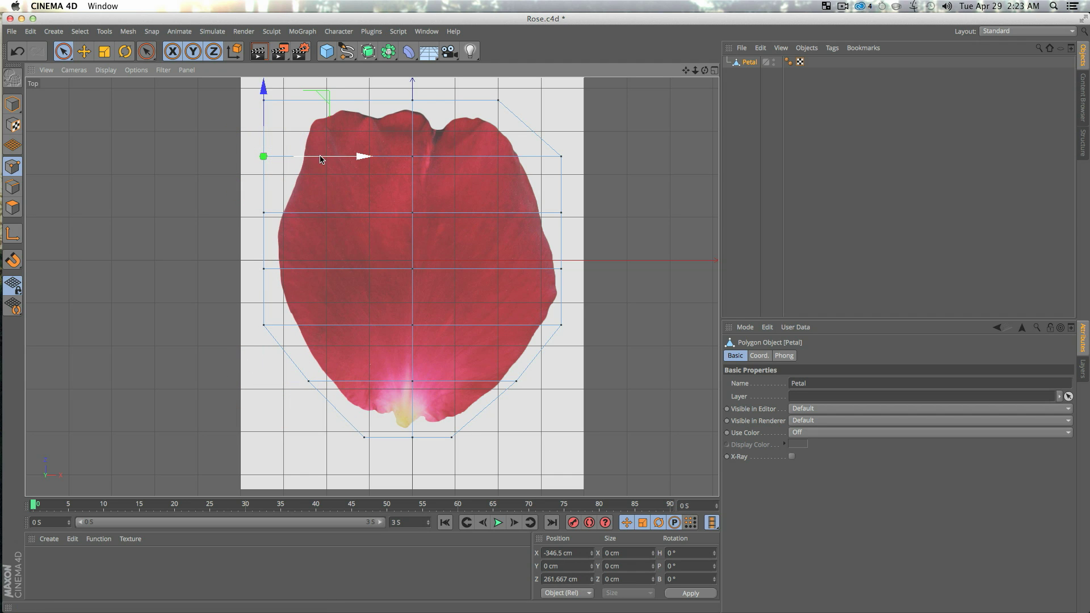
left_click_drag(320, 161, 351, 161)
left_click(264, 100)
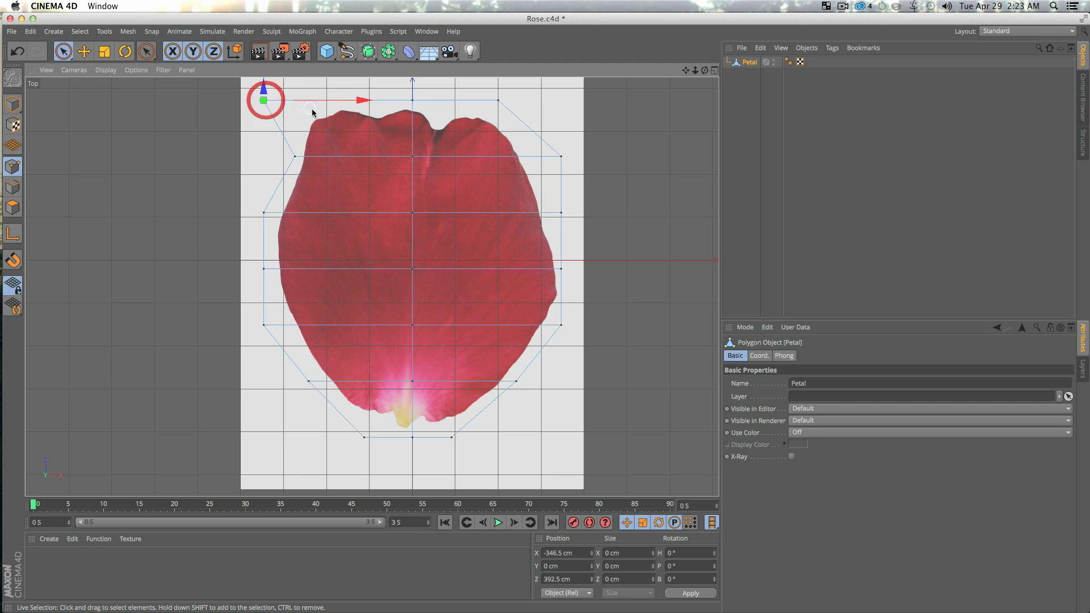
left_click_drag(348, 103, 395, 101)
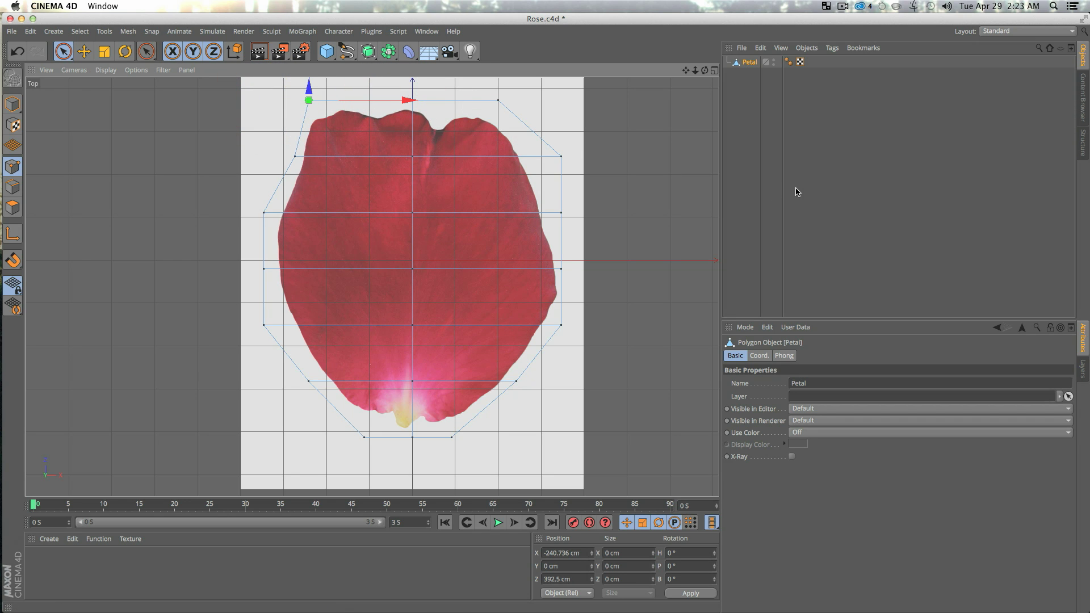
left_click(749, 175)
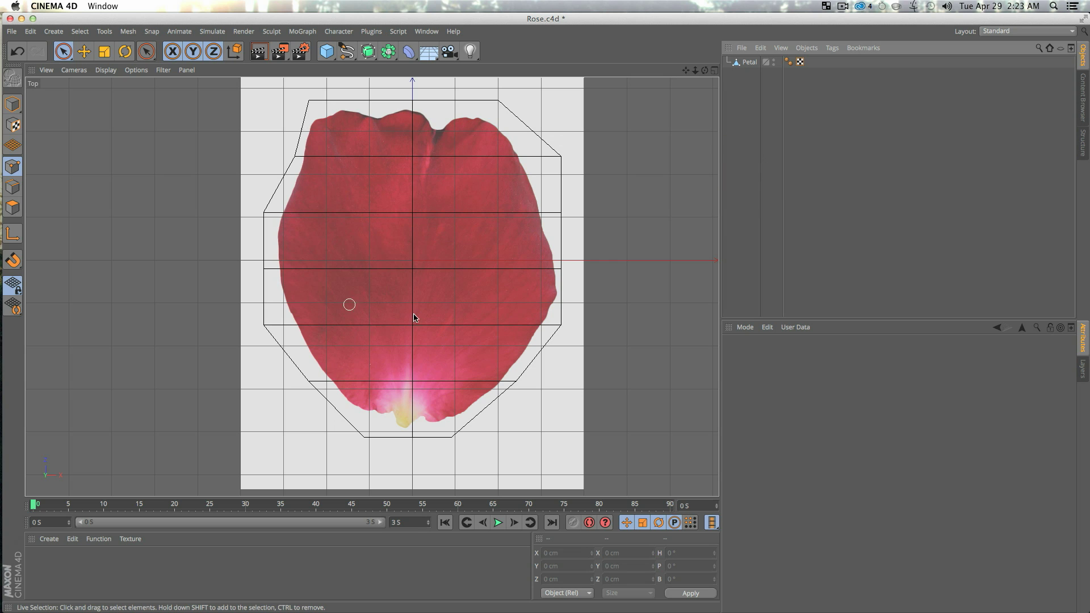
Hide the grid in the Perspective viewport.
key("F1")
left_click_drag(331, 295, 370, 328, "alt")
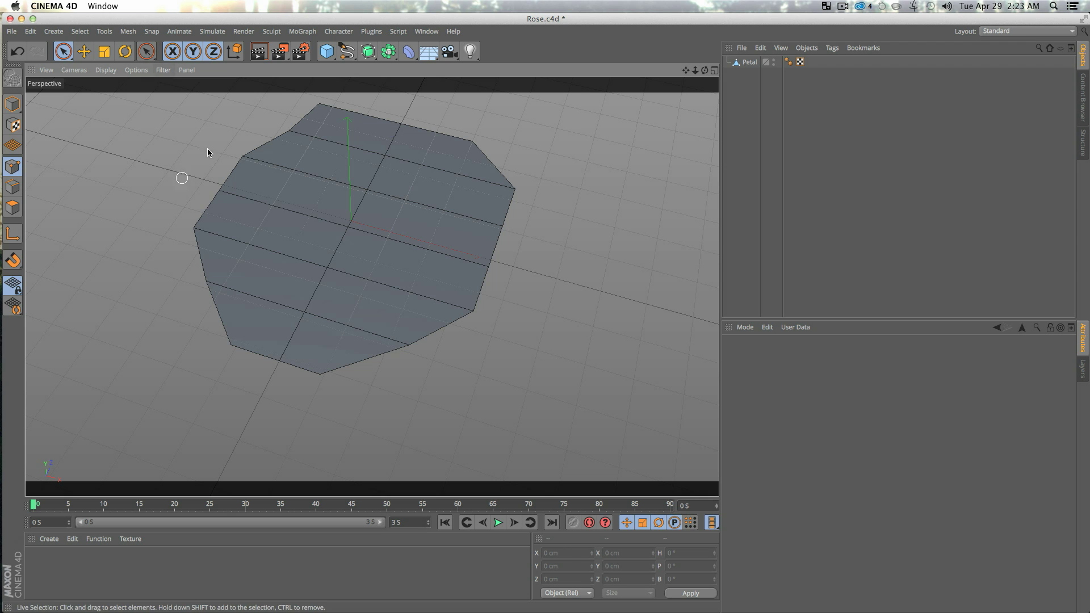
left_click(163, 70)
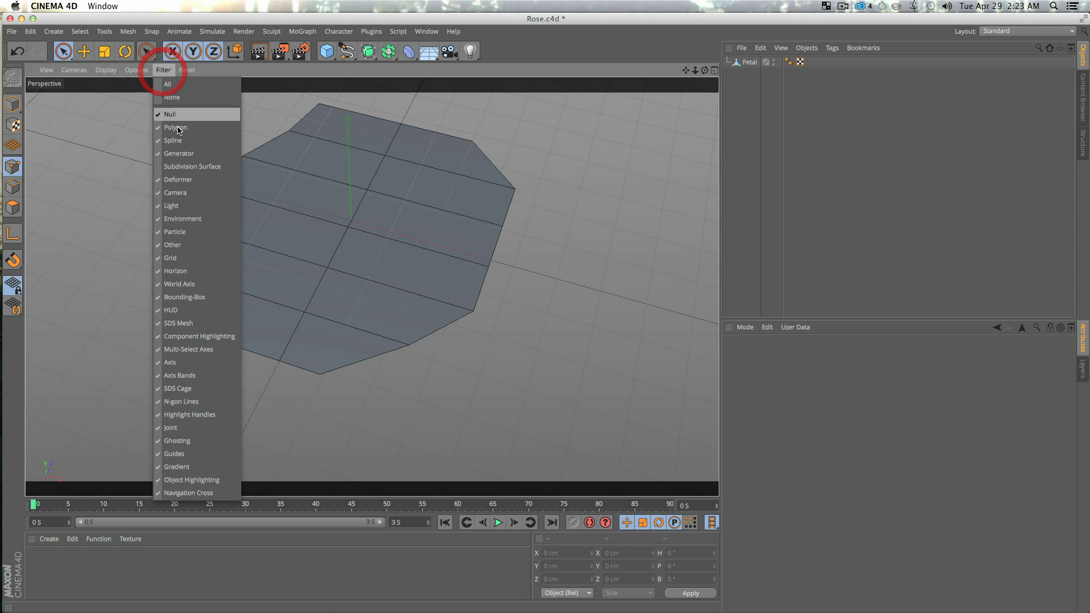
left_click(185, 257)
left_click_drag(386, 269, 387, 222, "alt")
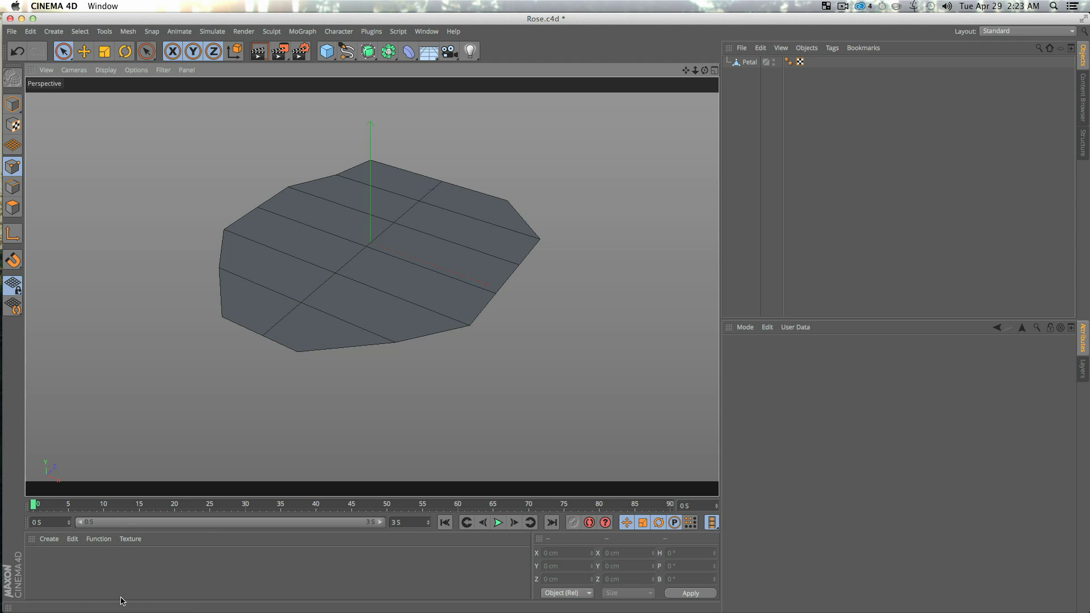
Select the Petal object and switch the interface layout to BP UV Edit.
left_click(469, 273)
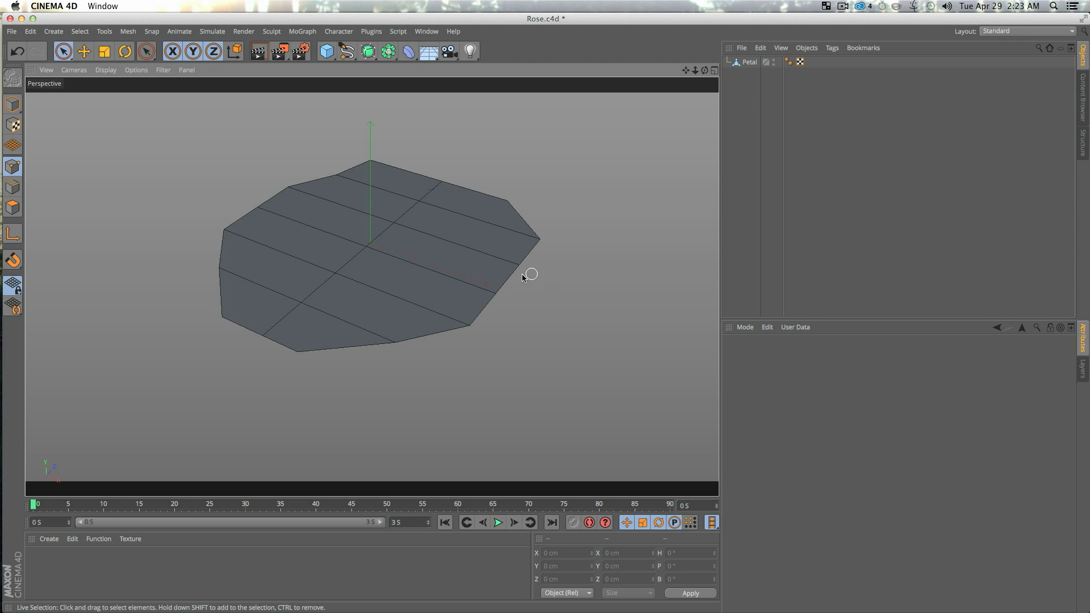
left_click(750, 62)
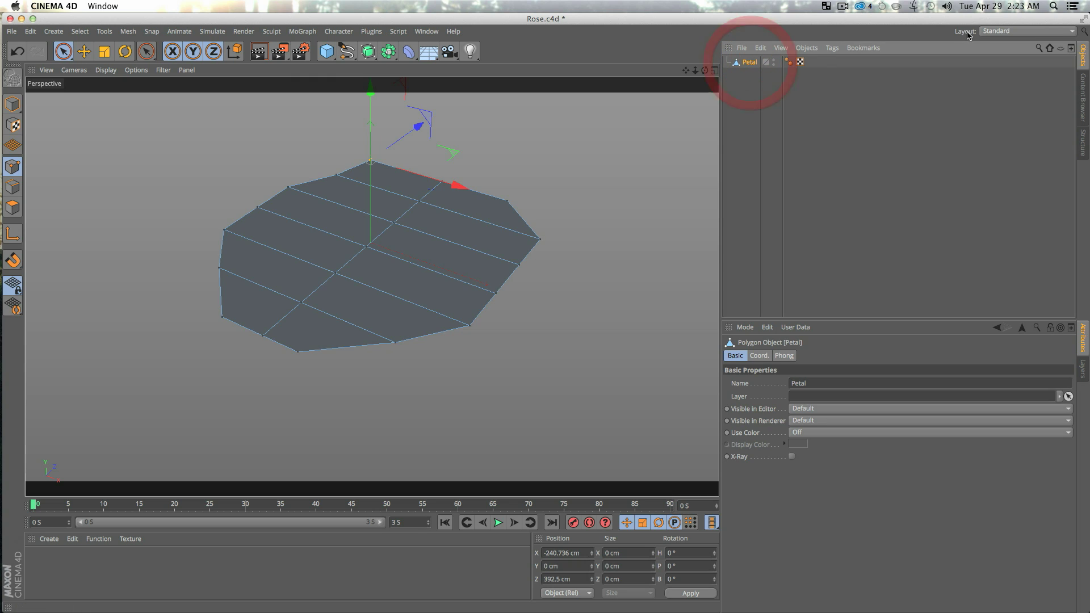
left_click(999, 32)
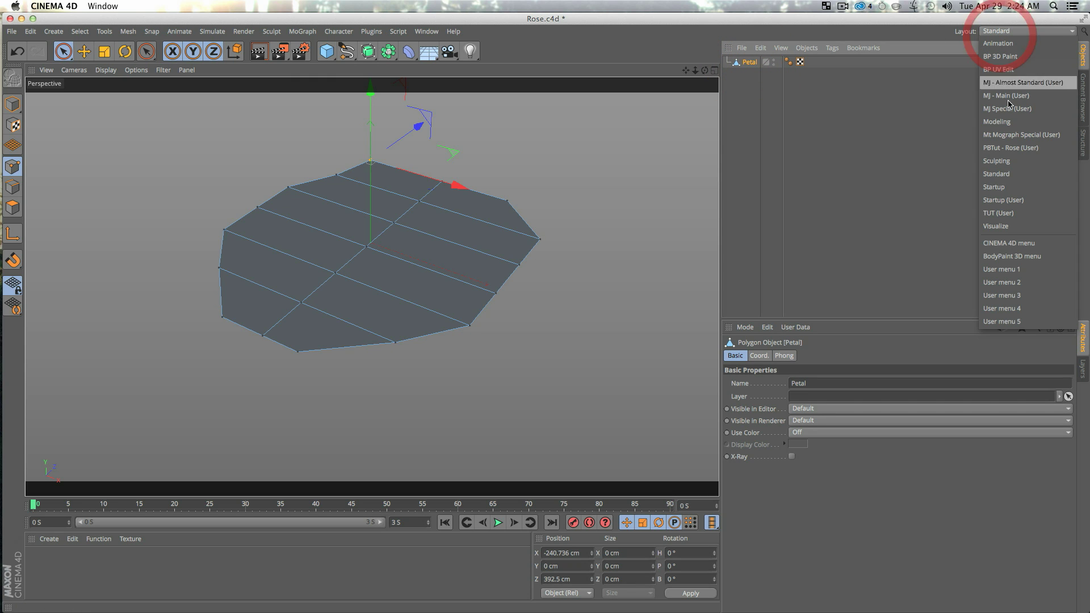
left_click(1002, 70)
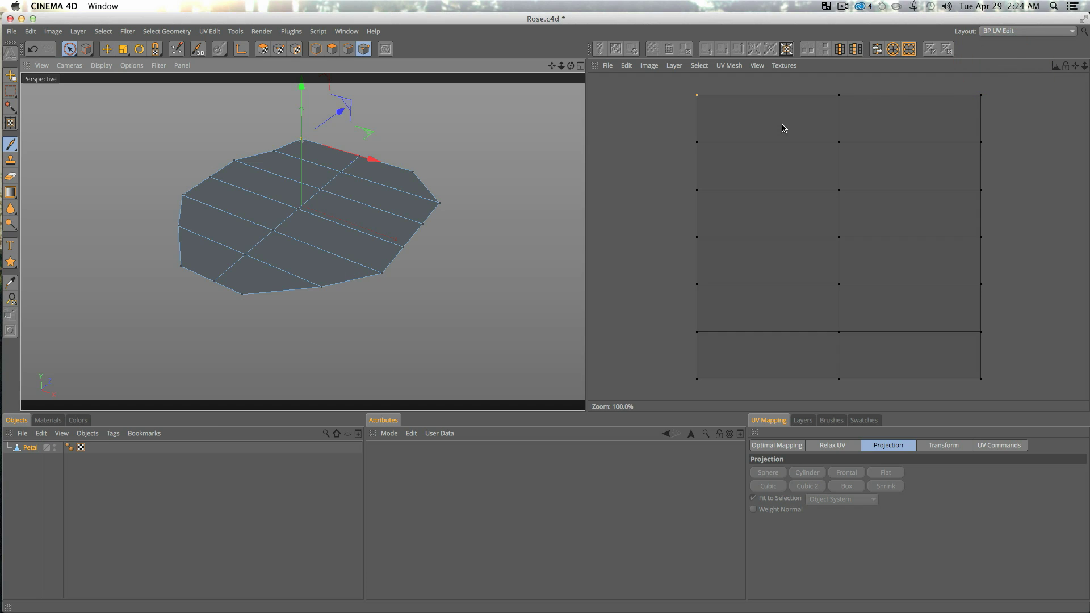
Turn off the UV mesh display in the texture view and deselect the petal's points.
left_click(758, 66)
left_click(746, 80)
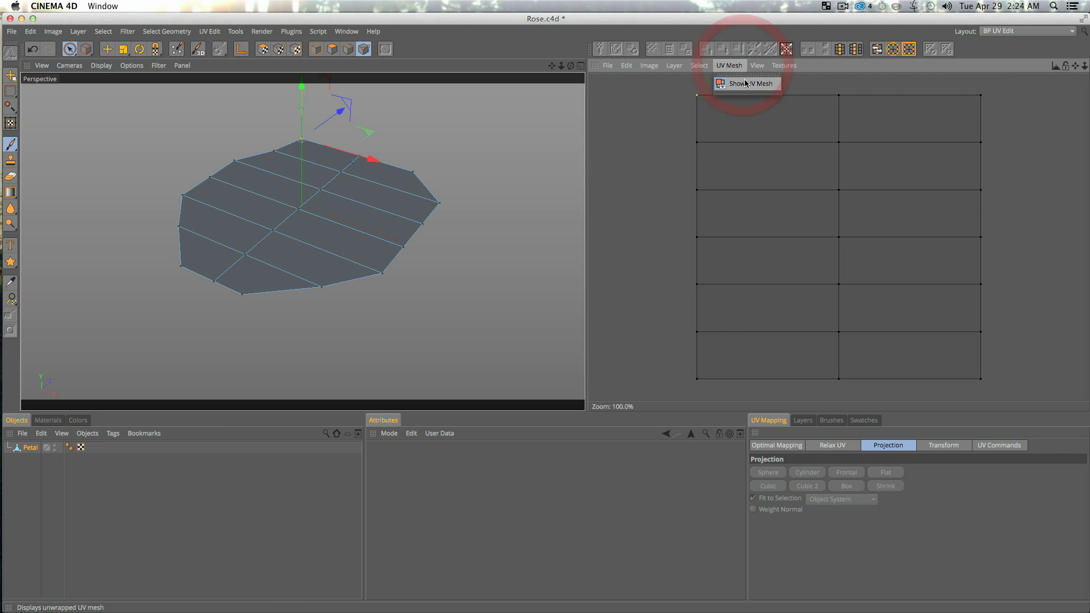
left_click(394, 342)
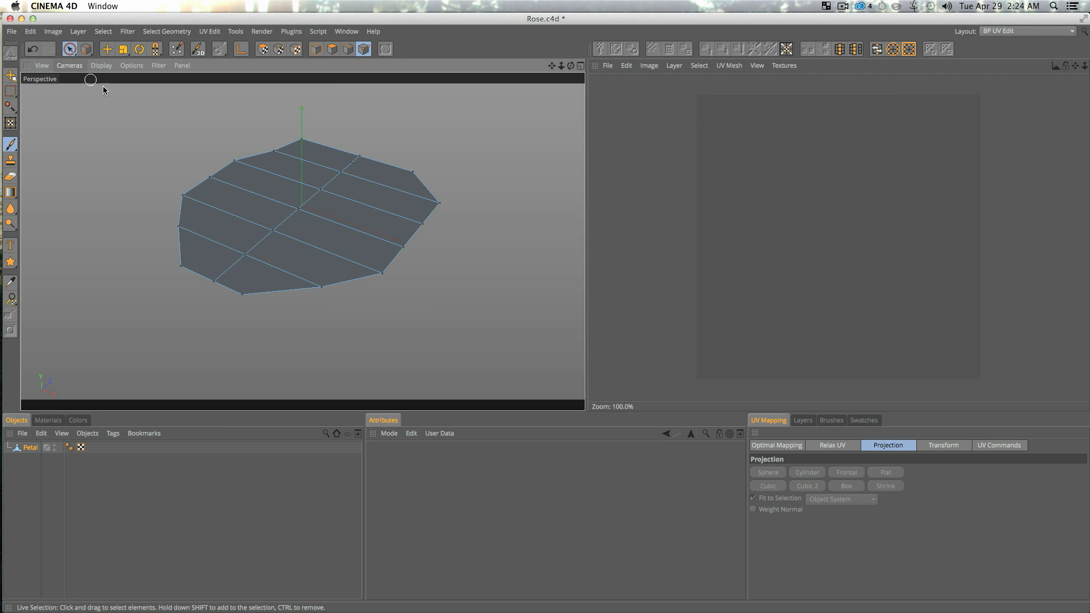
Run the BodyPaint 3D Setup Wizard on the Petal object with Recalculate UV, Optimal Cubic Mapping and Single Material Mode enabled.
left_click(30, 448)
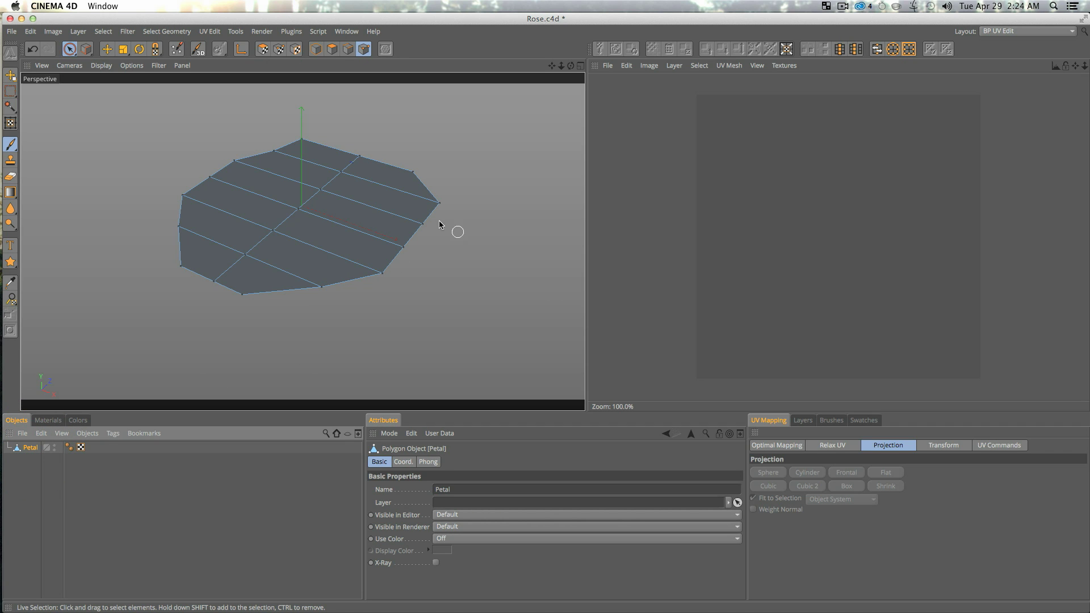
left_click(177, 49)
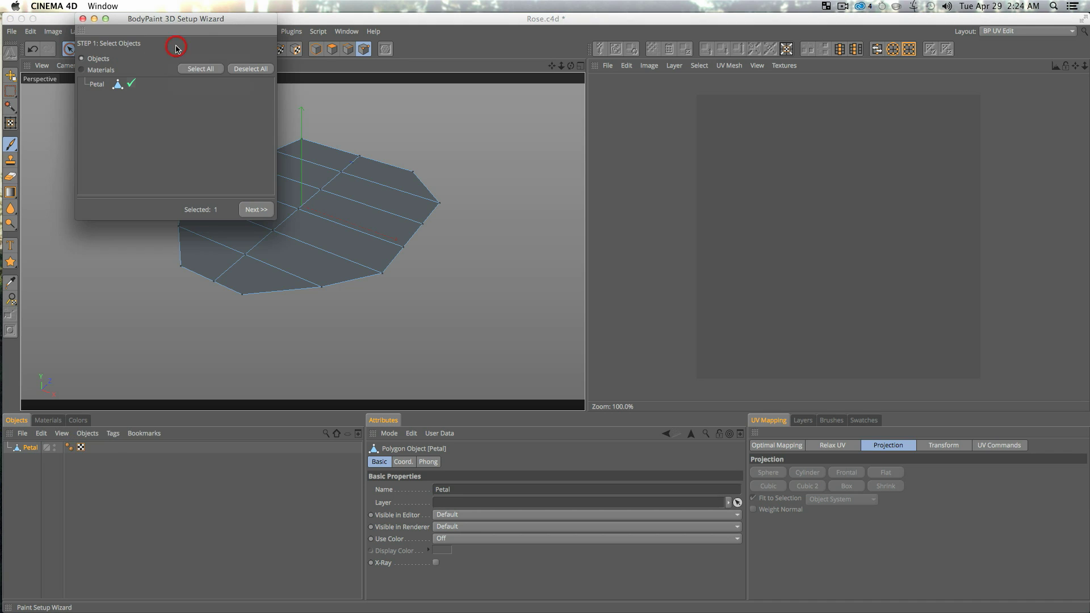
left_click(133, 84)
left_click(252, 211)
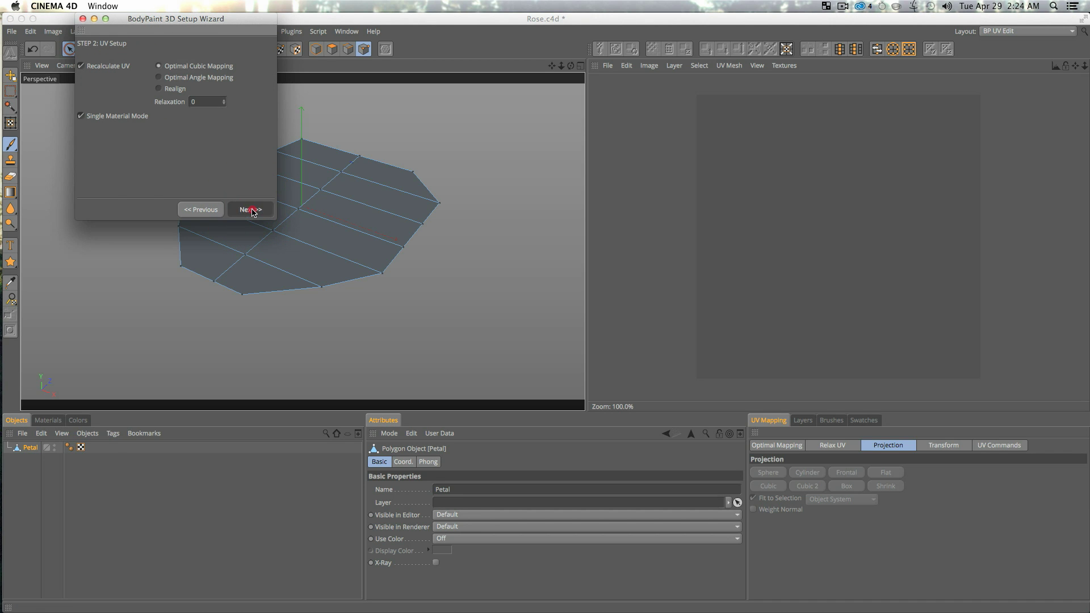
left_click(245, 210)
left_click(245, 210)
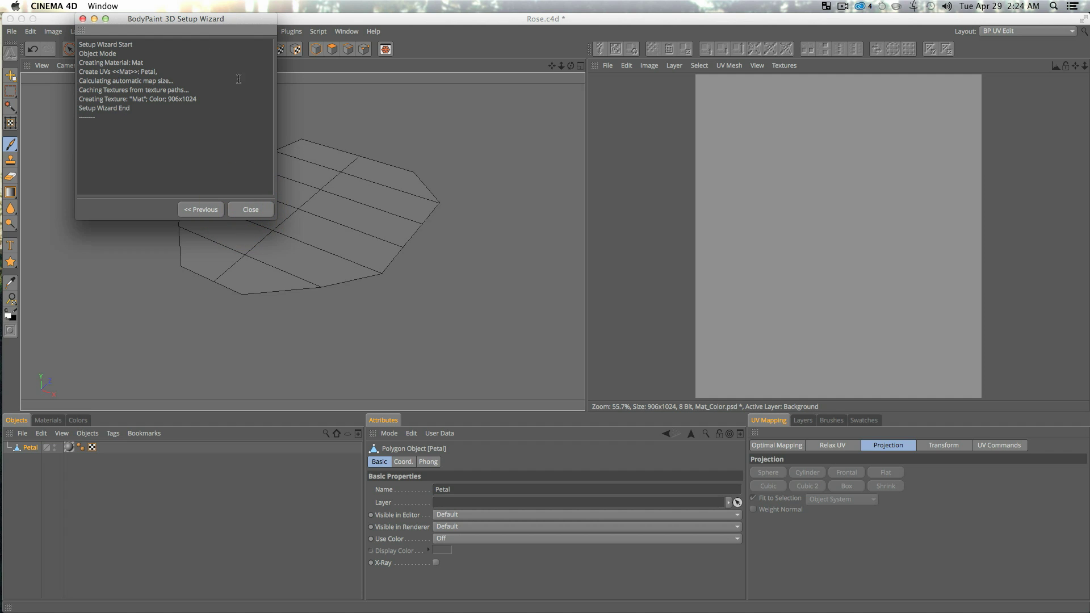
left_click_drag(218, 18, 264, 121)
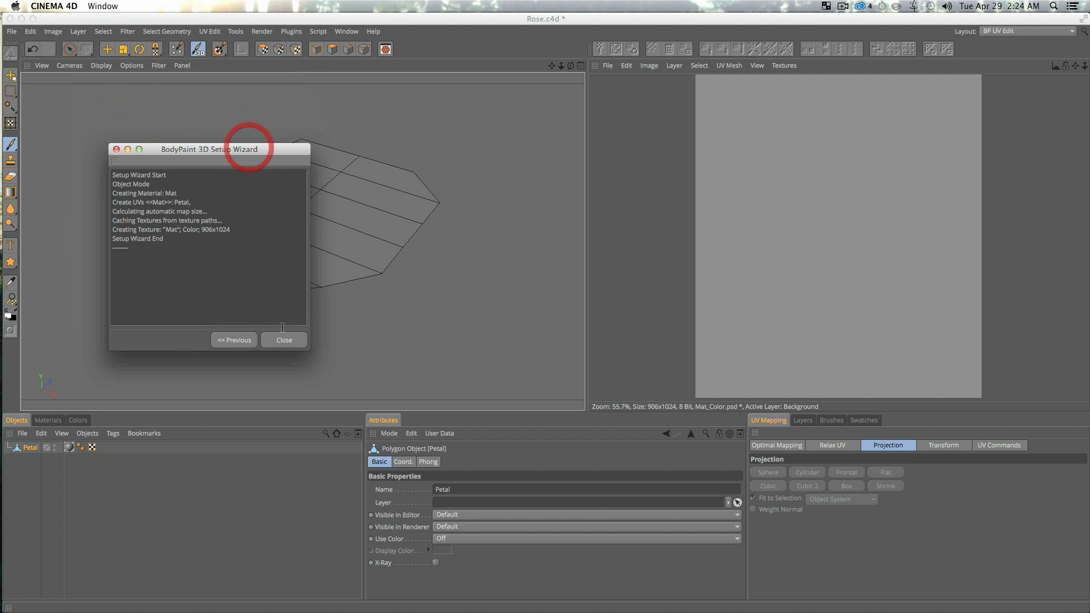
left_click(286, 339)
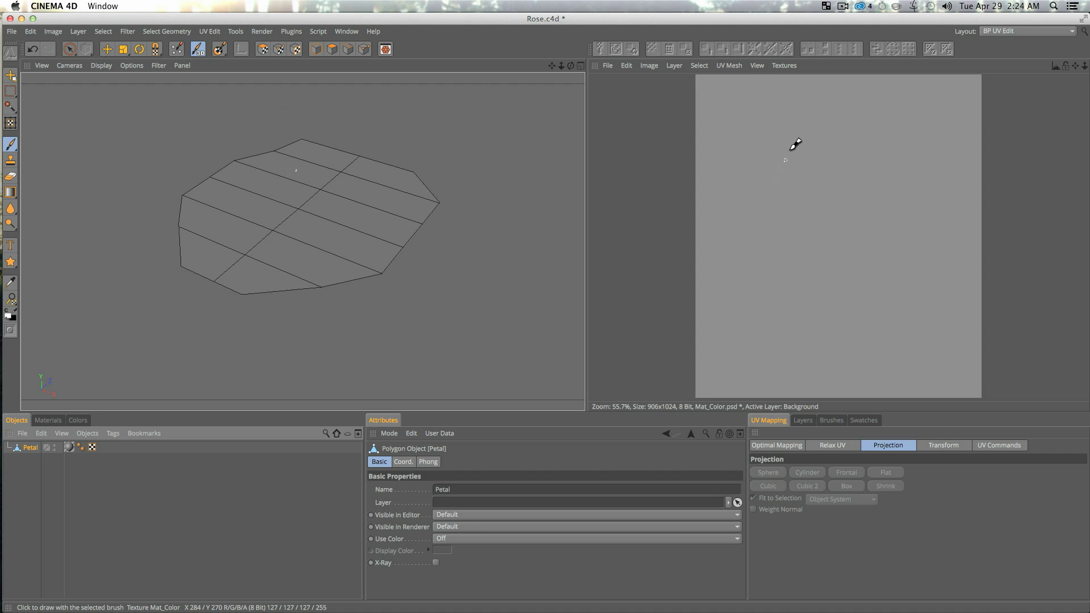
Paint a zigzag test stroke down the middle of the texture and undo it.
left_click_drag(793, 126, 859, 316)
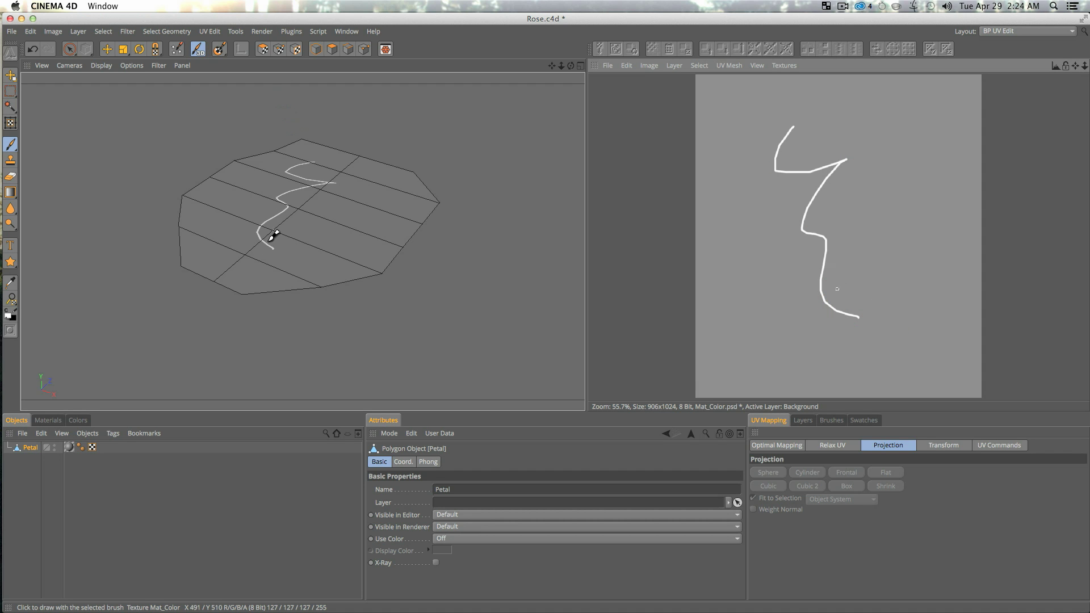
key("super+z")
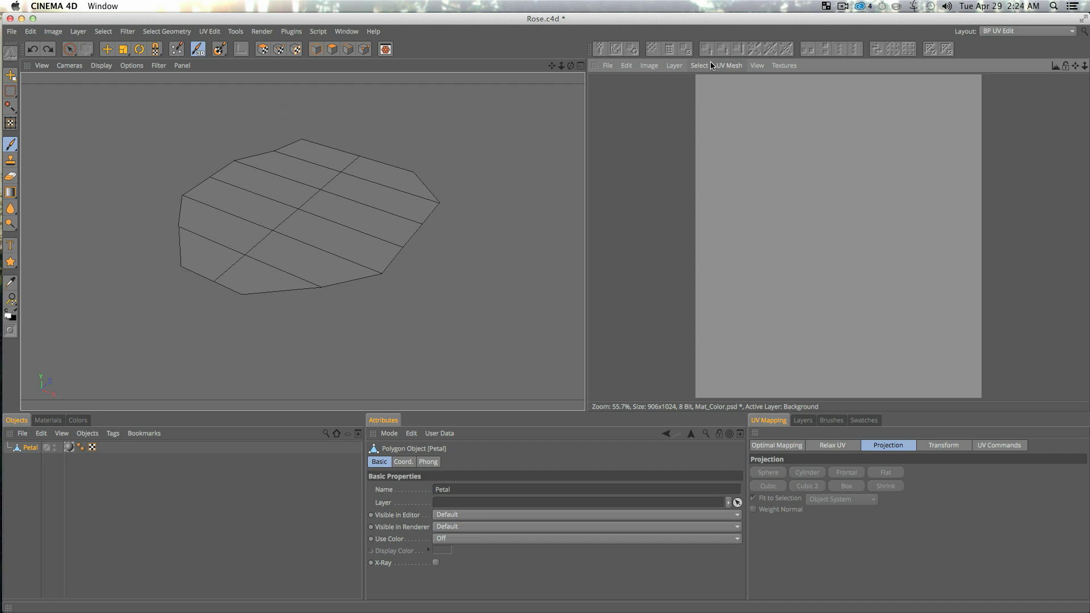
Select the Petal's texture tag, display the texture's layers and show the UV mesh over the texture.
left_click(69, 447)
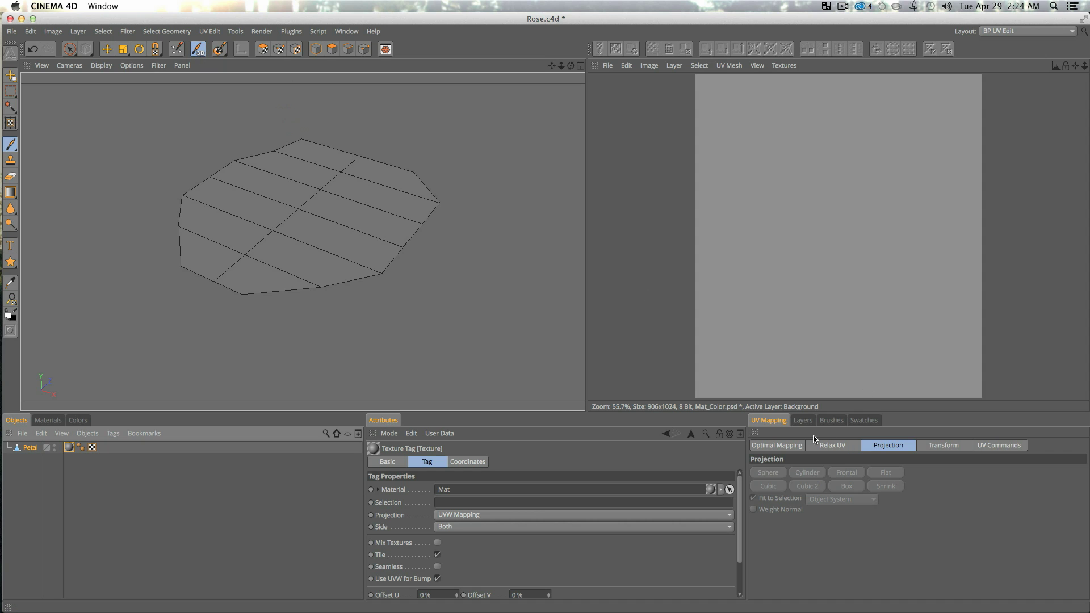
left_click(807, 420)
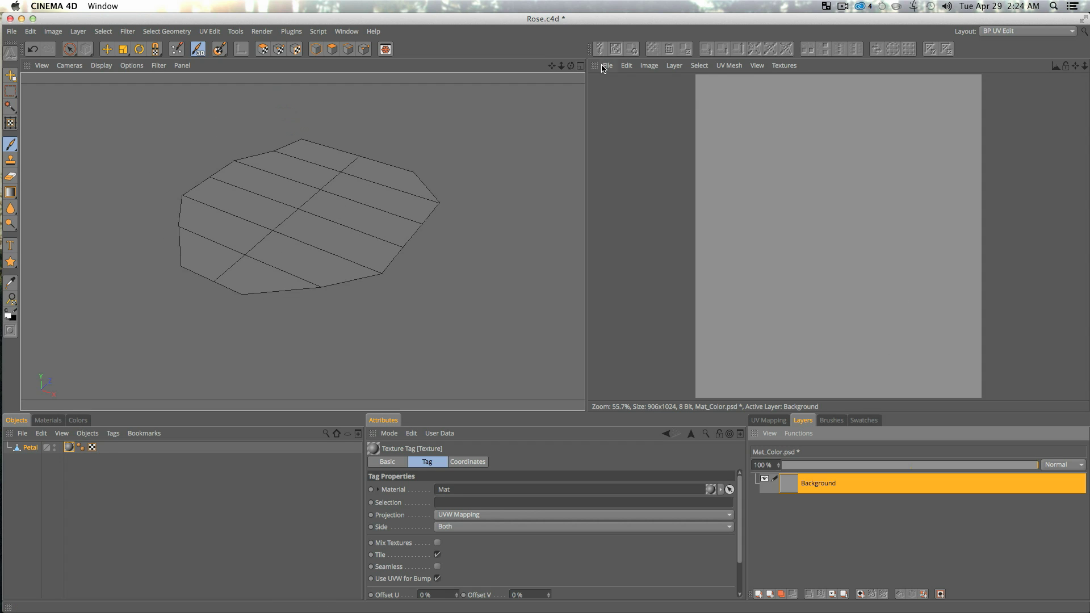
left_click(731, 67)
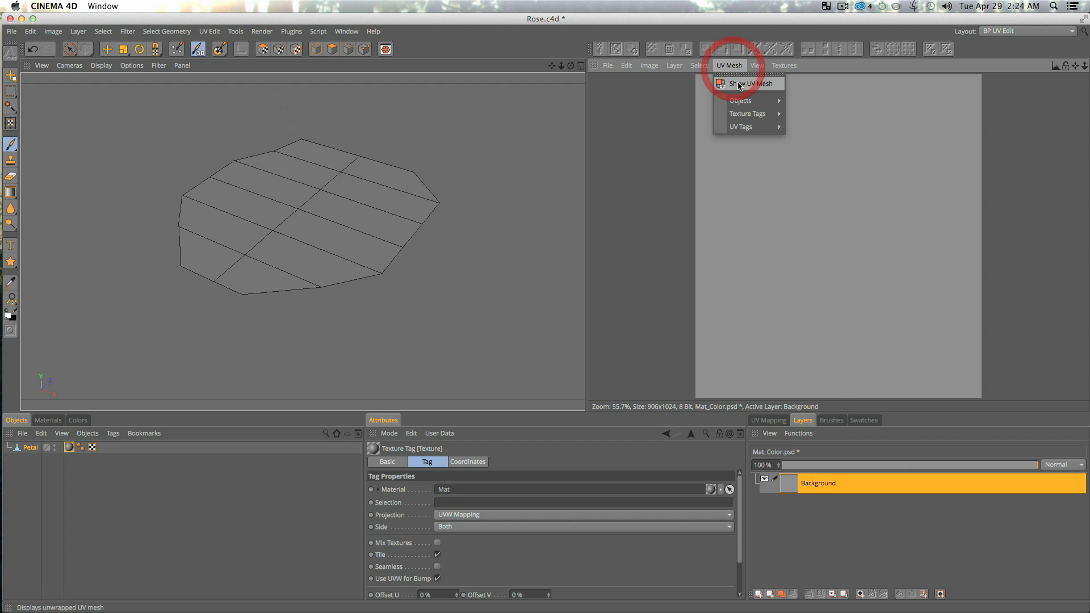
left_click(733, 85)
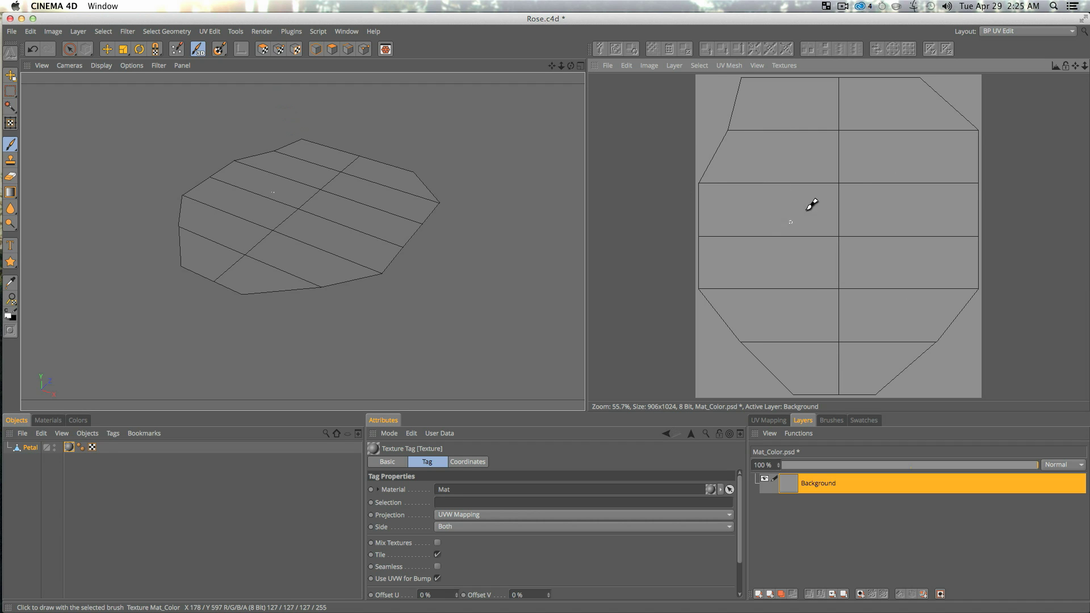
Create a UV mesh layer in the texture and check it by hiding and reshowing the Background layer.
left_click(674, 67)
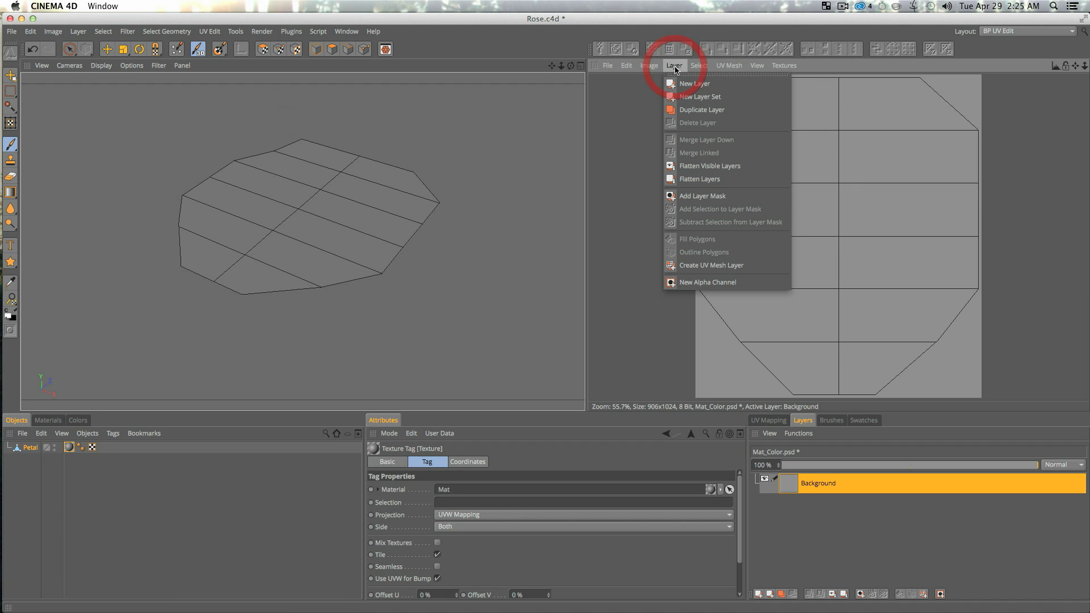
left_click(697, 265)
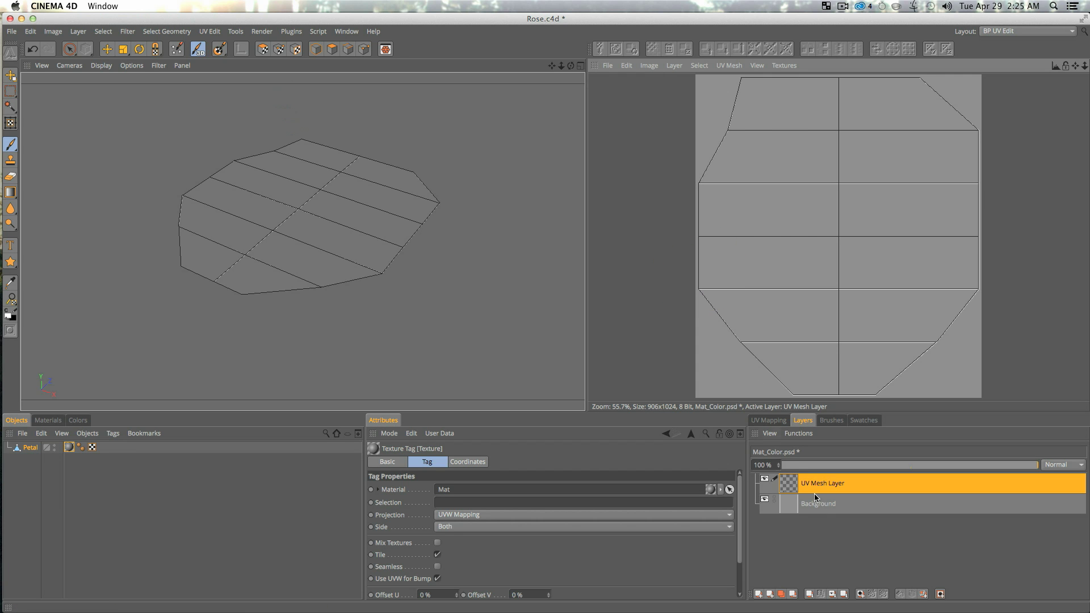
left_click(829, 540)
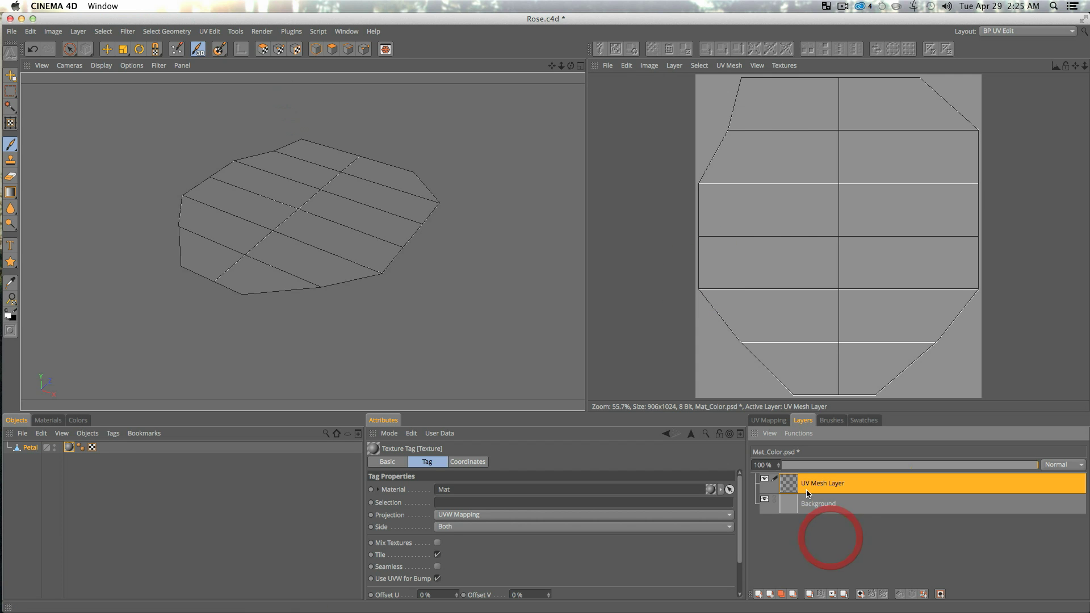
left_click(765, 500)
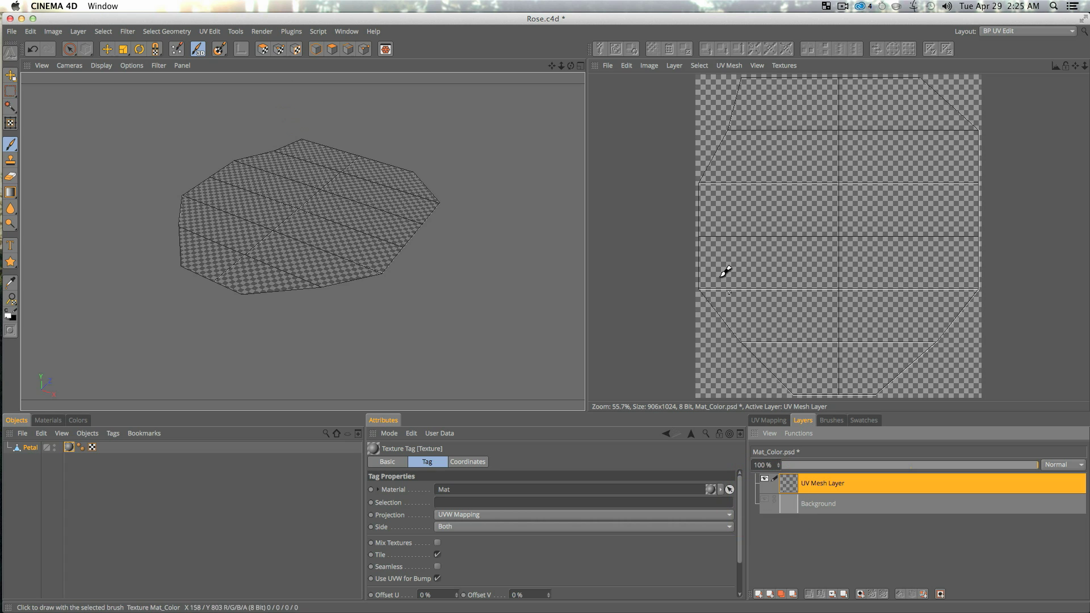
left_click(765, 501)
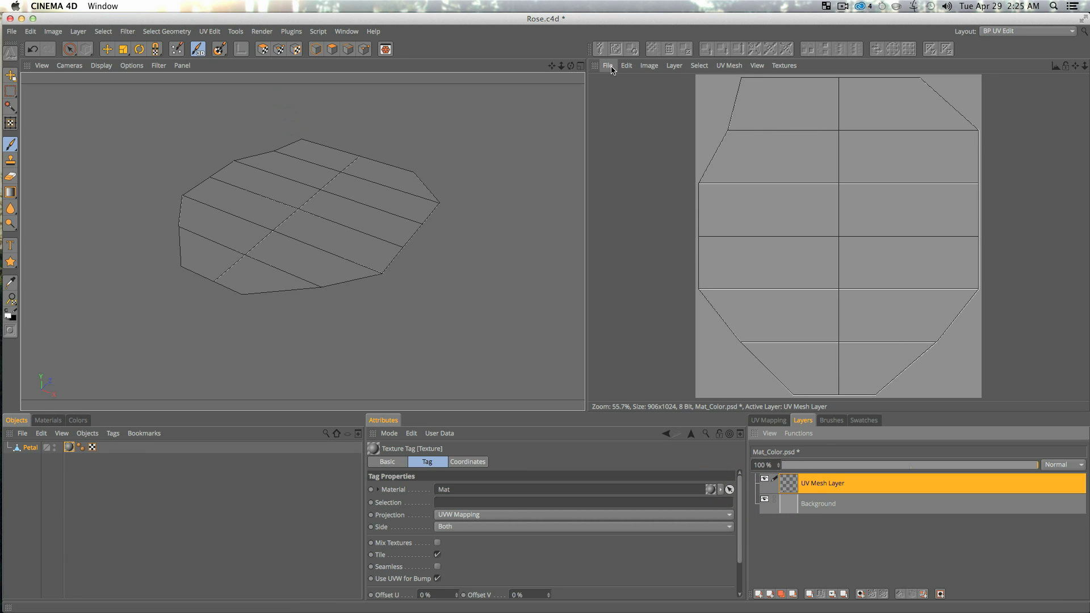
Save the Rose.c4d project together with its texture changes.
key("super+s")
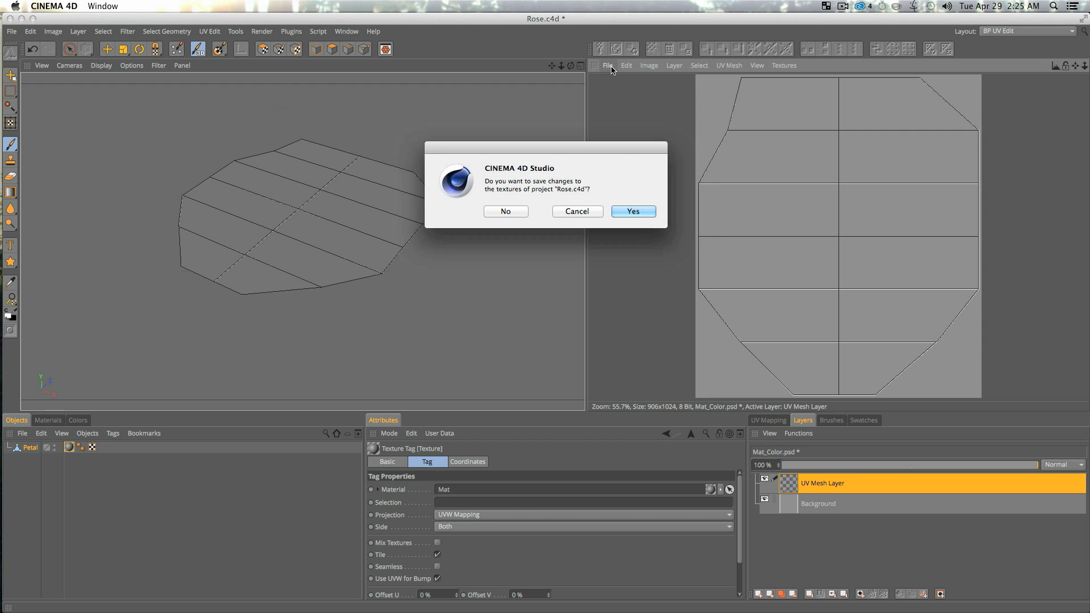
left_click(620, 212)
Start saving the texture under a new name in the Photoshop (PSD) format.
left_click(608, 65)
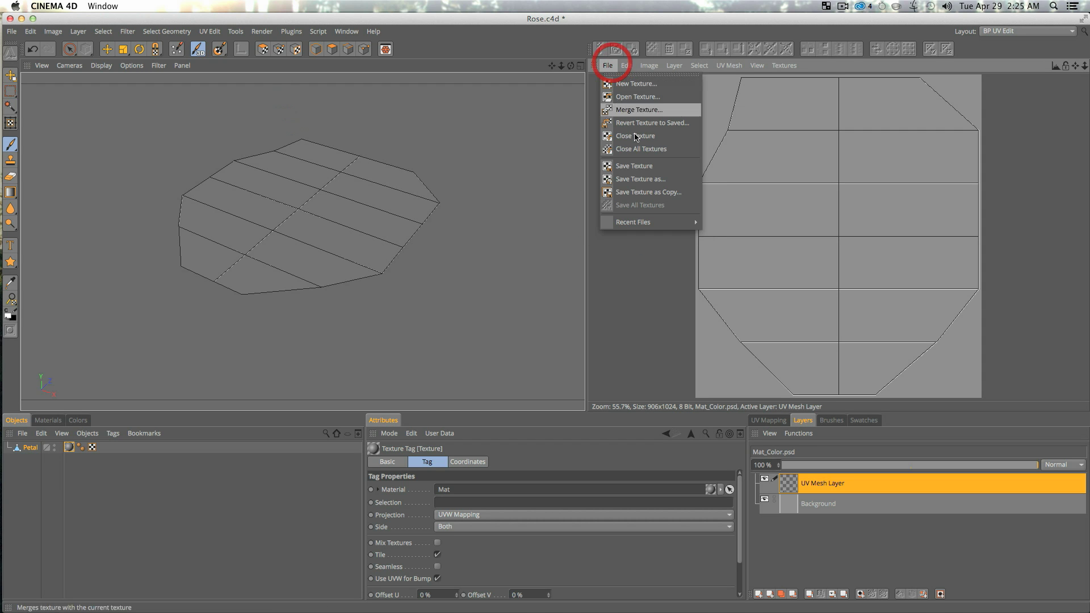
left_click(645, 67)
left_click(608, 65)
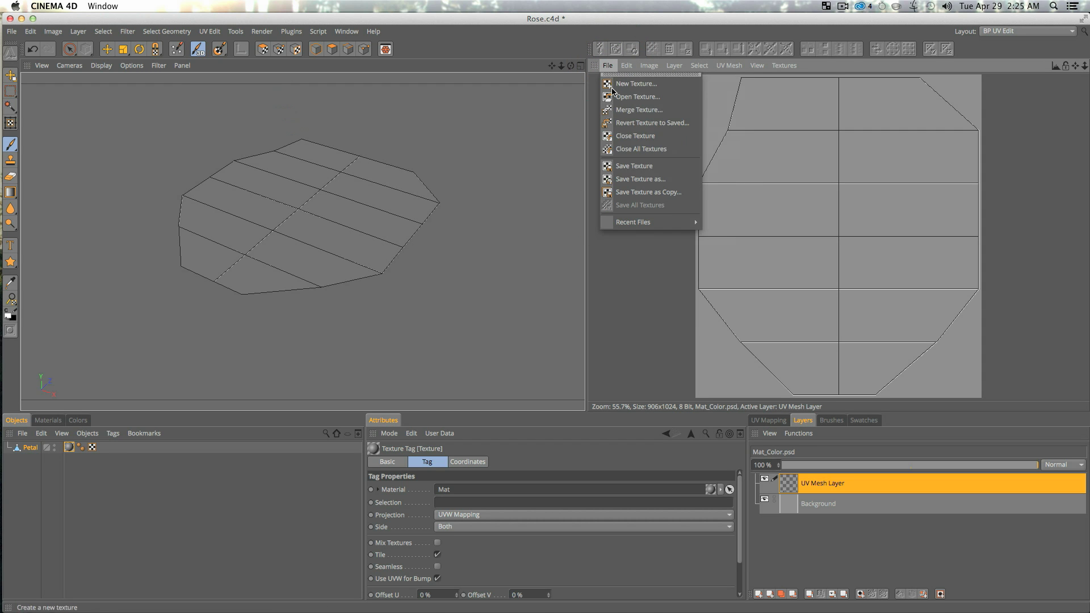
left_click(656, 176)
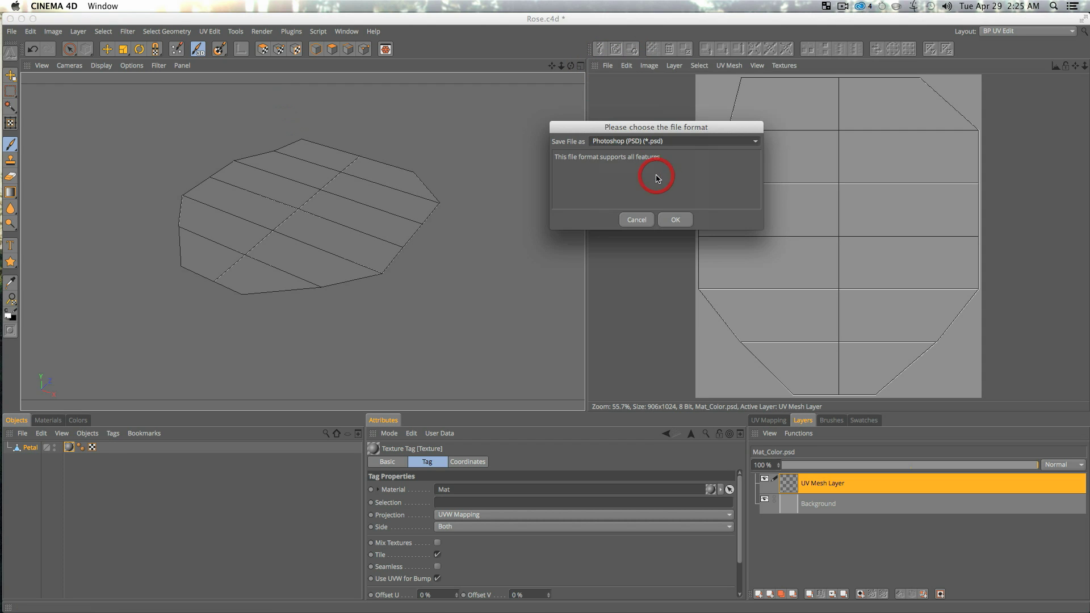
left_click(636, 141)
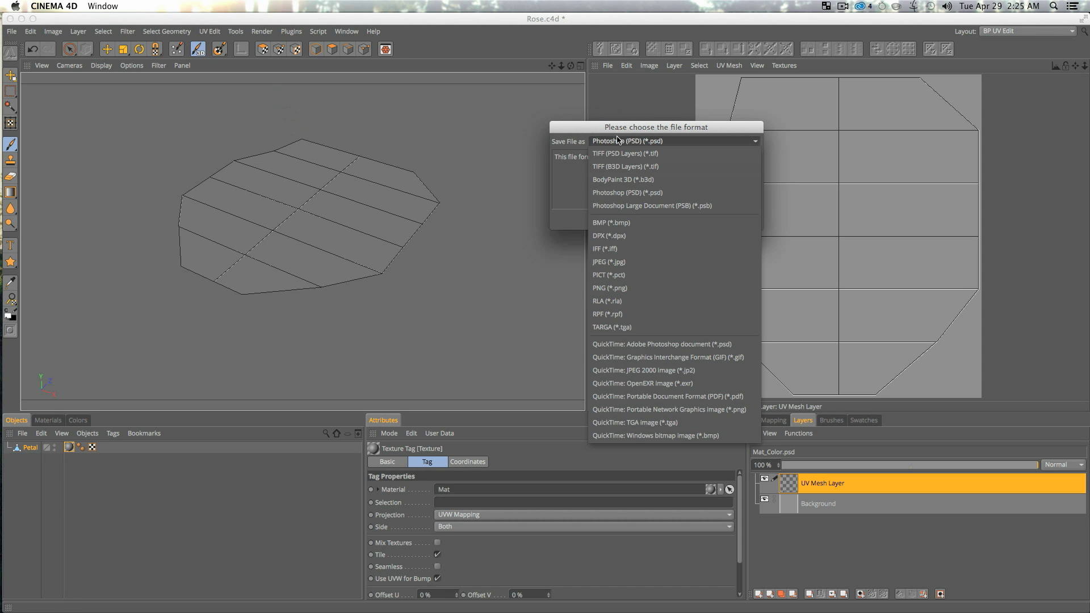
left_click(567, 184)
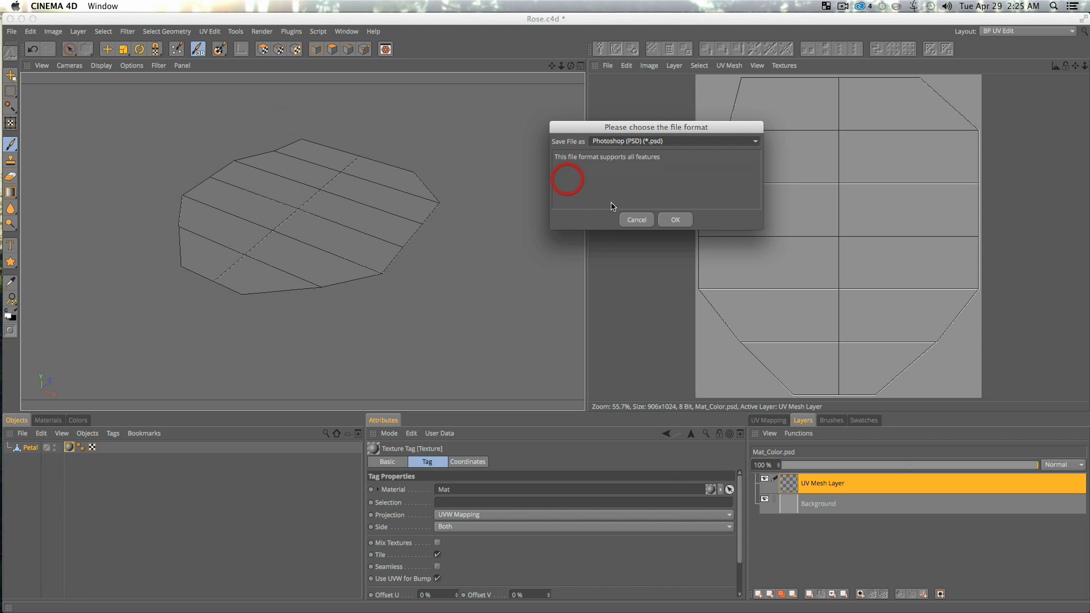
left_click(672, 220)
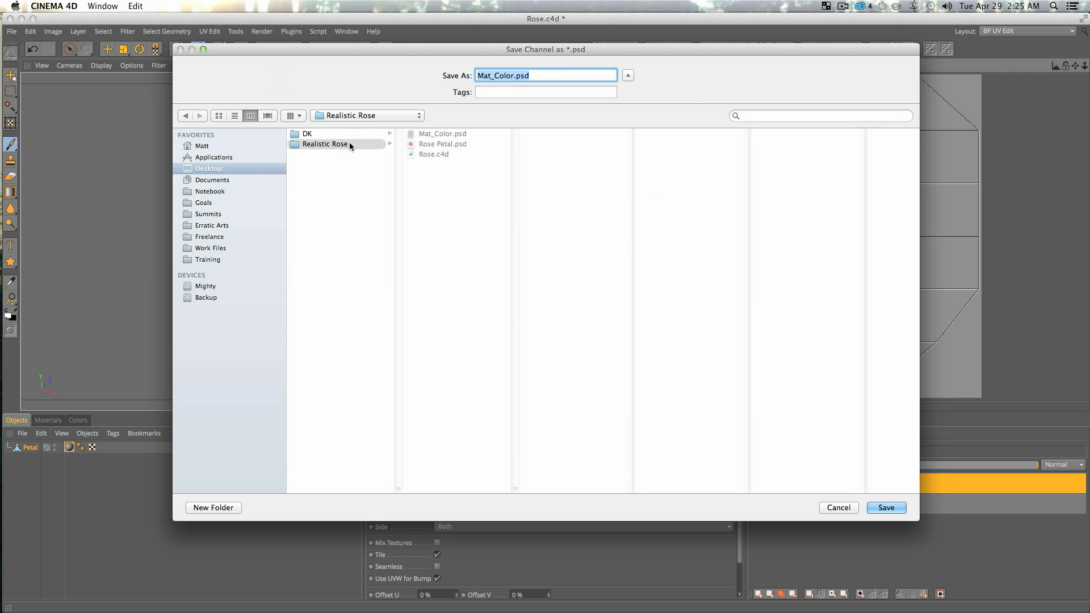
Save the texture as "Rose Petal Tex_Normal.psd" in the Realistic Rose folder.
left_click(348, 145)
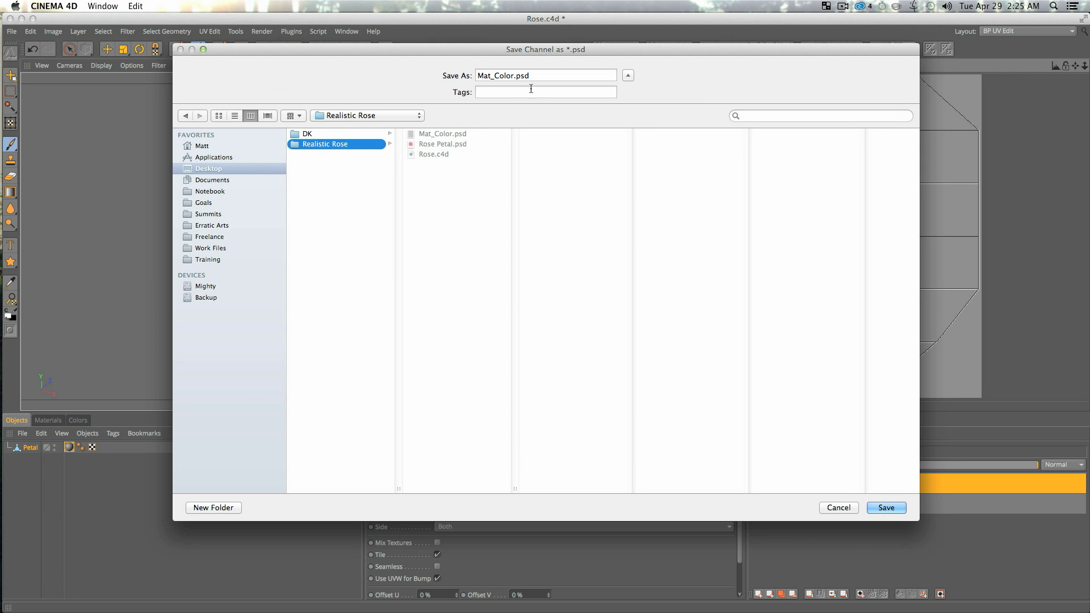
double_click(512, 78)
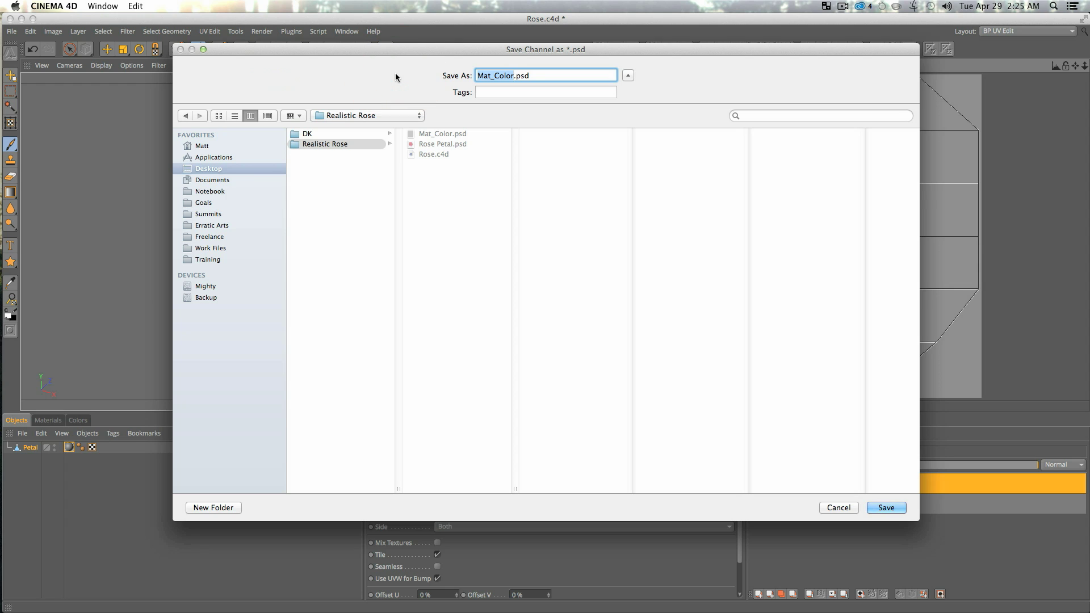
type("Rose Petal Tex_NOrma")
key("BackSpace")
key("BackSpace")
key("BackSpace")
key("BackSpace")
type("ormal")
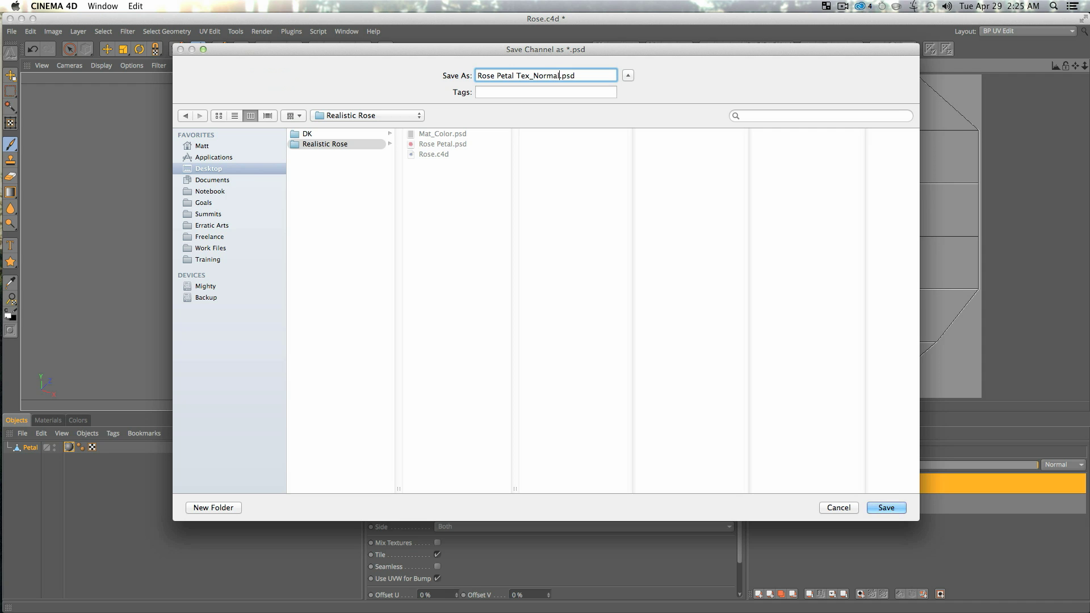
key("Return")
Switch the interface layout back to Standard.
scroll(359, 88, "up", 1)
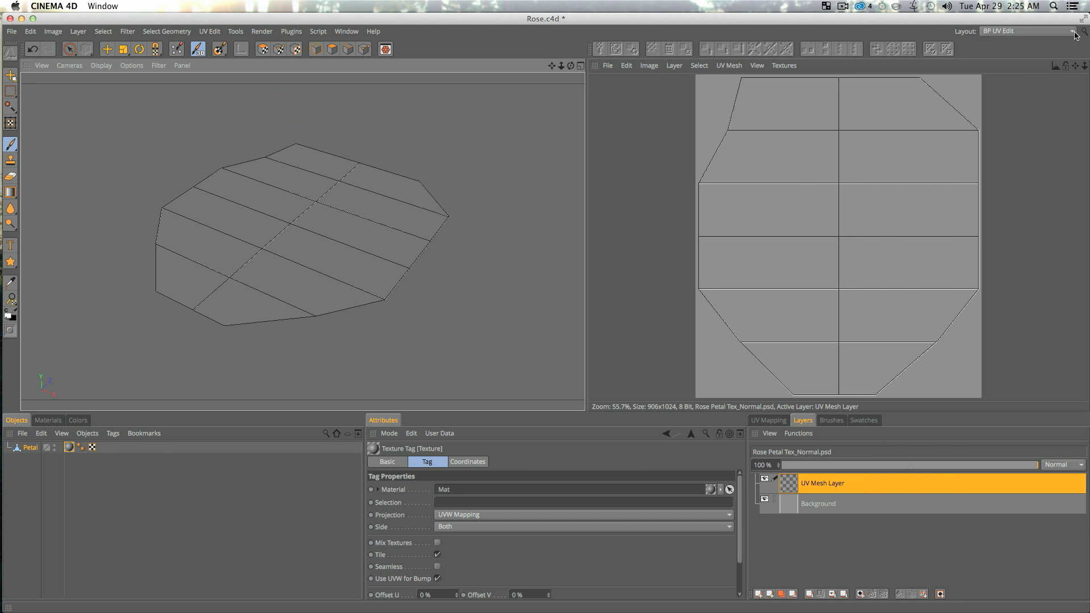
left_click(1017, 36)
left_click(997, 176)
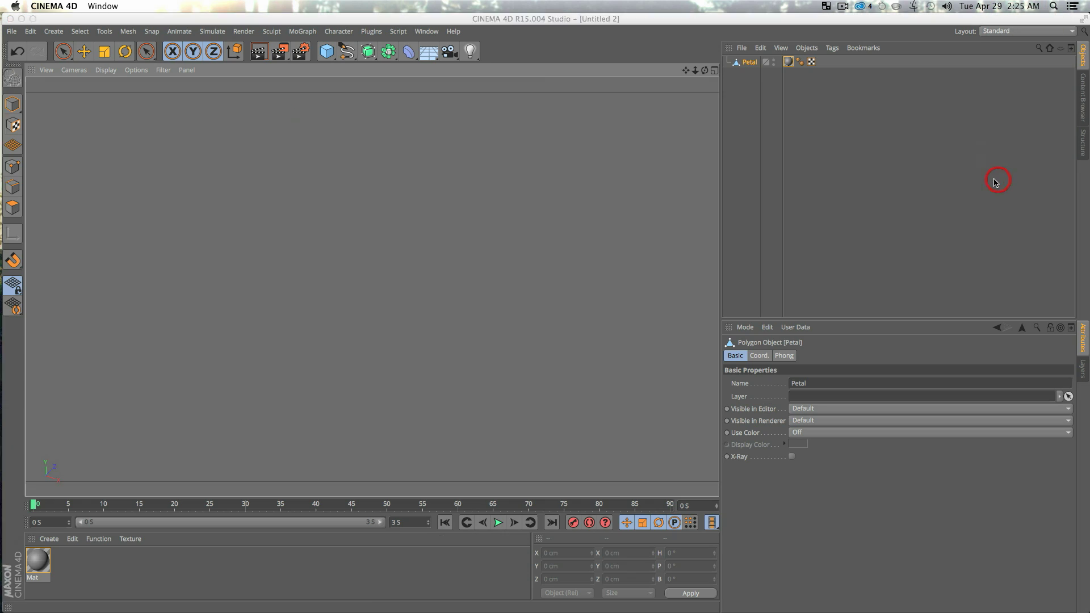
Switch to the Realistic Rose folder in Finder and open Rose Petal Tex_Normal.psd in Photoshop.
left_click(755, 114)
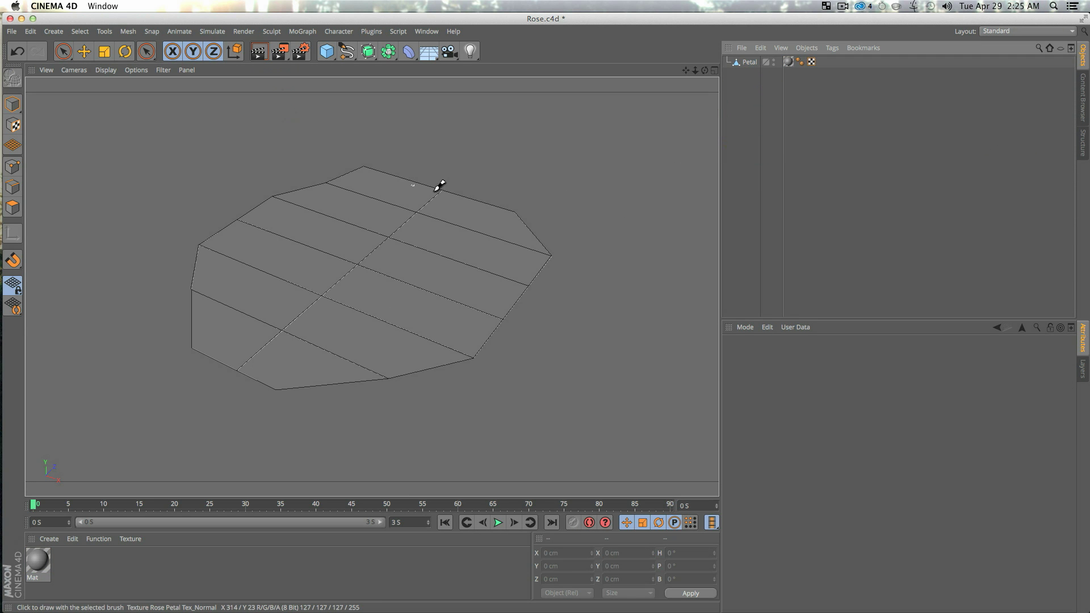
key("ctrl+Up")
left_click(221, 209)
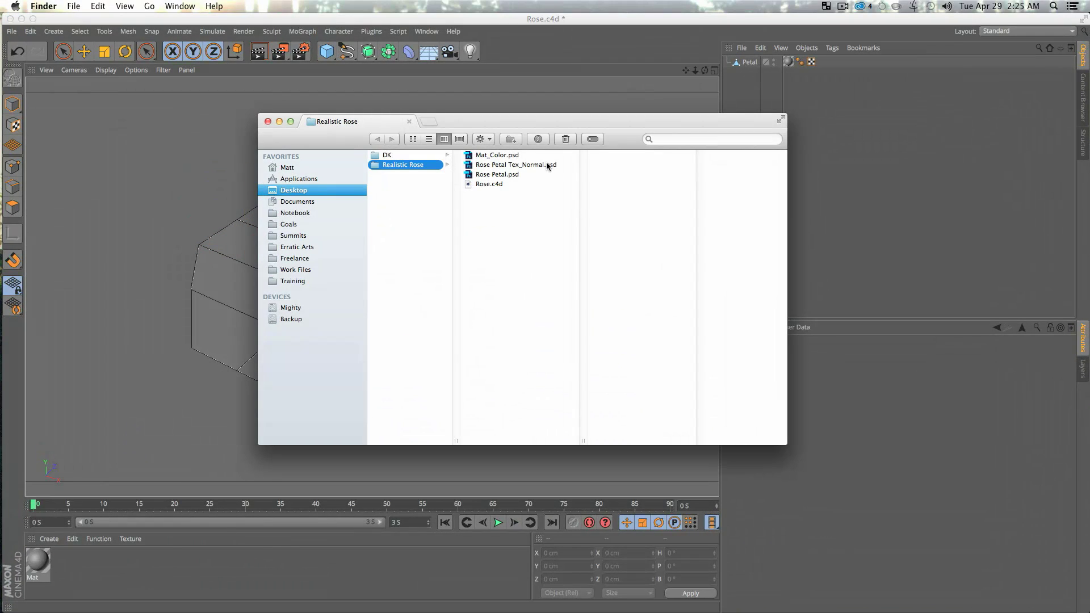
left_click(498, 175)
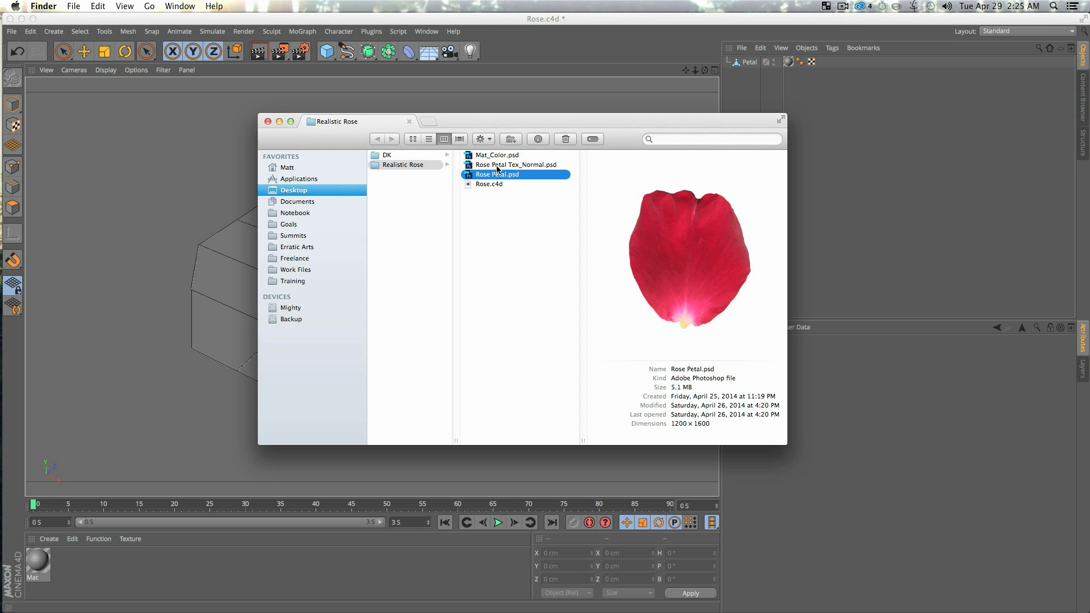
left_click(496, 165)
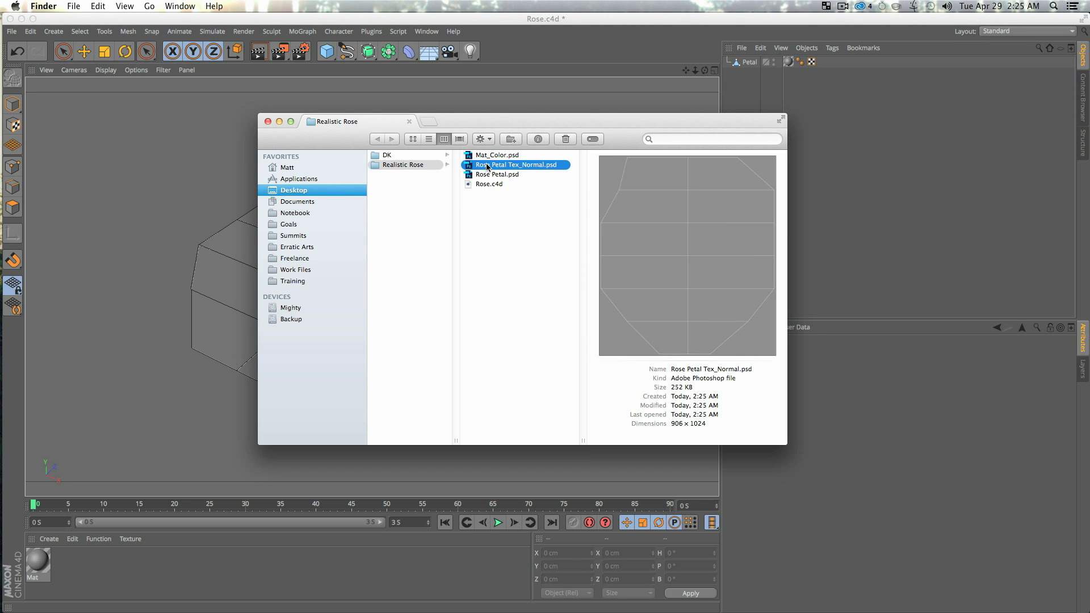
double_click(487, 166)
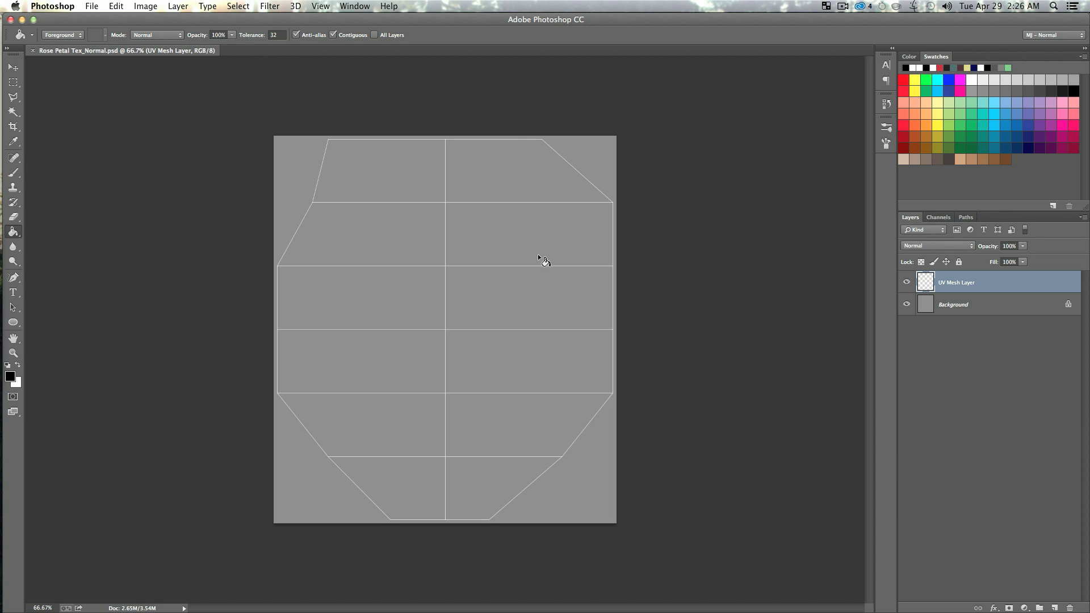
Preview Rose Petal.psd in the Realistic Rose folder and place it into the open Rose Petal Tex_Normal.psd document.
key("ctrl+Up")
left_click(619, 190)
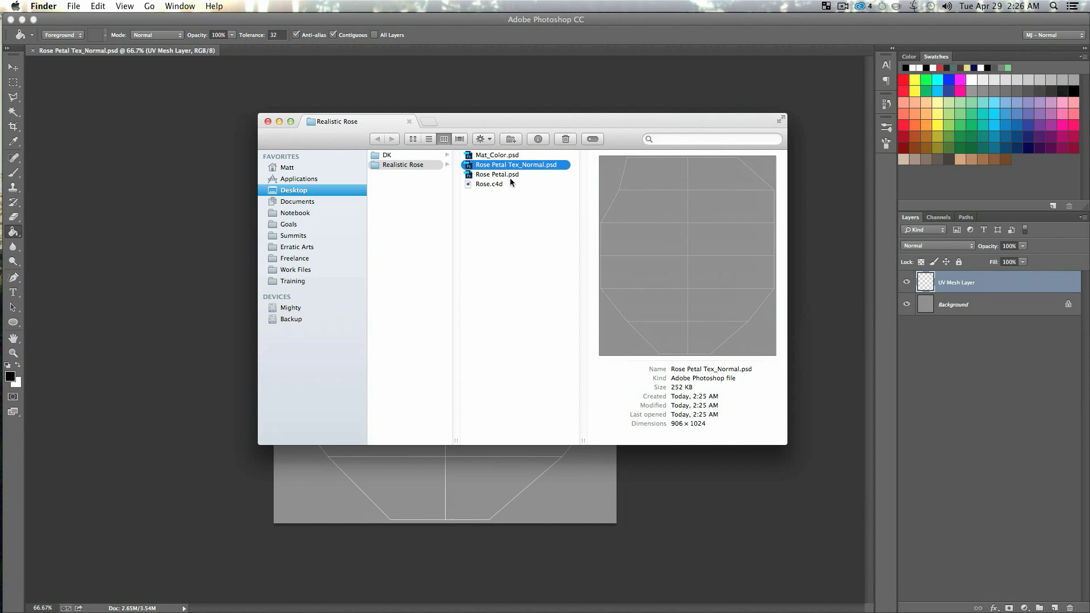
left_click(509, 175)
key("space")
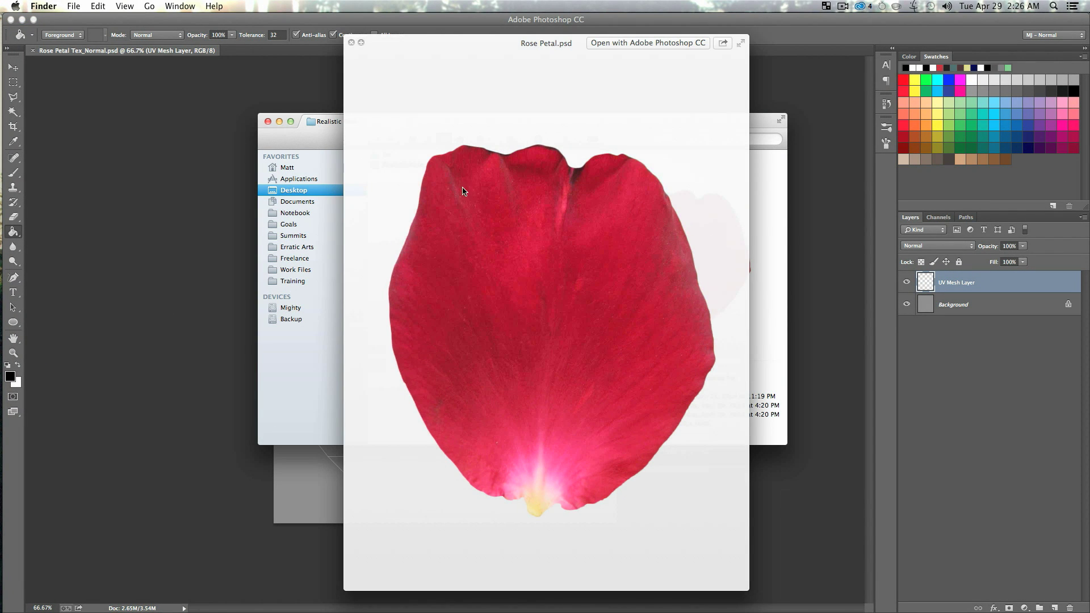
key("space")
left_click_drag(497, 185, 455, 477)
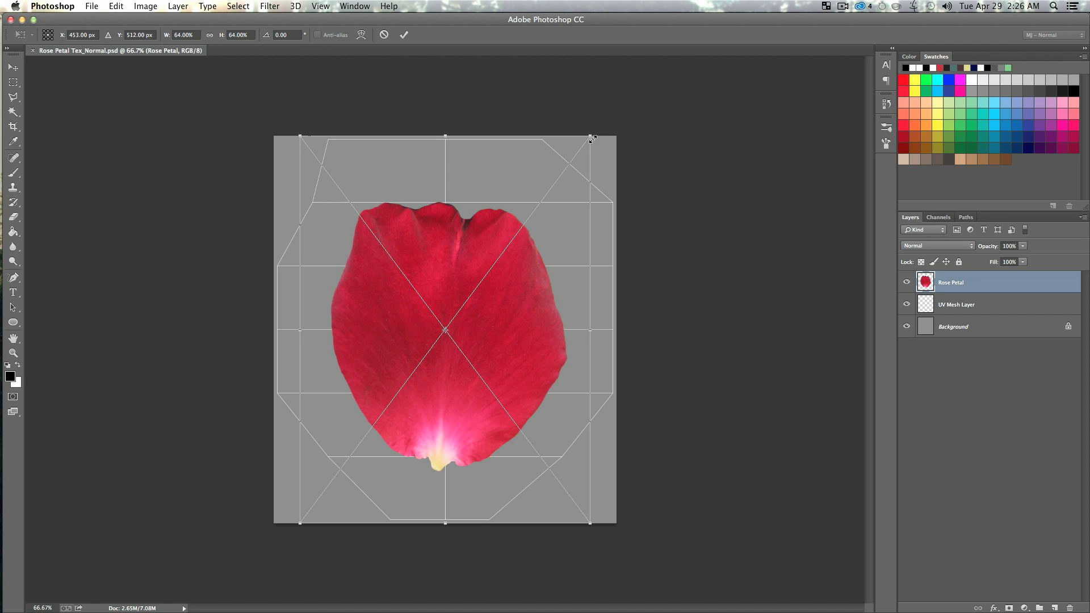
Scale the placed rose petal image to 86.75% and position it inside the UV mesh outline.
left_click_drag(593, 138, 647, 64, "alt")
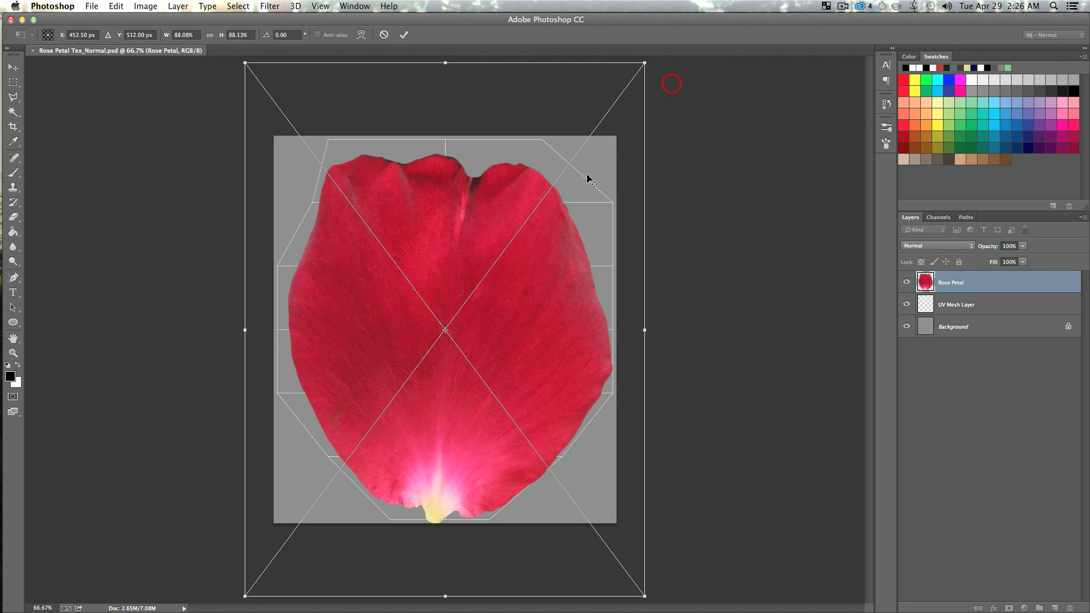
left_click_drag(509, 312, 509, 307)
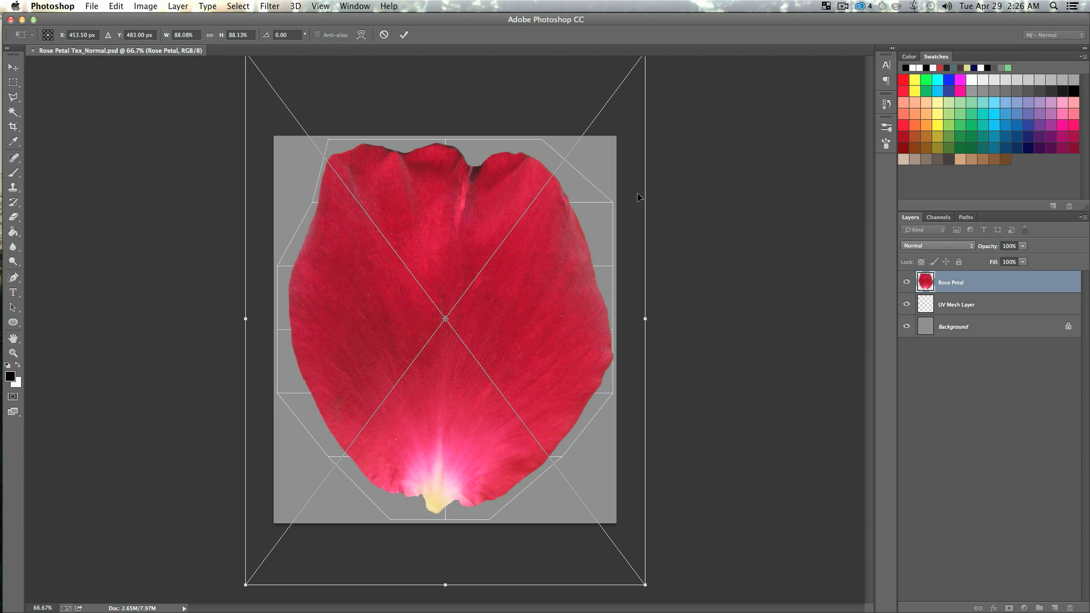
mouse_move(643, 584)
left_mouse_down("alt")
mouse_move(640, 570)
mouse_move(641, 580)
left_mouse_up("alt")
left_click_drag(469, 400, 471, 403)
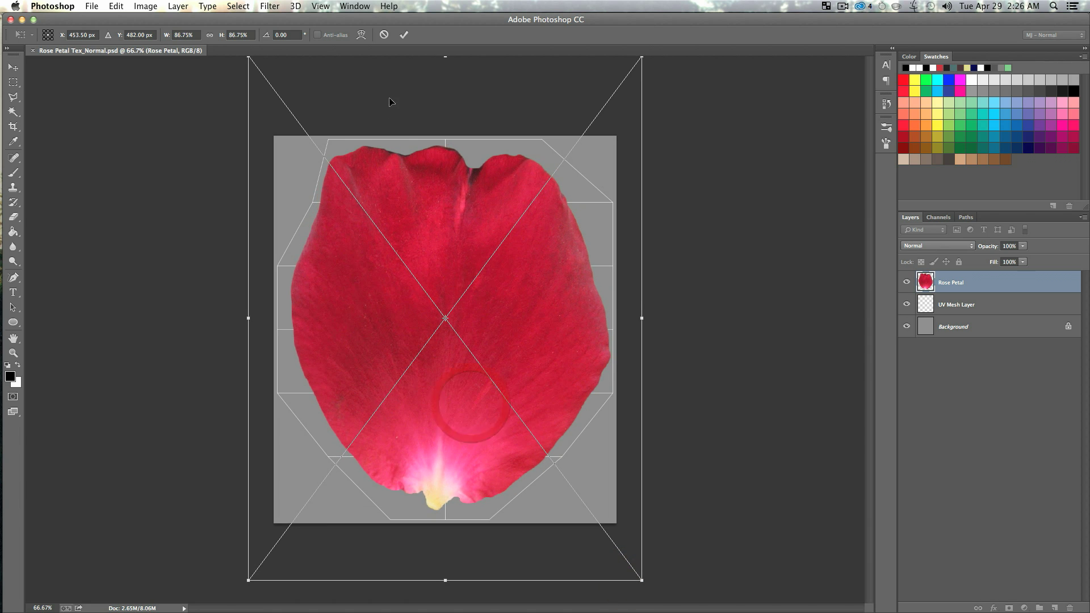
left_click(403, 35)
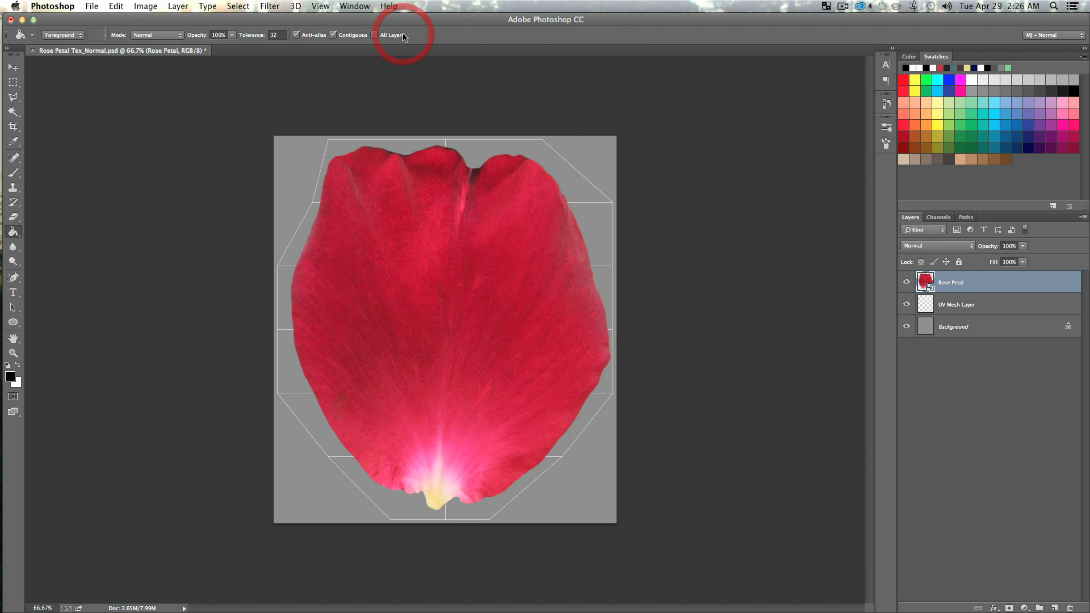
Hide the UV Mesh Layer and the Background layer, and save the texture file.
left_click(986, 444)
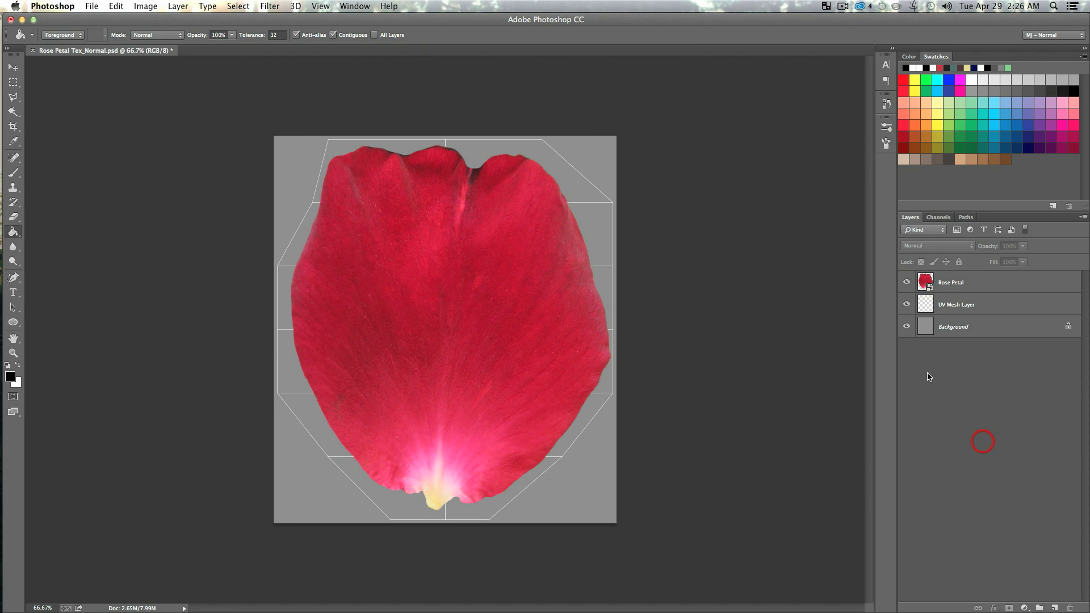
left_click(906, 310)
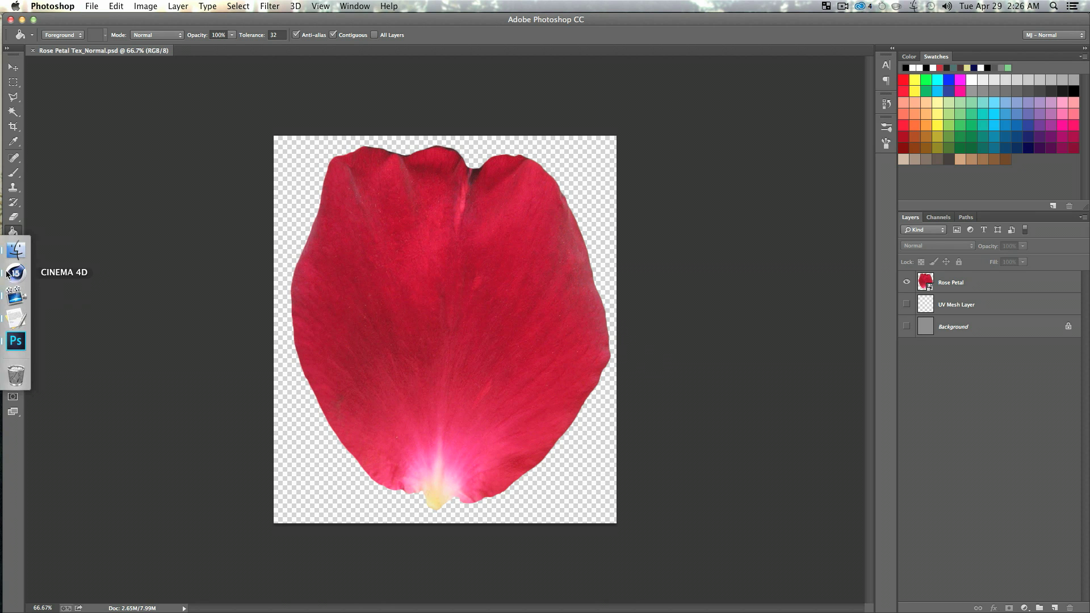
Switch to CINEMA 4D and rename the petal's material as "Petal" in the Material Editor.
left_click(8, 273)
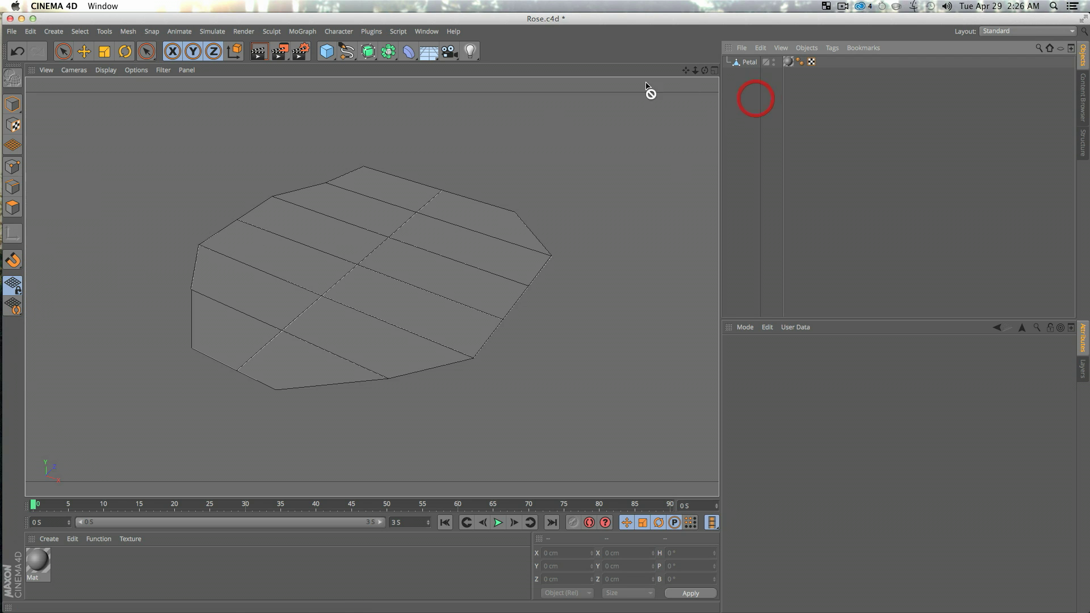
double_click(38, 563)
left_click_drag(394, 100, 659, 117)
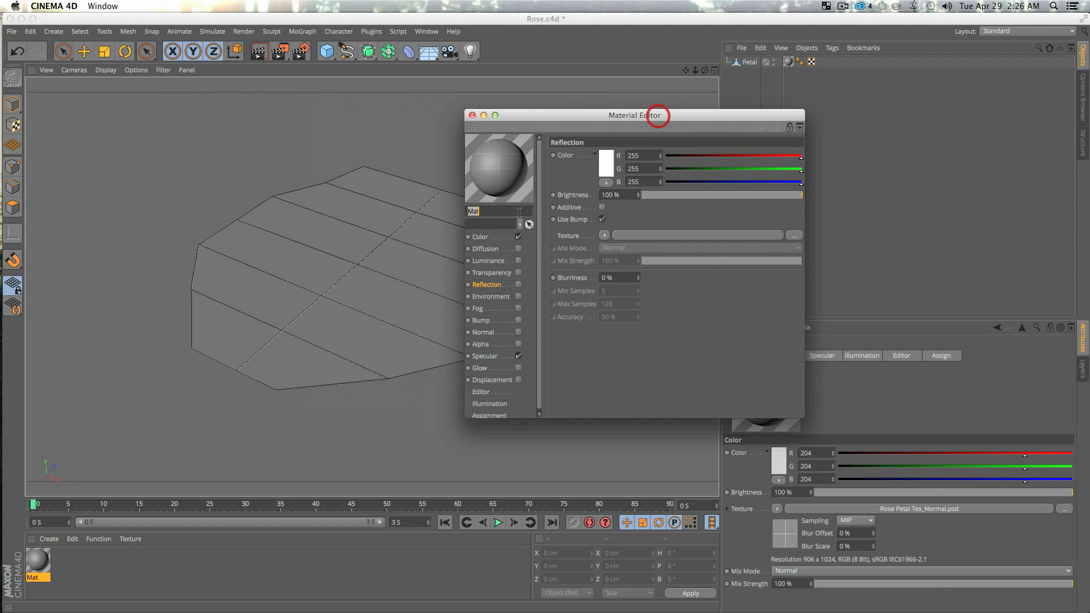
left_click(487, 214)
type("Petal")
key("Return")
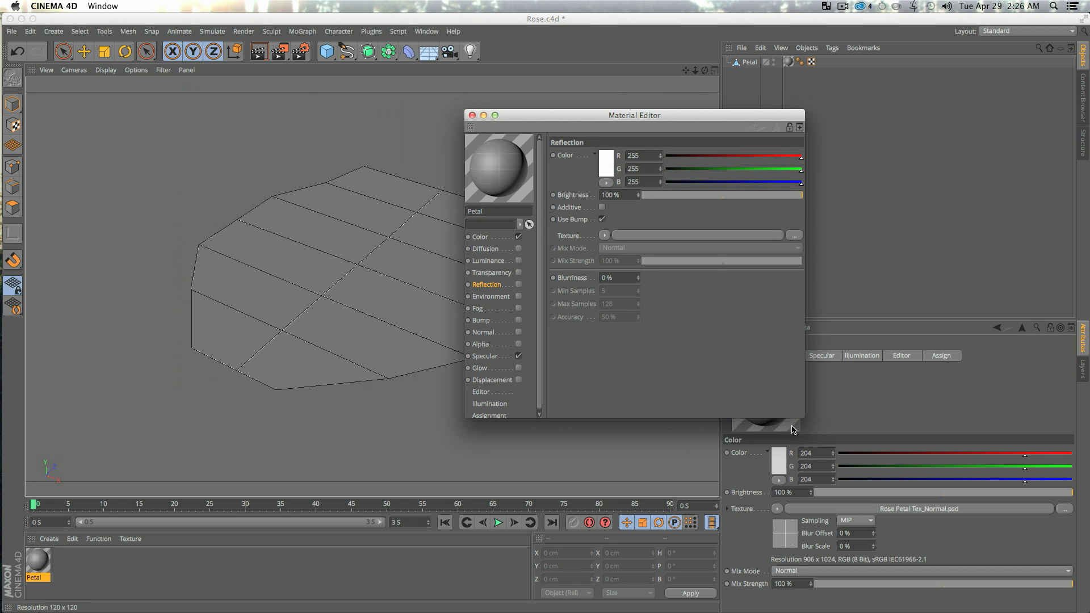
Reload the saved Rose Petal Tex_Normal.psd image in the Petal material's Color channel and close the Material Editor.
left_click_drag(803, 418, 912, 525)
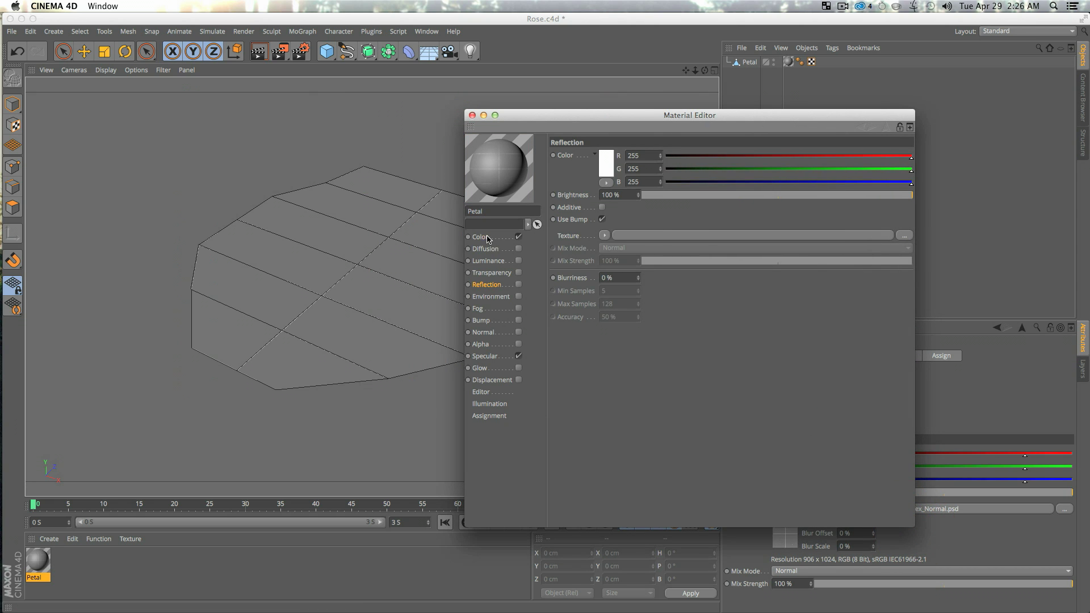
left_click(486, 238)
left_click(604, 211)
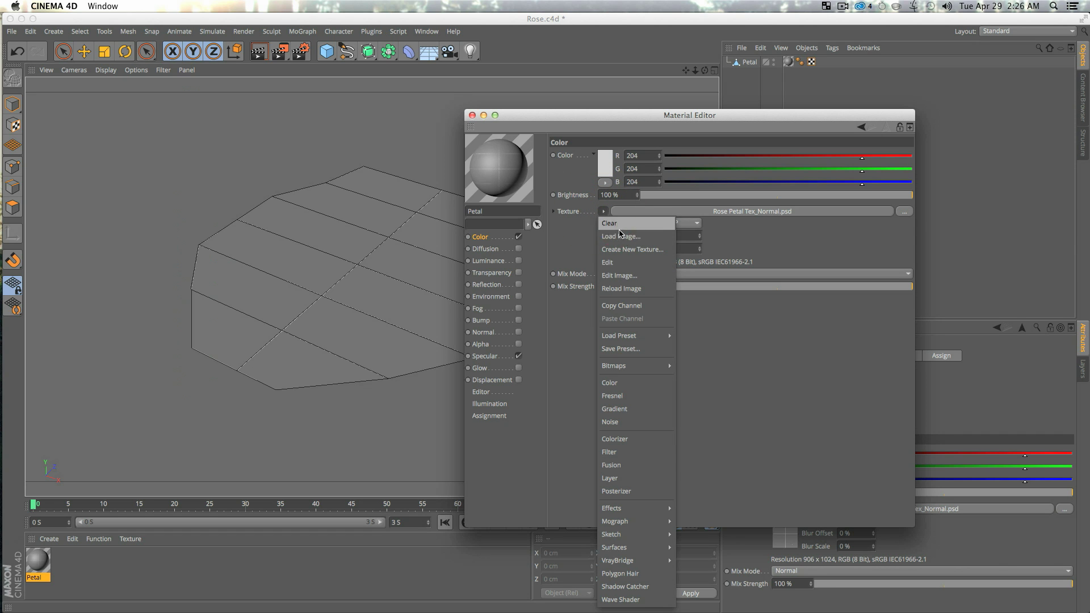
left_click(624, 289)
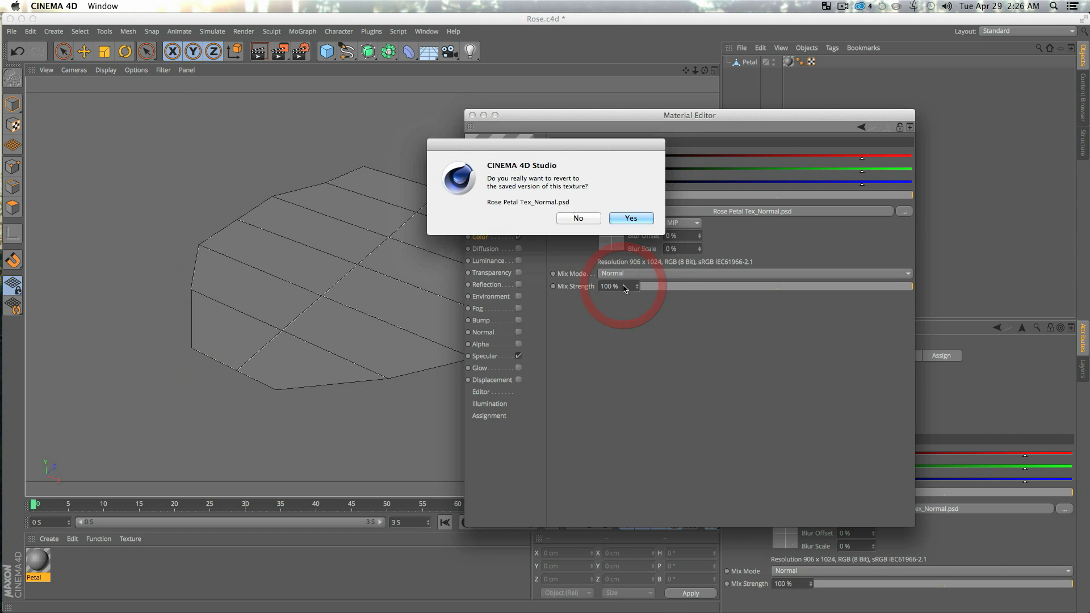
left_click(625, 218)
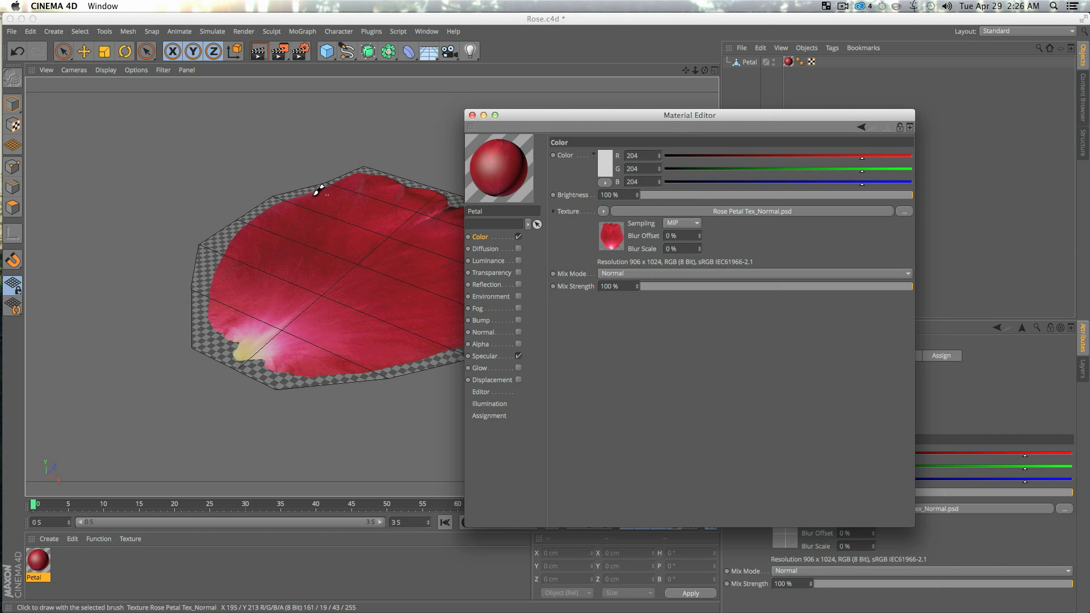
left_click(471, 116)
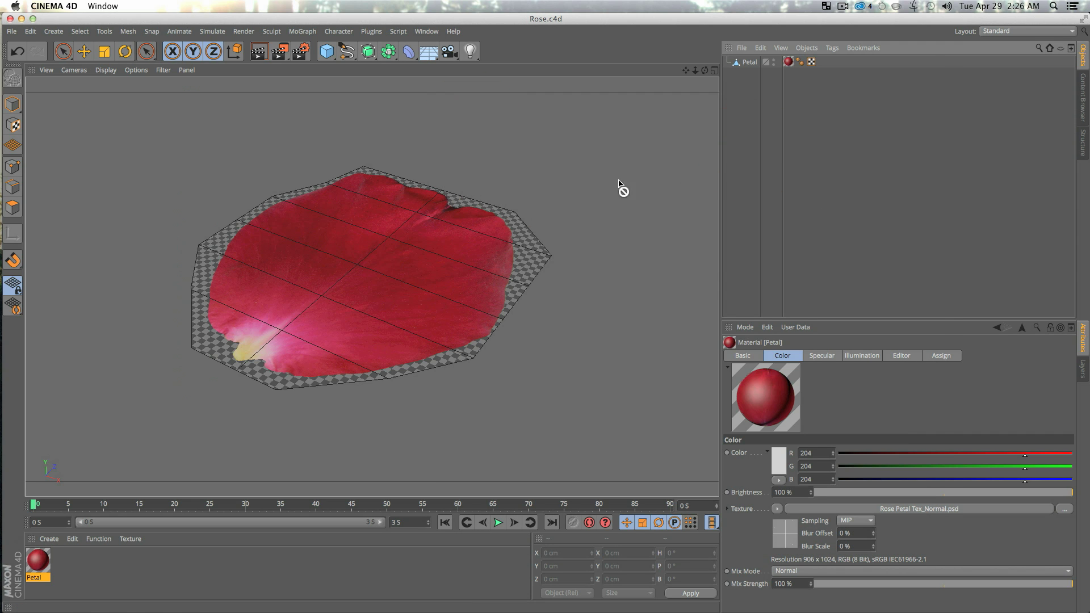
Switch to Model mode and render the perspective view to preview the textured petal.
left_click(12, 104)
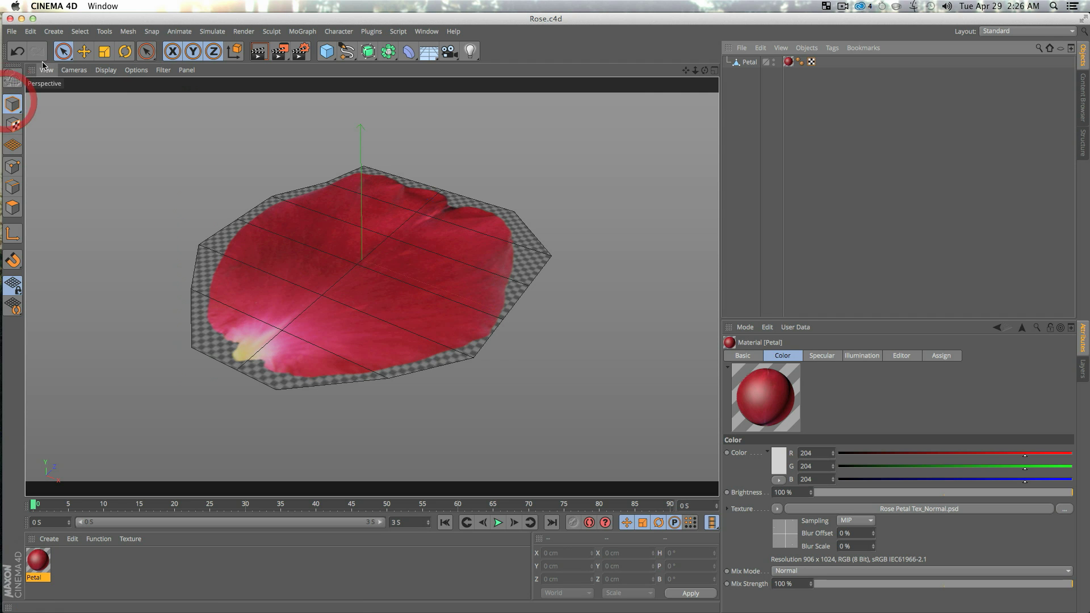
left_click(408, 312)
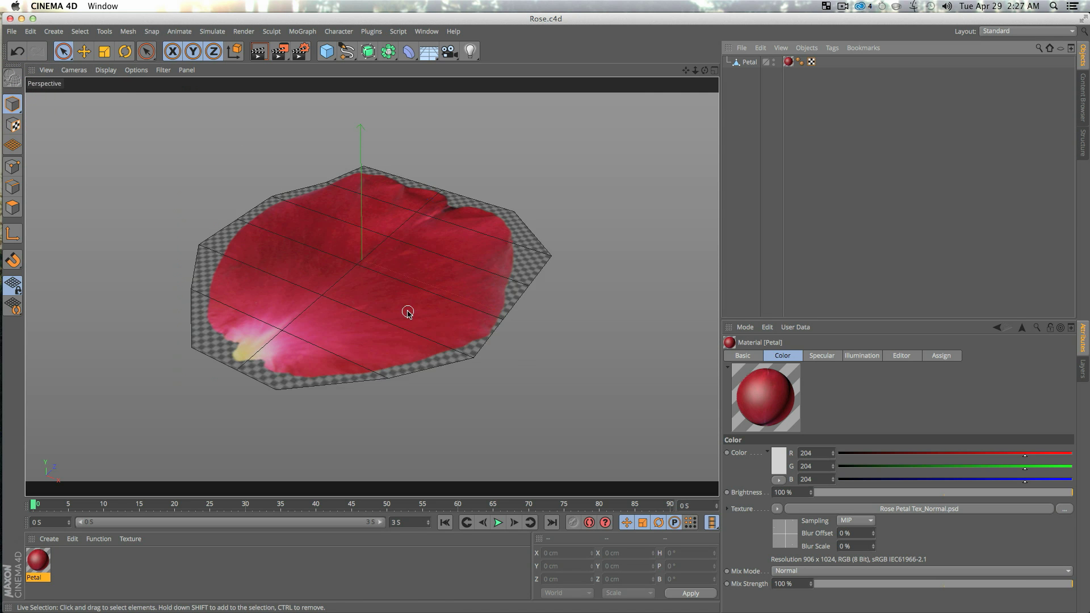
key("ctrl+r")
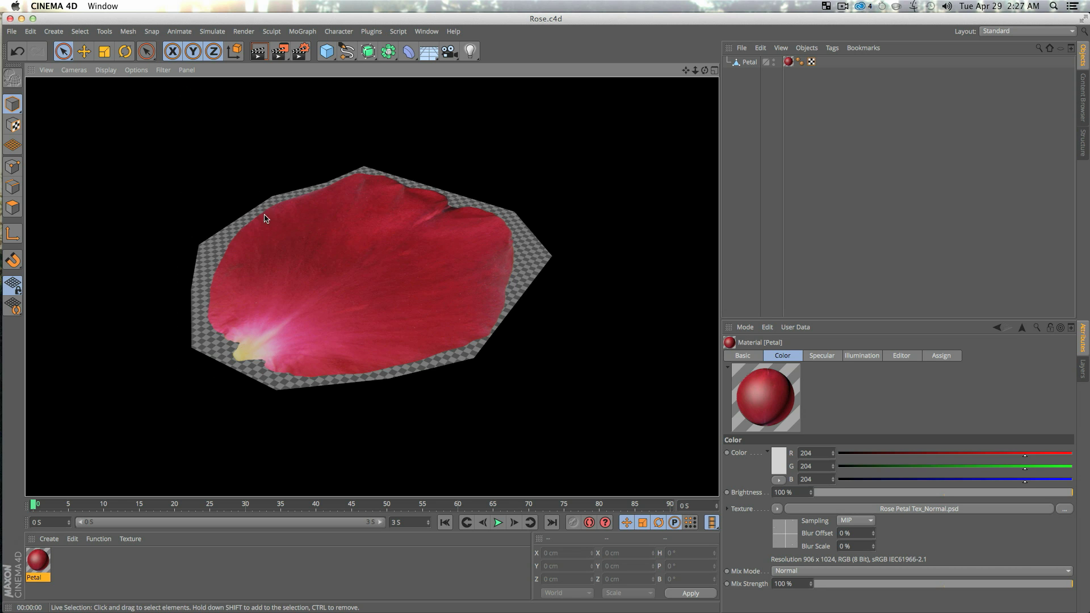
left_click(745, 135)
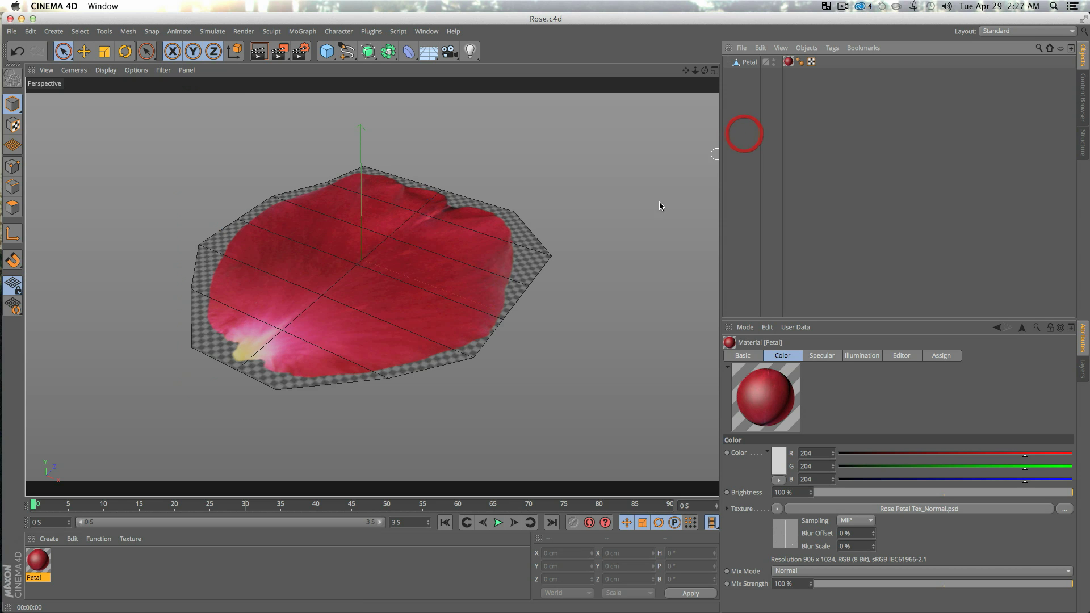
left_click(453, 302)
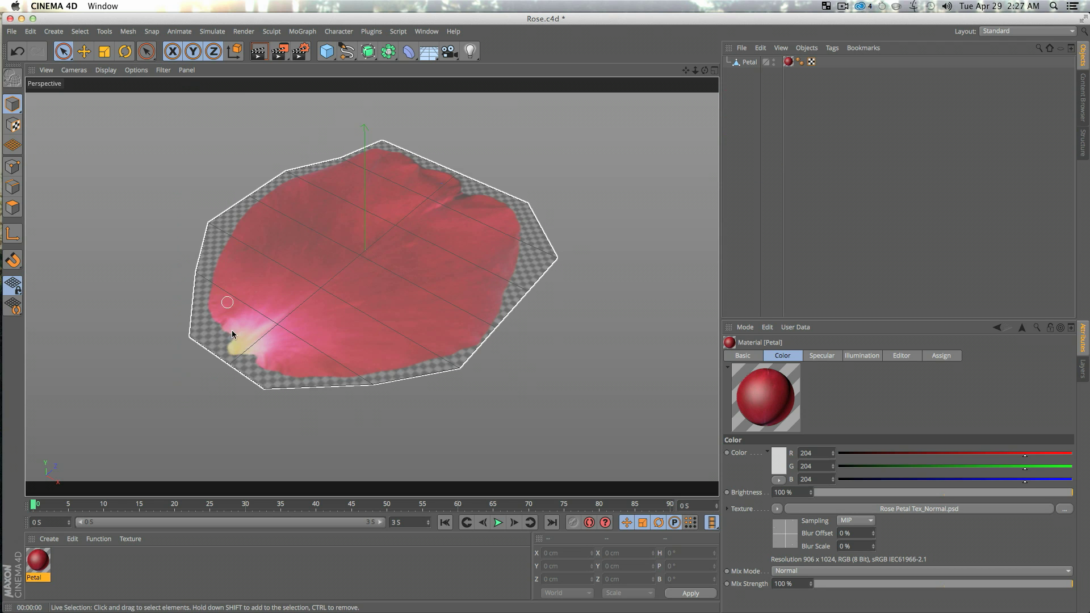
Switch to Photoshop and select the Rose Petal layer of the texture document.
mouse_move(12, 281)
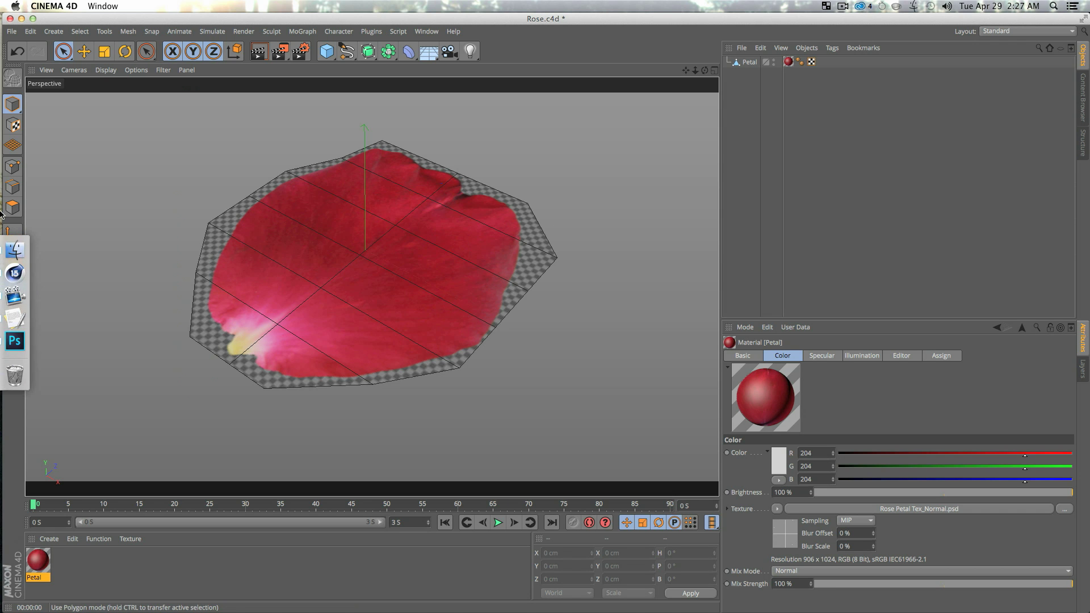
left_click(16, 340)
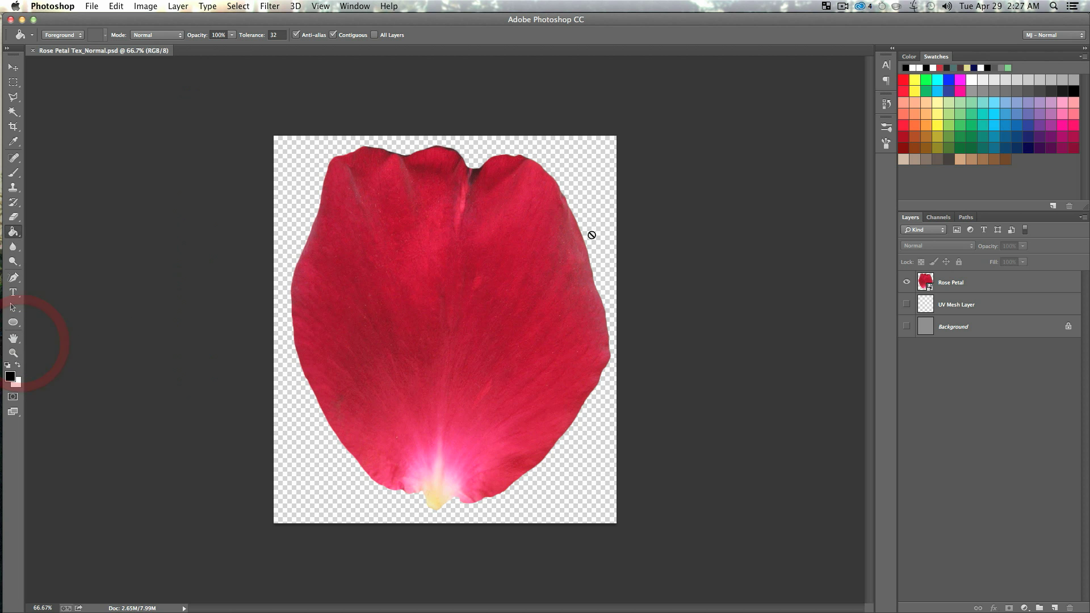
left_click(963, 390)
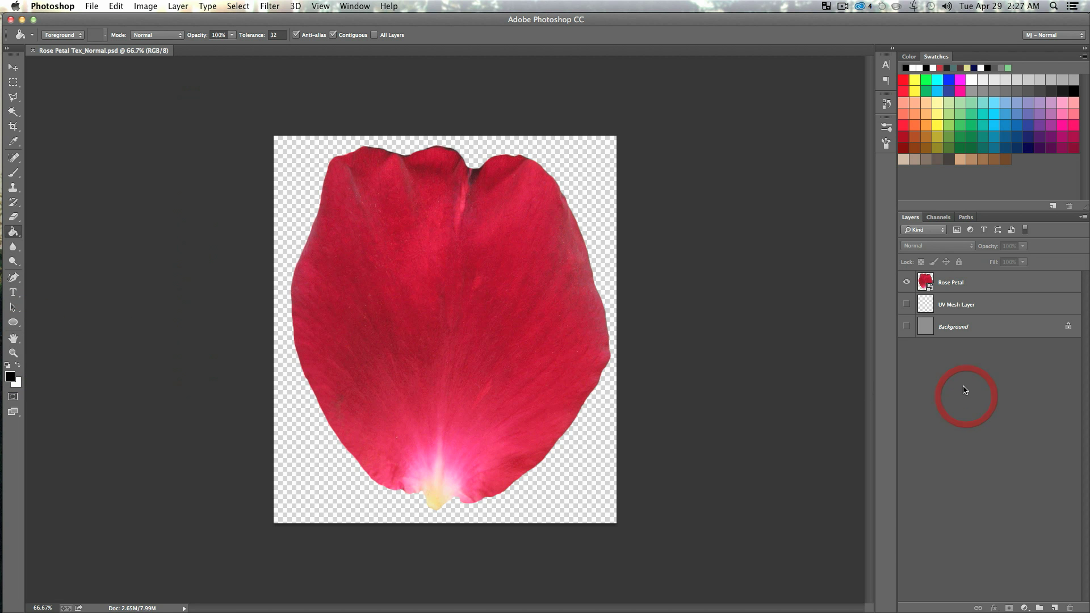
left_click(956, 284)
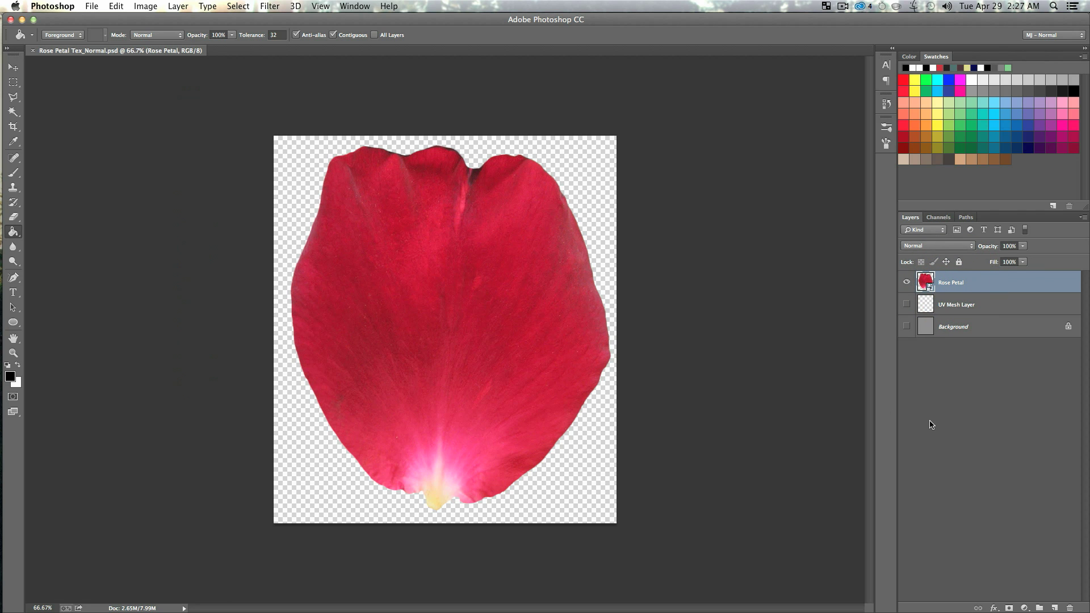
Save the document under the new name "Rose Petal Tex_Alpha.psd" in the Realistic Rose folder.
key("shift+super+s")
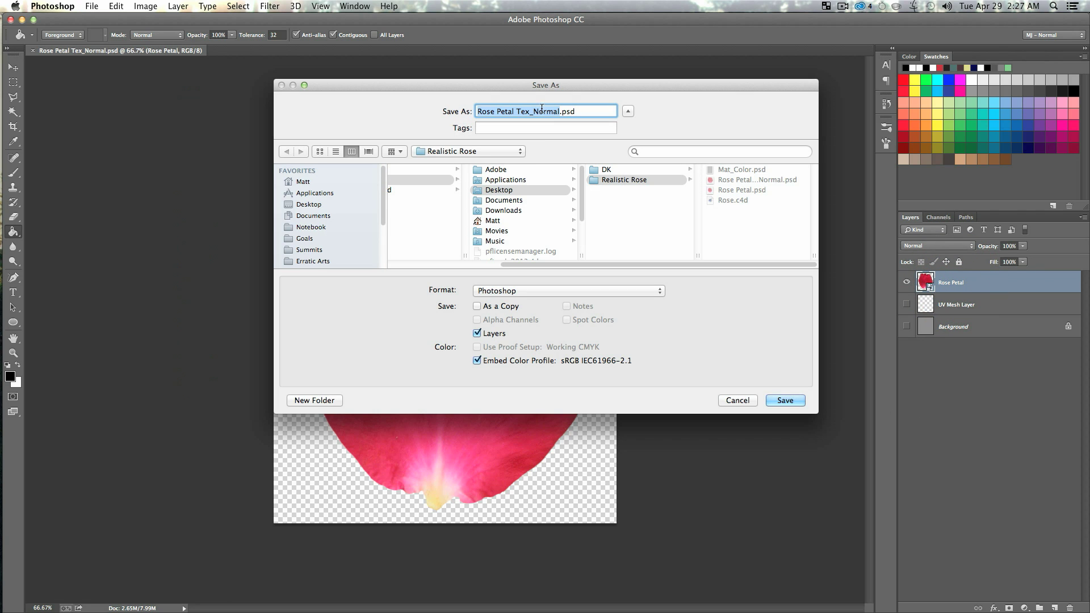
left_click(562, 111)
key("BackSpace")
key("BackSpace")
key("BackSpace")
key("BackSpace")
key("BackSpace")
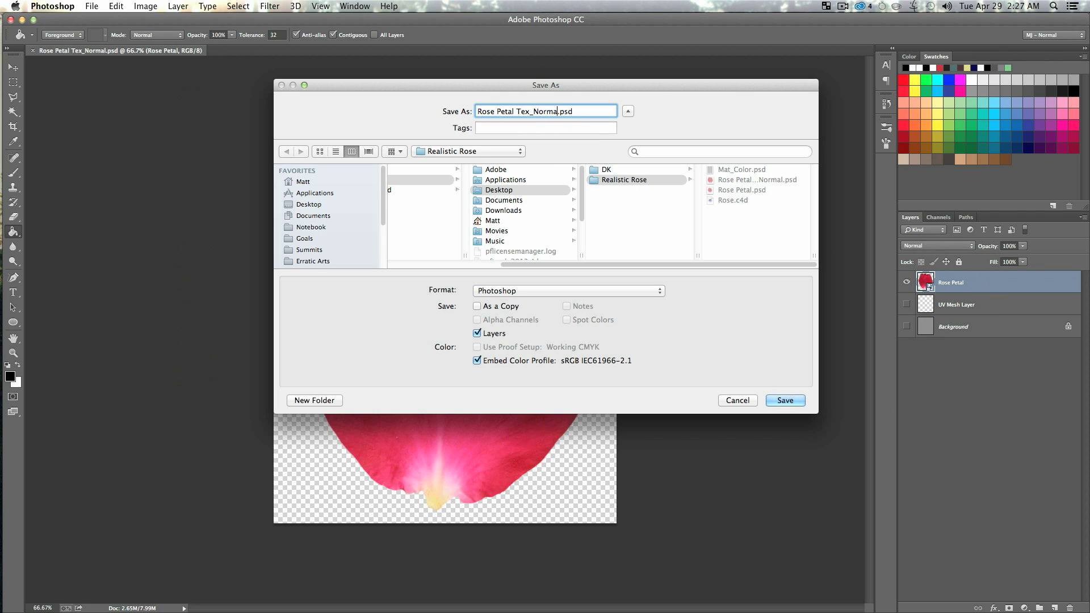
key("BackSpace")
type("Alph")
type("a")
key("Return")
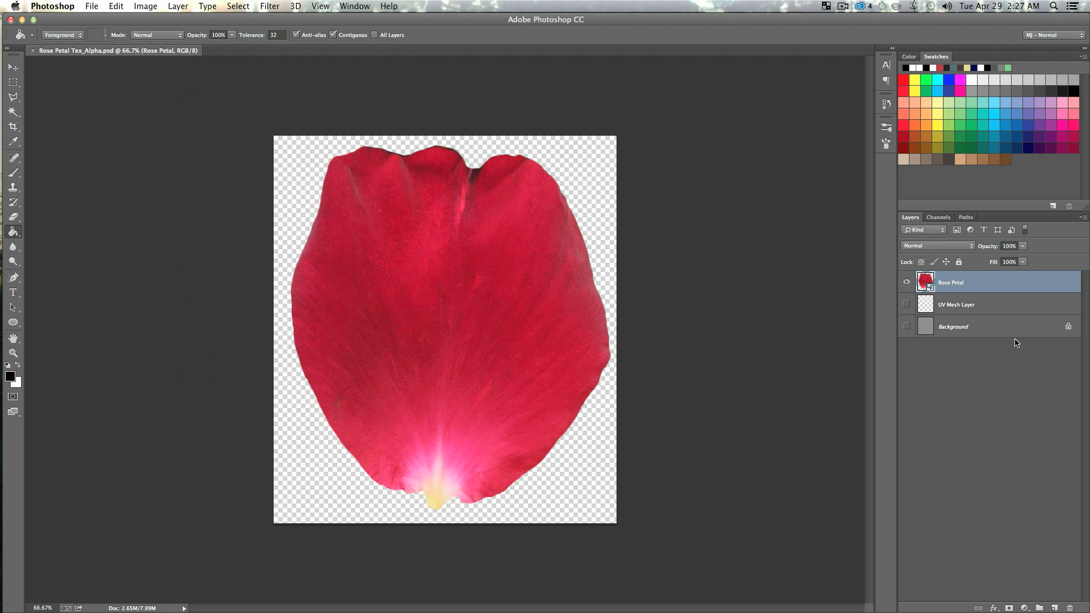
Add a white Color Overlay layer style at 100% opacity to the Rose Petal layer.
left_click(994, 609)
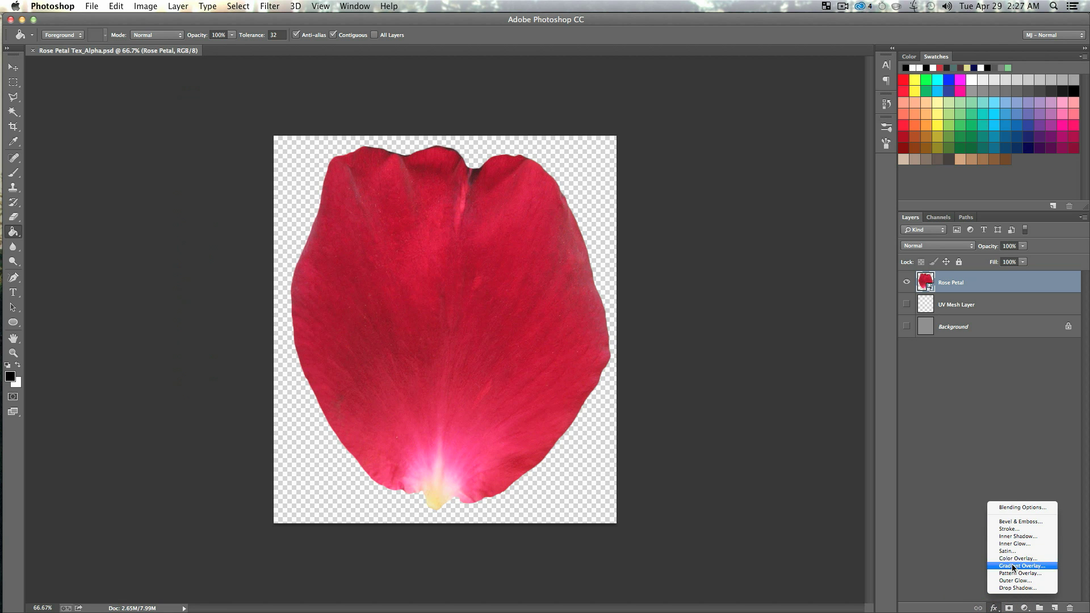
left_click(1015, 560)
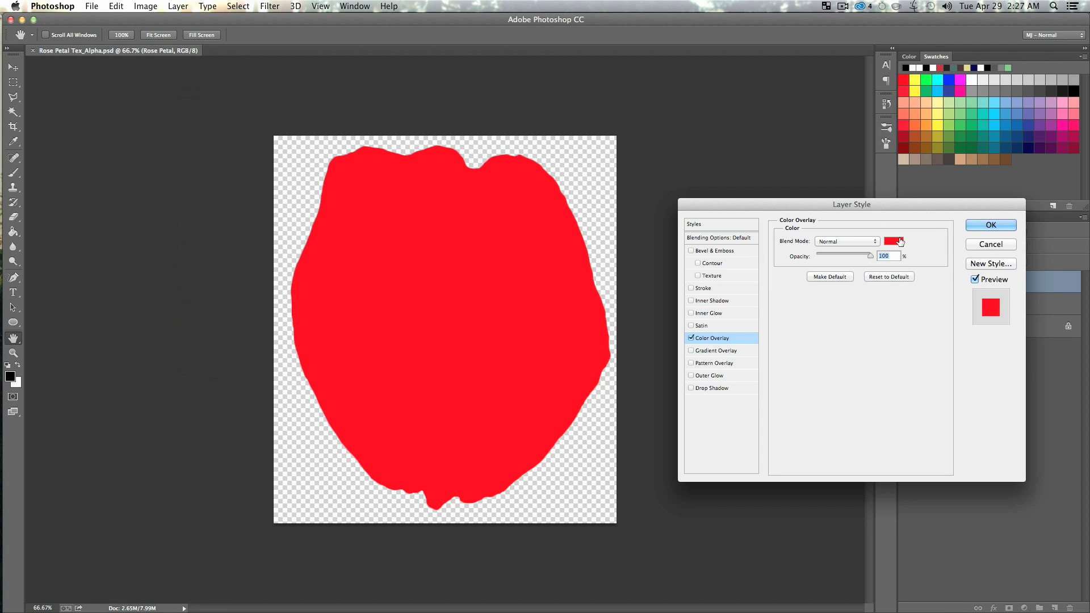
left_click(900, 239)
left_click(631, 232)
left_click(947, 243)
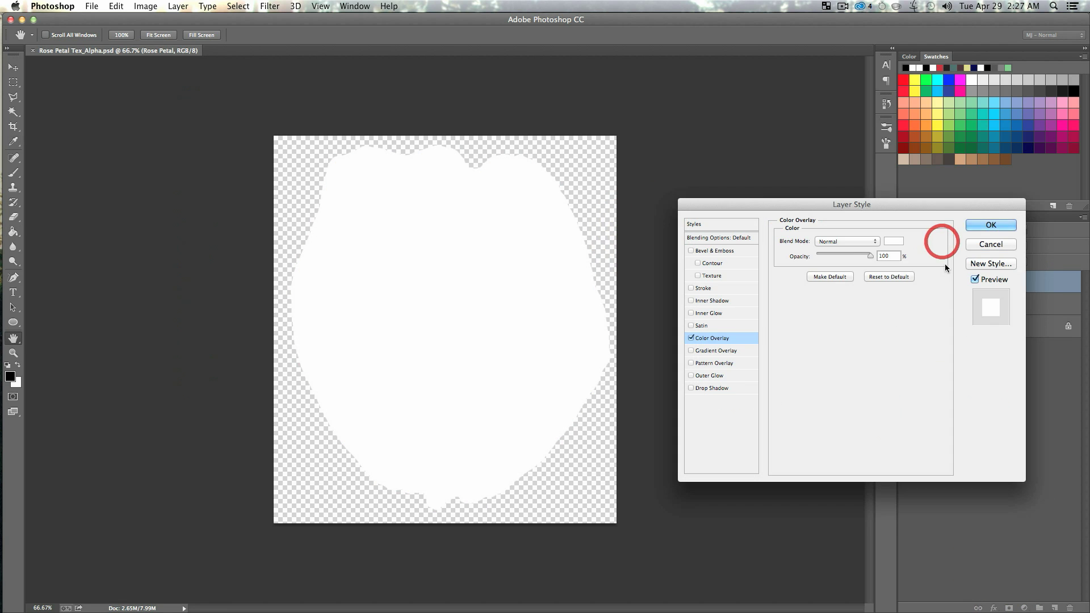
left_click(980, 226)
key("g")
left_click(1010, 434)
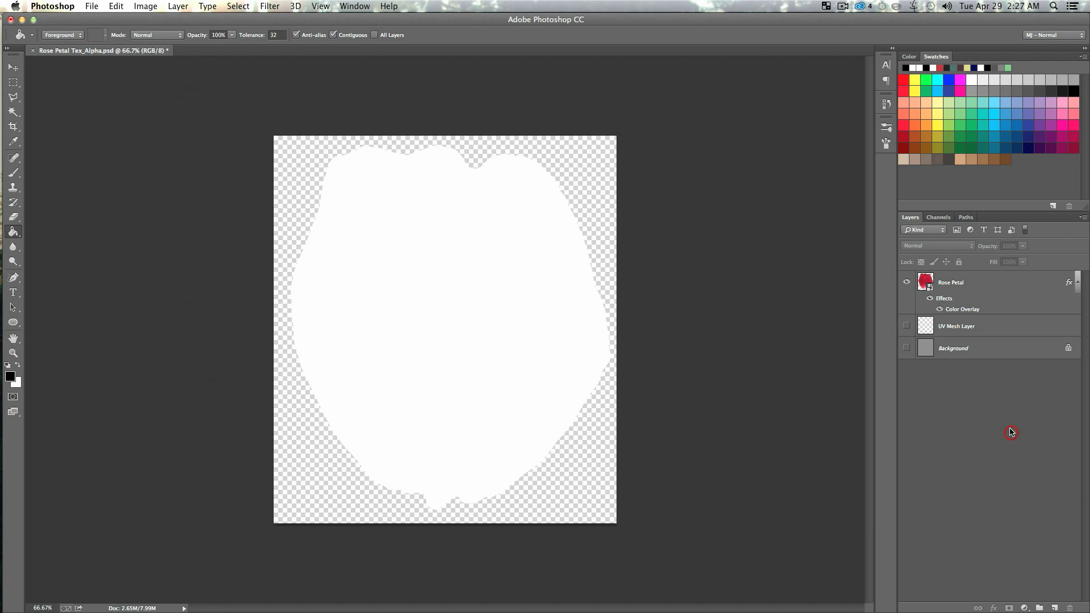
Convert the Rose Petal layer to a smart object and delete the Background layer.
right_click(951, 284)
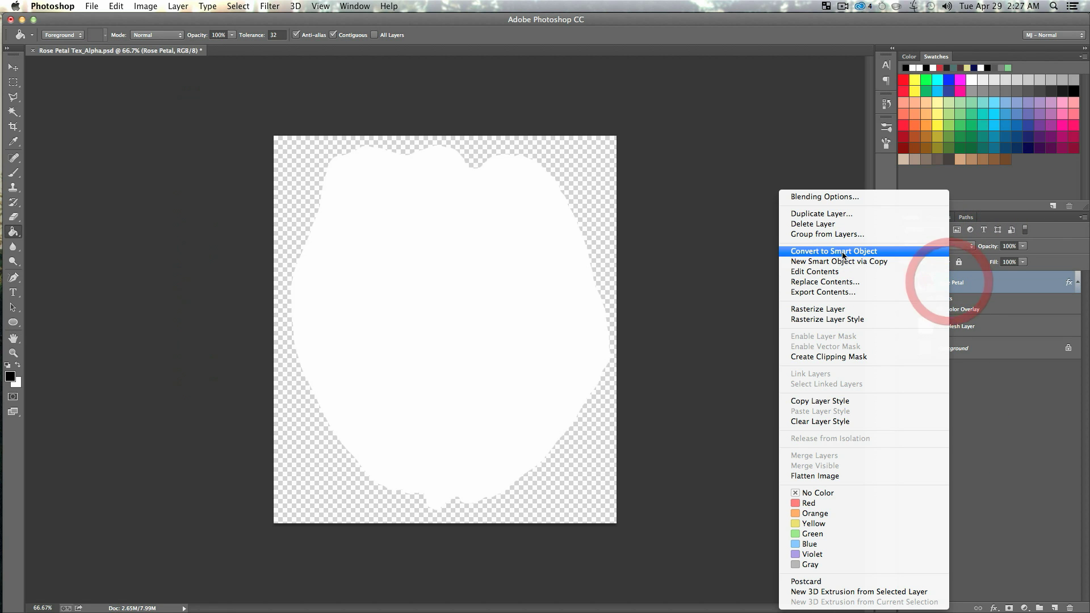
left_click(841, 253)
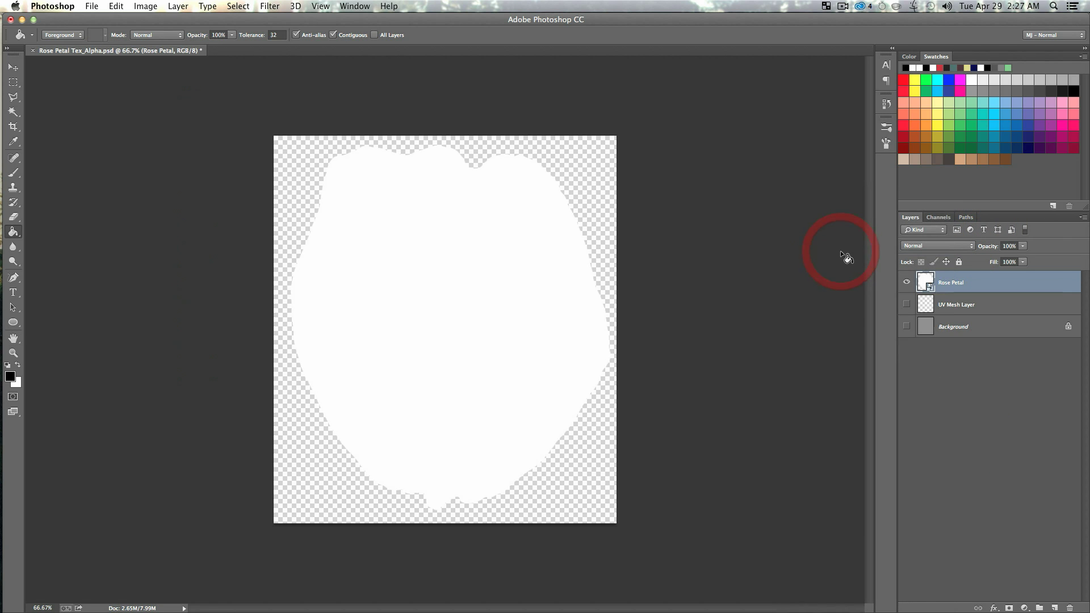
left_click(975, 359)
left_click(956, 323)
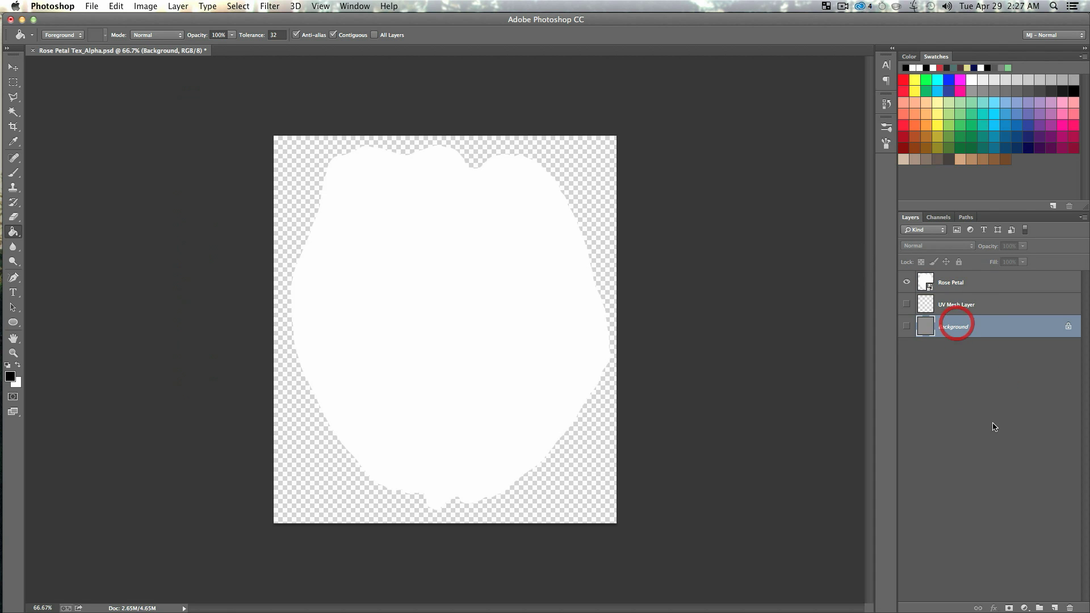
left_click(1070, 608)
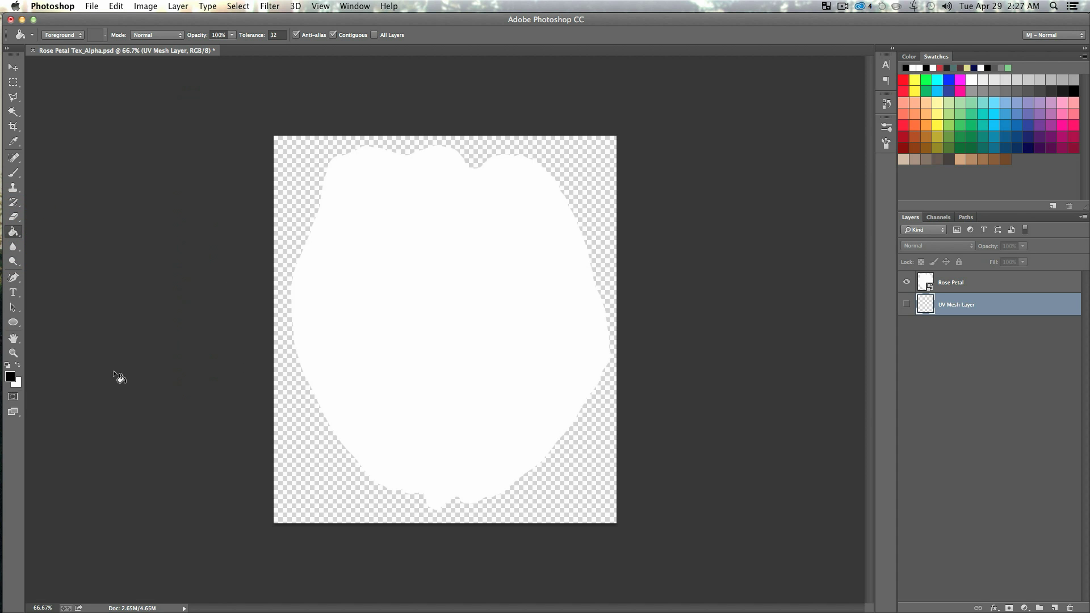
Show the UV Mesh Layer and try to fill its area around the petal with black.
left_click(953, 304)
left_click(906, 305)
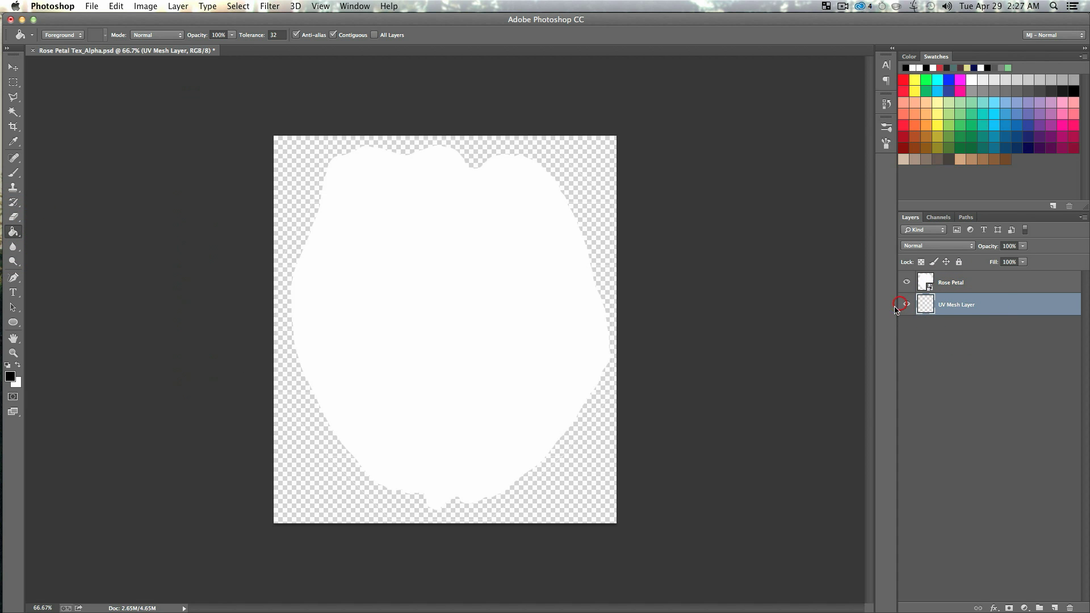
left_click(336, 479)
left_click(315, 417)
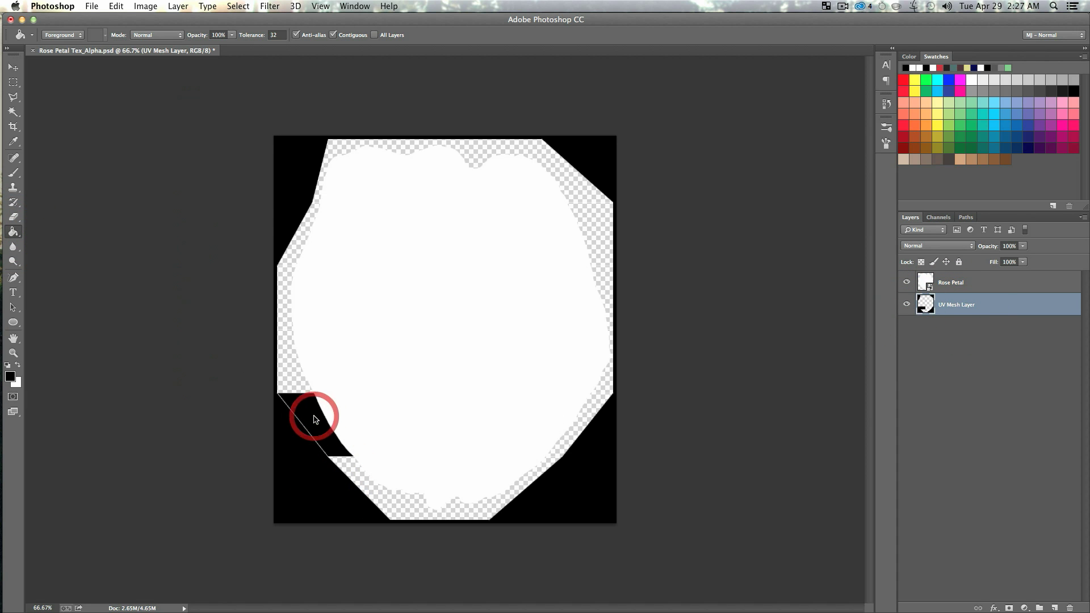
Replace the UV Mesh Layer with a new layer below Rose Petal, filled entirely with black.
left_click(1018, 310)
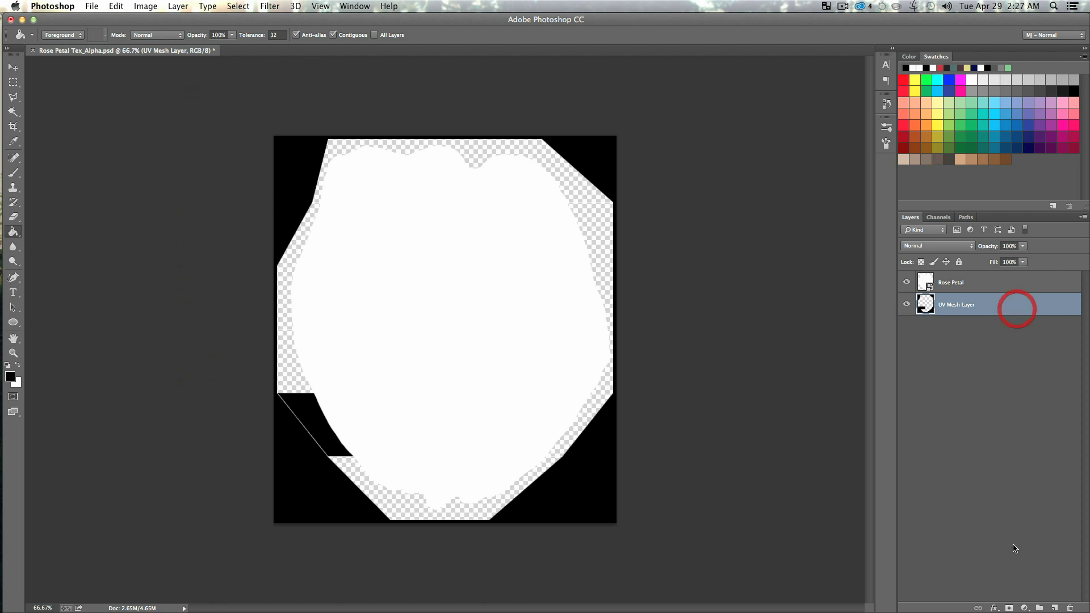
left_click(1071, 607)
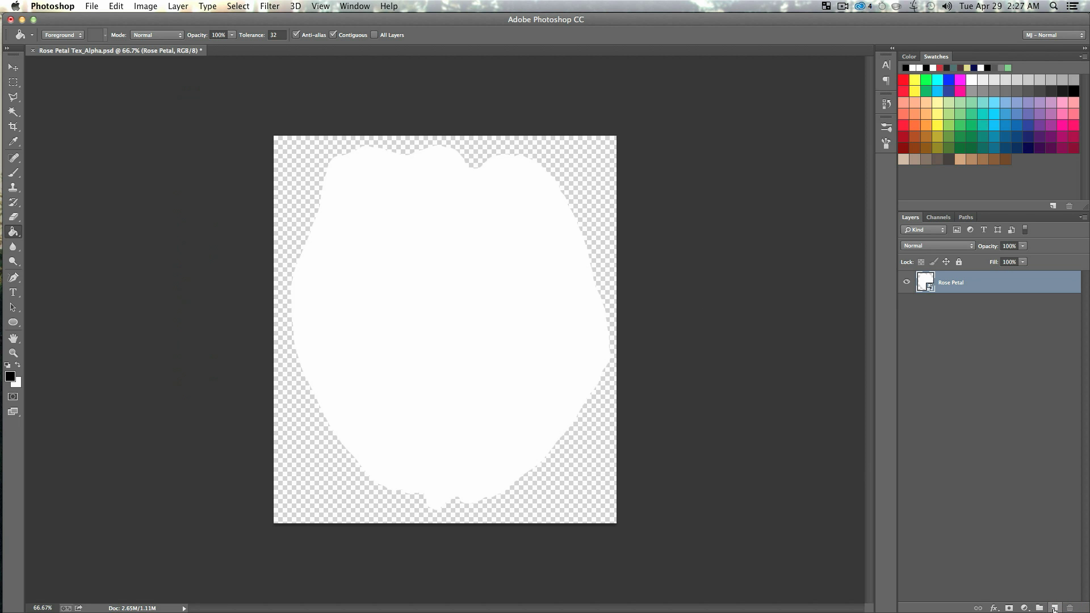
left_click(1055, 608)
left_click_drag(954, 287, 954, 341)
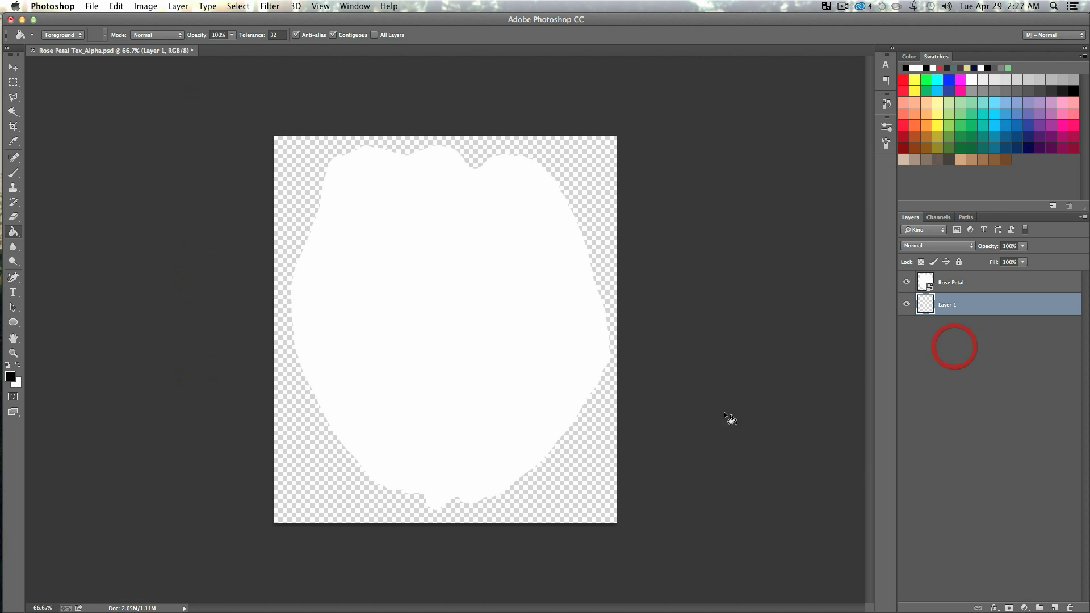
left_click(550, 513)
left_click(1022, 398)
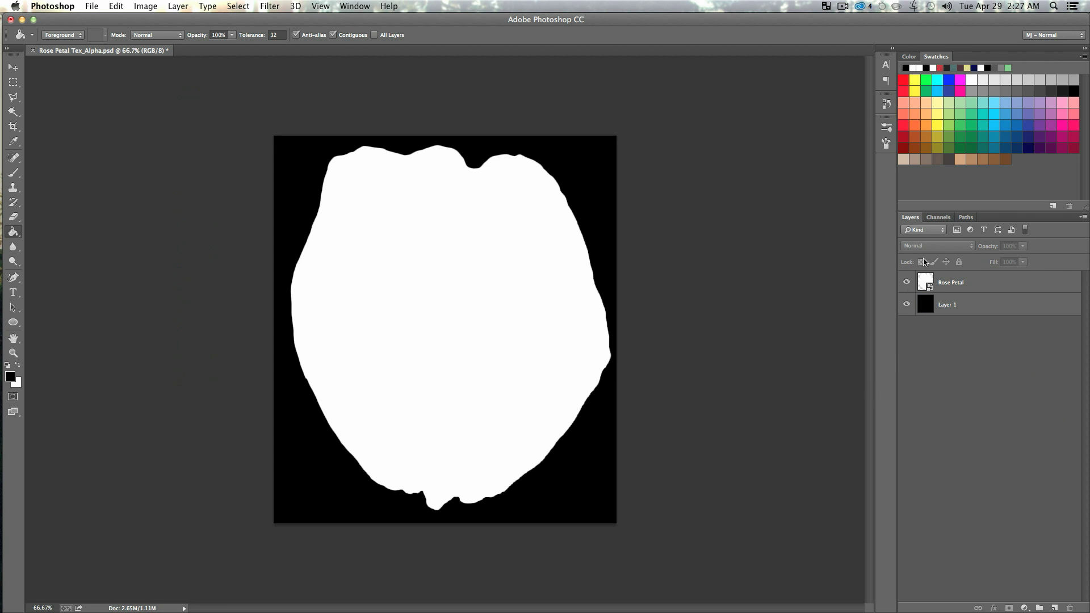
Load the outline of the Rose Petal layer as a selection.
left_click(967, 286)
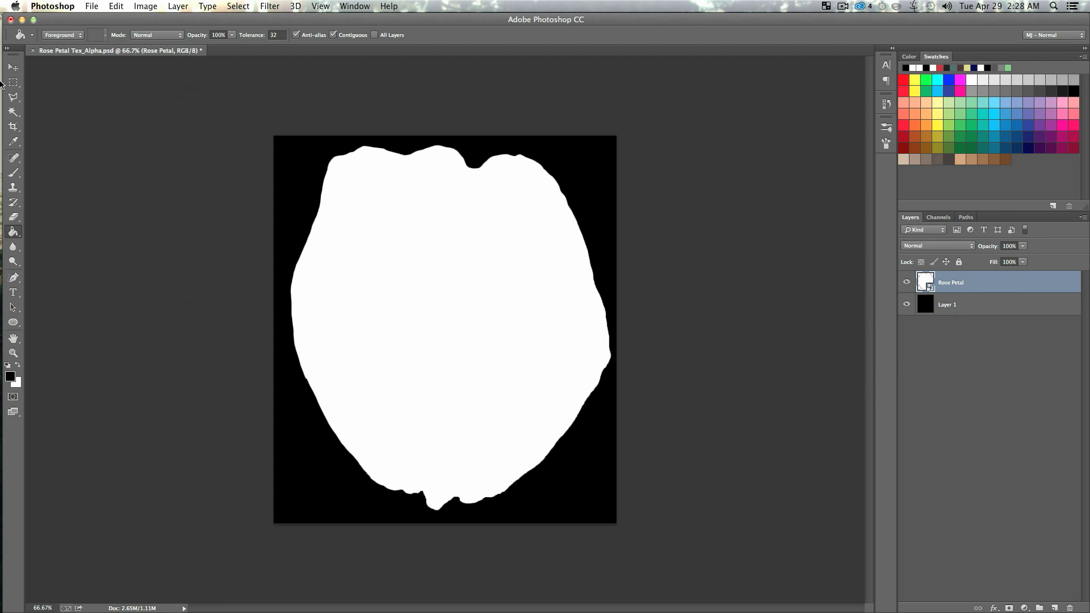
left_click(13, 67)
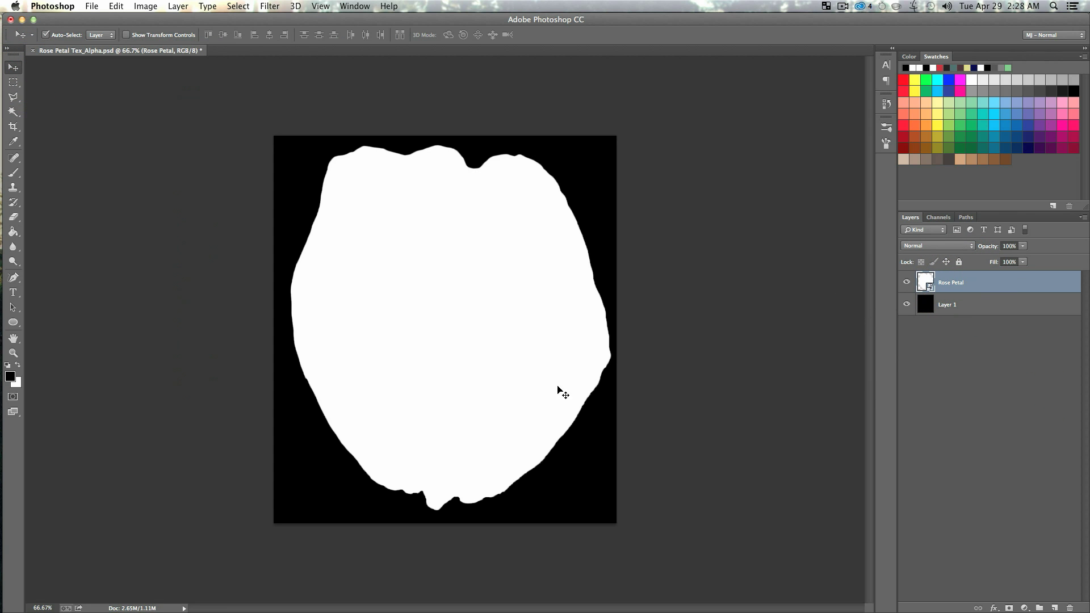
left_click(1043, 351)
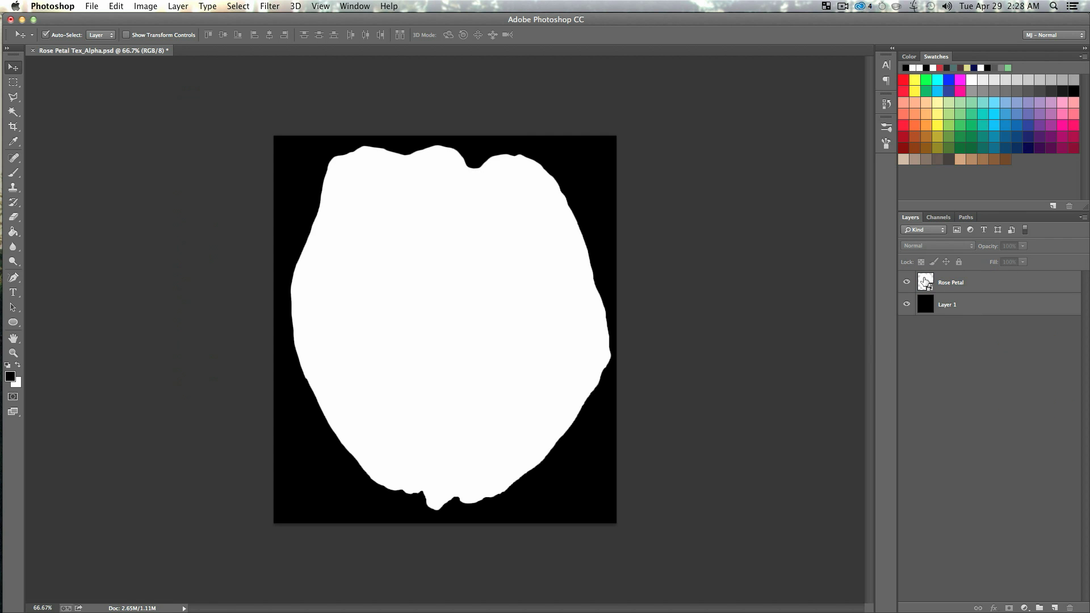
left_click(925, 286)
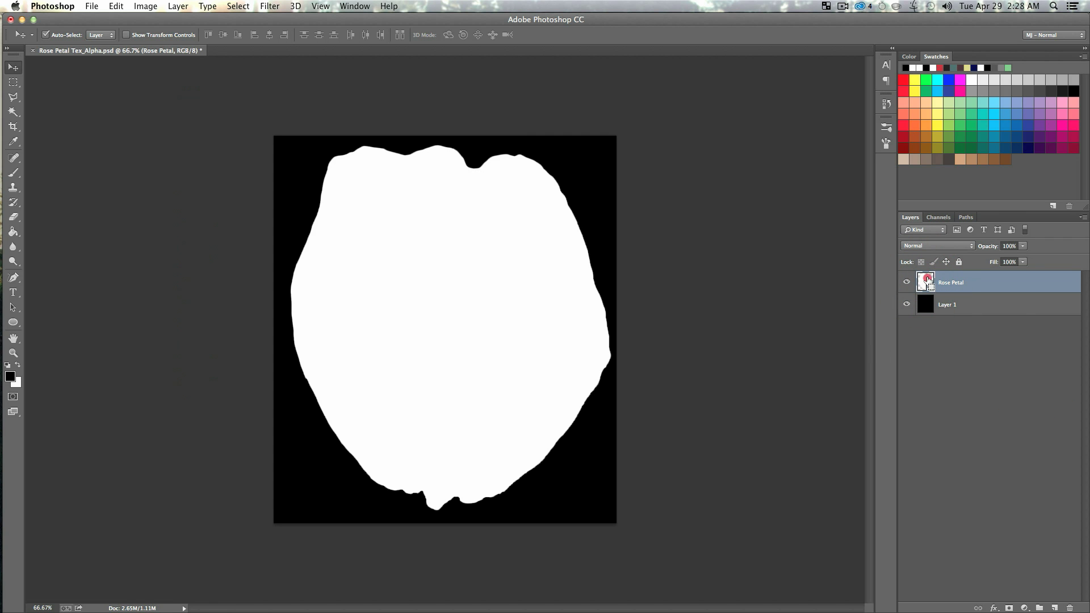
left_click(928, 281, "super")
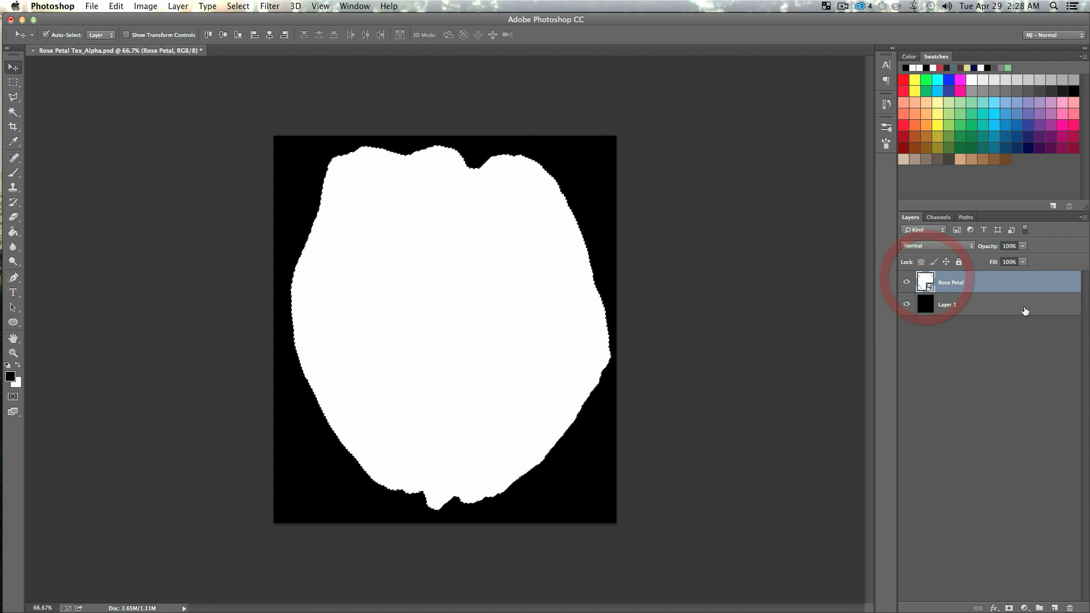
Smooth the petal selection with a sample radius of 6 pixels.
left_click(230, 6)
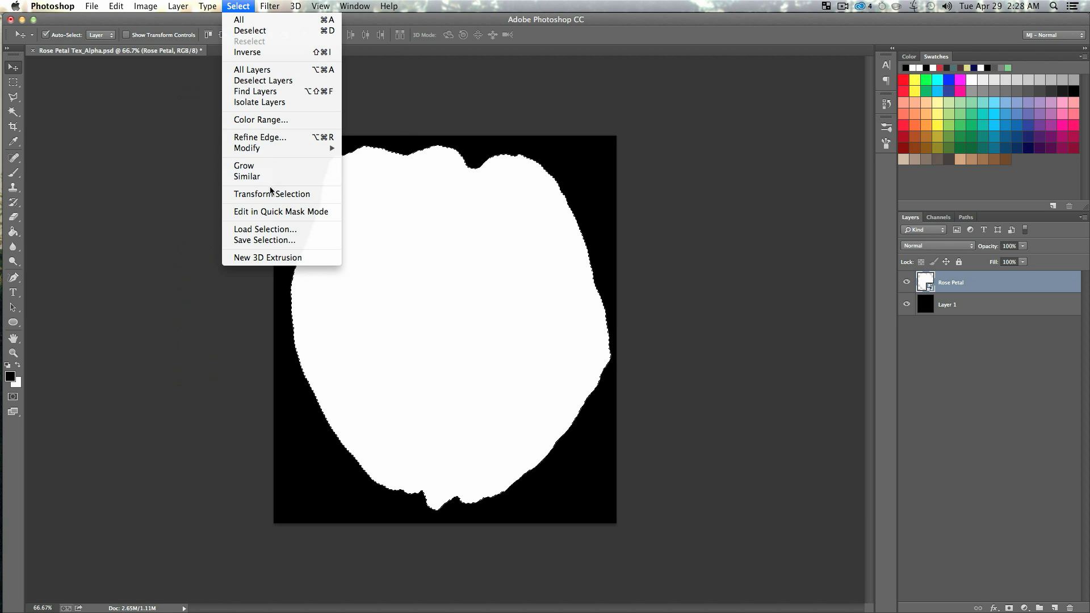
mouse_move(313, 149)
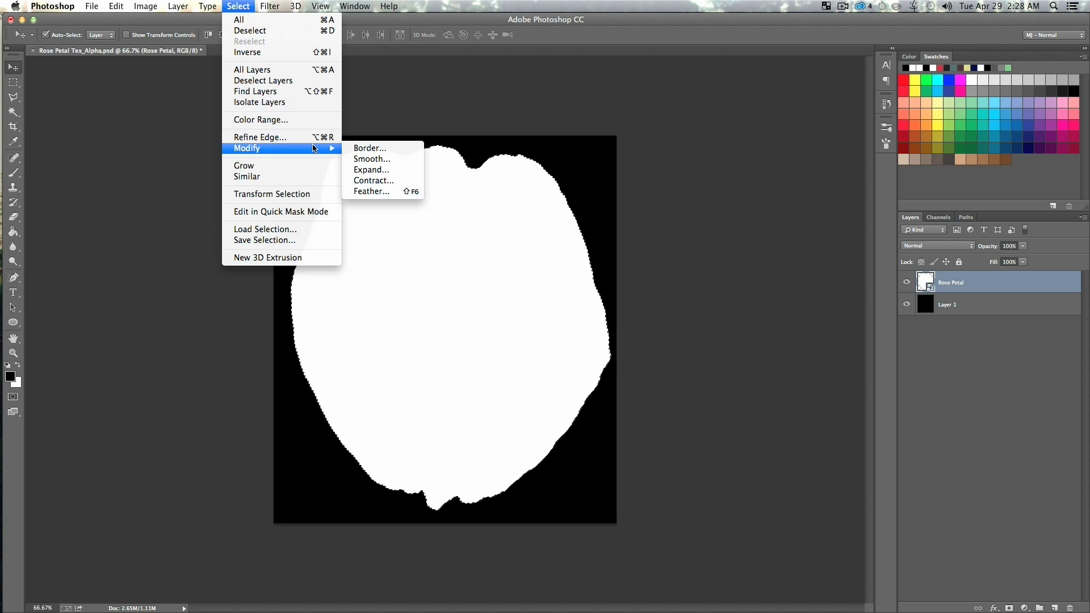
left_click(377, 159)
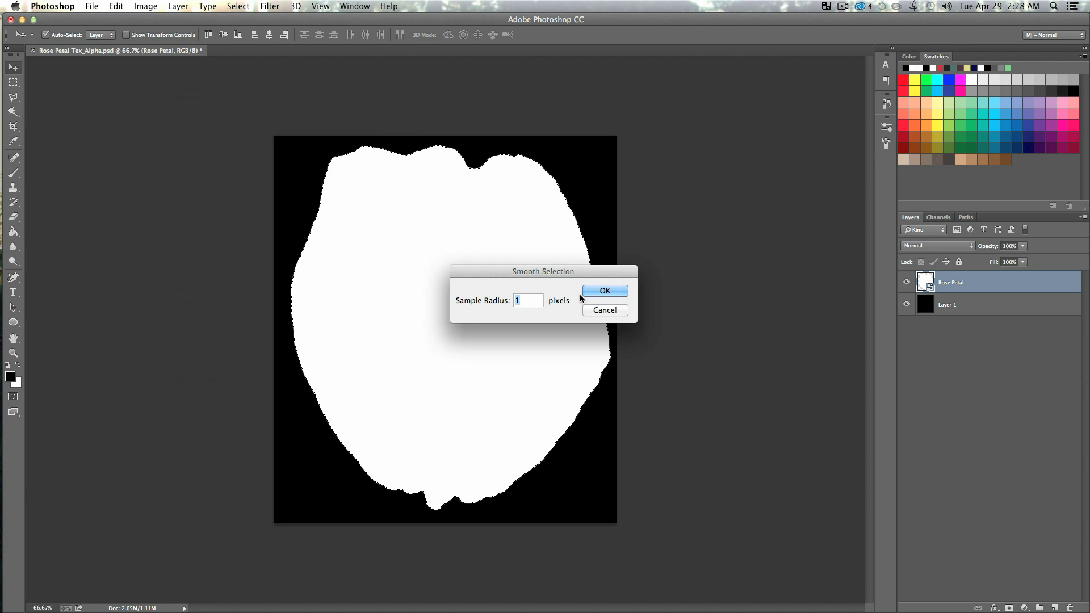
type("6")
left_click(603, 291)
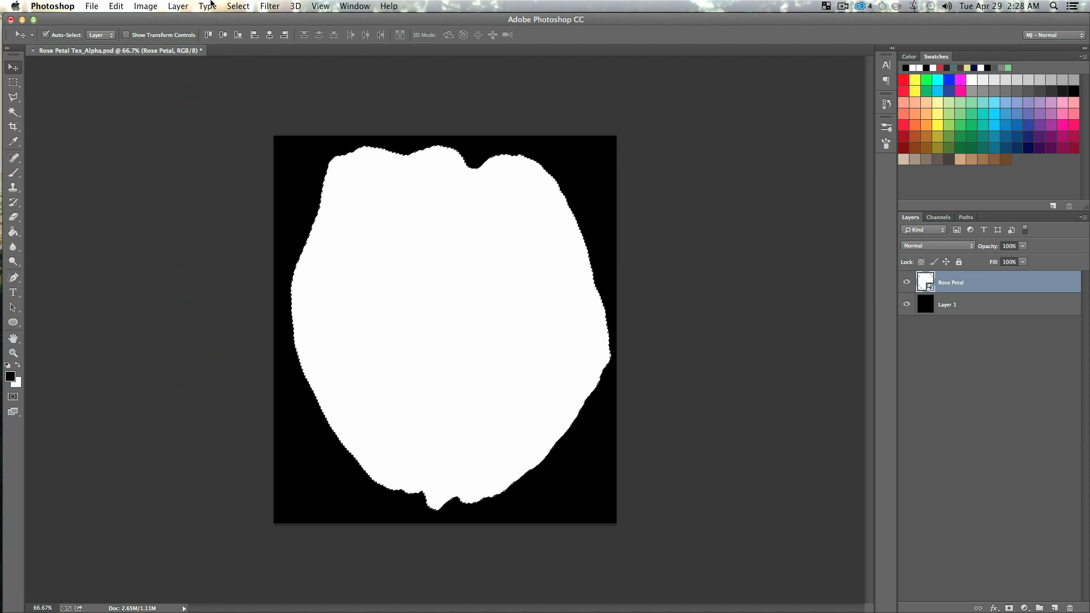
Contract the petal selection by 5 pixels.
left_click(237, 5)
mouse_move(271, 150)
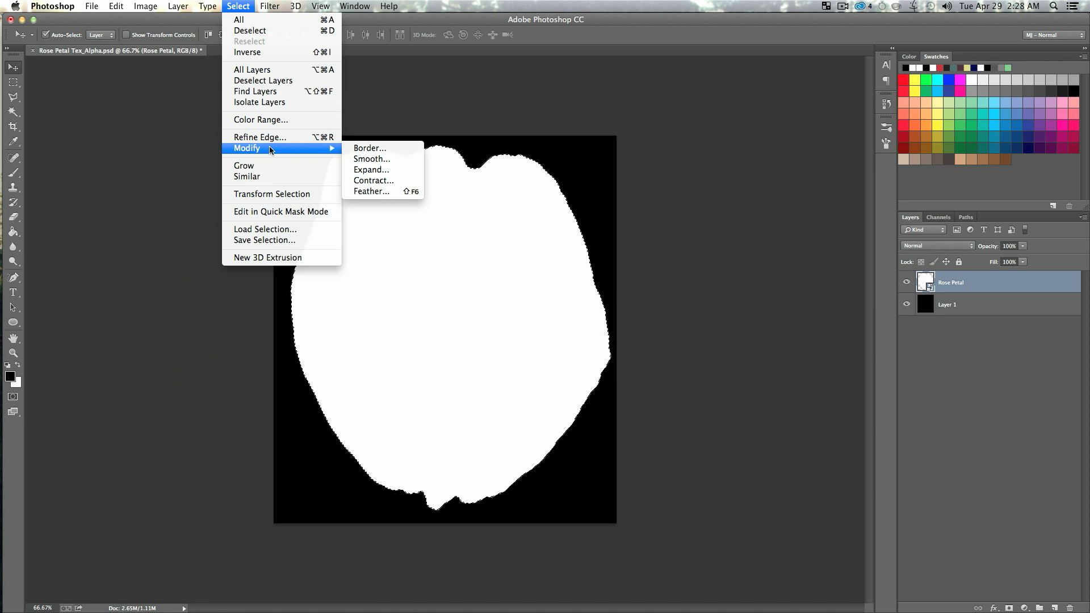
left_click(383, 182)
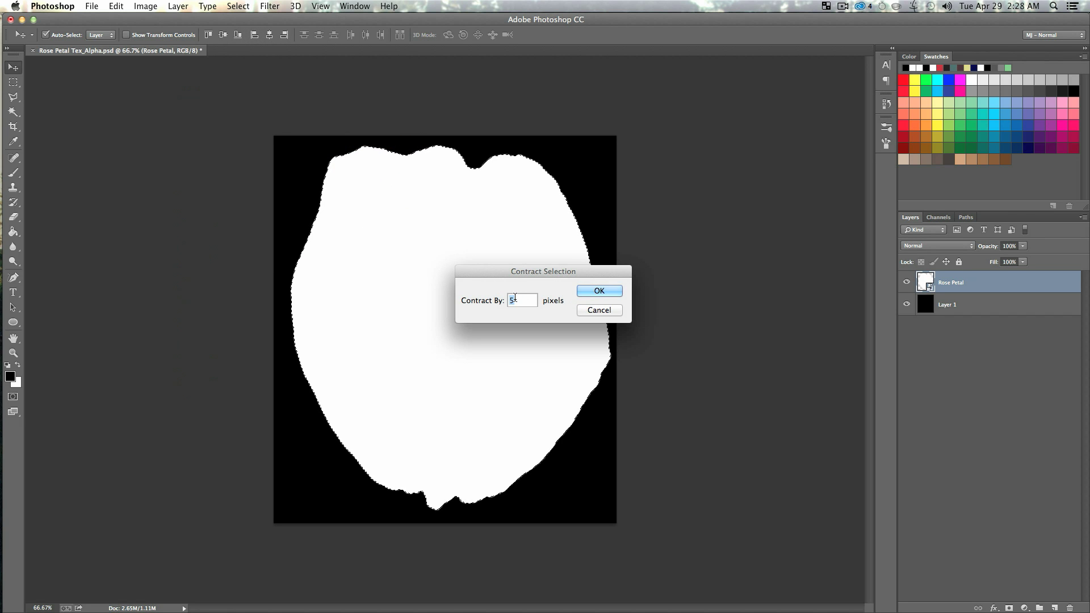
left_click(592, 291)
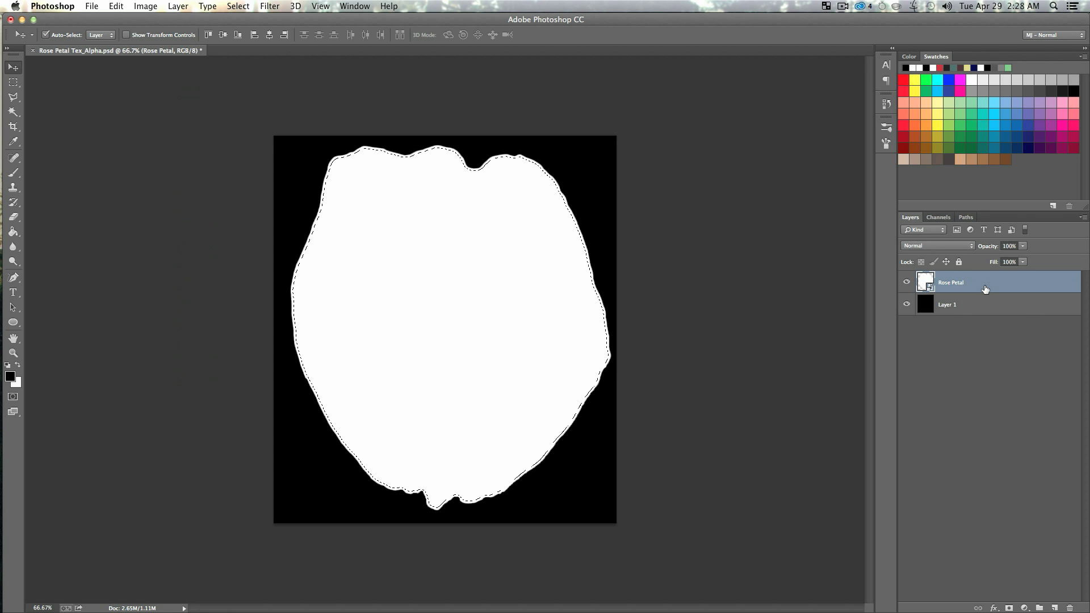
Copy the selected petal area to a new layer and delete the original Rose Petal layer.
key("ctrl+j")
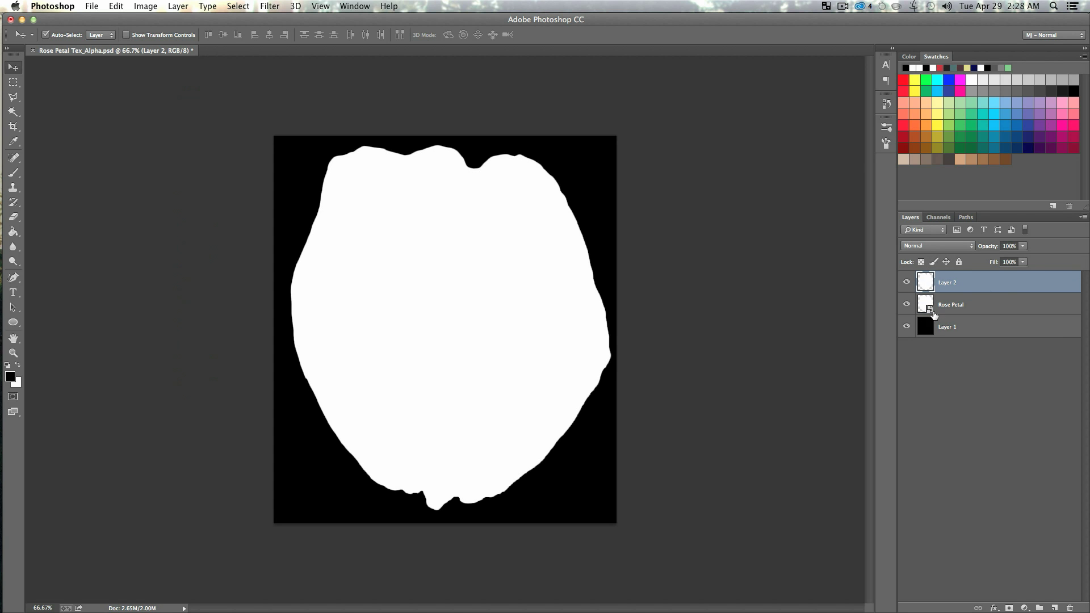
left_click(1049, 303)
left_click(1077, 609)
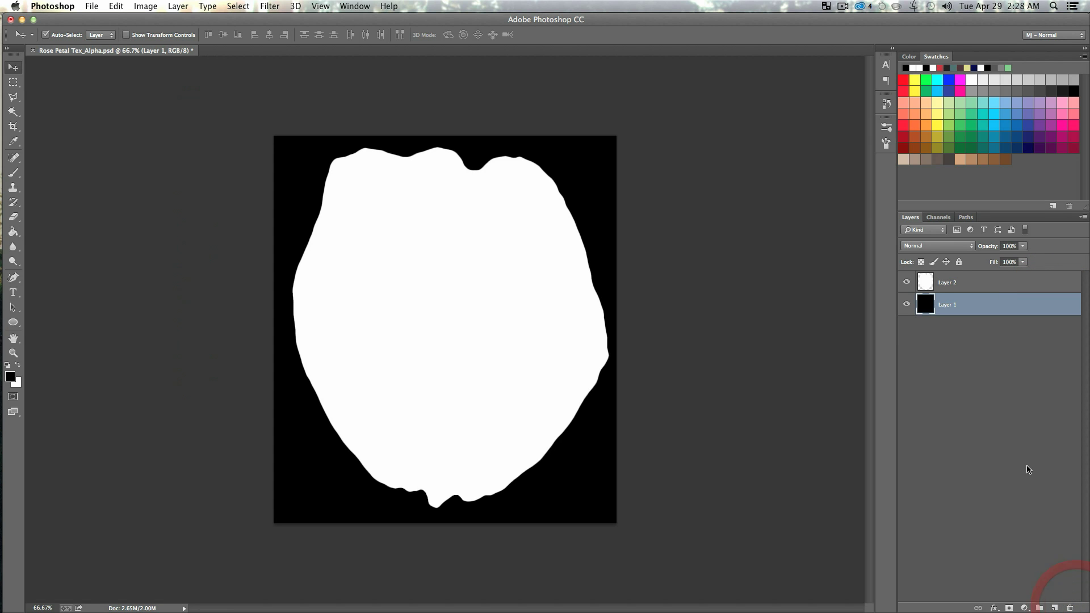
left_click(1026, 464)
Save the alpha document and switch to Cinema 4D.
key("super+s")
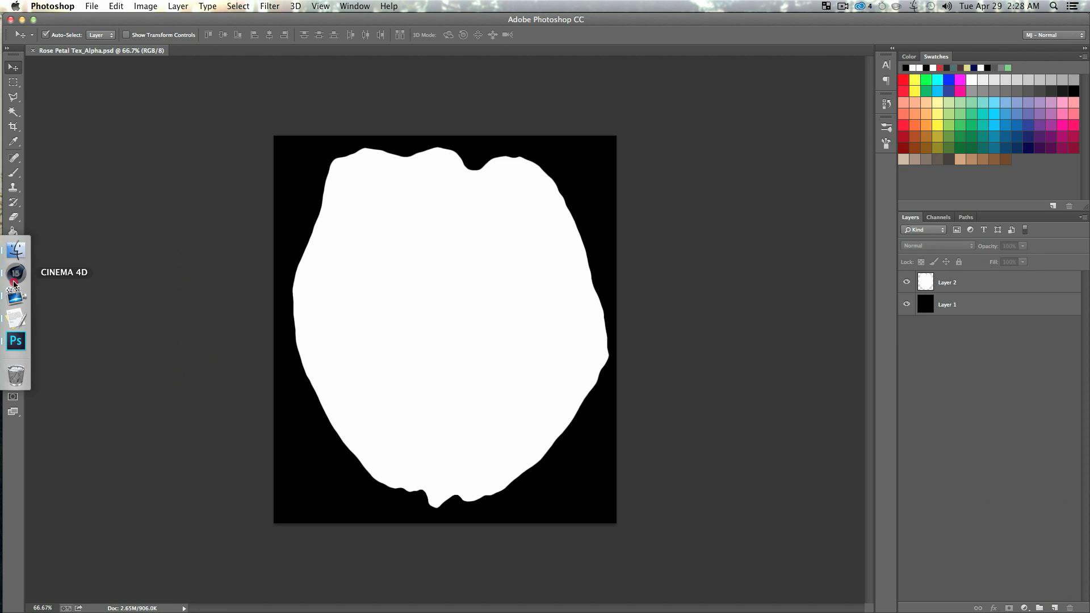
left_click(14, 274)
left_click(751, 76)
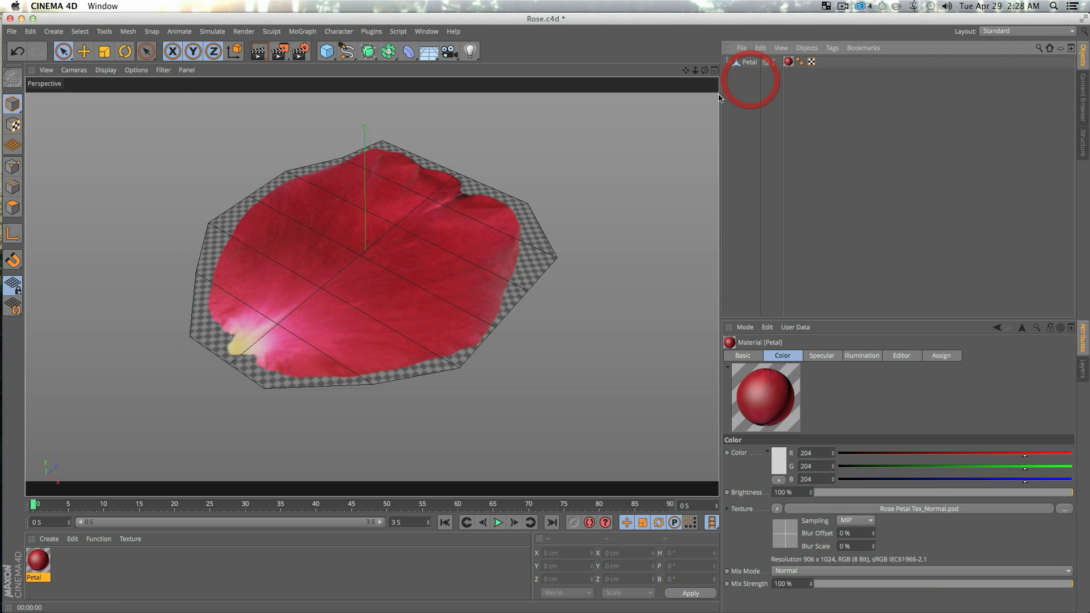
Enable the Petal material's Alpha channel and load Rose Petal Tex_Alpha.psd from the Realistic Rose folder as its texture.
double_click(43, 564)
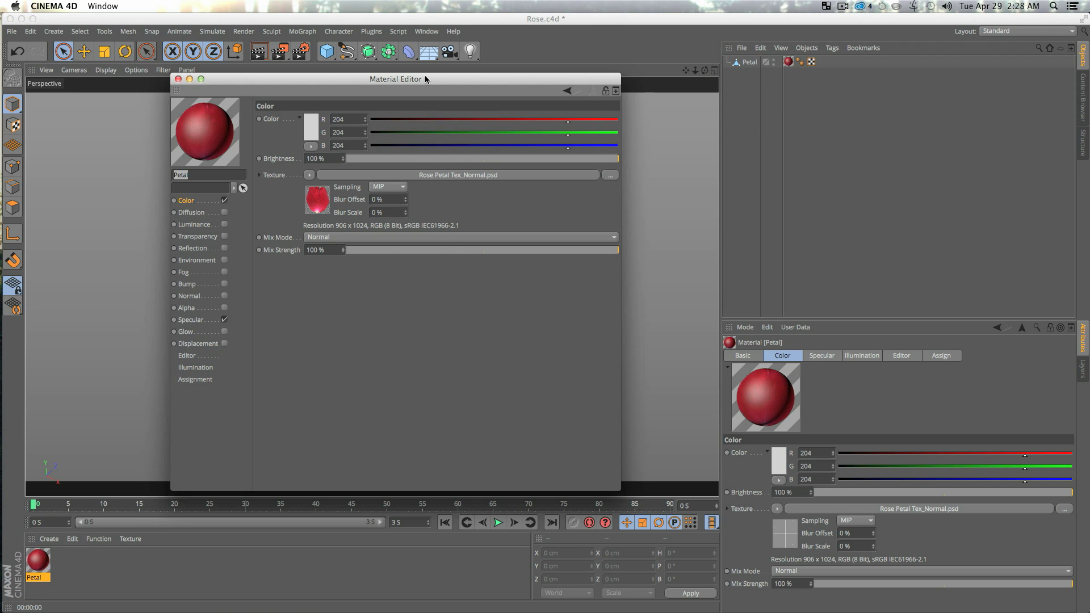
left_click_drag(435, 81, 793, 97)
left_click(554, 328)
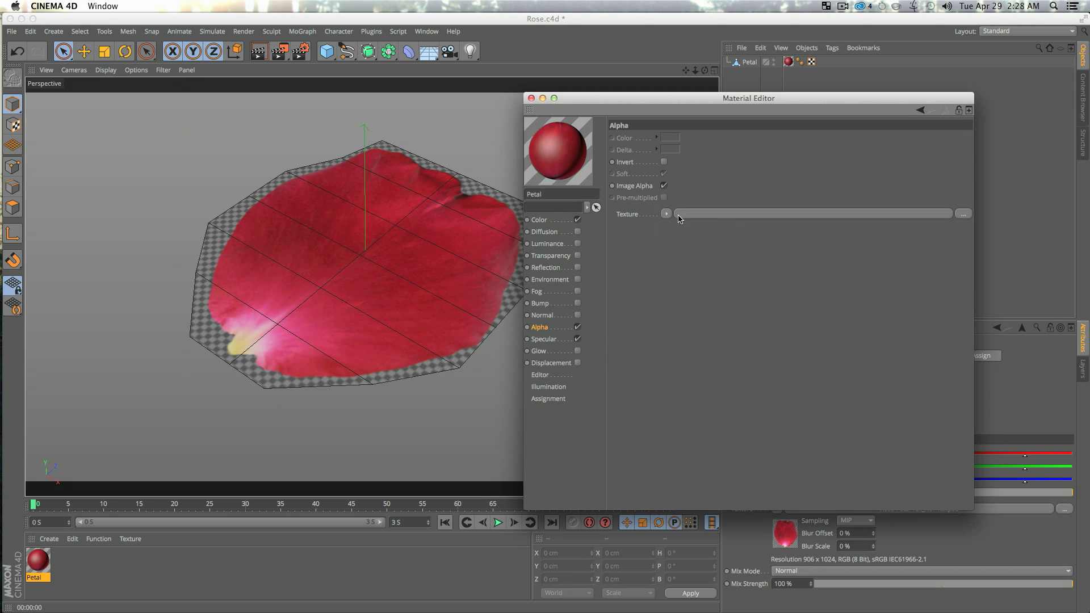
left_click(963, 214)
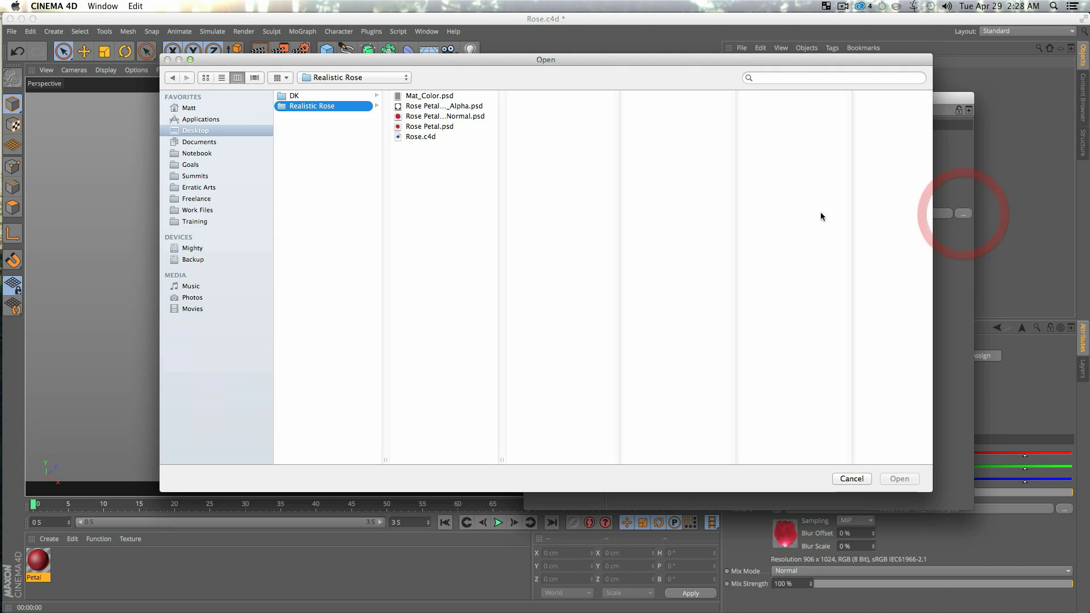
left_click(443, 106)
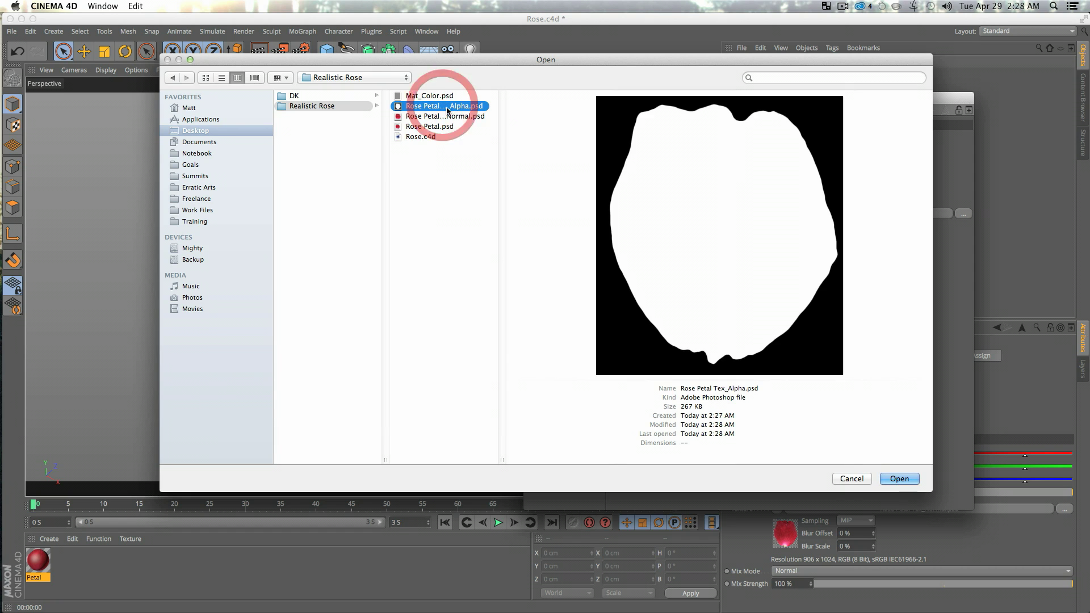
left_click(900, 479)
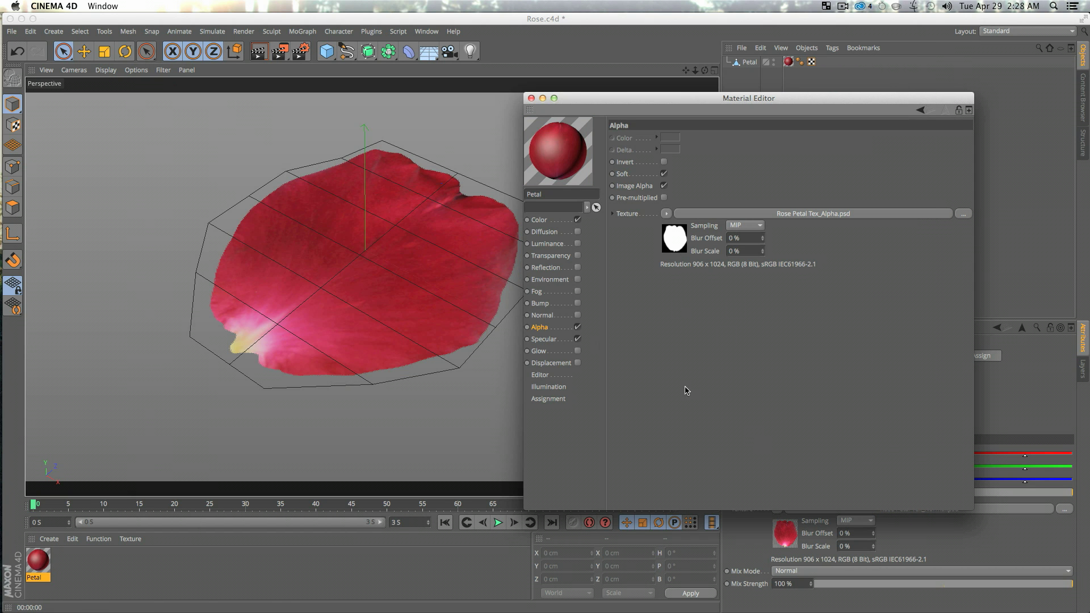
Render the textured petal in the viewport from a wider angle and close up to check its cut-out edges and surface.
left_click(392, 459)
middle_click_drag(411, 402, 383, 412, "alt")
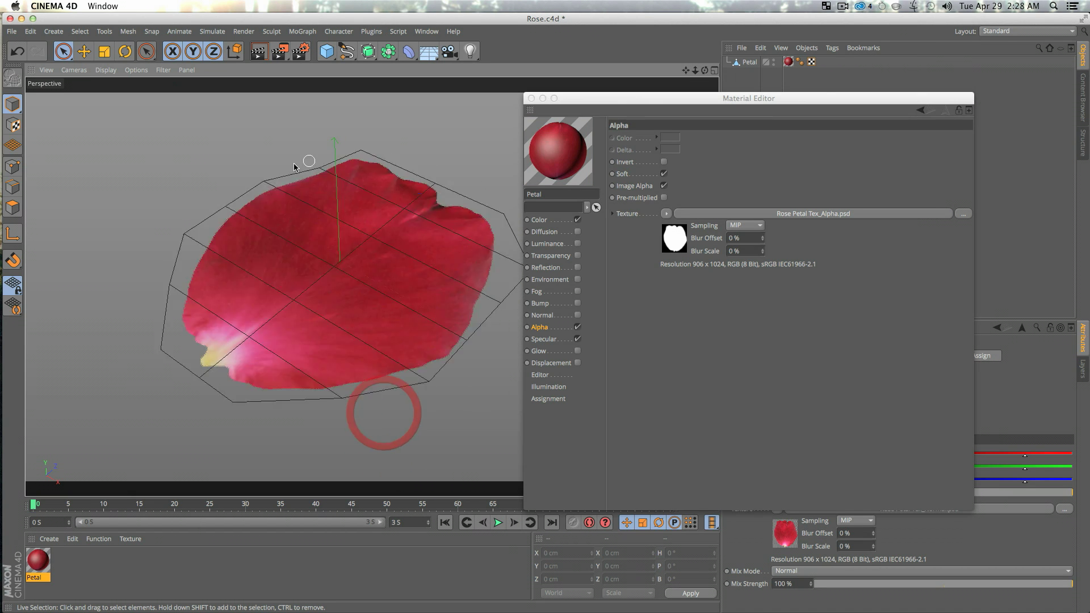
left_click_drag(294, 166, 370, 391, "alt")
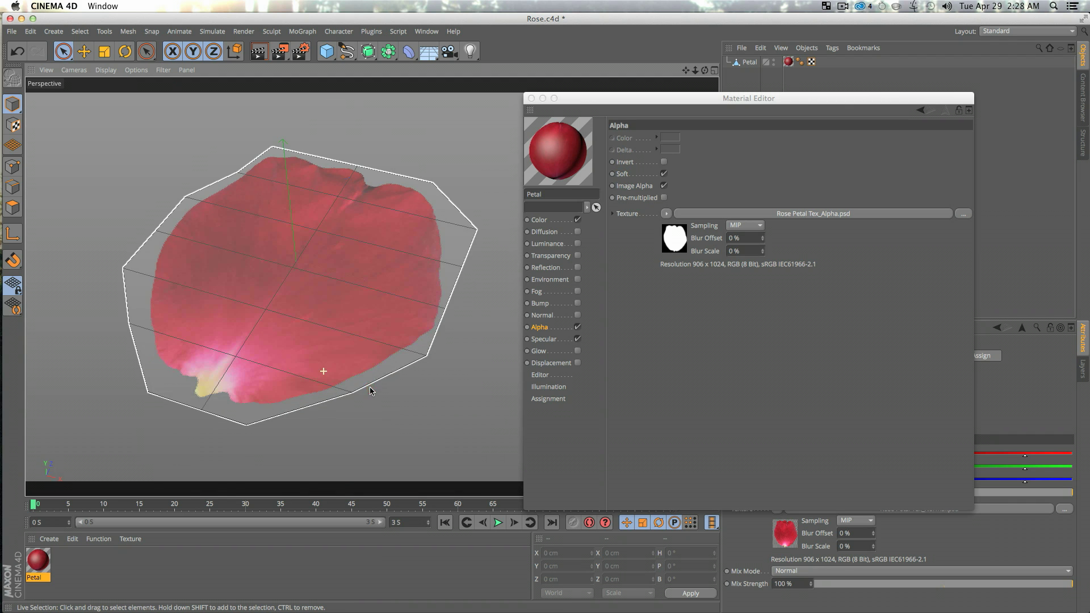
key("ctrl+r")
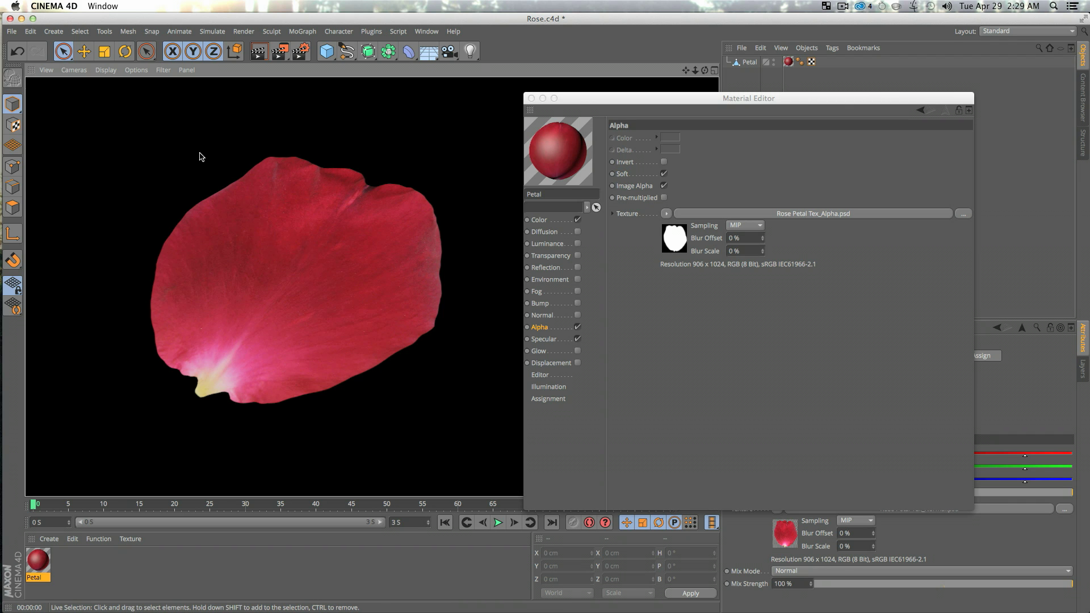
left_click(773, 397)
mouse_move(358, 304)
left_mouse_down("alt")
mouse_move(382, 306)
mouse_move(279, 286)
left_mouse_up("alt")
mouse_move(310, 261)
right_mouse_down("alt")
mouse_move(431, 229)
mouse_move(358, 251)
right_mouse_up("alt")
key("ctrl+r")
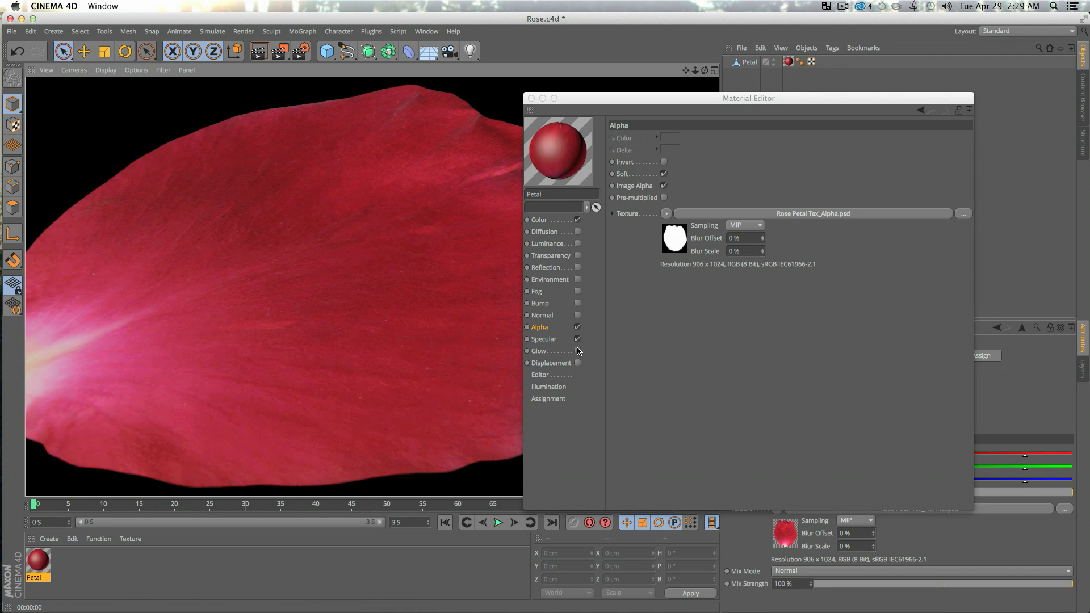
Enable the Petal material's Bump channel and save the Rose.c4d scene.
left_click(692, 341)
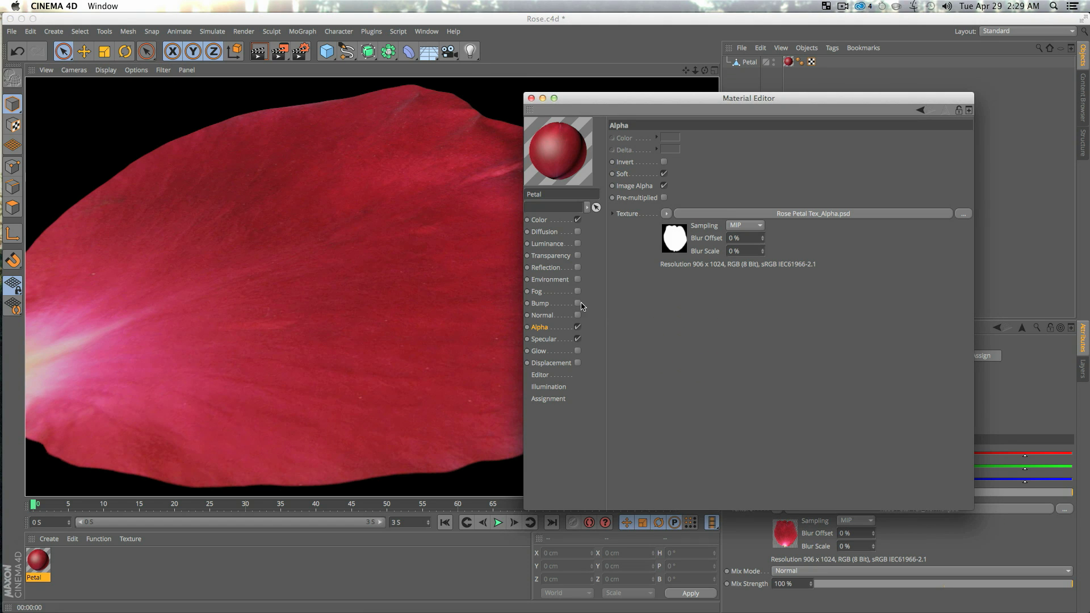
left_click(546, 303)
left_click(577, 303)
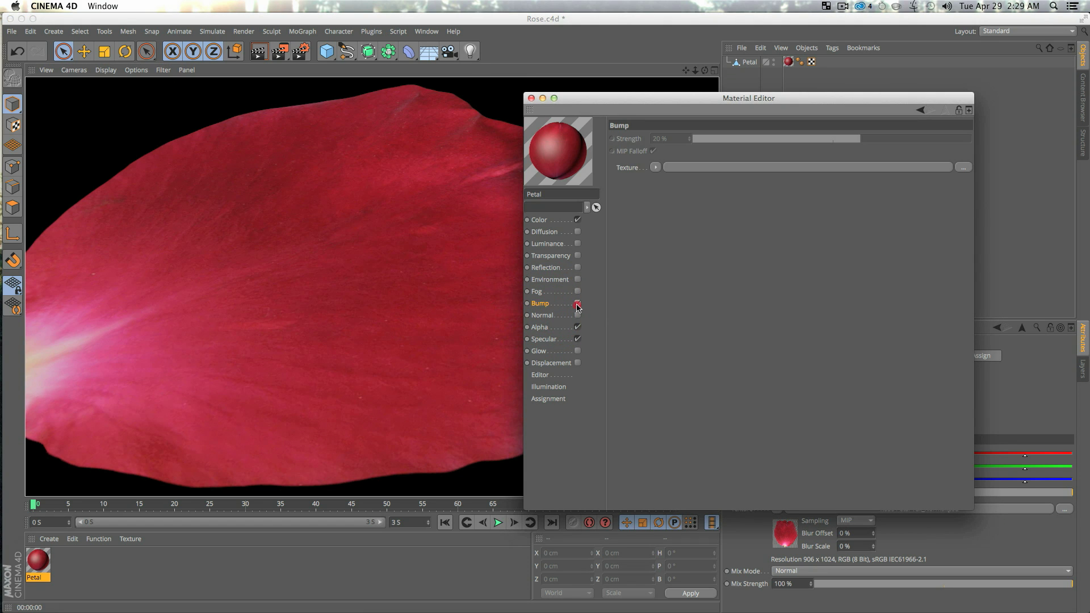
left_click_drag(409, 365, 329, 324, "alt")
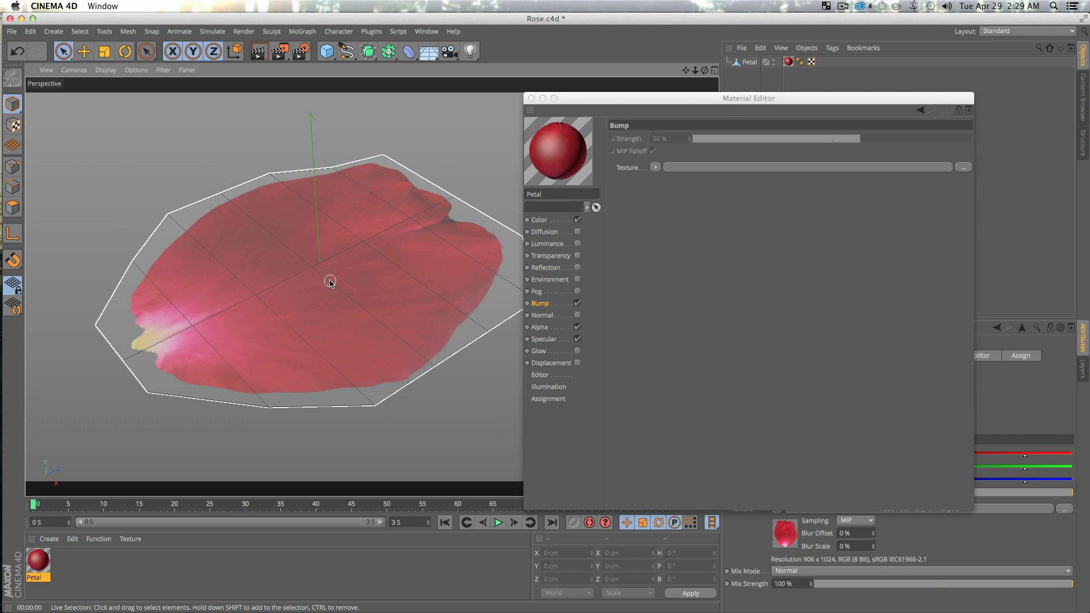
key("super+s")
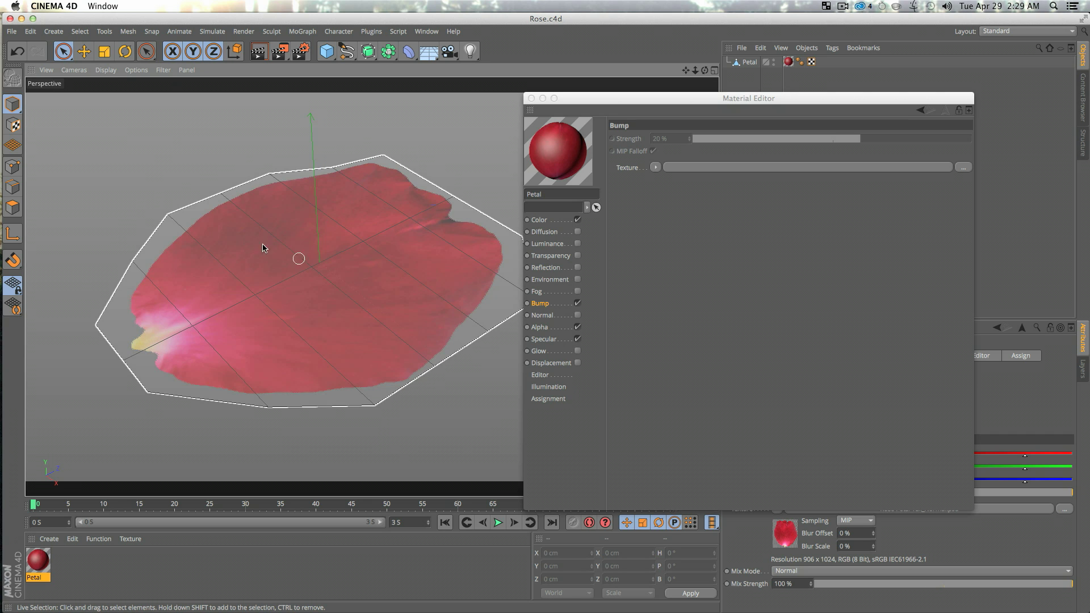
Switch to Photoshop and reopen the recent file Rose Petal Tex_Normal.psd.
left_click(3, 342)
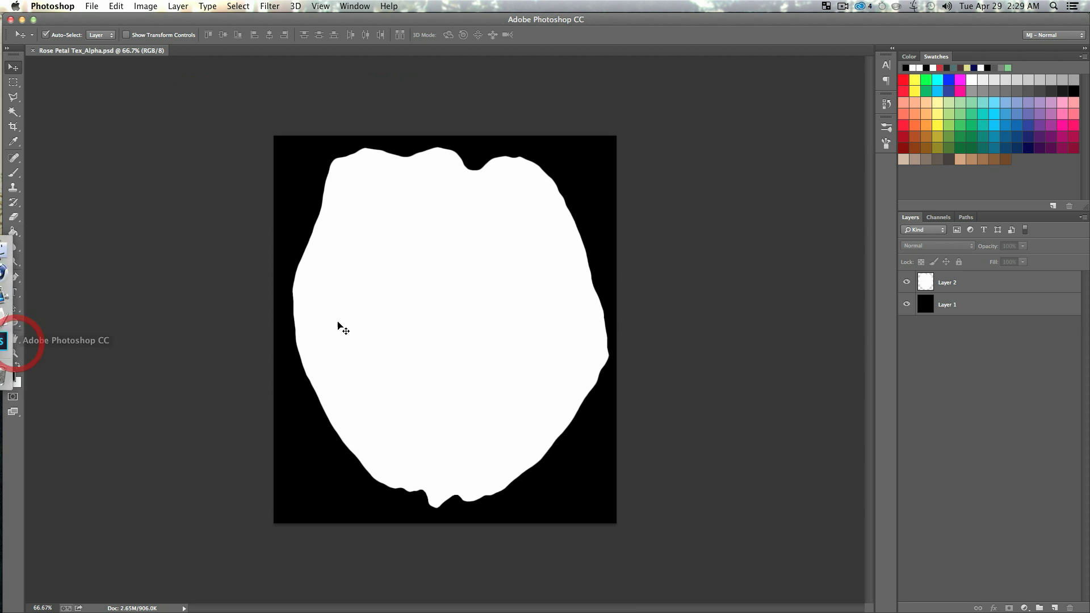
left_click(947, 340)
left_click(92, 6)
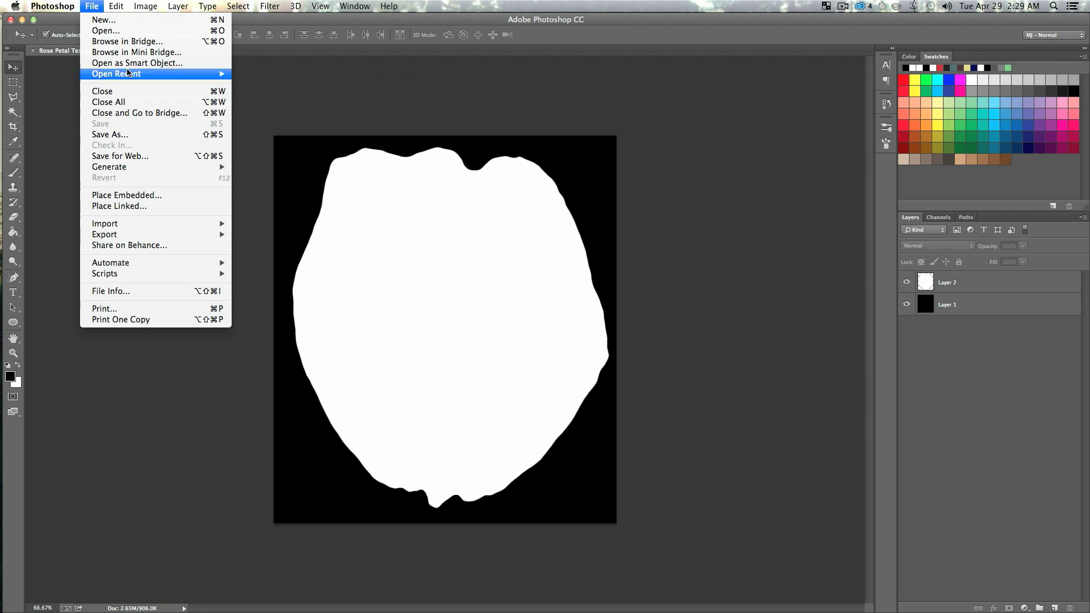
mouse_move(136, 74)
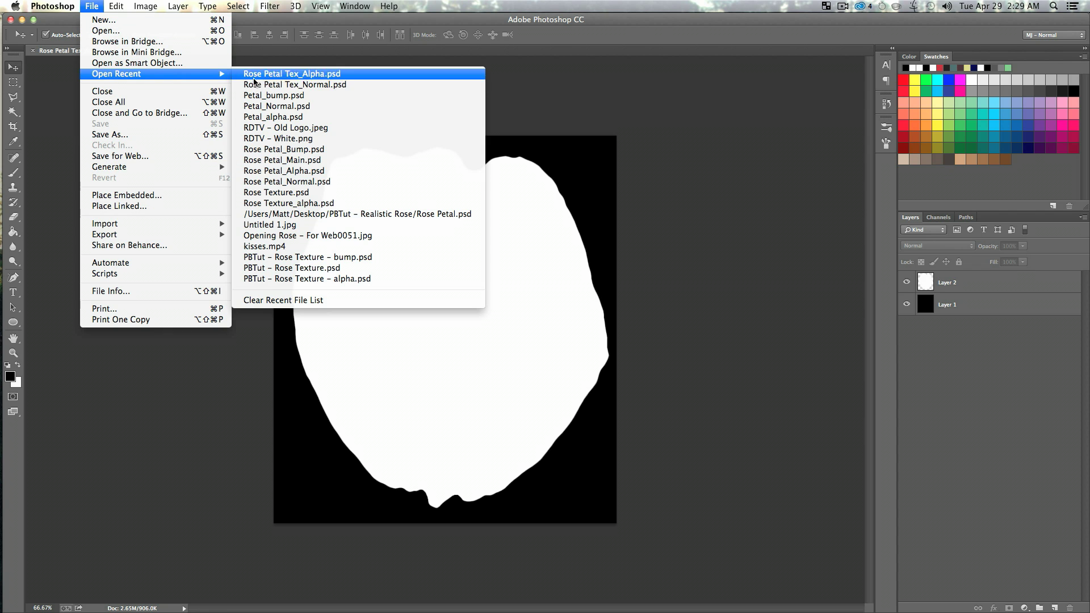
left_click(282, 86)
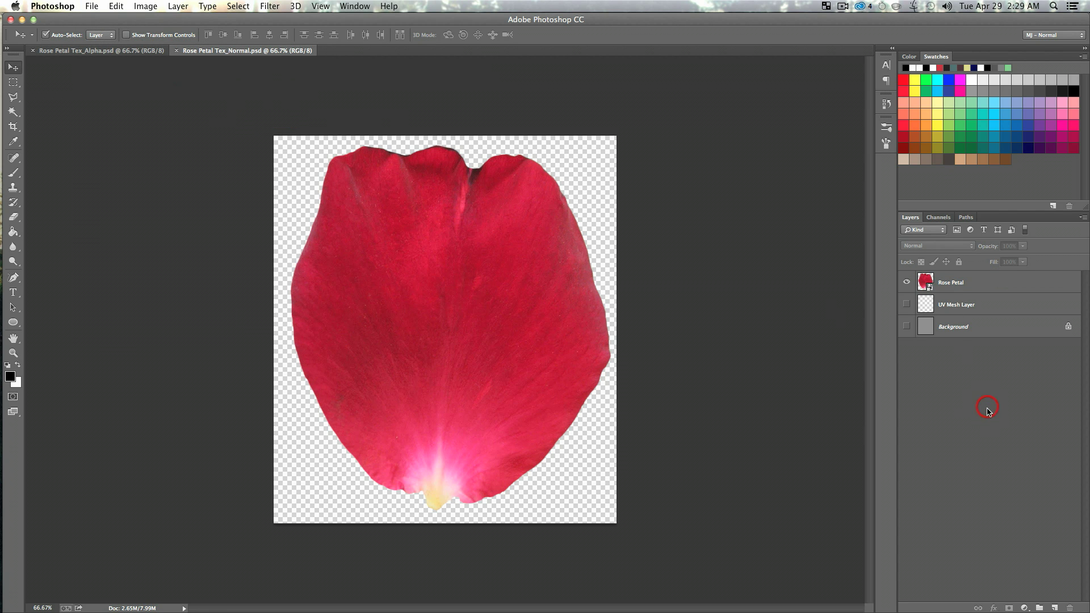
Save a copy of the petal document as Rose Petal Tex_Bumol.psd in the Realistic Rose folder.
key("super+shift+s")
left_click(551, 112)
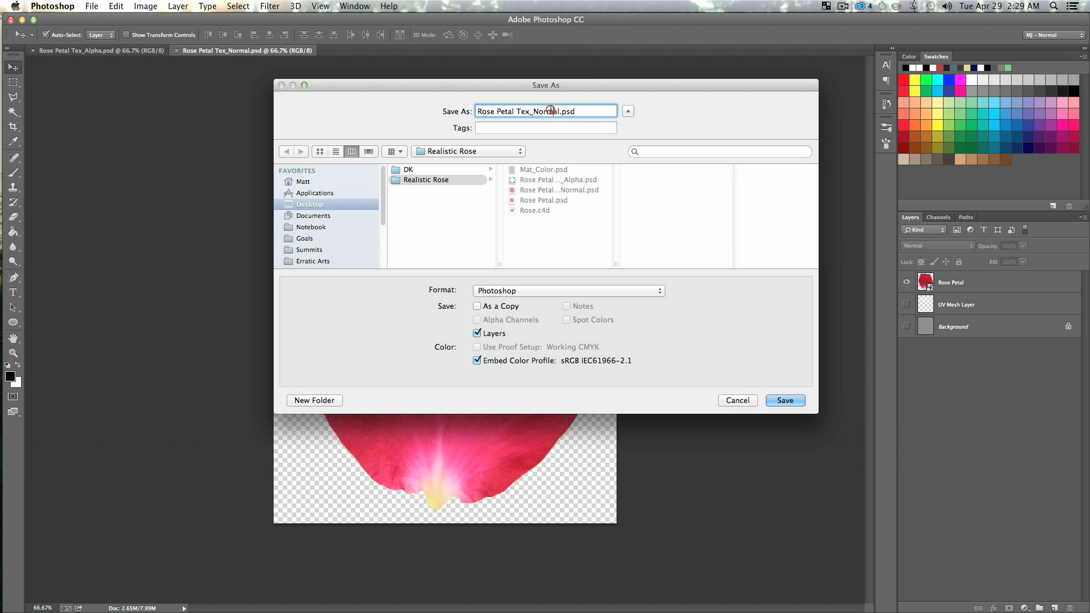
left_click_drag(561, 112, 536, 110)
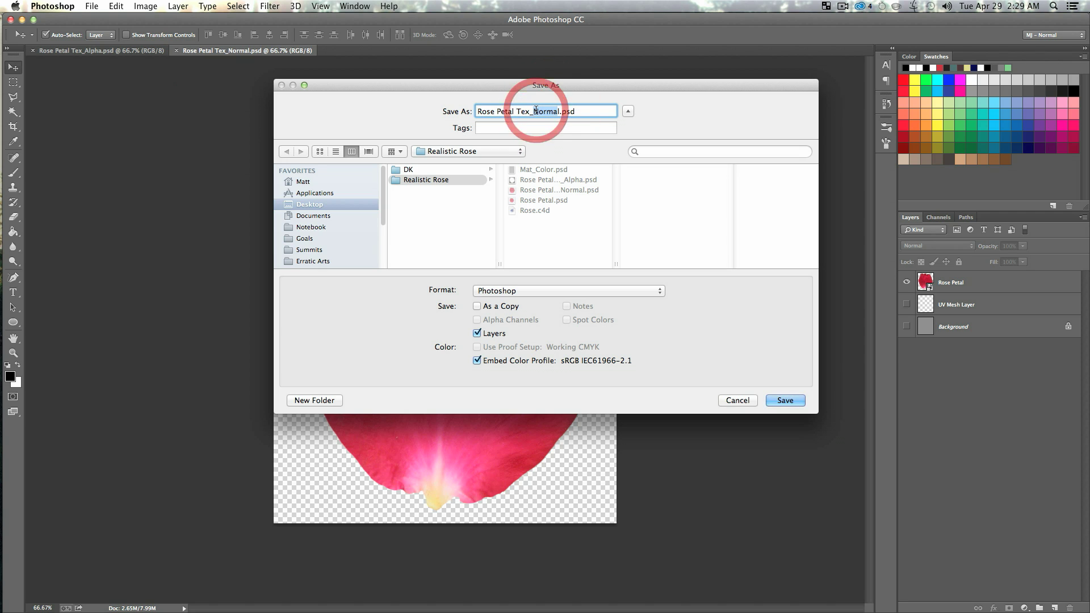
type("Bump")
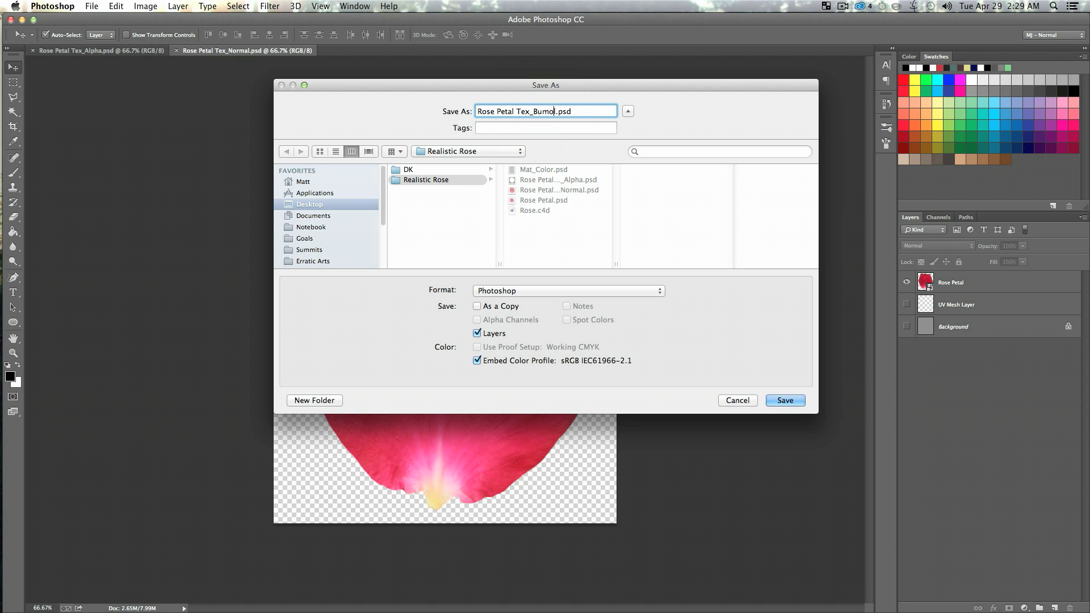
key("Return")
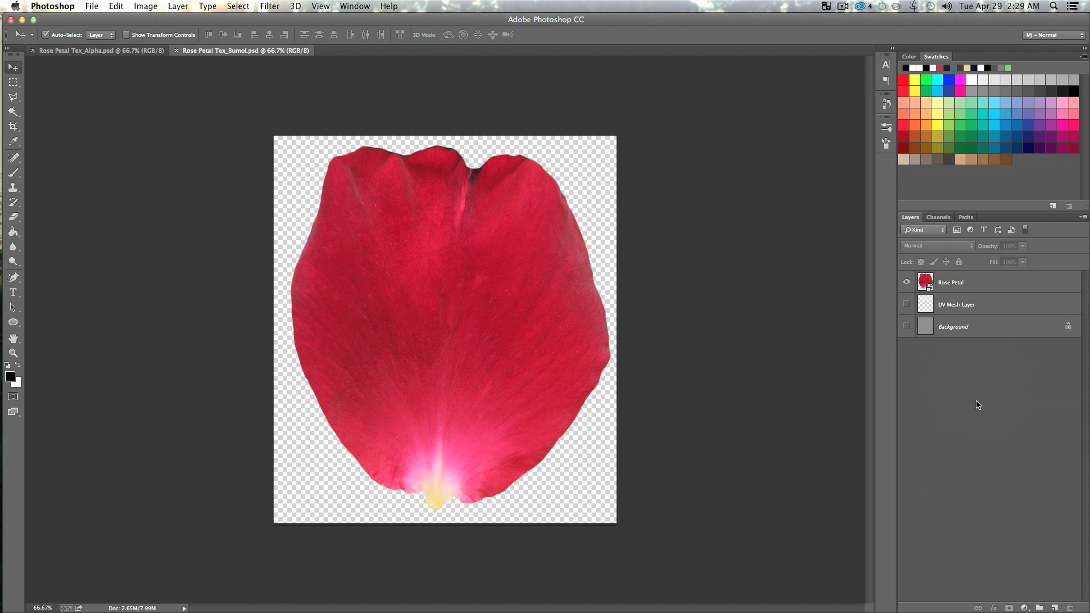
Convert the Rose Petal layer to a smart object and look through the image adjustments.
left_click(960, 283)
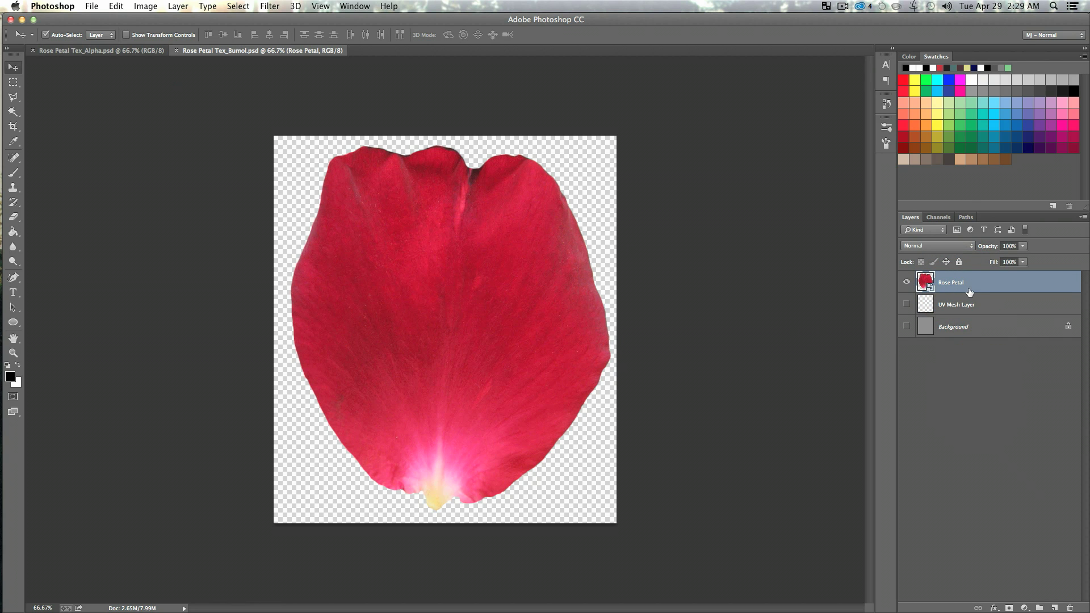
right_click(969, 291)
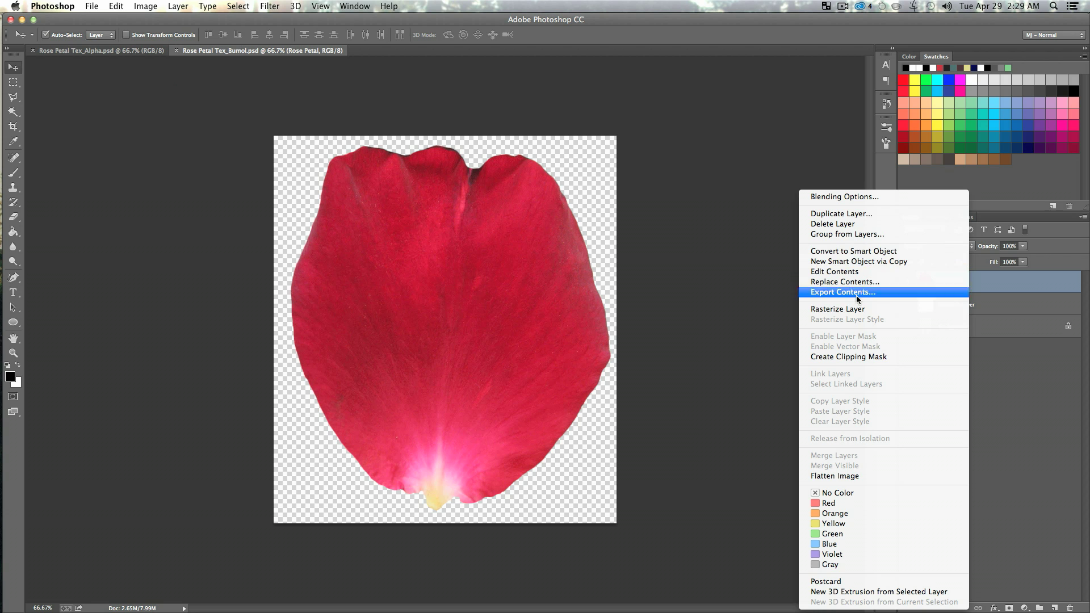
left_click(882, 250)
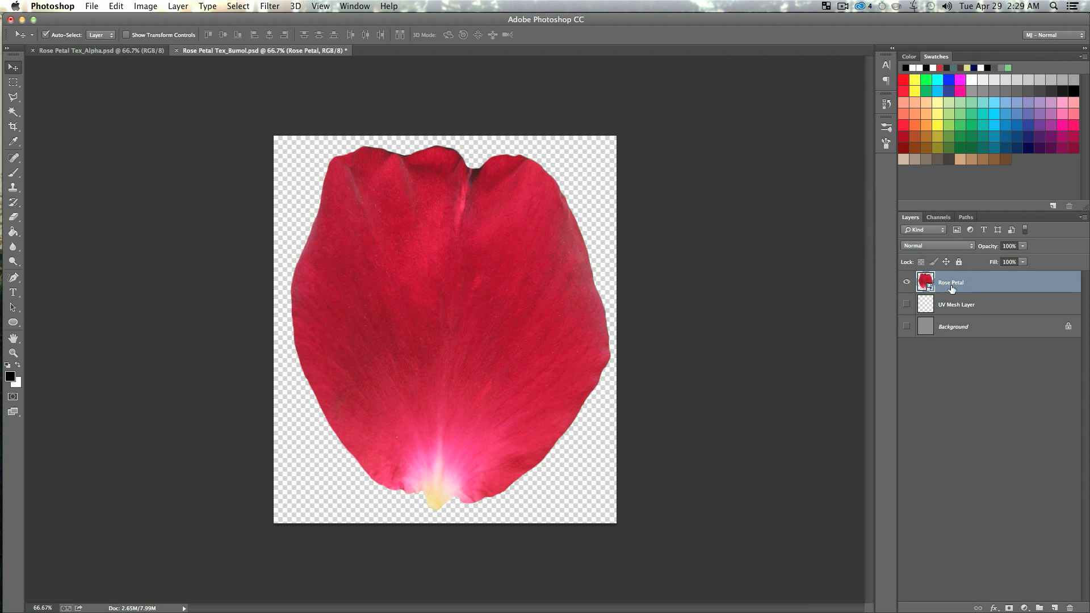
left_click(147, 6)
mouse_move(163, 44)
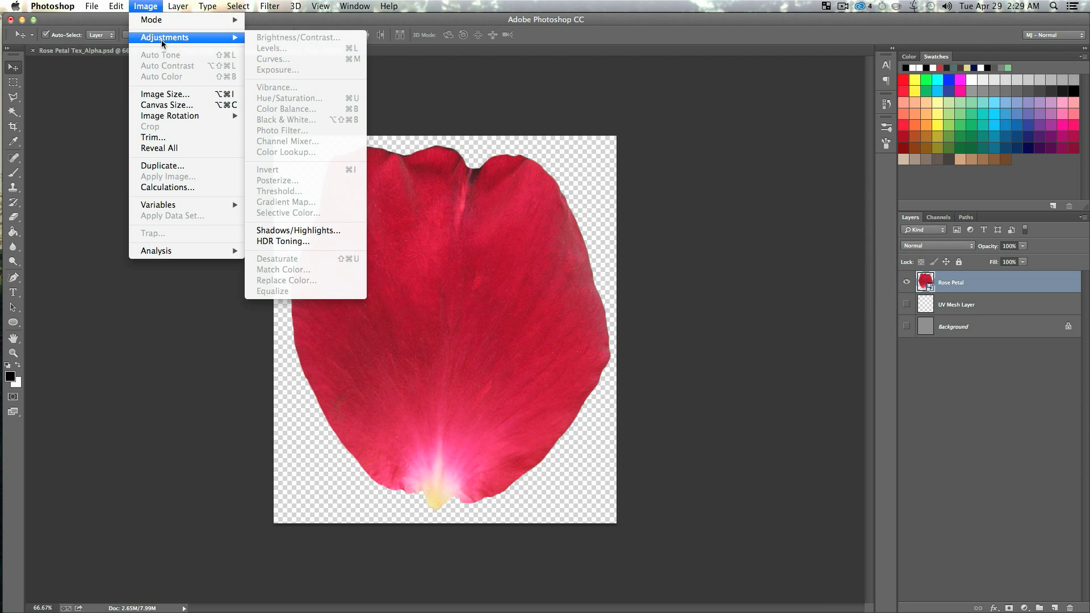
left_click(1005, 393)
Rasterize the Rose Petal layer and desaturate it to grayscale.
right_click(951, 289)
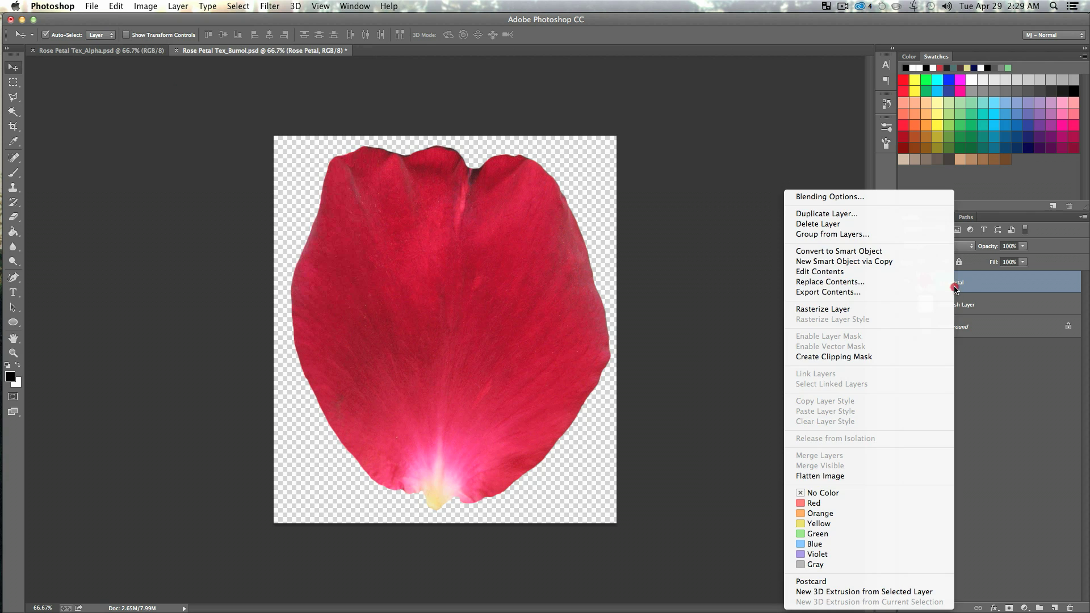
left_click(832, 310)
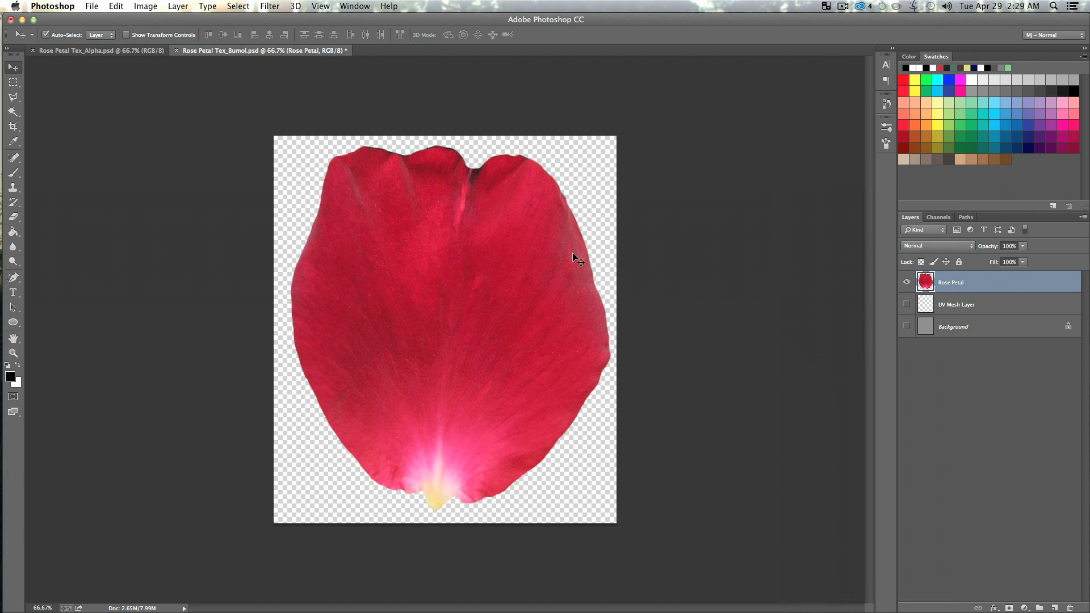
left_click(143, 5)
mouse_move(170, 38)
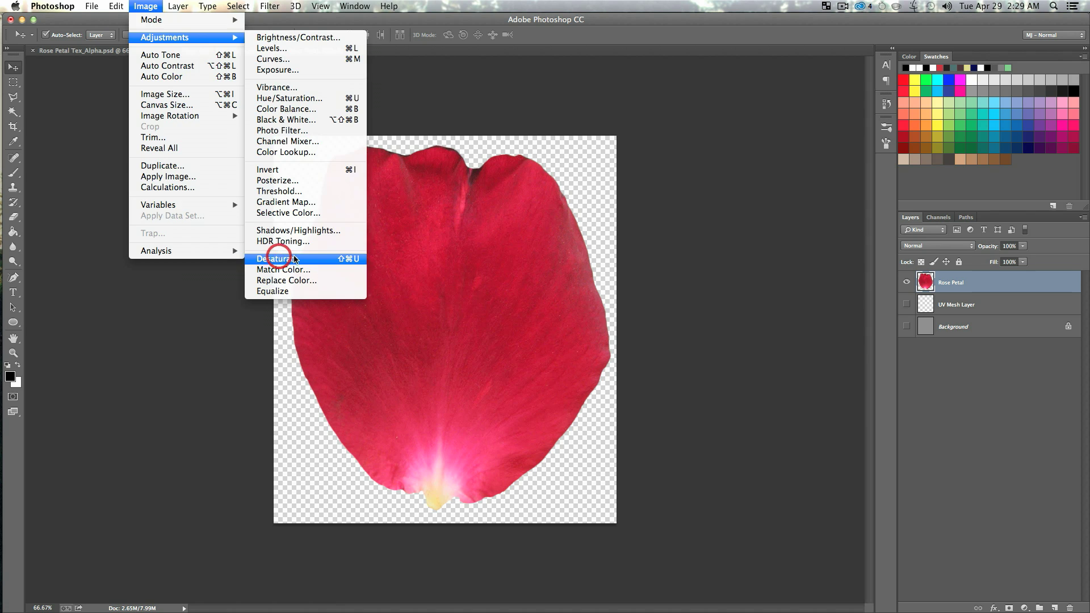
left_click(278, 260)
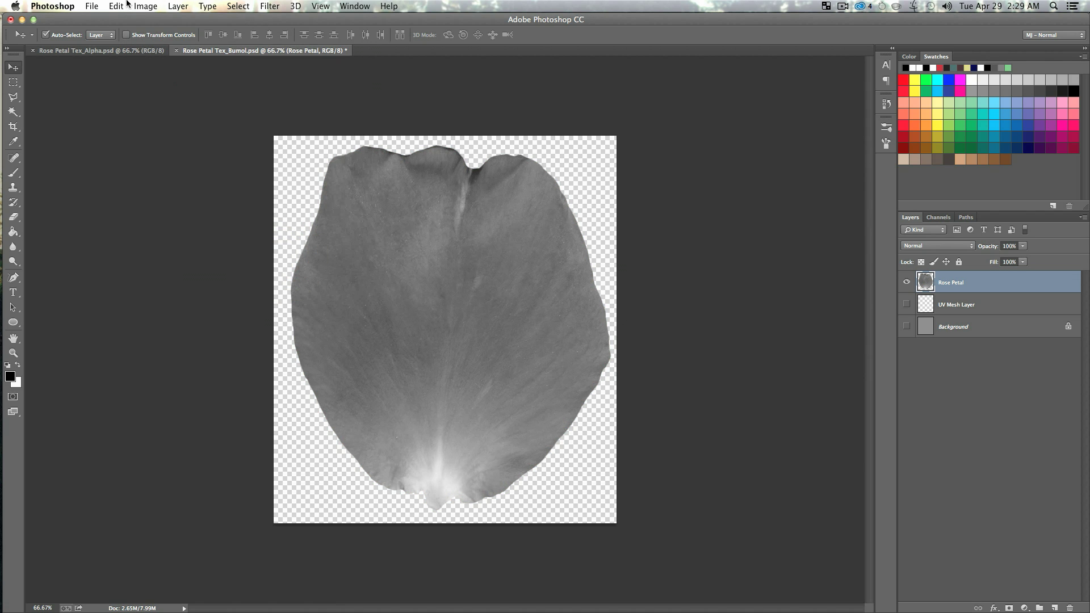
Increase the petal's contrast with an S-shaped Curves adjustment, raising the highlights and lowering the shadow point to input 83, output 34.
left_click(156, 4)
mouse_move(162, 39)
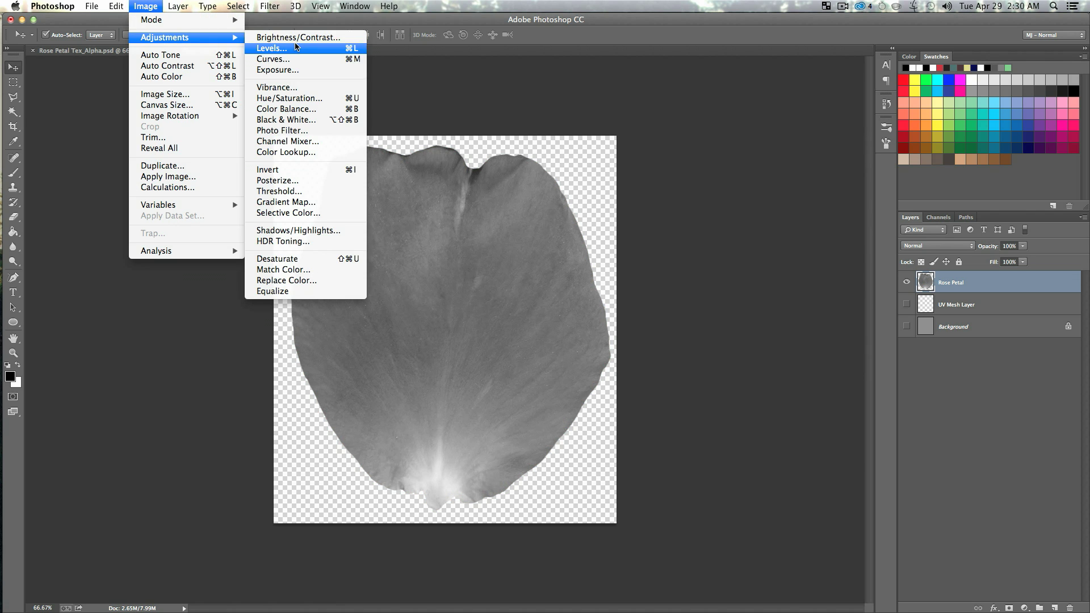
left_click(286, 59)
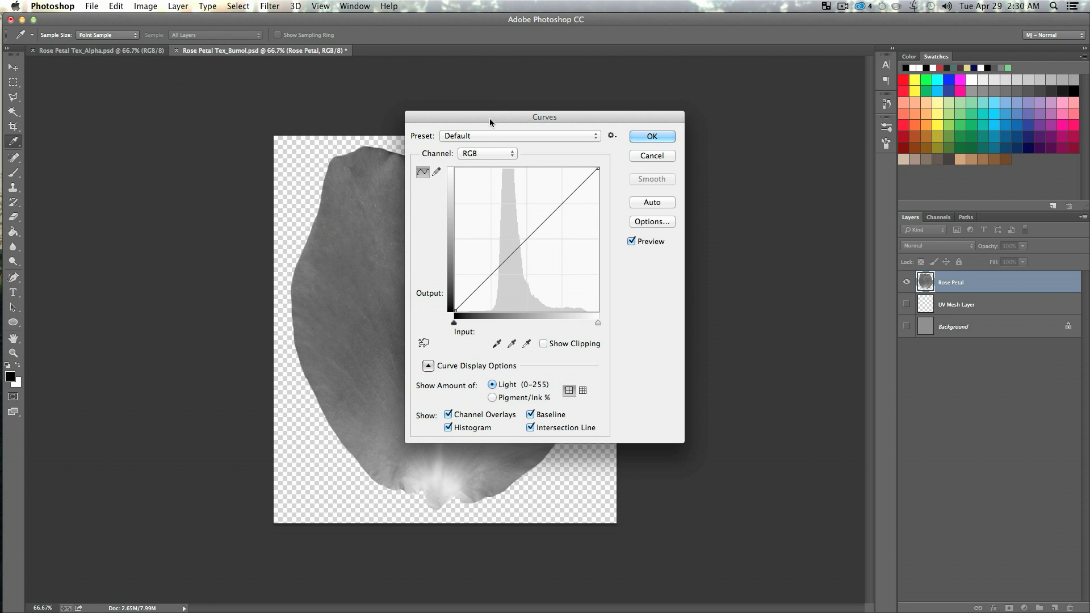
left_click_drag(488, 109, 727, 124)
left_click_drag(786, 222, 781, 206)
left_click_drag(713, 290, 740, 304)
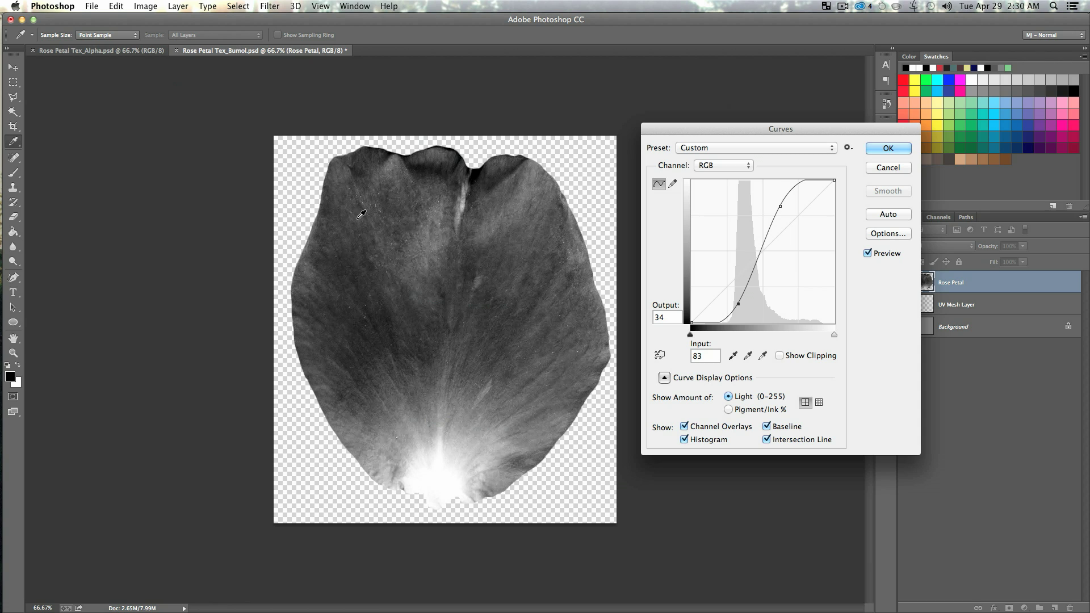
left_click(888, 149)
left_click(1008, 408)
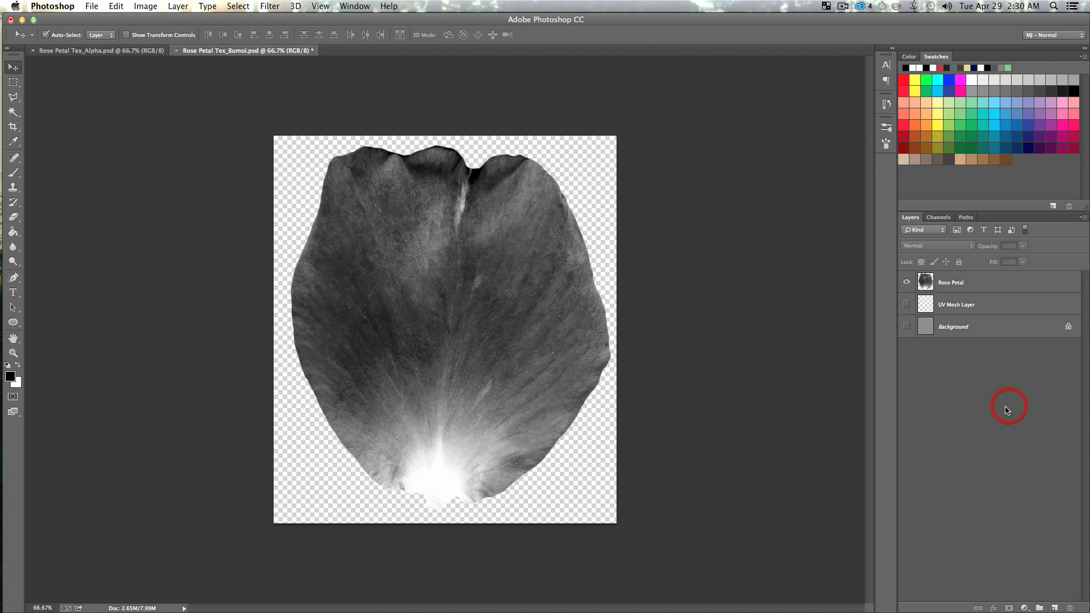
Delete the UV Mesh Layer and the Background layer, and save the bump document.
left_click(971, 322)
left_click(968, 304, "shift")
left_click(1070, 608)
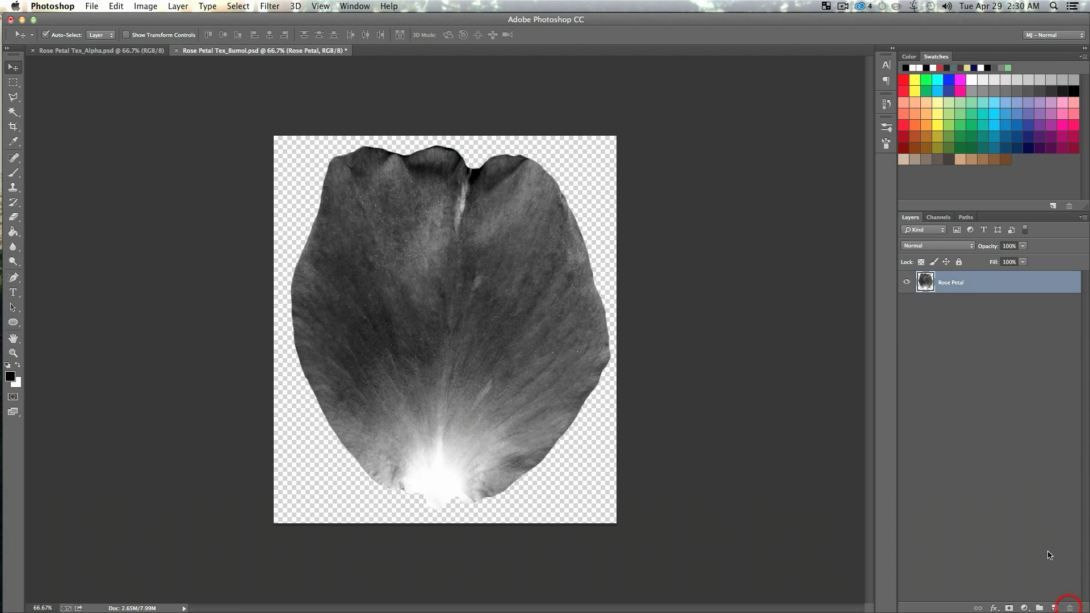
left_click(985, 449)
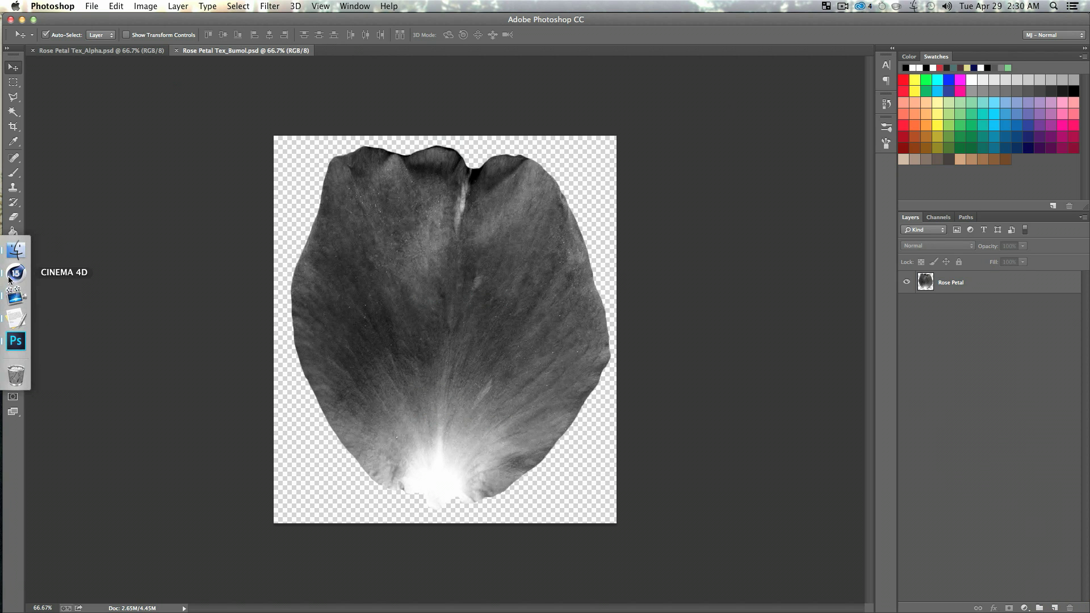
Switch to Cinema 4D and load Rose Petal Tex_Bumol.psd from the Realistic Rose folder as the Petal material's Bump texture.
left_click(12, 276)
left_click(754, 308)
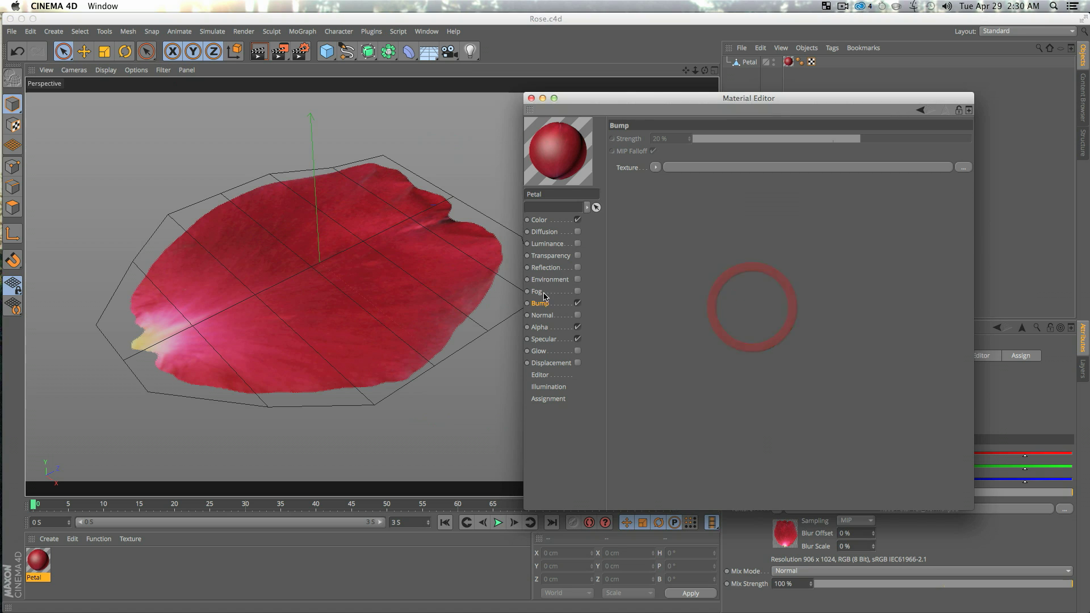
left_click(963, 168)
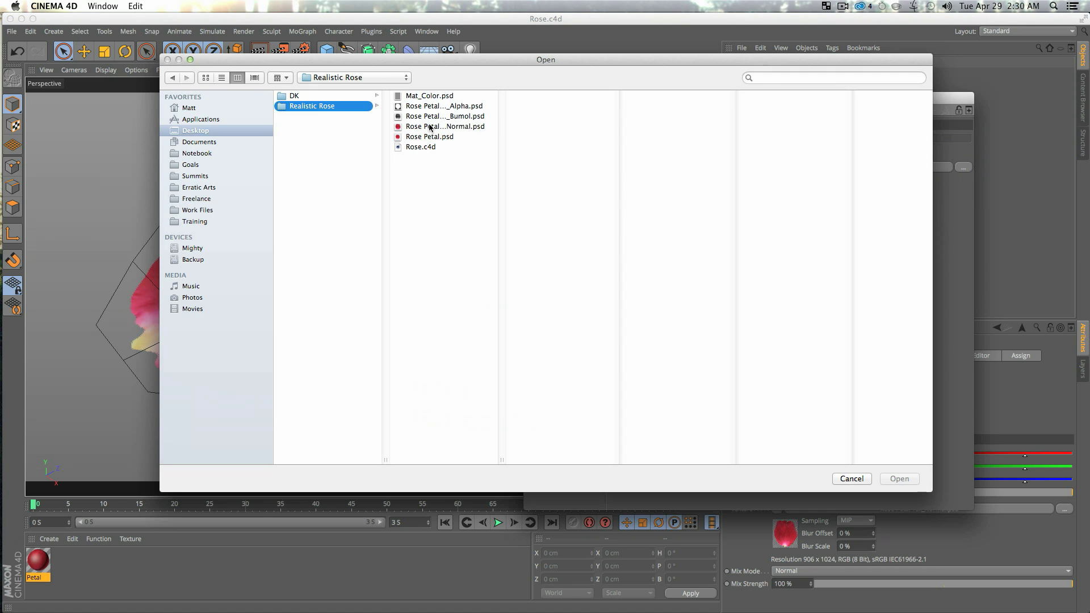
left_click(440, 117)
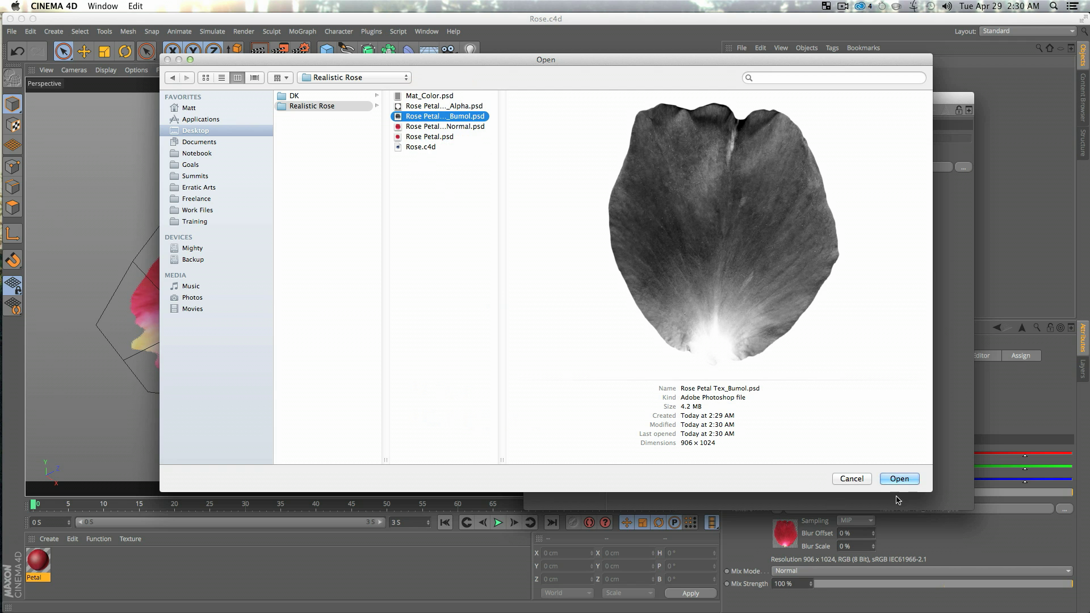
left_click(897, 479)
left_click(687, 312)
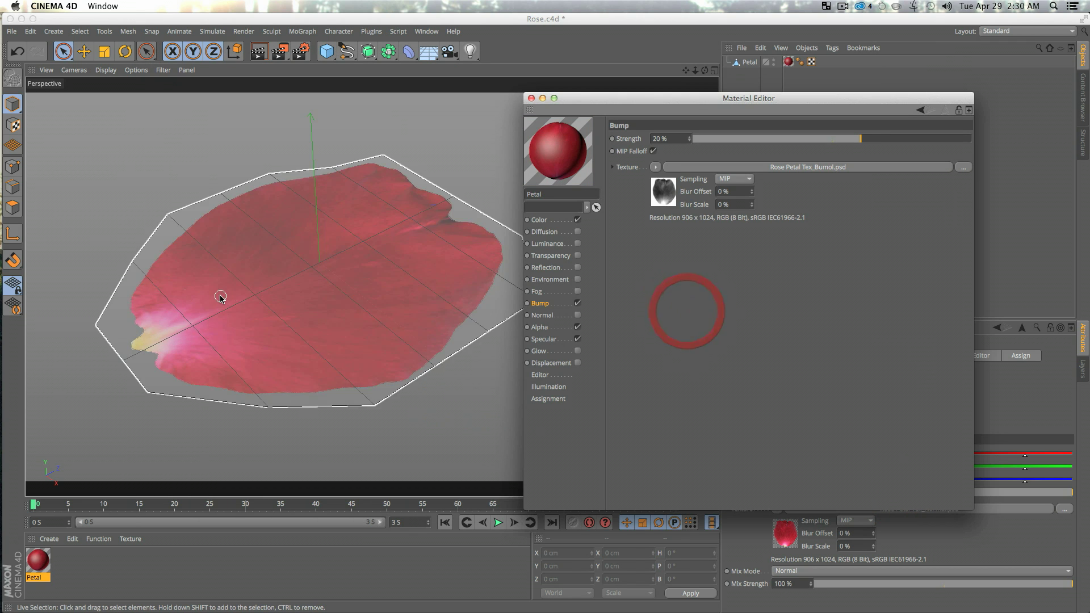
Render a close-up of the petal surface in the viewport to examine the bump effect.
right_click_drag(222, 297, 314, 287, "alt")
left_click_drag(372, 286, 306, 284, "alt")
right_click_drag(306, 284, 363, 281, "alt")
key("super+r")
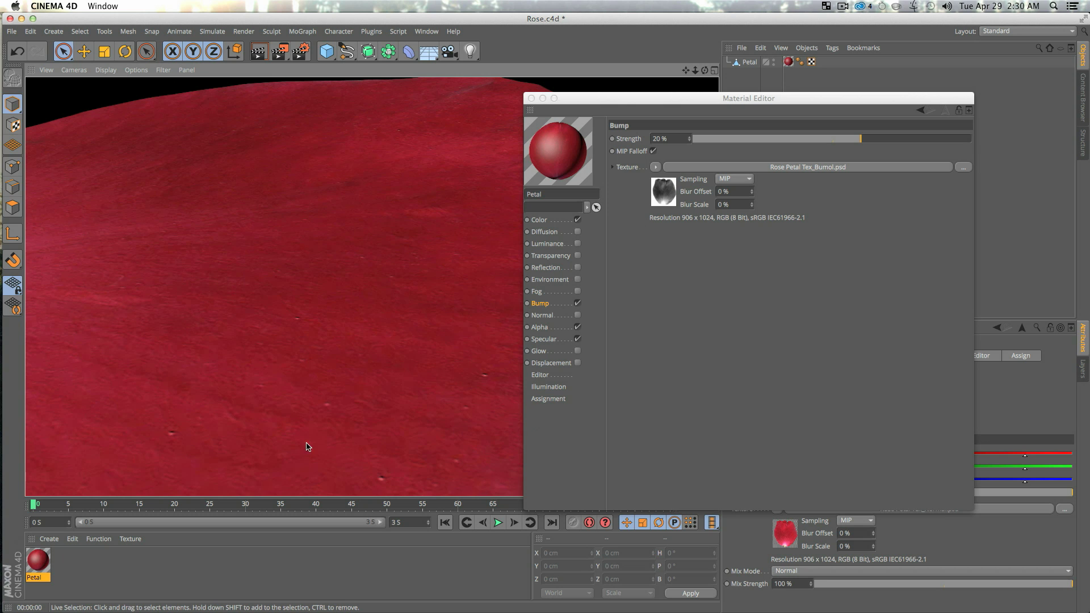
Compare the petal surface with Bump off and on, and set the material's bump strength to 27%.
left_click(578, 305)
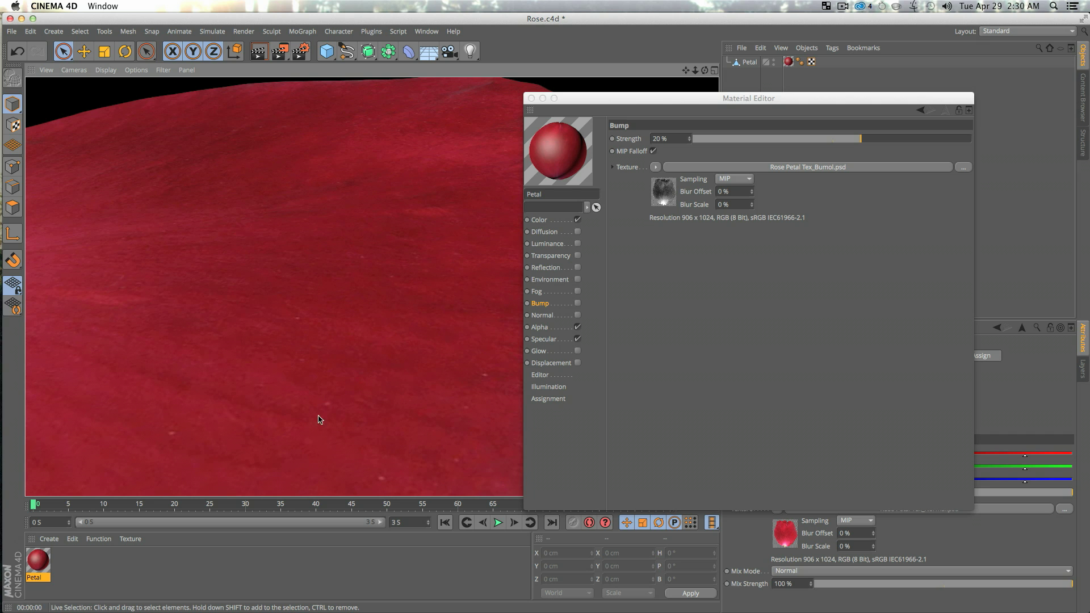
left_click(577, 304)
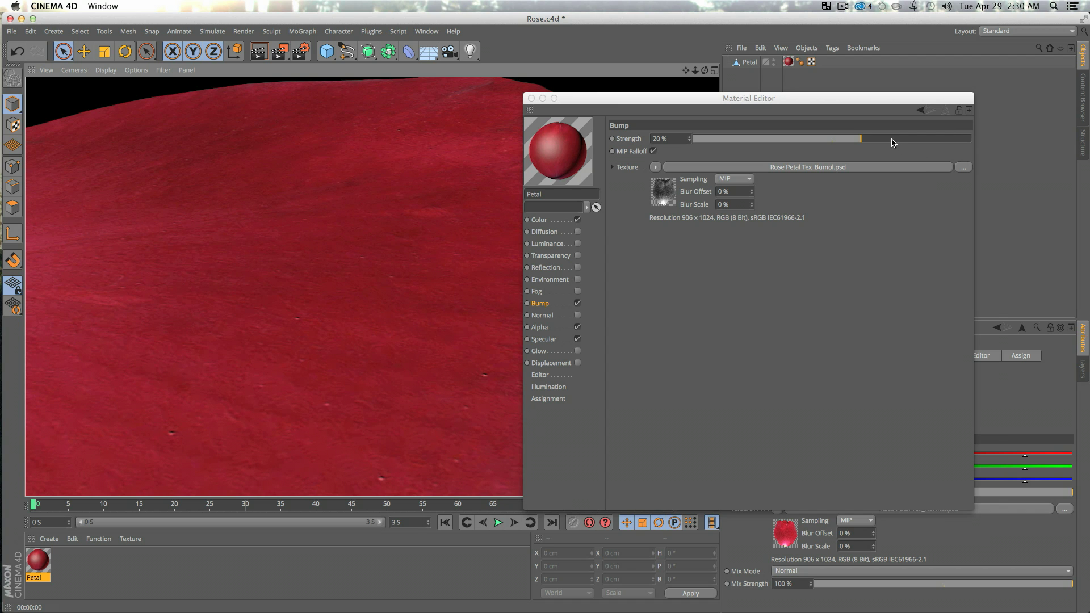
left_click(954, 139)
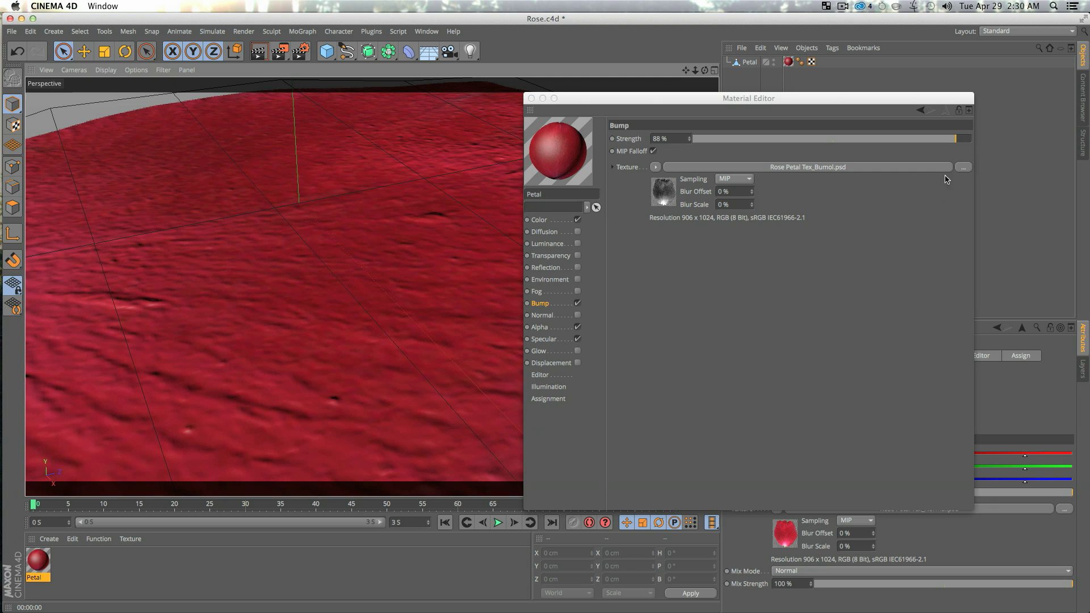
left_click_drag(954, 139, 870, 140)
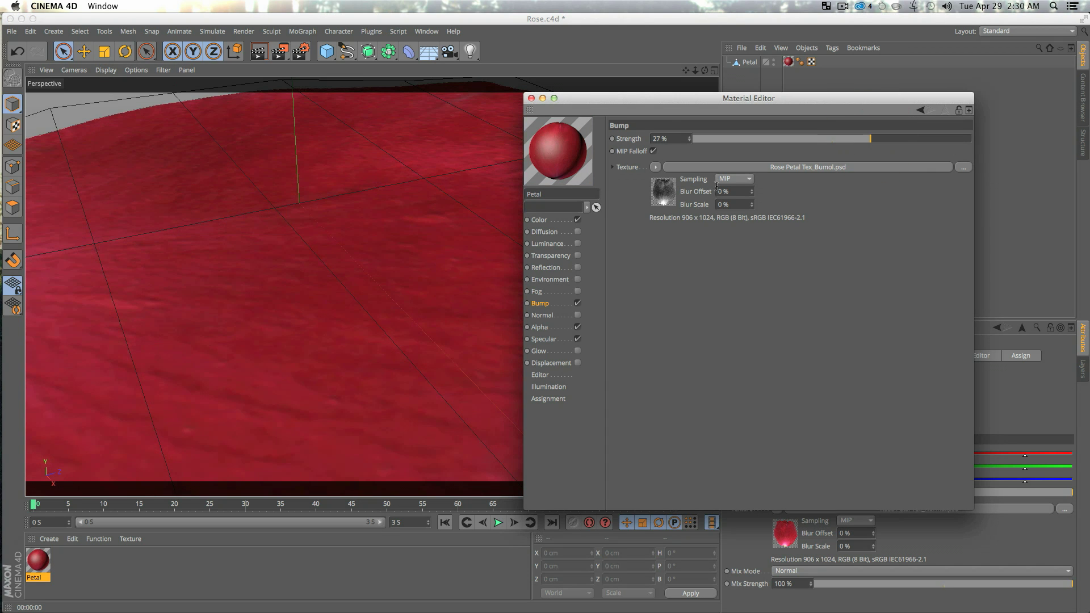
left_click(747, 375)
scroll(390, 261, "down", 10)
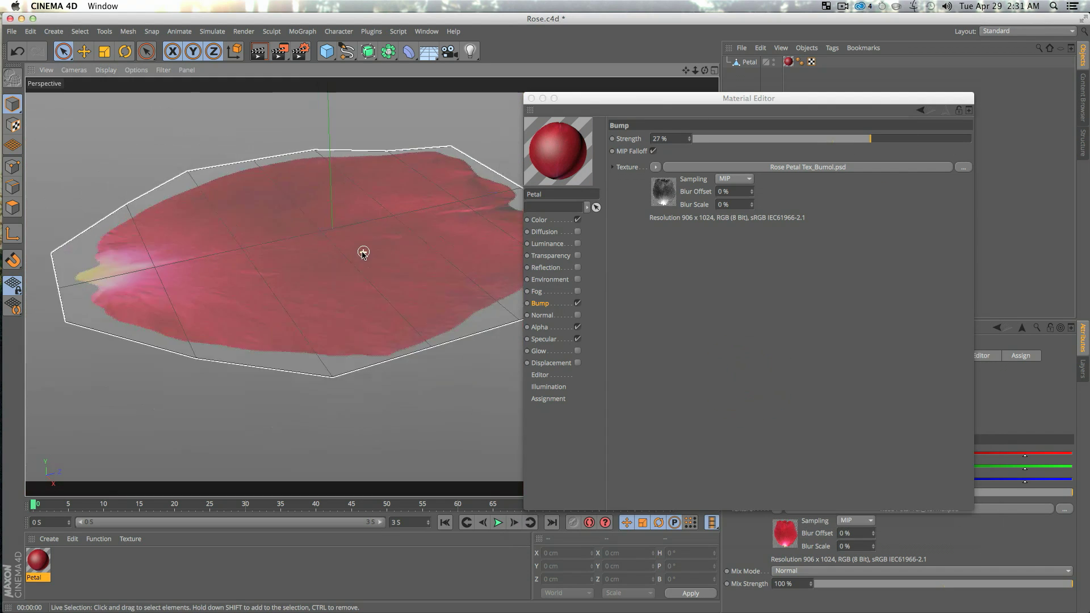
left_click(530, 98)
left_click_drag(288, 297, 471, 310, "alt")
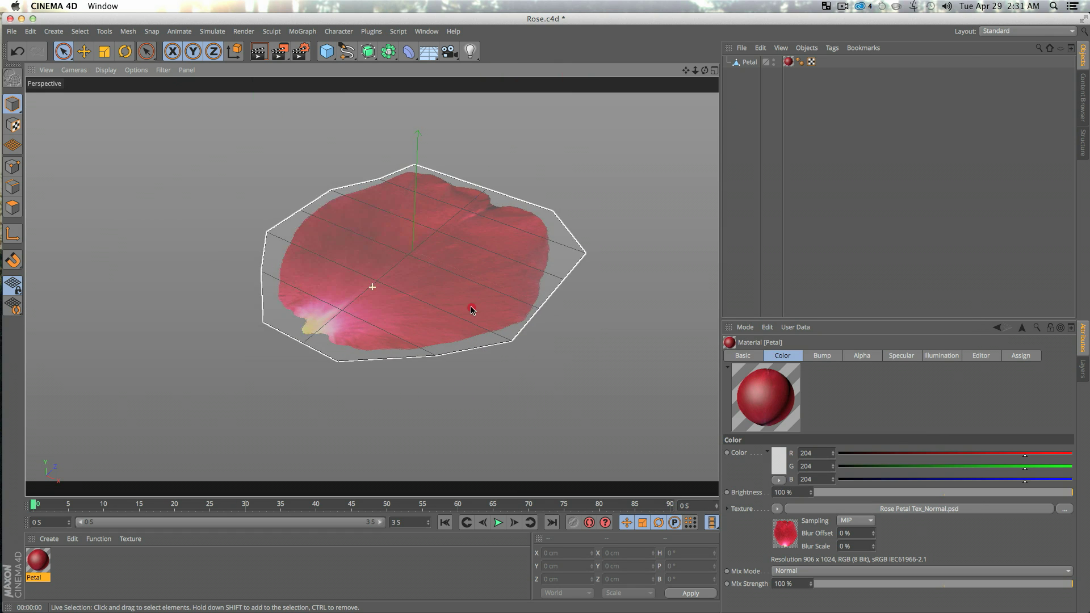
Enable Reflection on the Petal material and set its brightness to 16%.
double_click(37, 560)
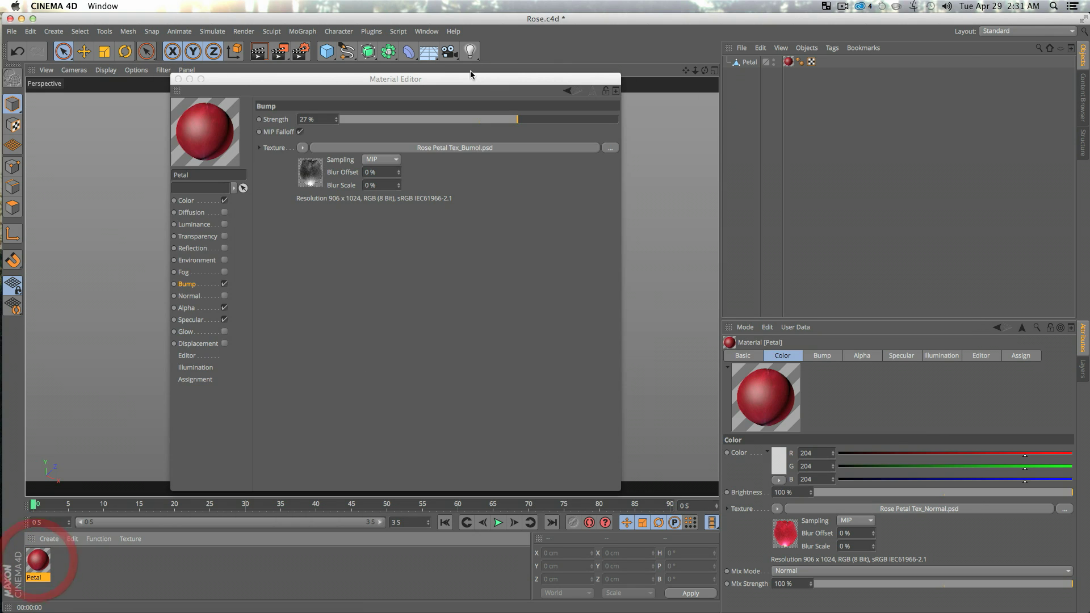
left_click_drag(465, 79, 853, 92)
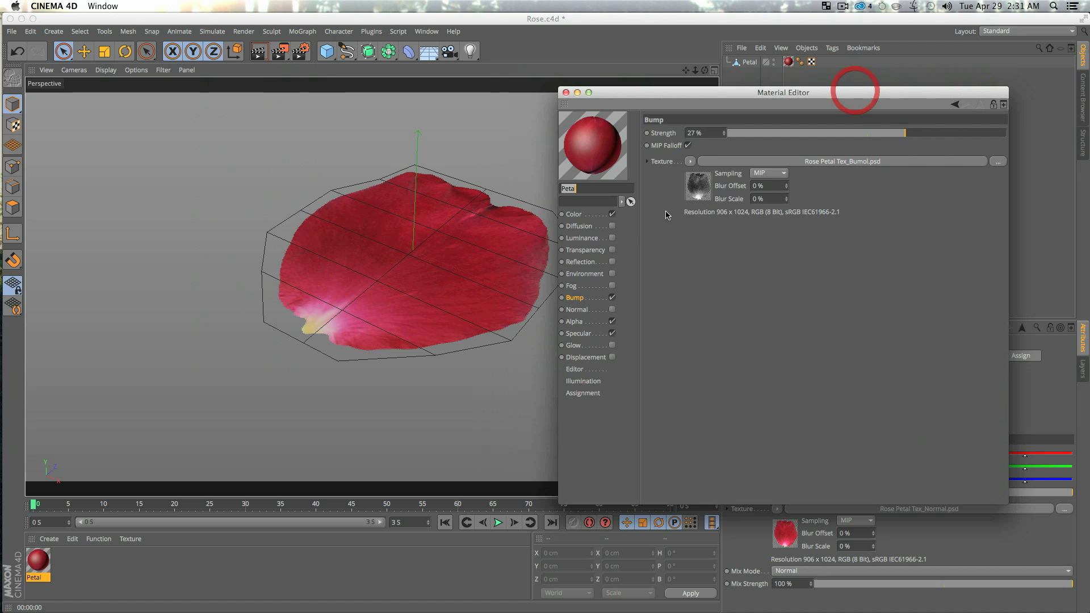
left_click(581, 262)
left_click(612, 262)
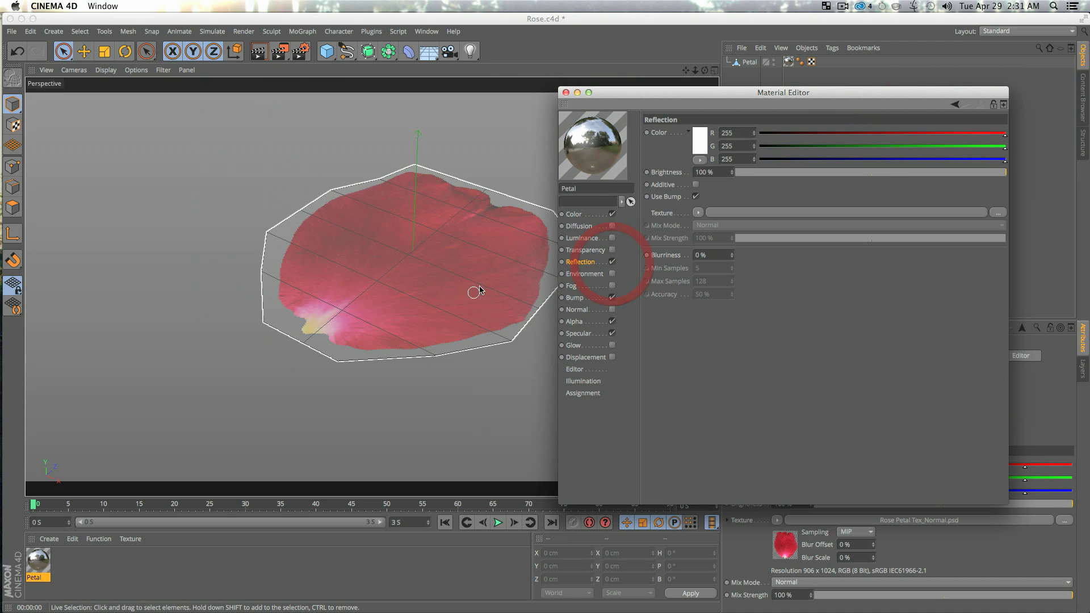
left_click(791, 173)
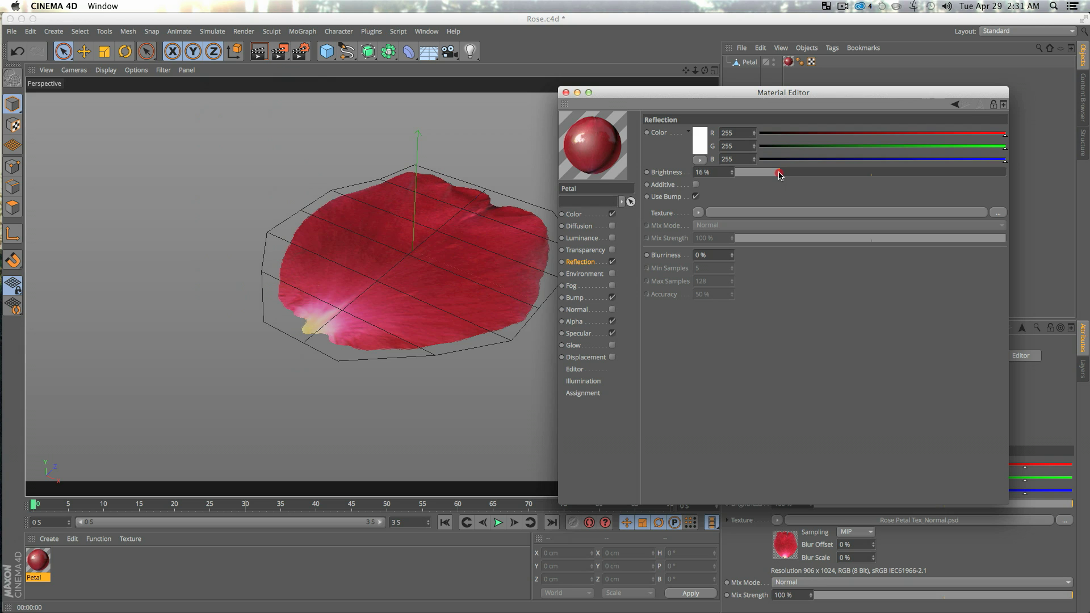
Enable Transparency on the Petal material with a brightness of 9%, and close the Material Editor.
left_click(587, 250)
left_click(612, 249)
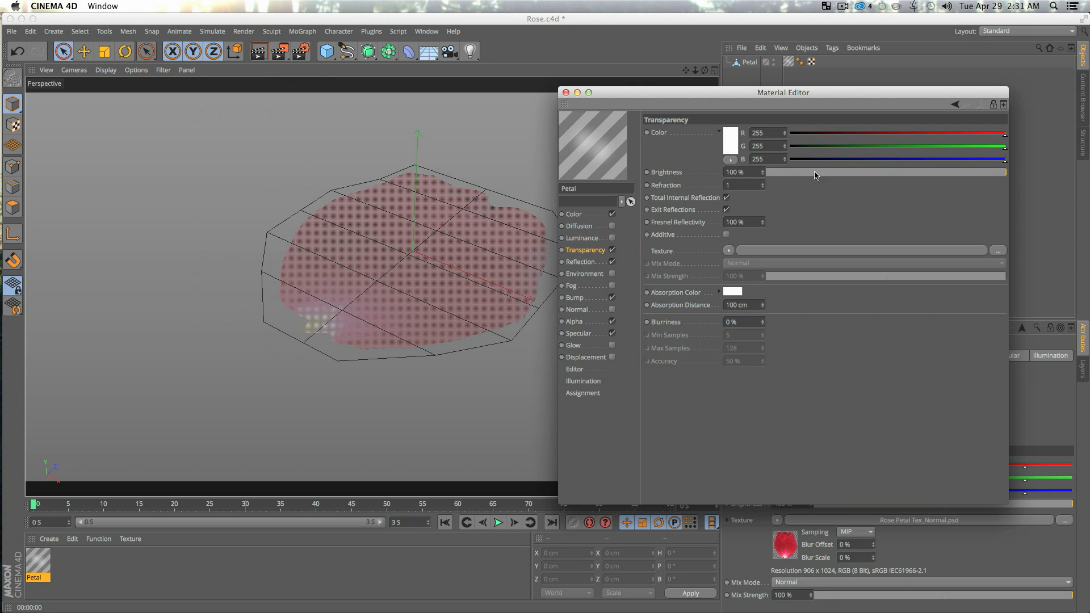
left_click(791, 173)
left_click(787, 173)
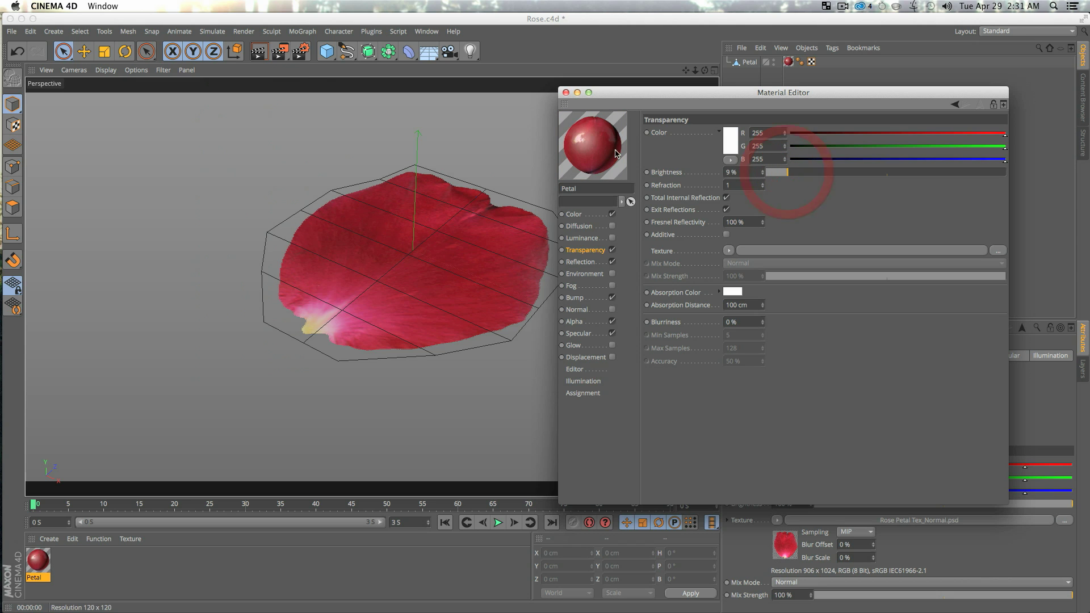
left_click(567, 92)
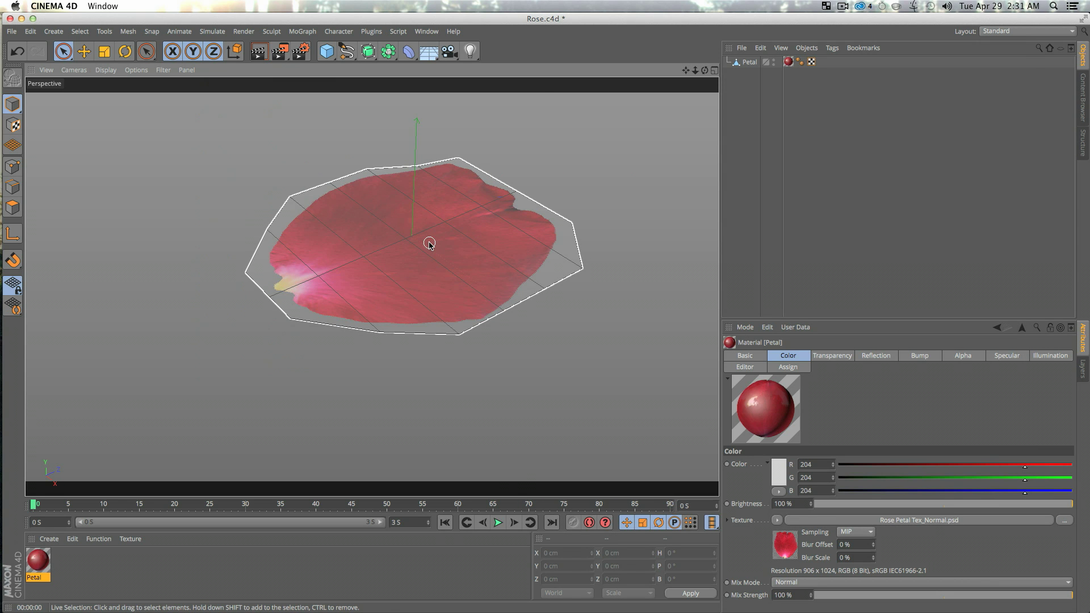
Render the whole petal in the viewport to check the material, and save the scene.
key("super+r")
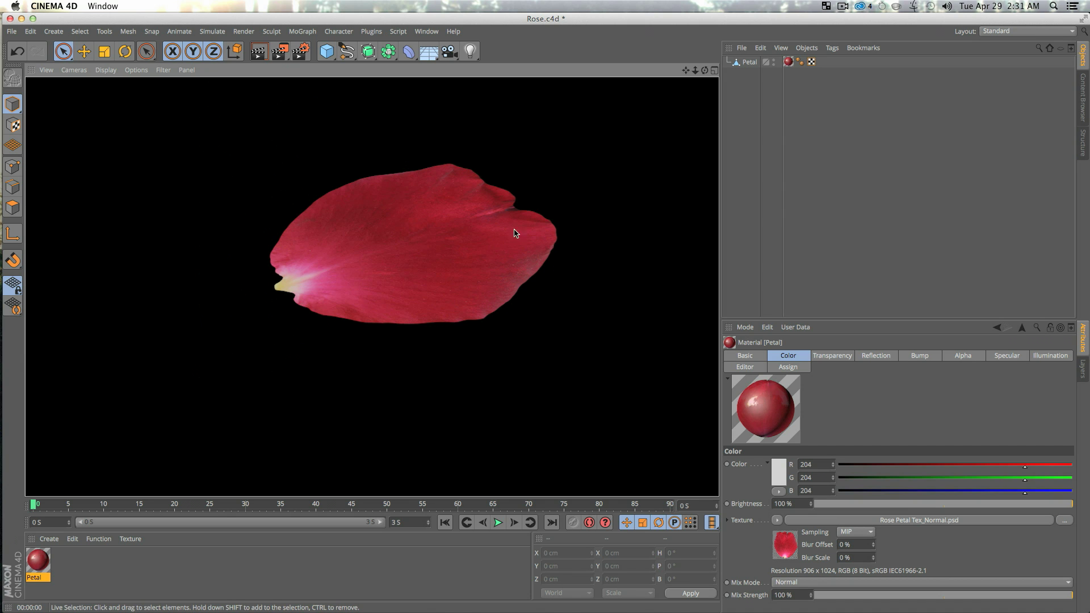
key("a")
left_click(760, 185)
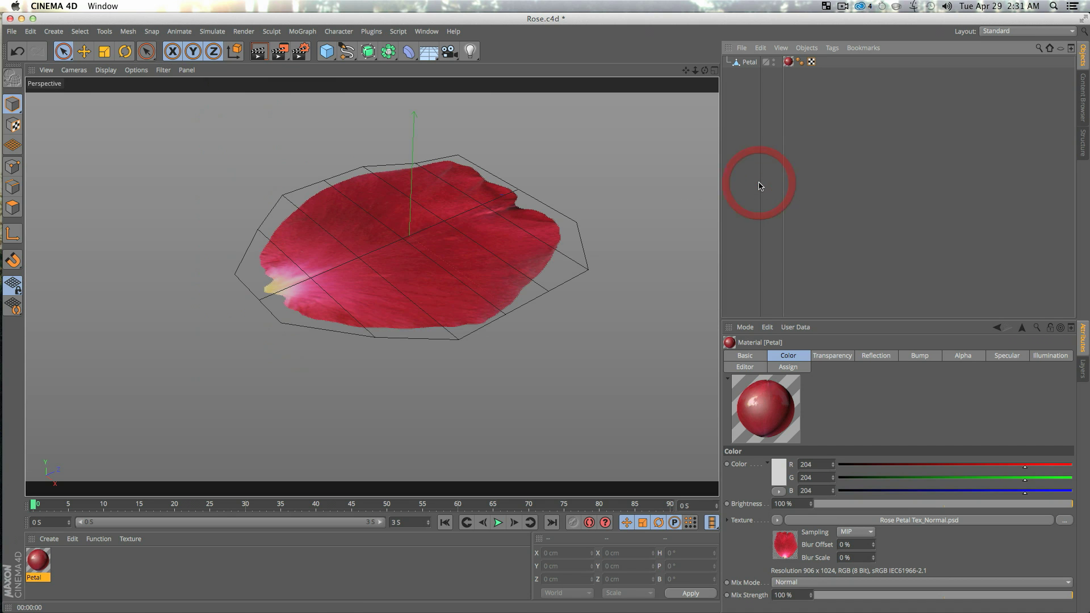
key("super+s")
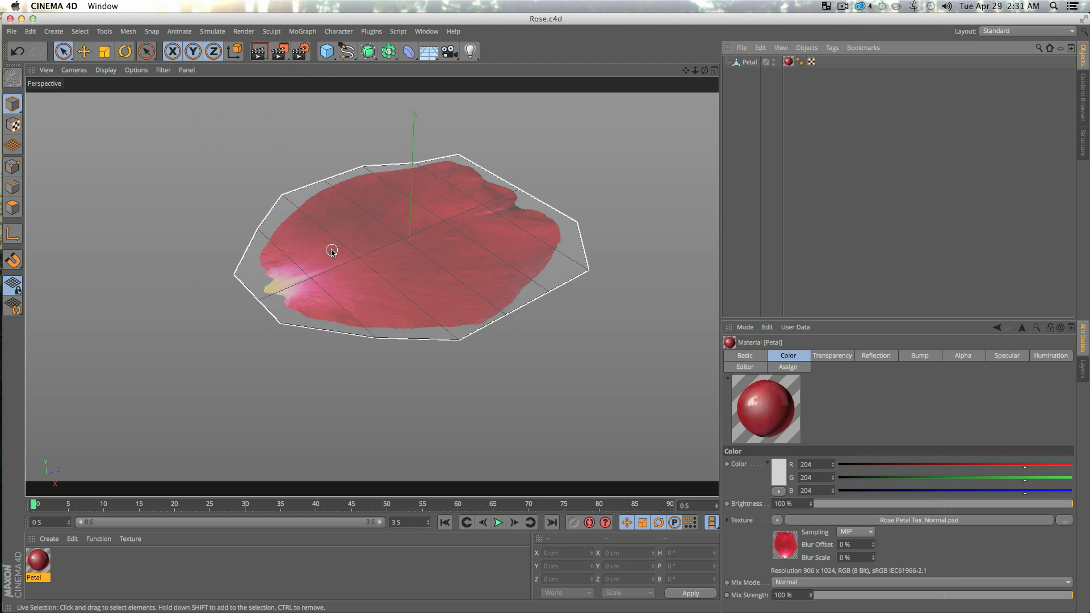
Select all of the Petal object's polygons and subdivide them twice.
left_click_drag(293, 293, 382, 261, "alt")
middle_click_drag(406, 212, 401, 219, "alt")
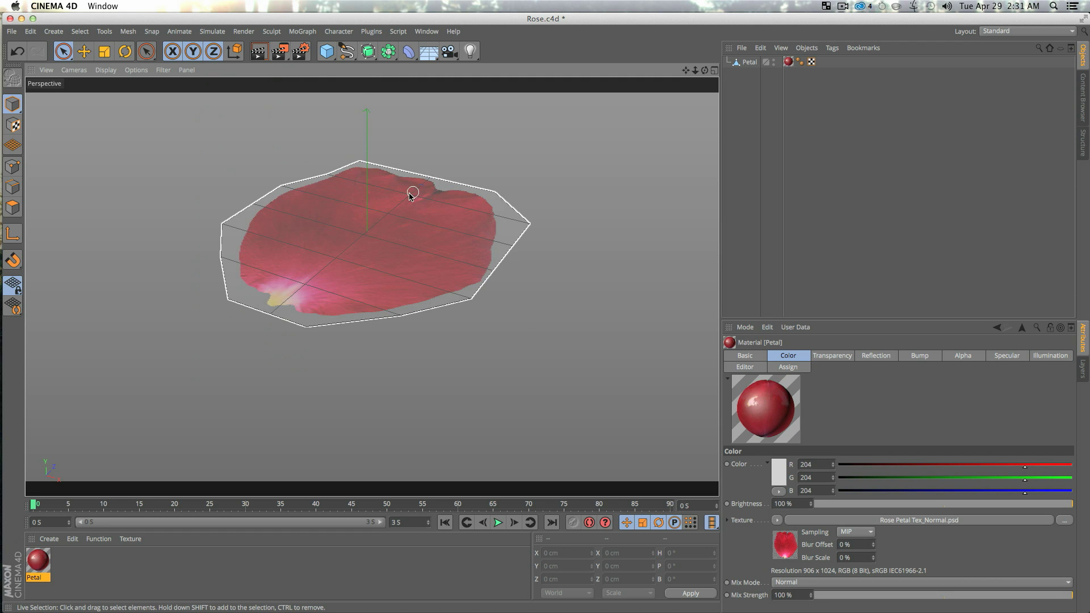
left_click_drag(484, 275, 438, 323, "alt")
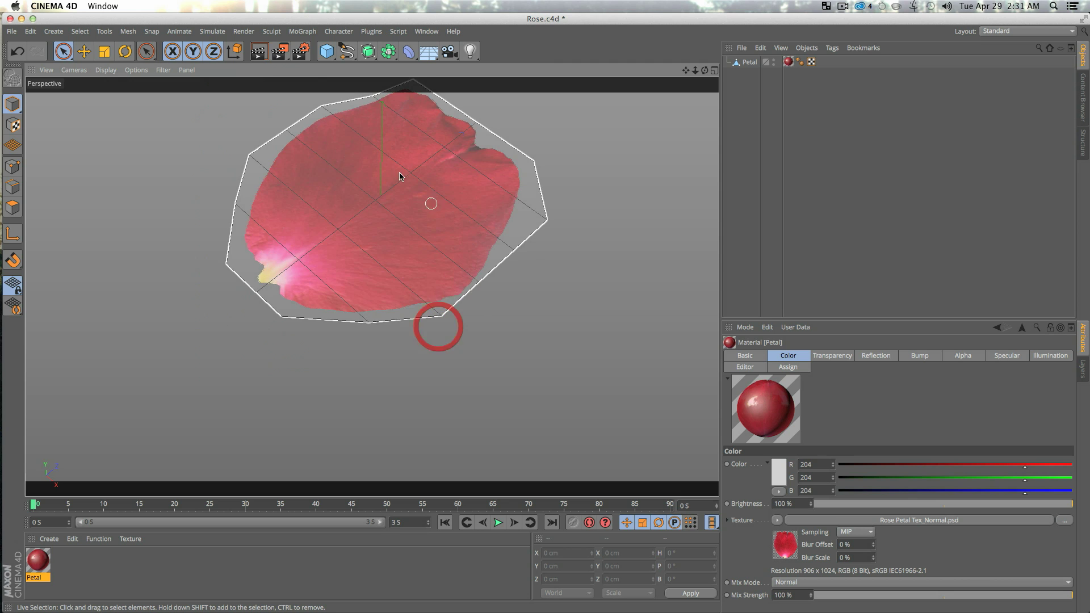
left_click_drag(374, 198, 402, 292, "alt")
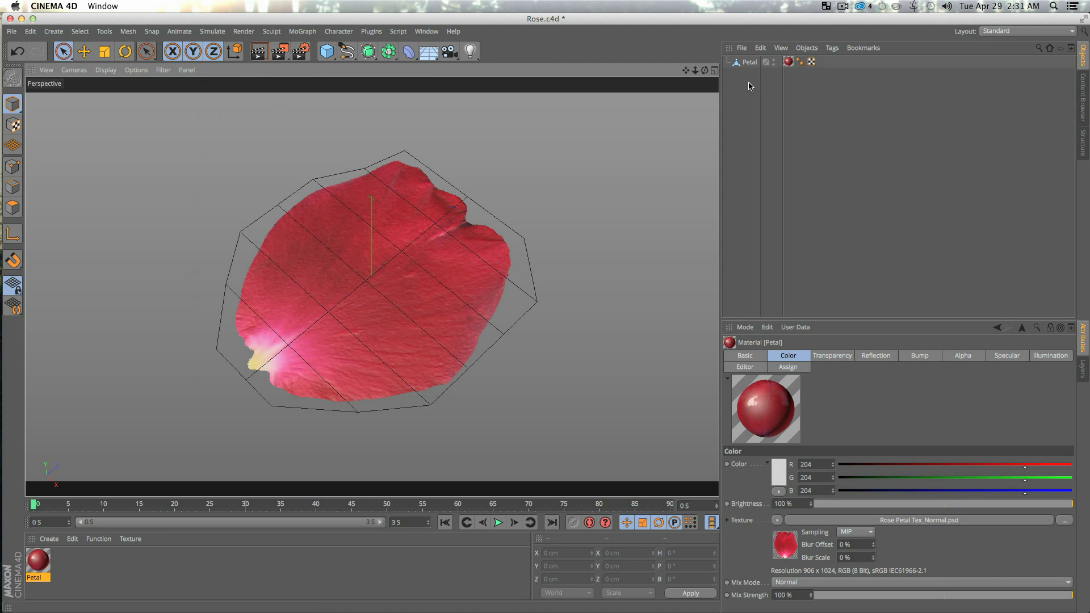
left_click(750, 80)
left_click(750, 62)
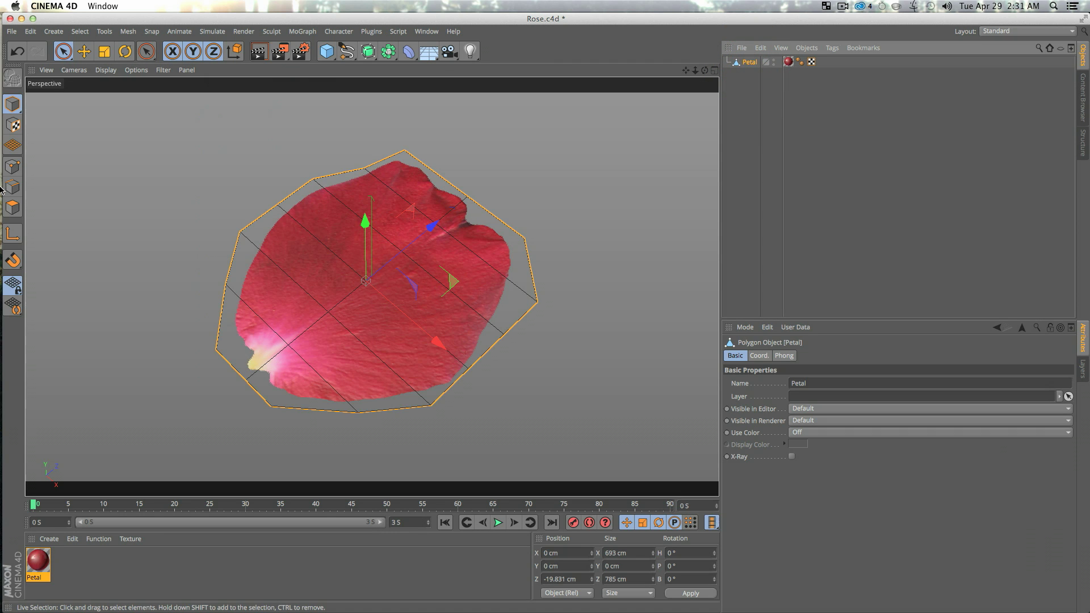
left_click(12, 208)
left_click(362, 241)
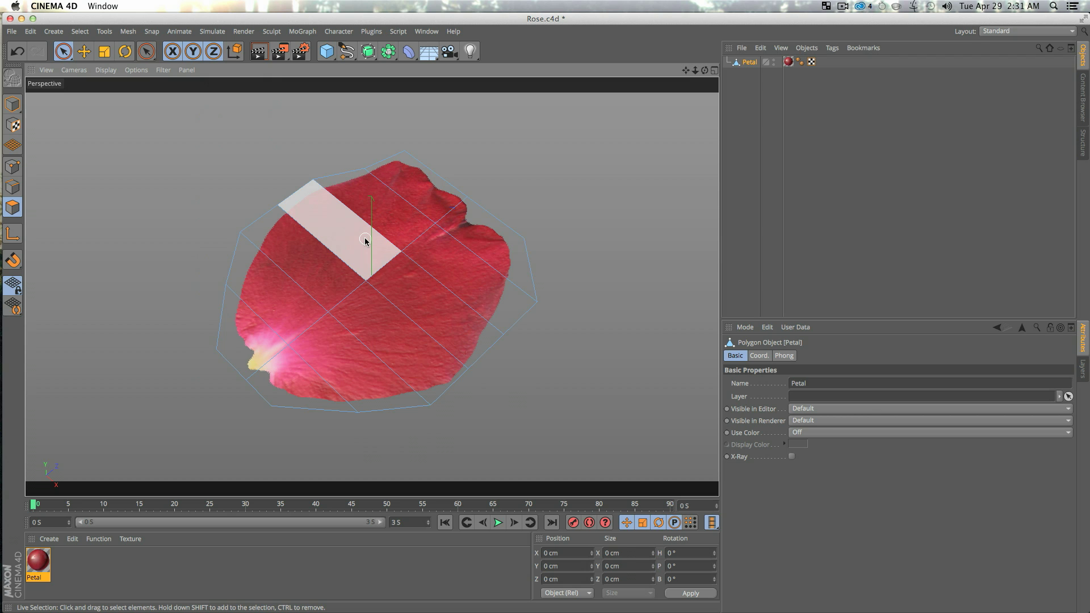
key("ctrl+a")
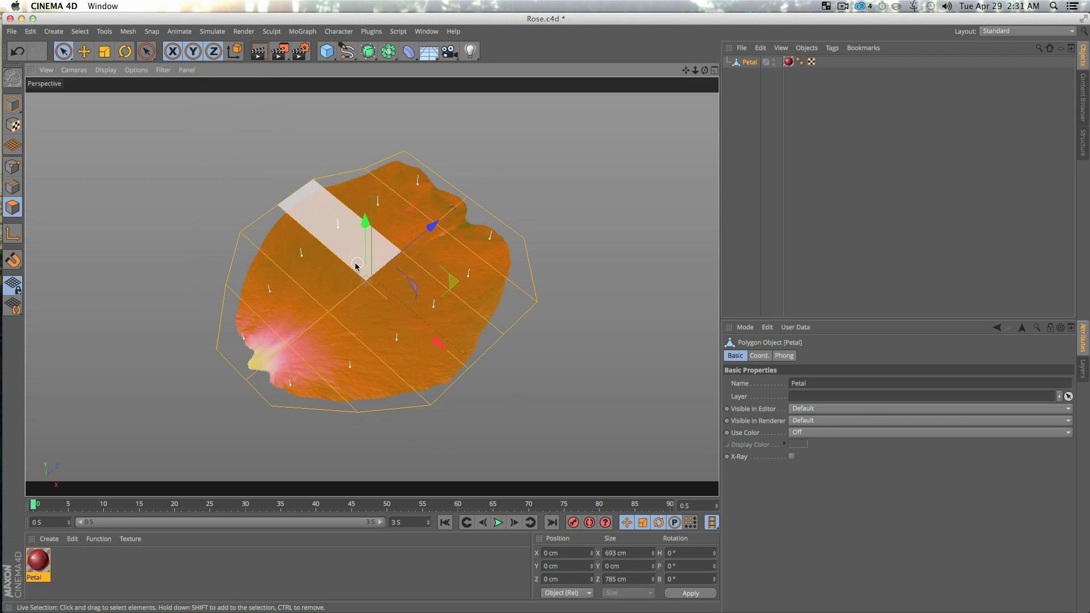
right_click(419, 258)
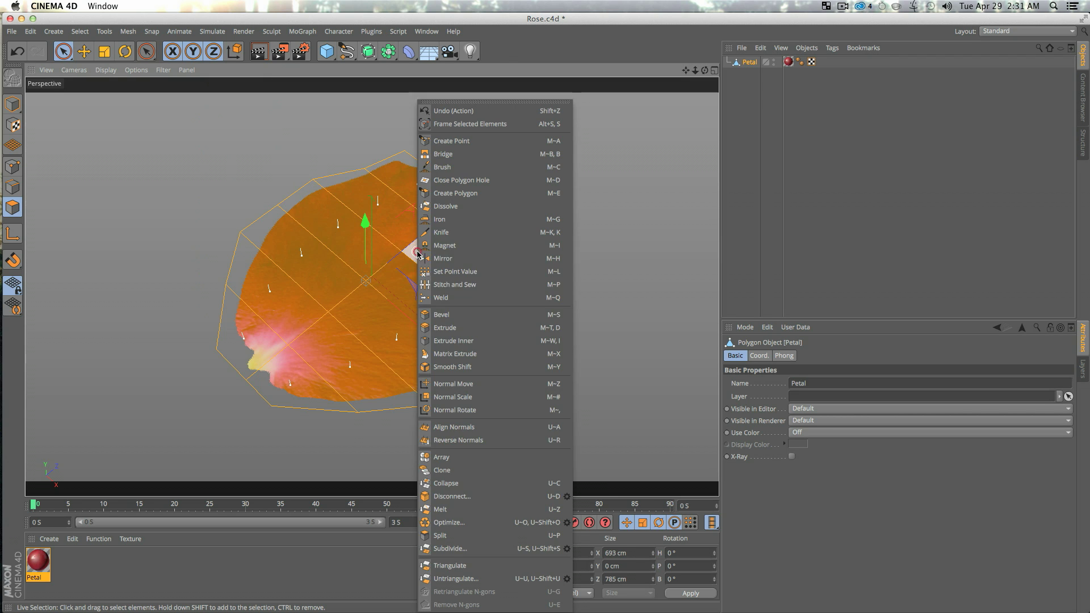
left_click(451, 549)
right_click(434, 292)
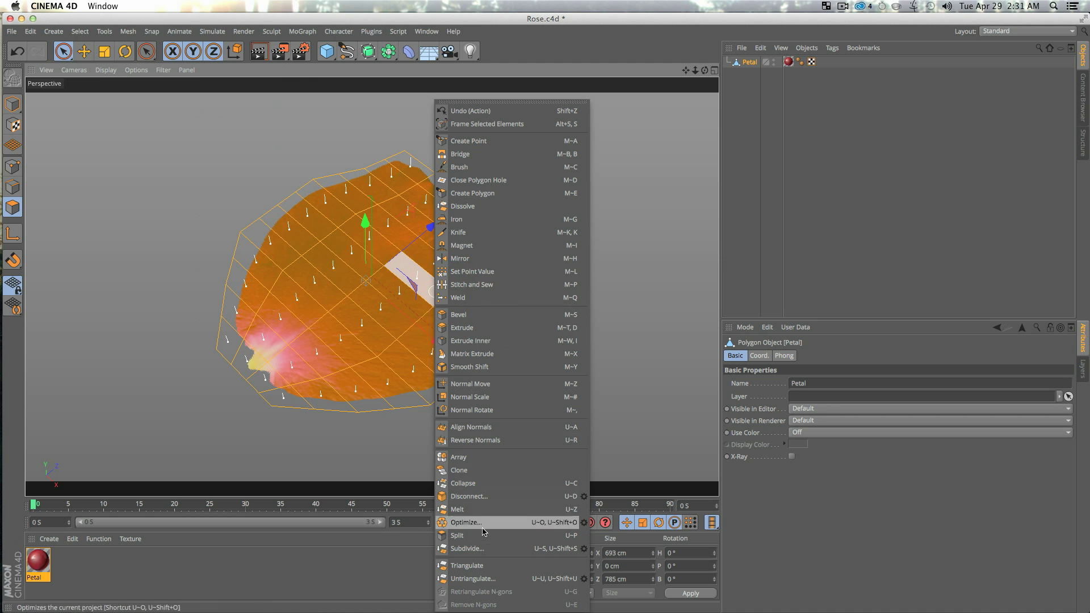
left_click(474, 548)
left_click_drag(412, 367, 335, 322, "alt")
left_click(746, 93)
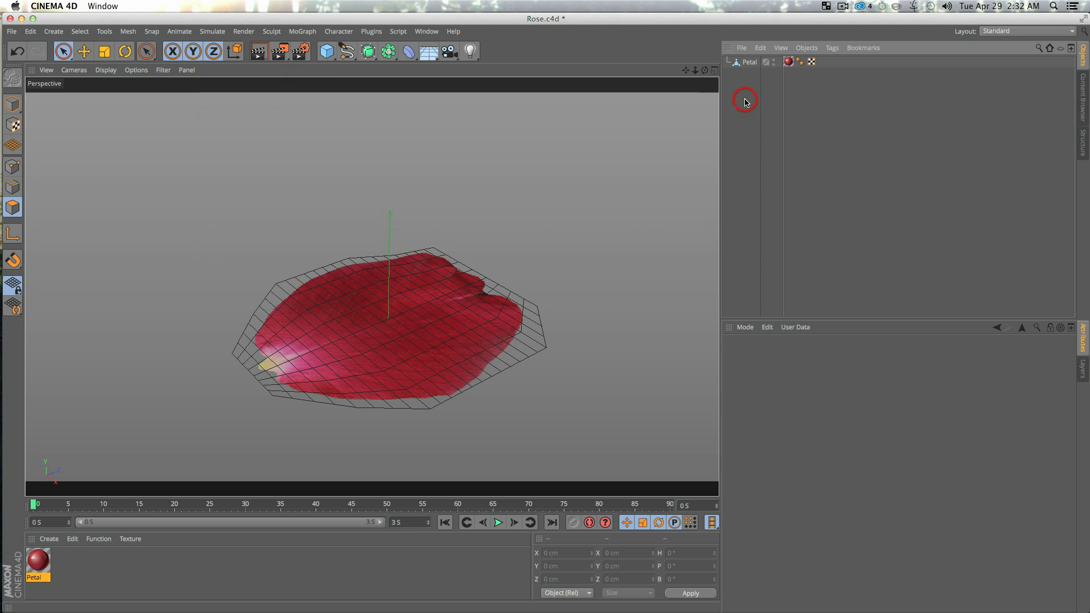
Hide the Rose Petal.psd background picture in the Top view and save the scene.
key("F2")
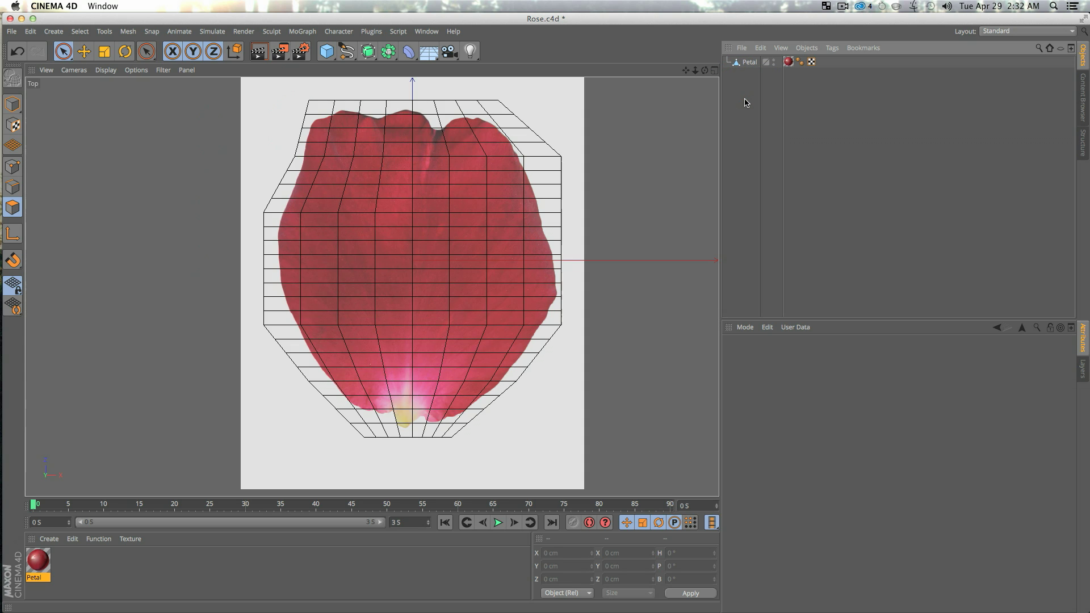
left_click(745, 328)
left_click(764, 502)
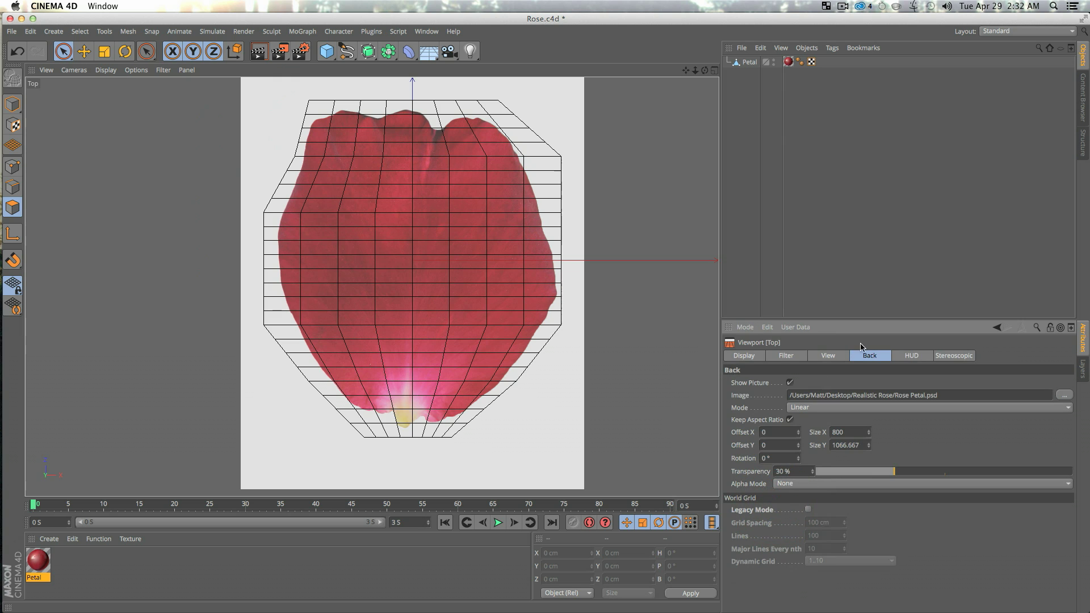
left_click(790, 383)
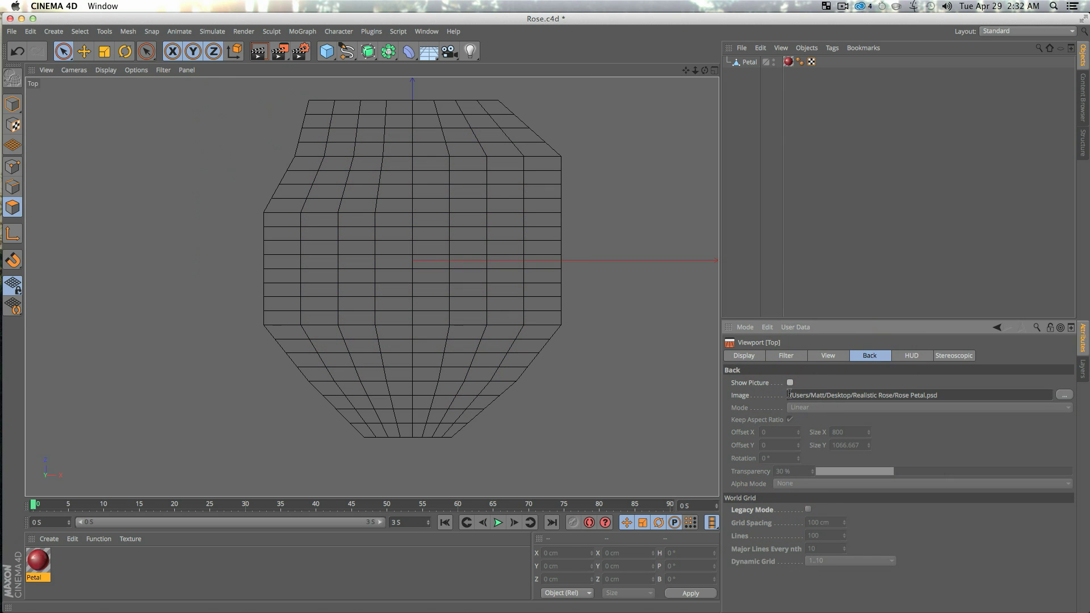
left_click(754, 117)
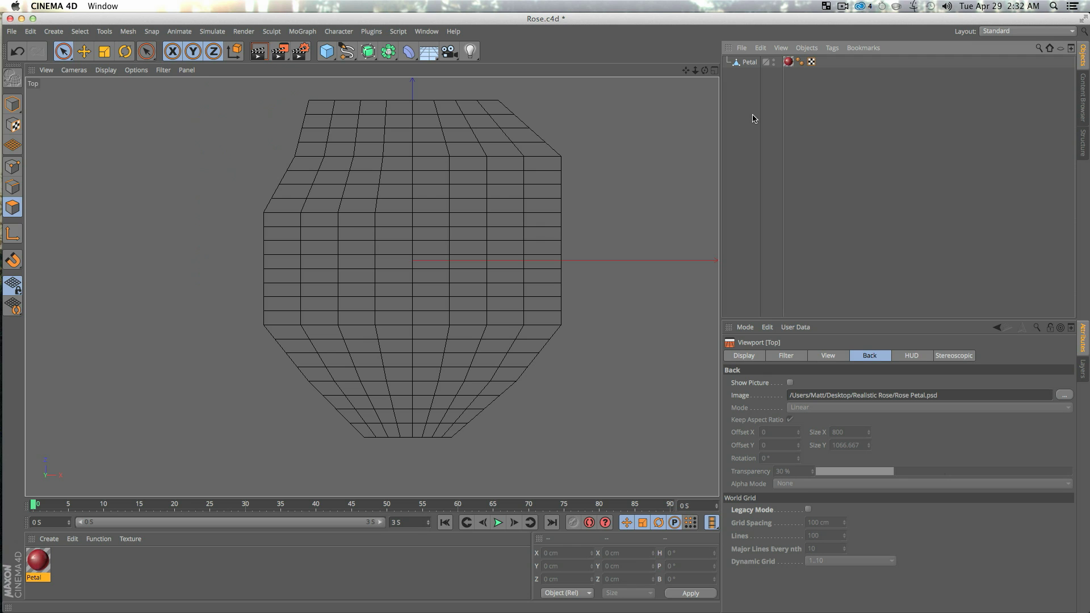
left_click(753, 117)
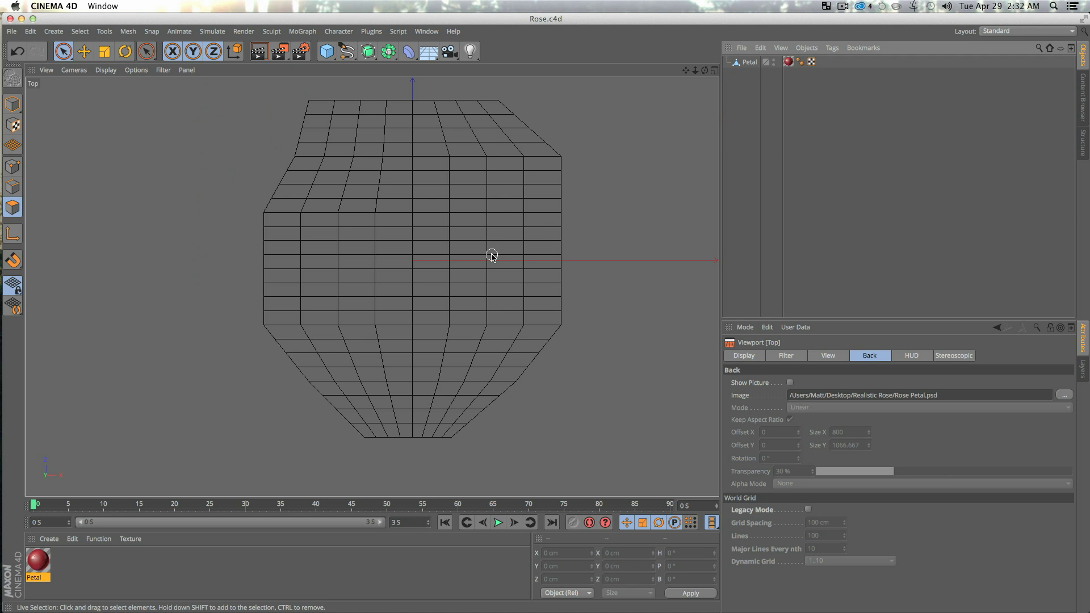
Return to the perspective view and detach the Character commands as a floating palette beside the petal.
key("F1")
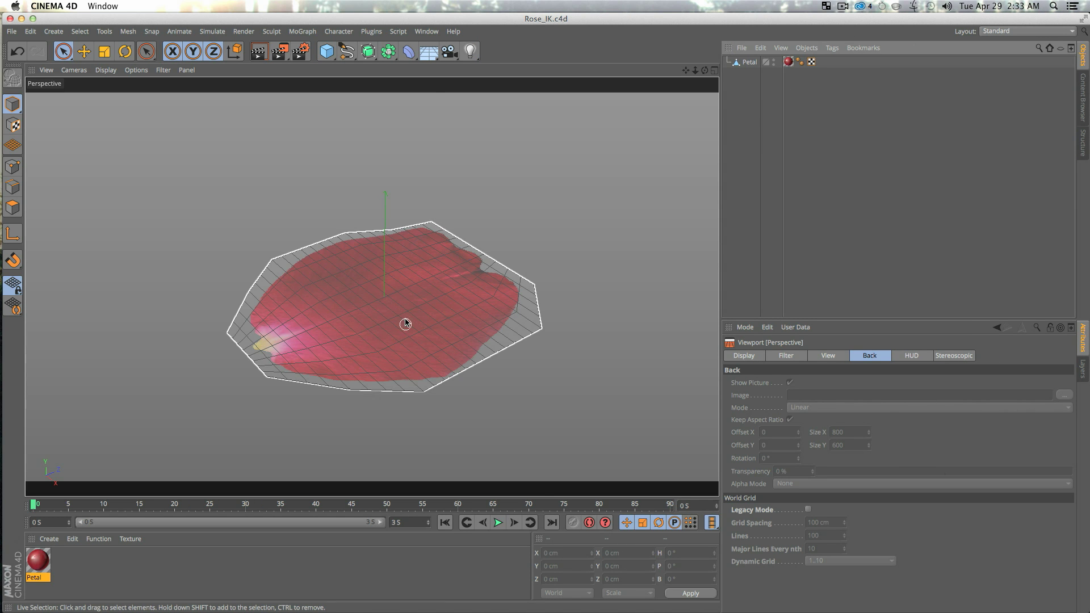
left_click_drag(385, 292, 384, 316, "alt")
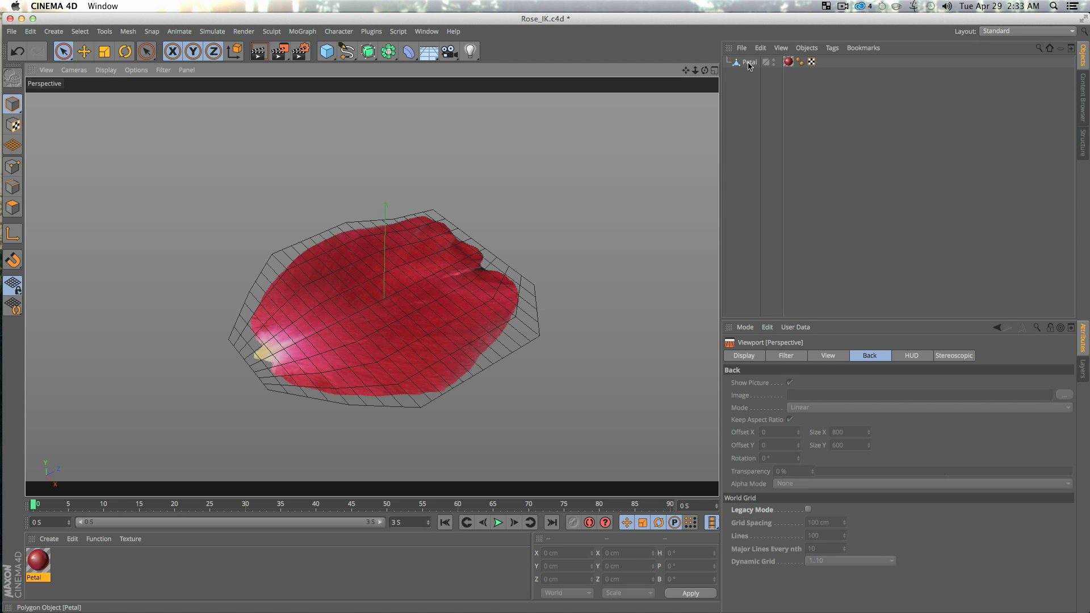
left_click(339, 32)
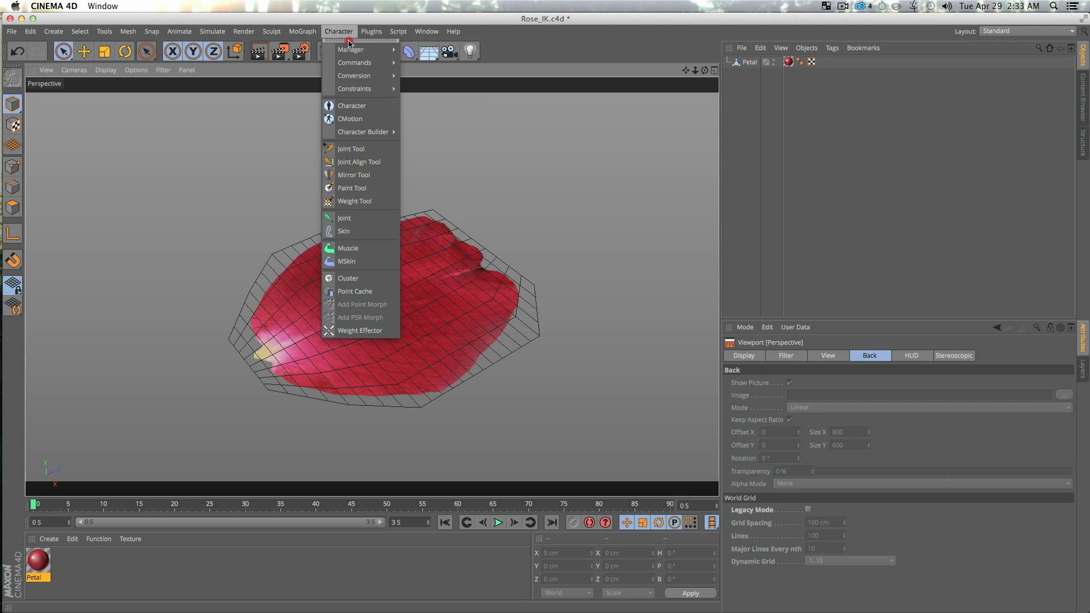
left_click_drag(349, 40, 608, 113)
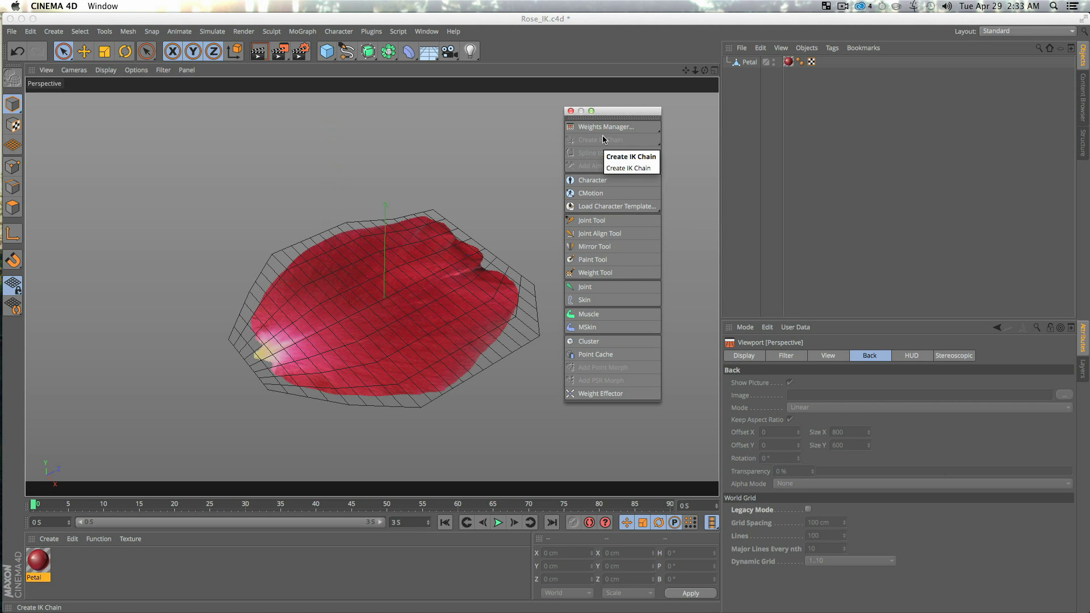
left_click(586, 261)
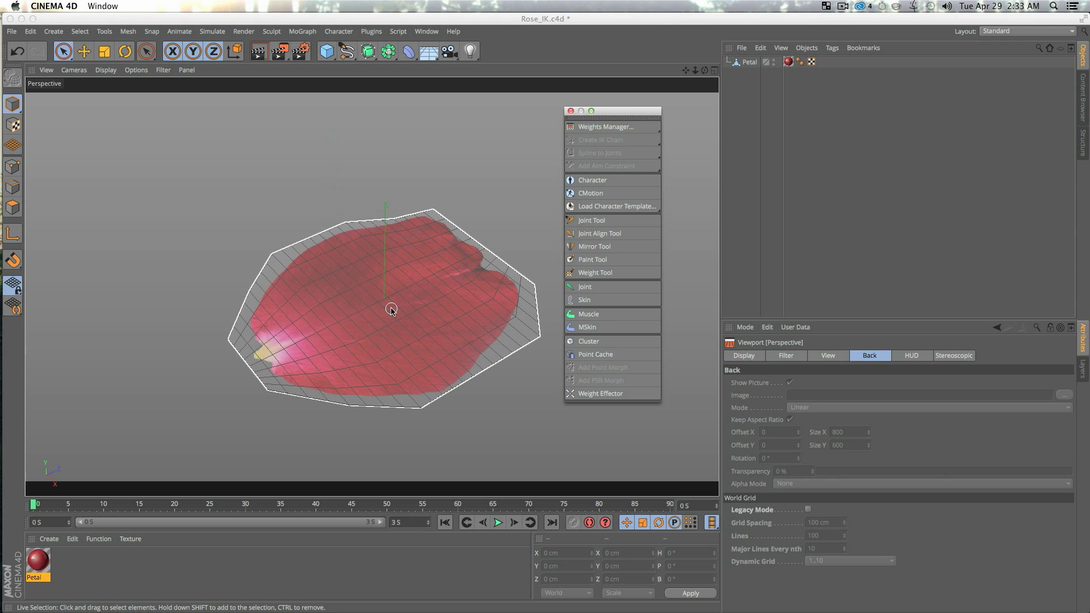
Switch to the Top view, activate the Joint Tool with Root Null enabled, and turn on snapping.
key("F2")
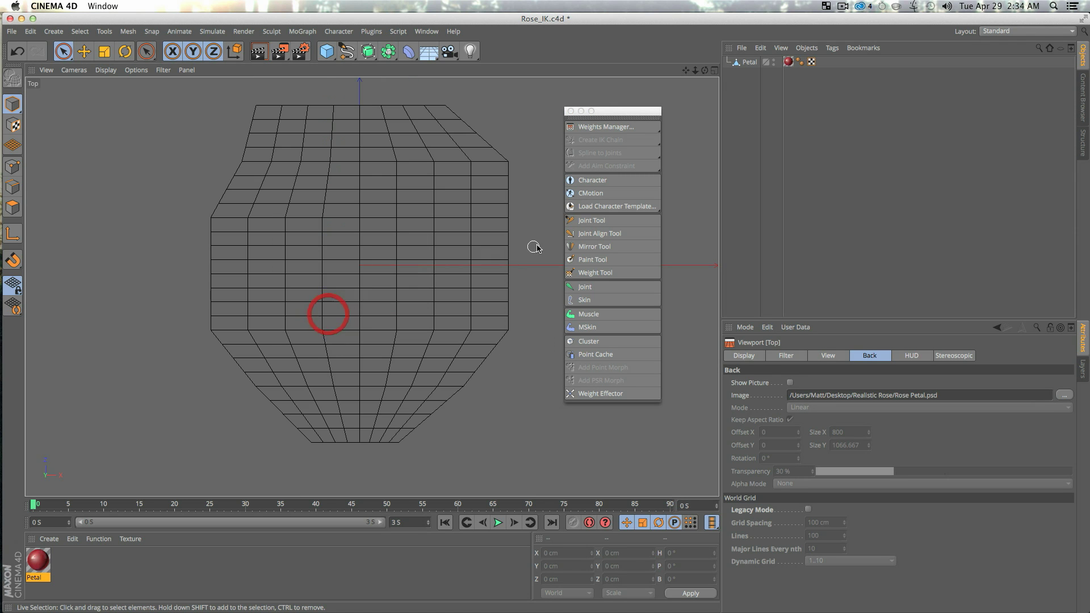
left_click(592, 222)
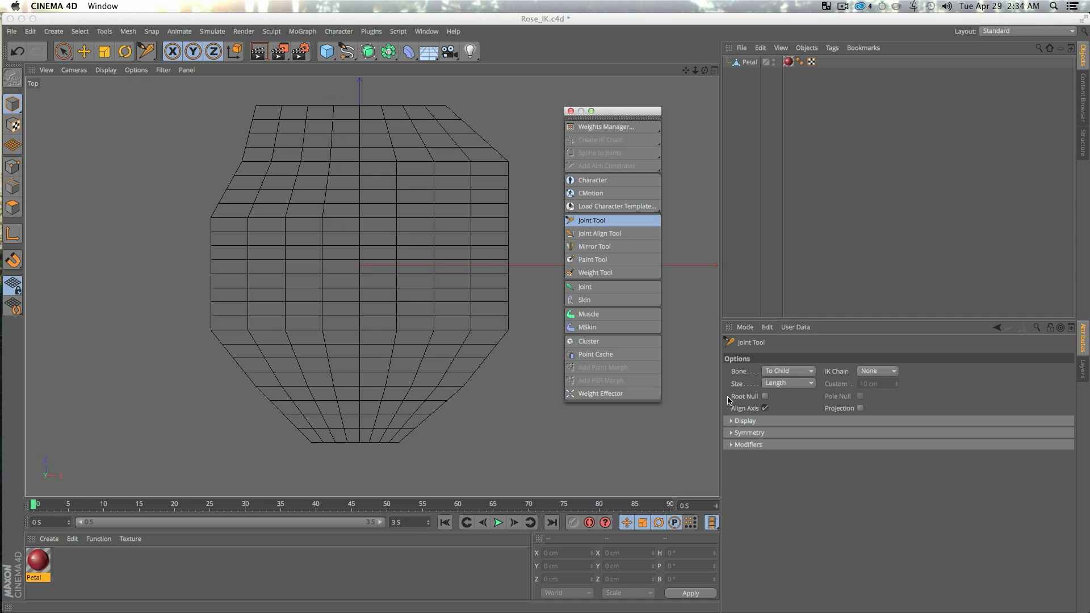
left_click(765, 397)
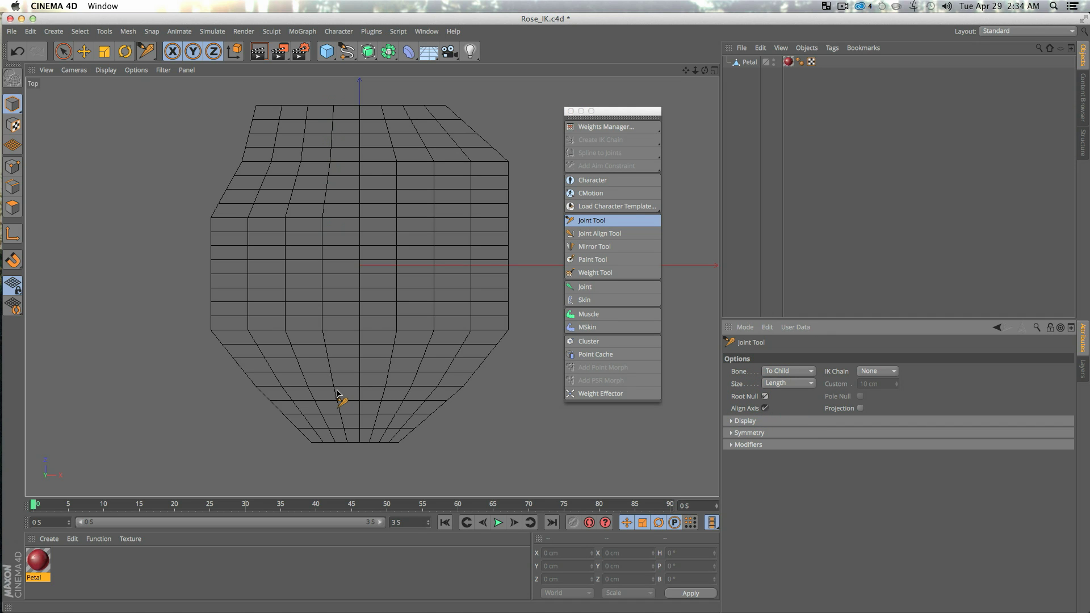
key("p")
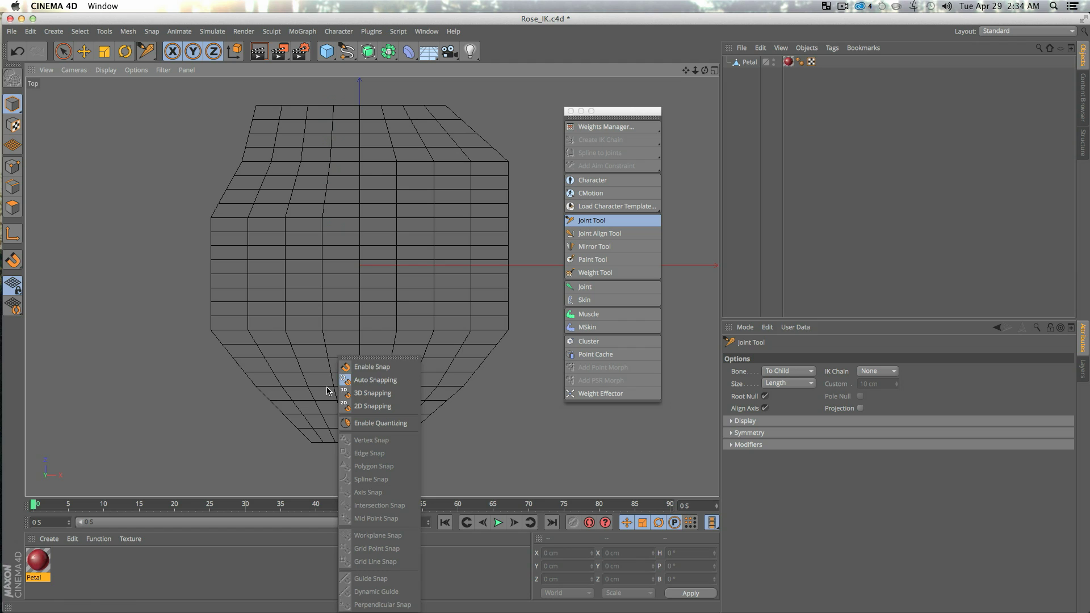
left_click(372, 367)
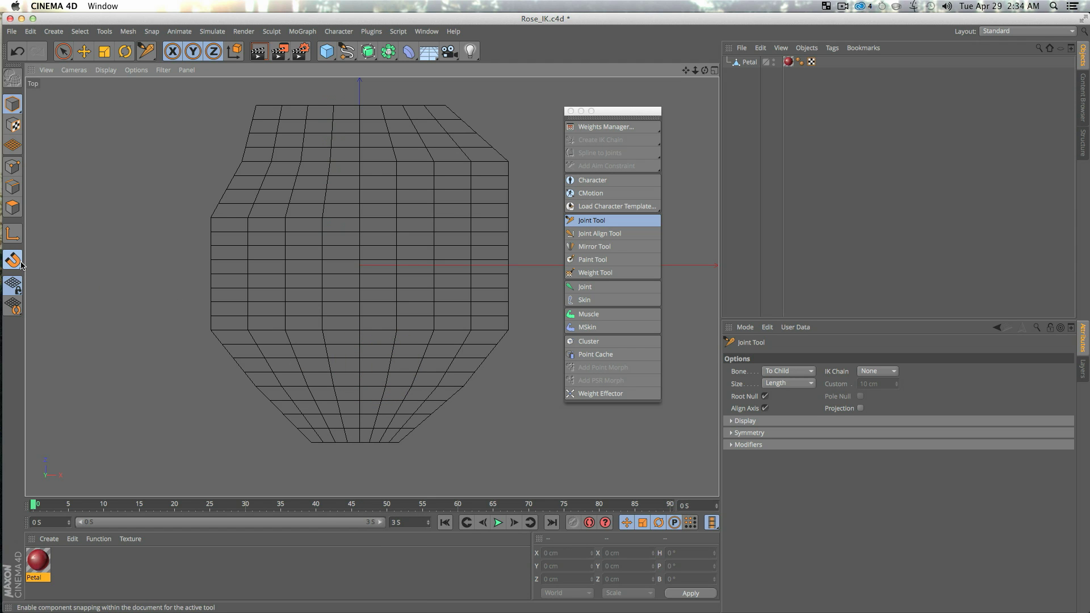
Place a chain of nine joints along the petal's centre line from base to tip, snapped to every third row of vertices.
left_click(369, 459)
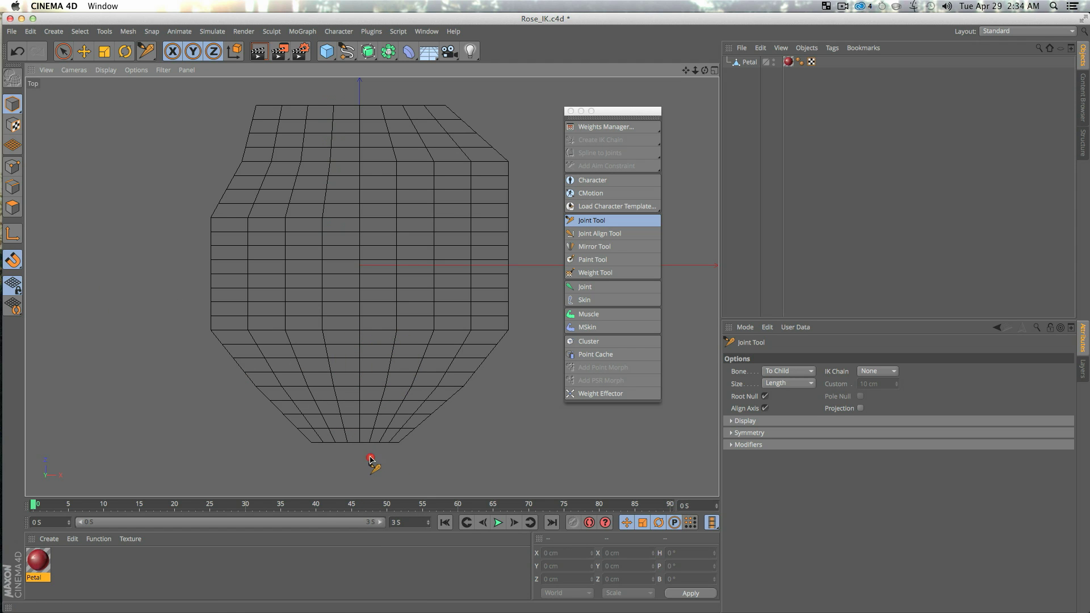
left_click(361, 443, "ctrl")
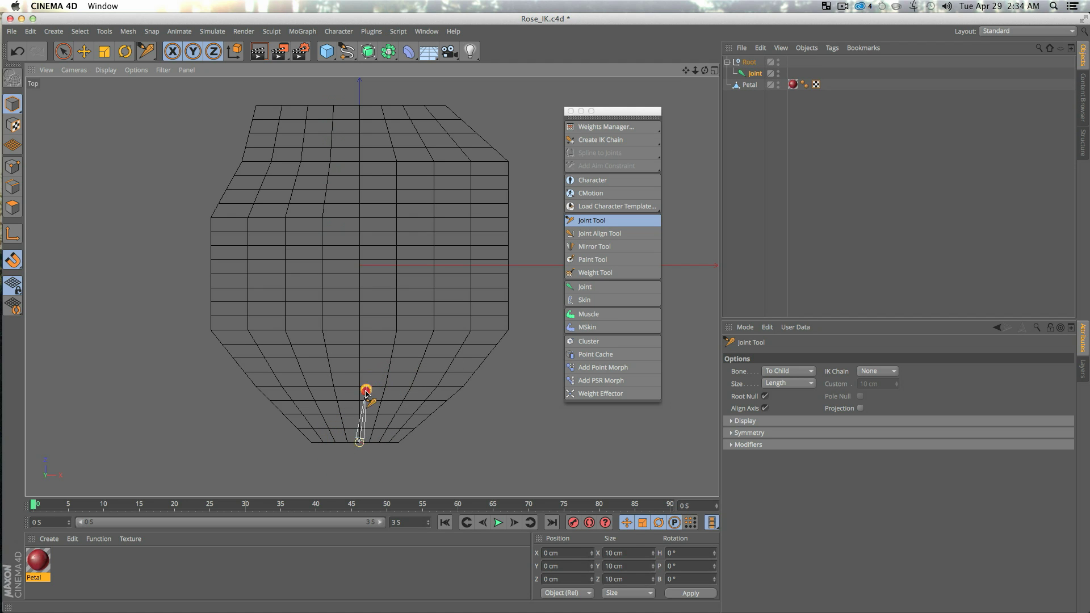
left_click(360, 401, "ctrl")
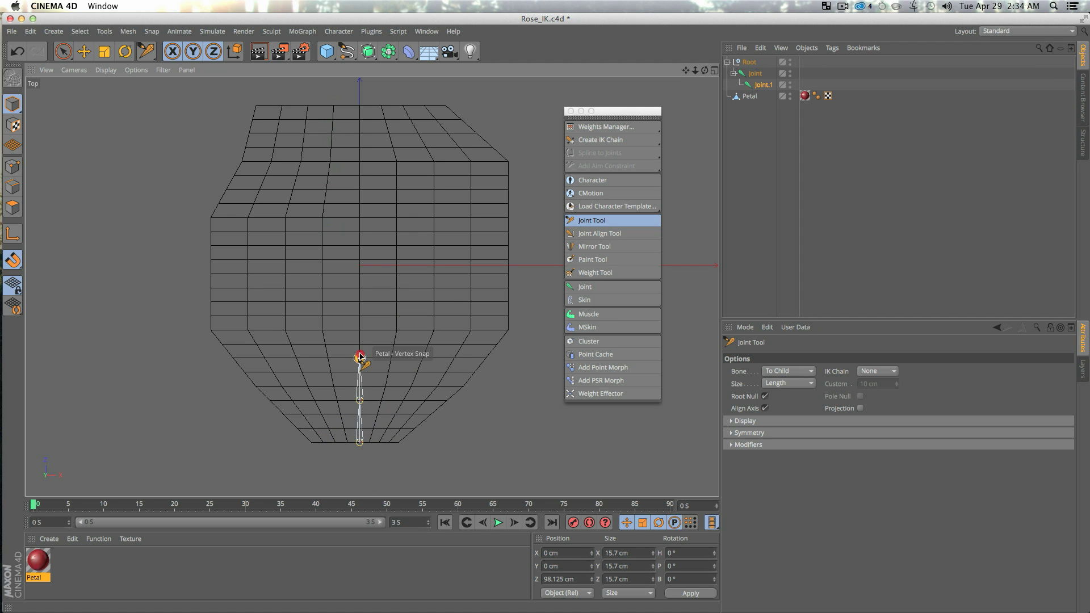
left_click(360, 358, "ctrl")
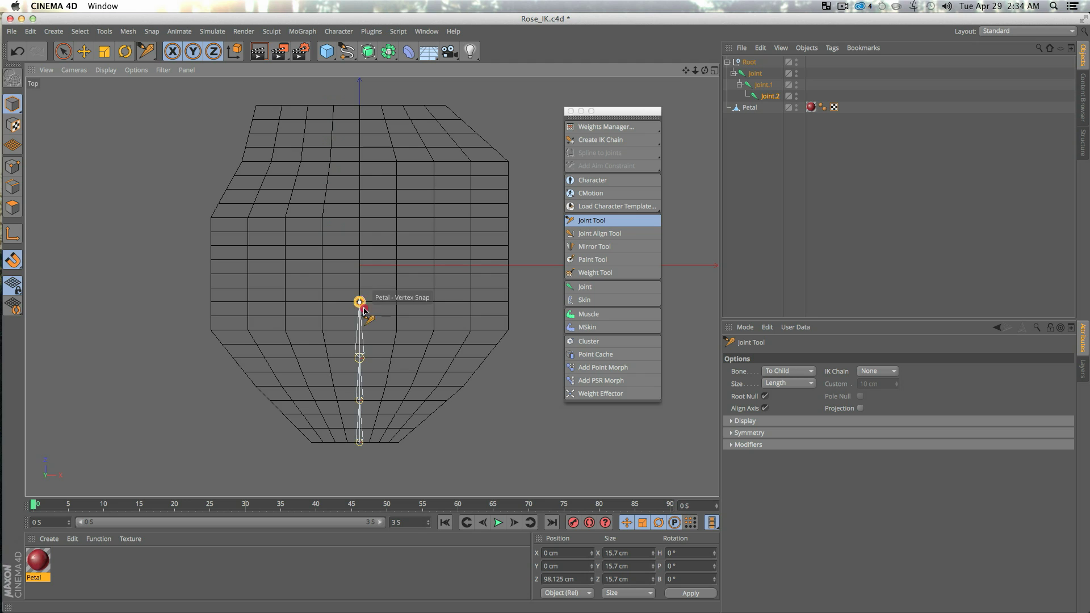
left_click(361, 316, "ctrl")
left_click(360, 274, "ctrl")
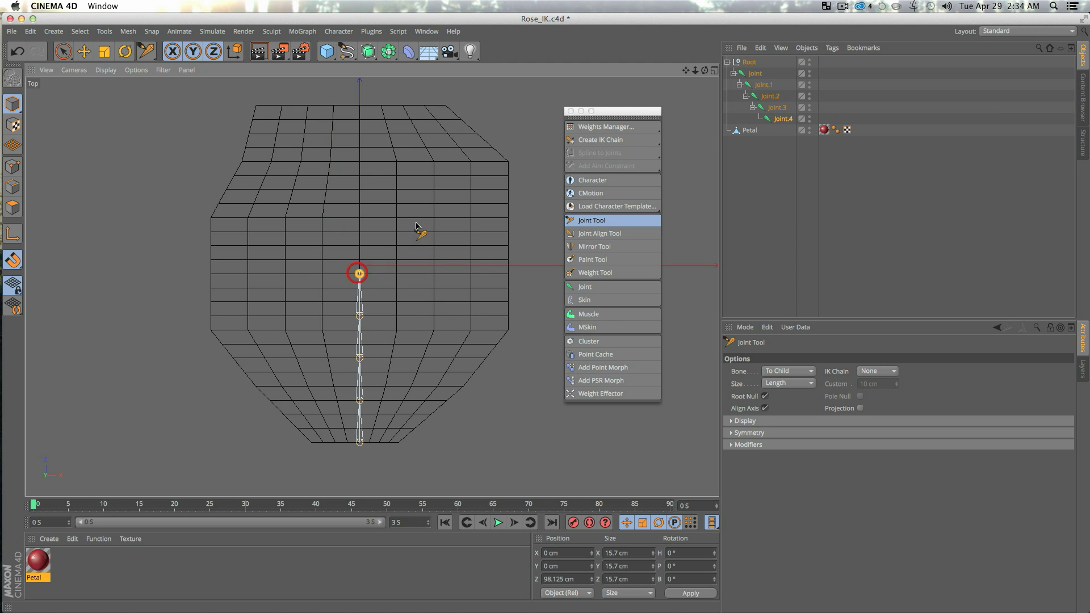
left_click(360, 231, "ctrl")
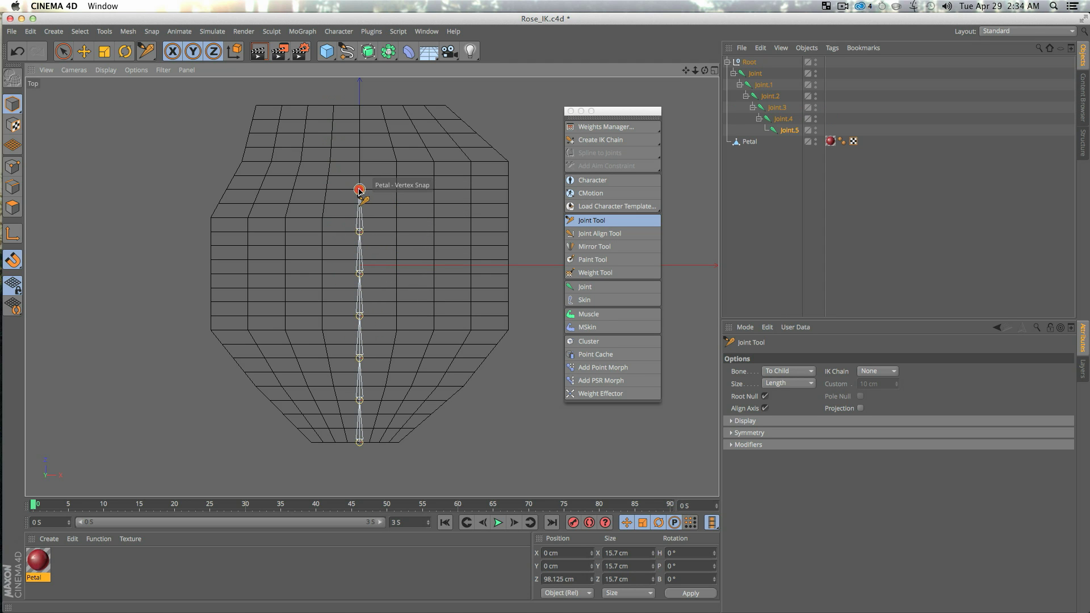
left_click(360, 189, "ctrl")
left_click(360, 147, "ctrl")
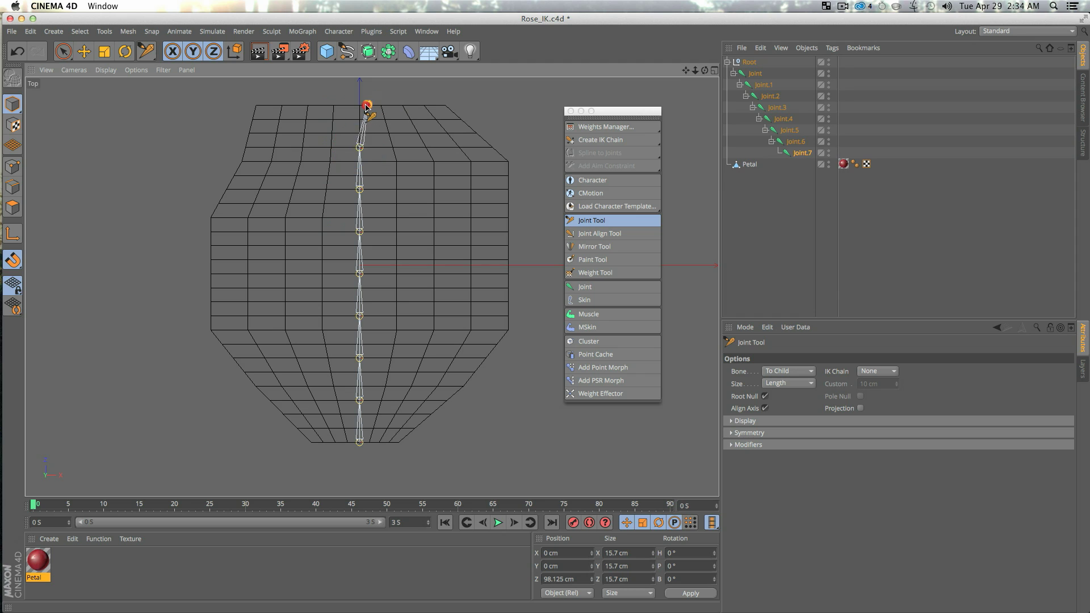
left_click(360, 105, "ctrl")
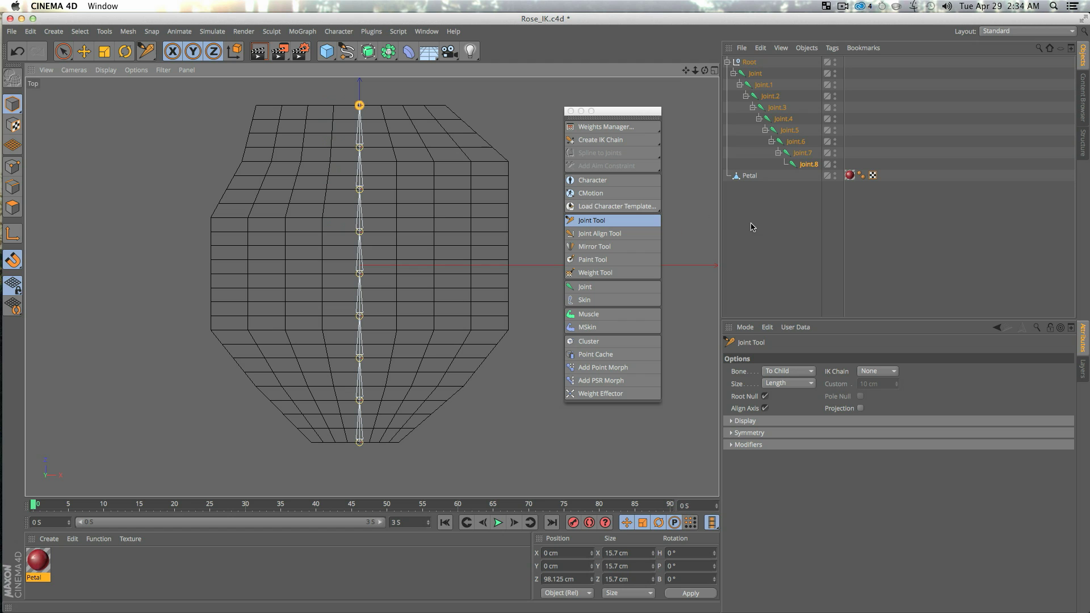
Detach the Create IK Chain command group as a second floating palette and arrange it beside the Character palette.
left_click(594, 141)
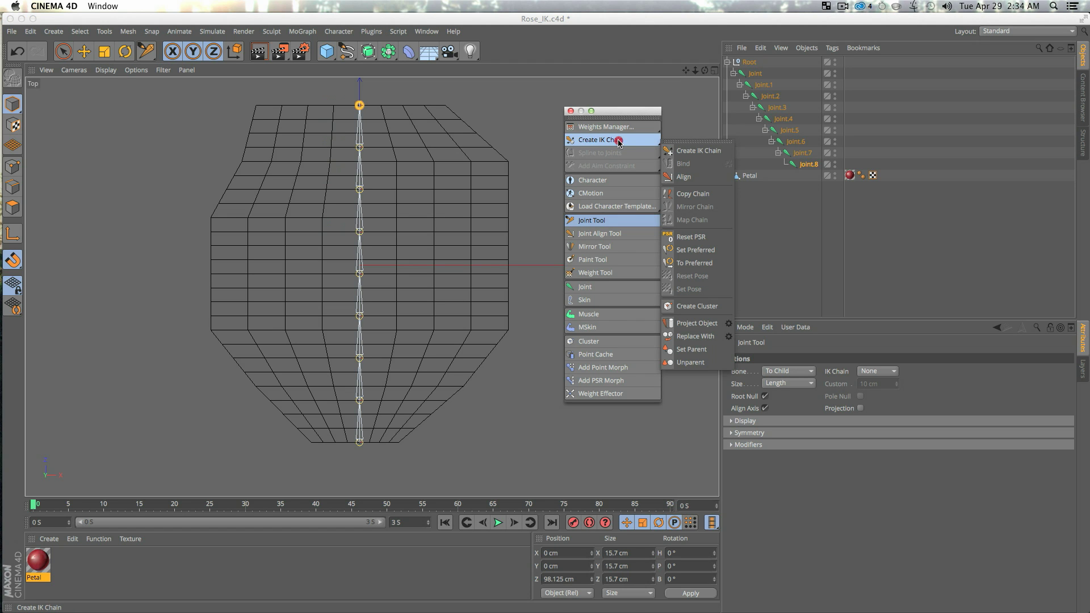
left_click(695, 142)
left_click(685, 142)
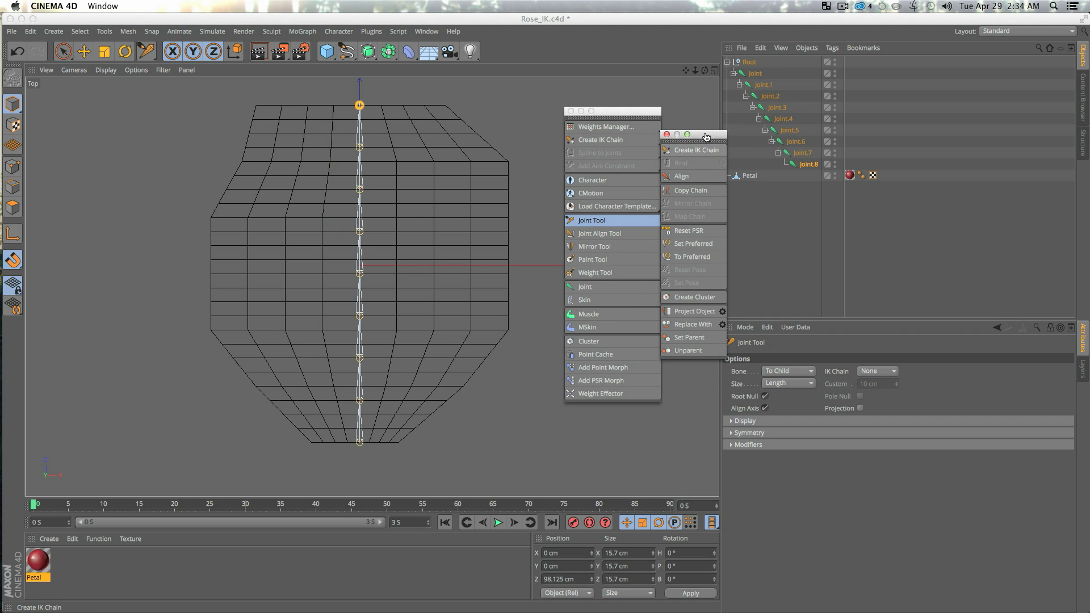
left_click_drag(628, 112, 608, 113)
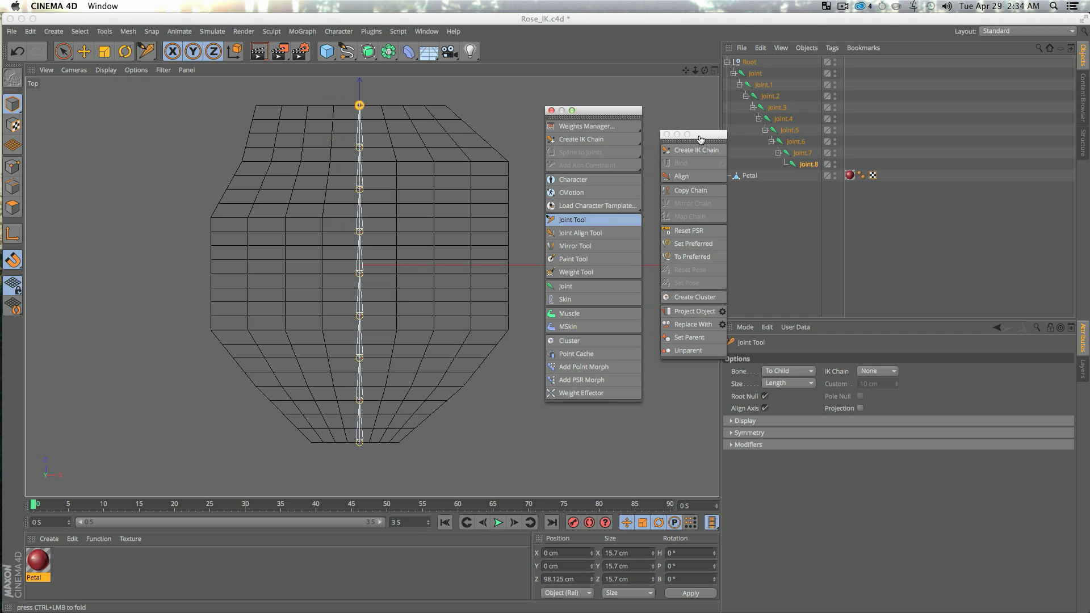
left_click_drag(700, 137, 693, 136)
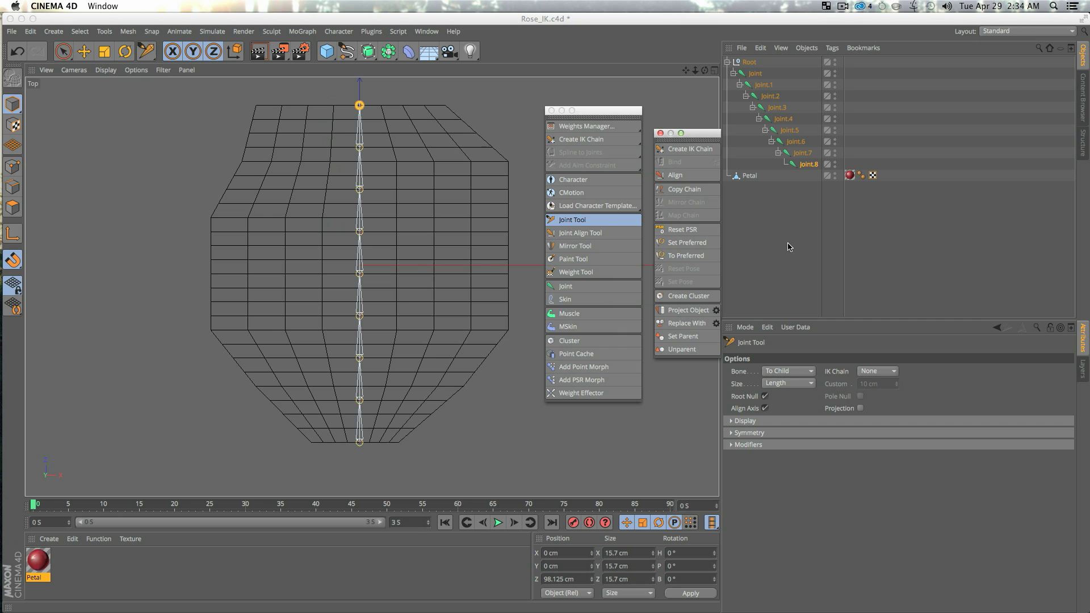
With Root Null disabled, branch four joints from Joint.4 straight across to the petal's right edge in the Top view.
left_click(784, 119)
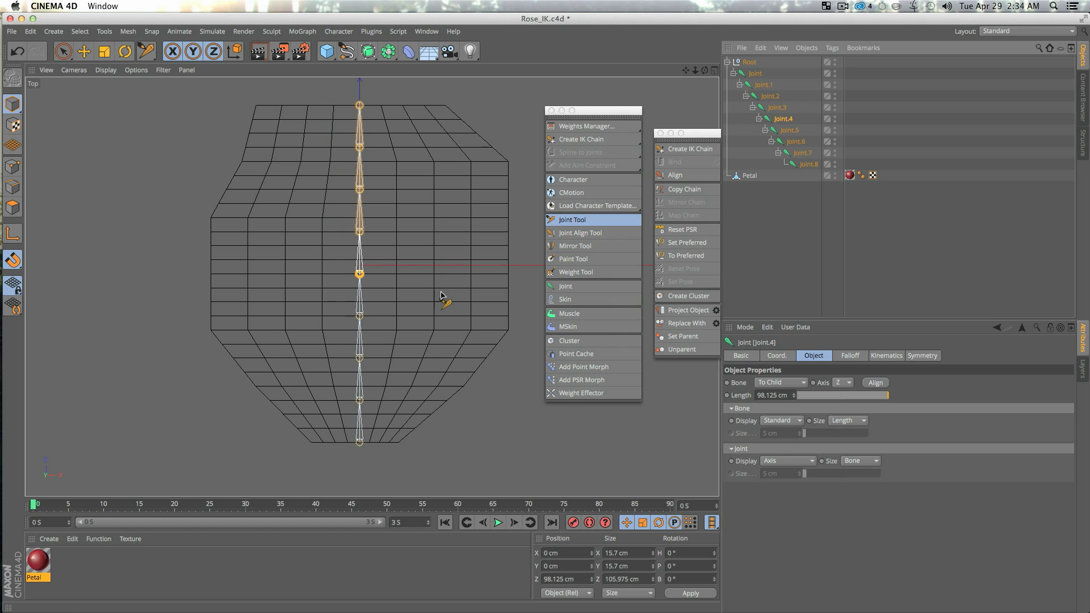
left_click(573, 223)
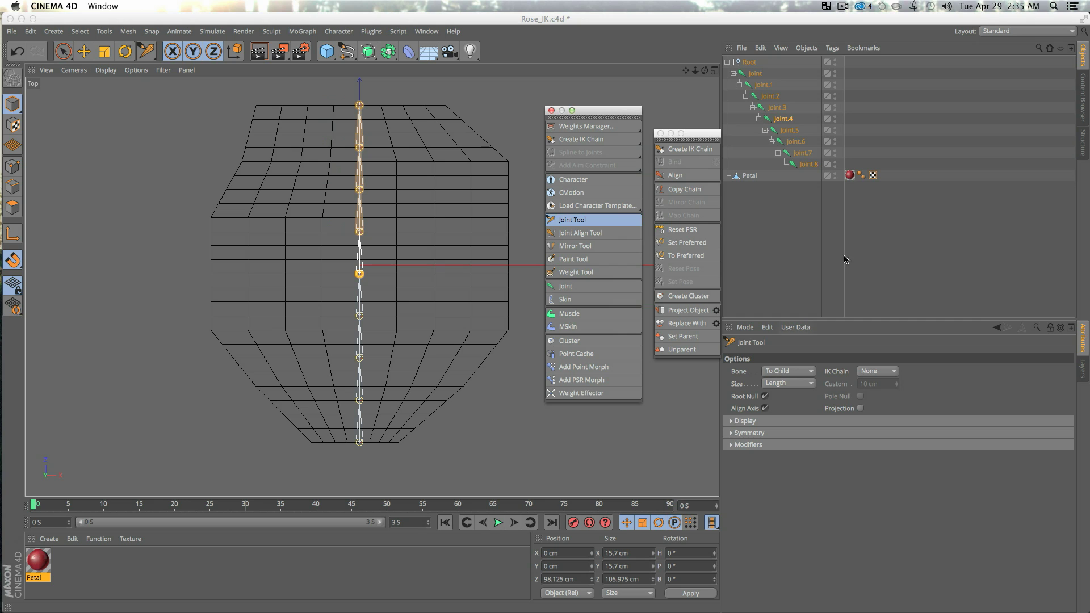
left_click(766, 397)
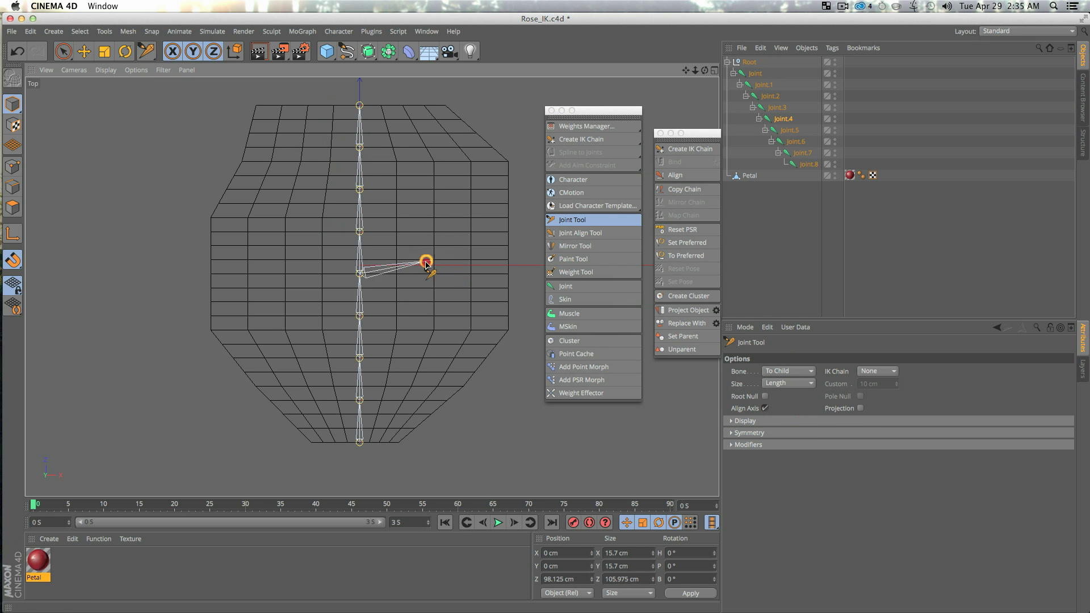
left_click(397, 274, "ctrl")
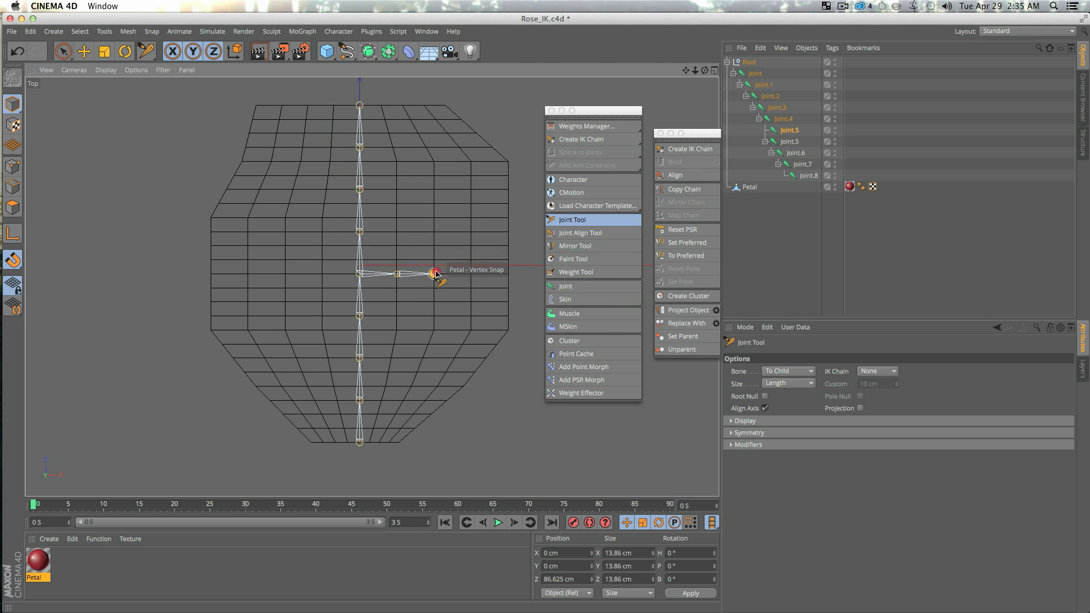
left_click(443, 273, "ctrl")
left_click(472, 274, "ctrl")
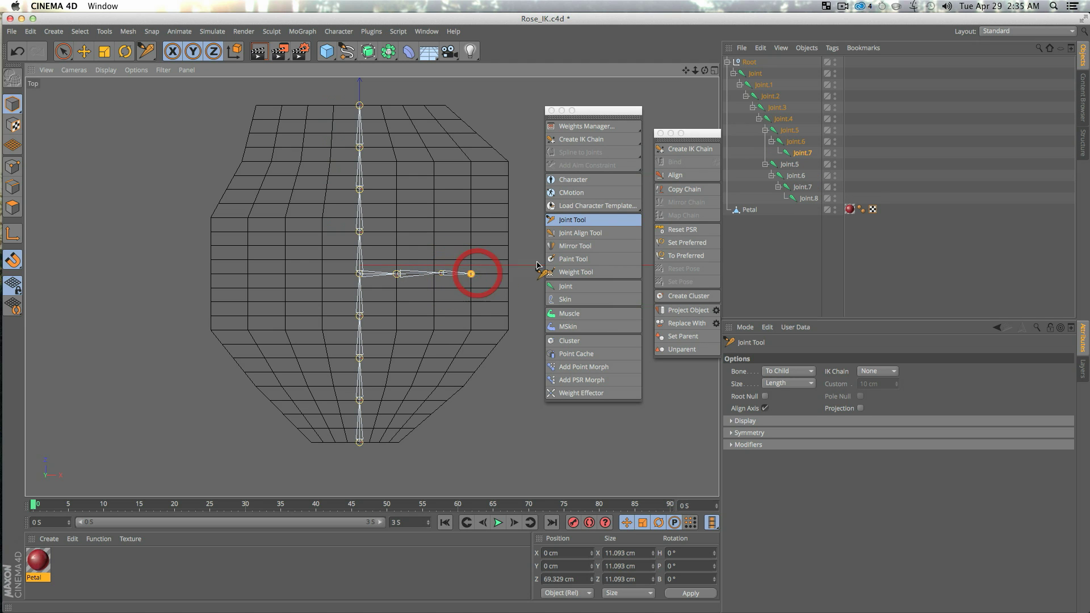
left_click(508, 274, "ctrl")
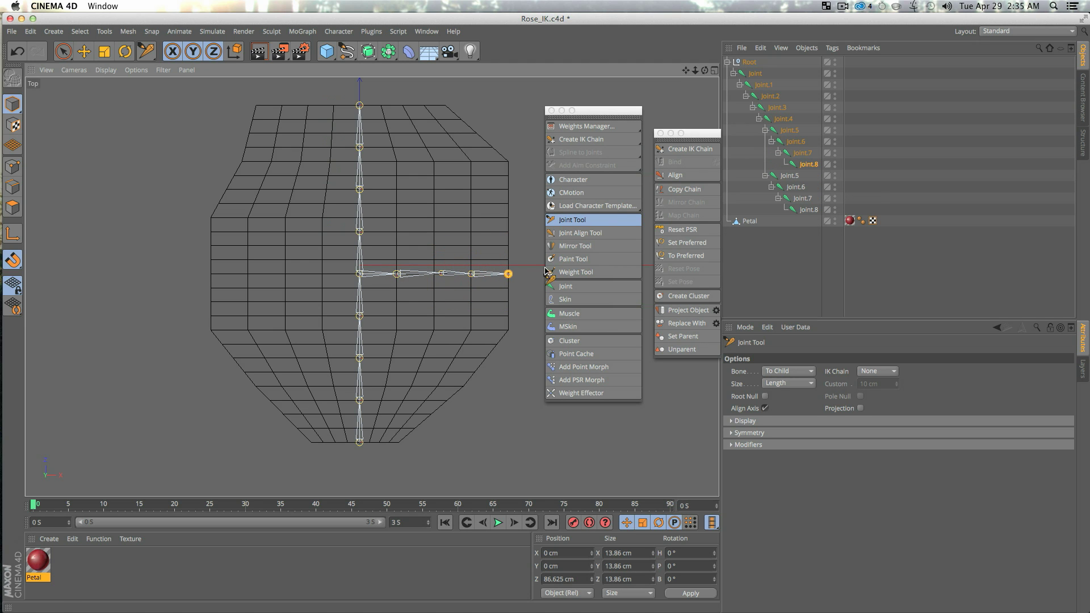
Branch four more joints from Joint.4 straight across to the petal's left edge in the Top view.
left_click(783, 120)
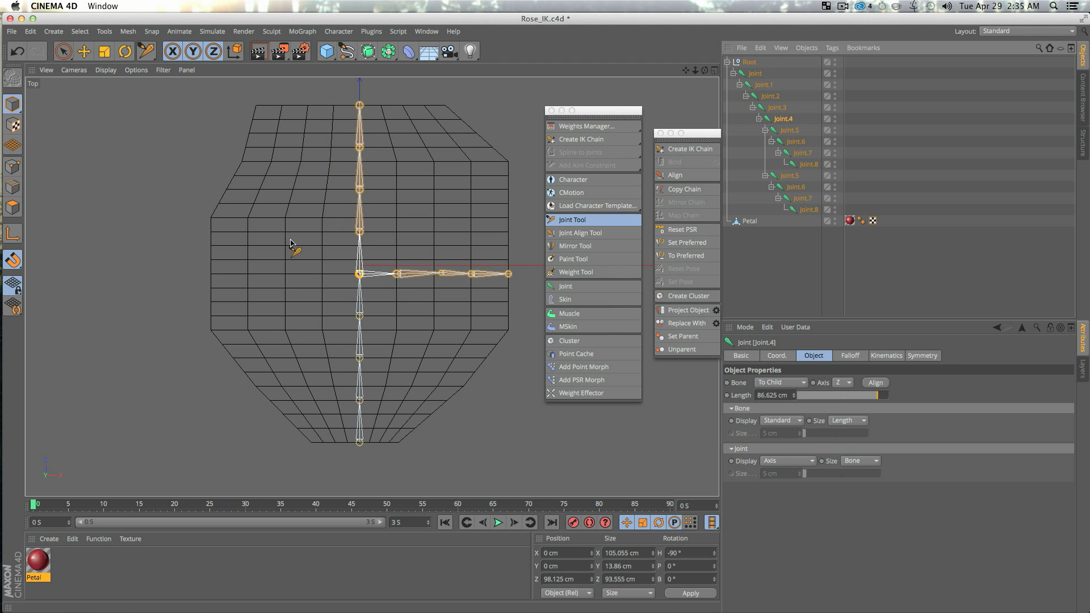
left_click_drag(319, 273, 214, 273, "ctrl")
left_click(210, 274, "ctrl")
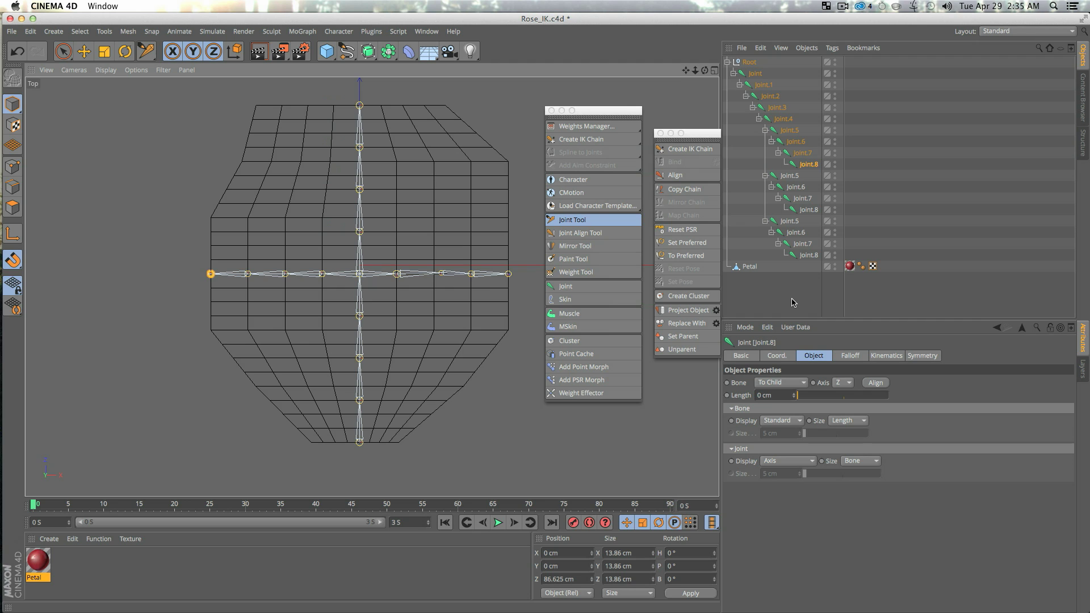
Return to the perspective view and select every joint under Root to inspect the skeleton and its axes on the petal.
key("F1")
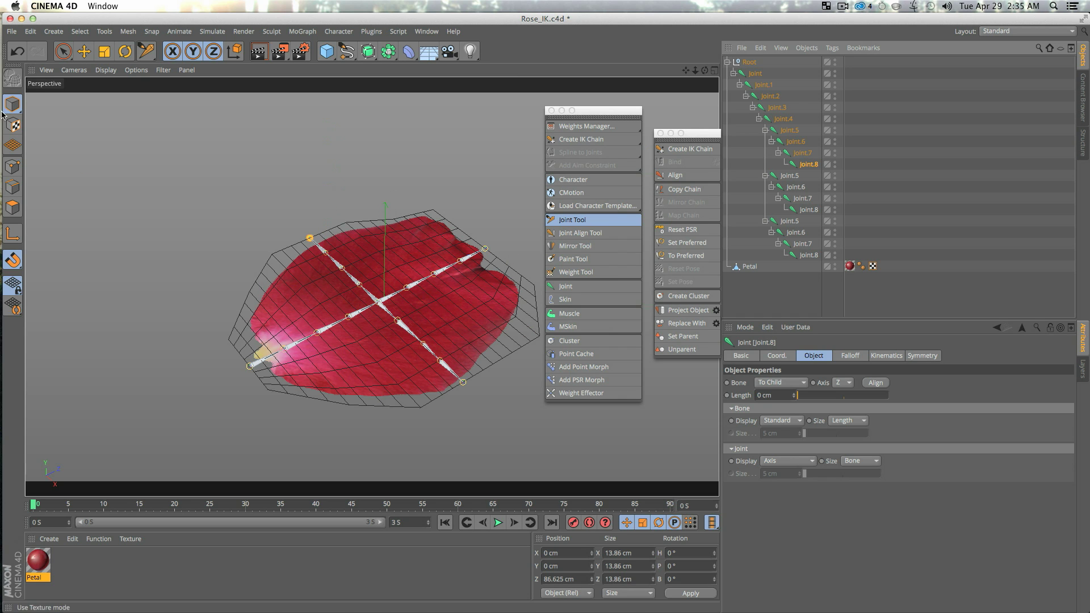
left_click(63, 51)
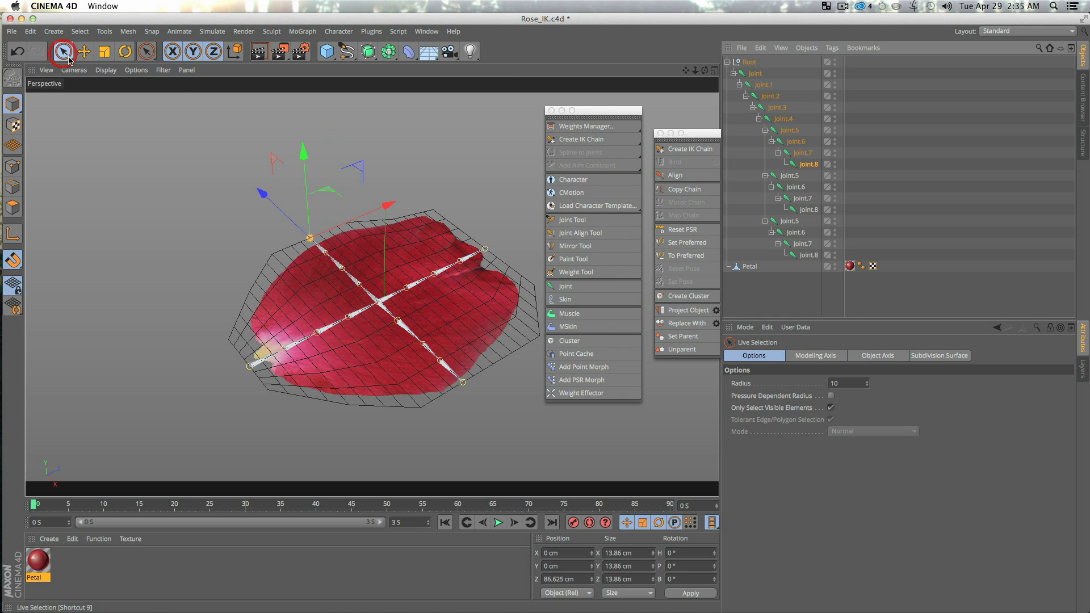
left_click(804, 287)
left_click(805, 255)
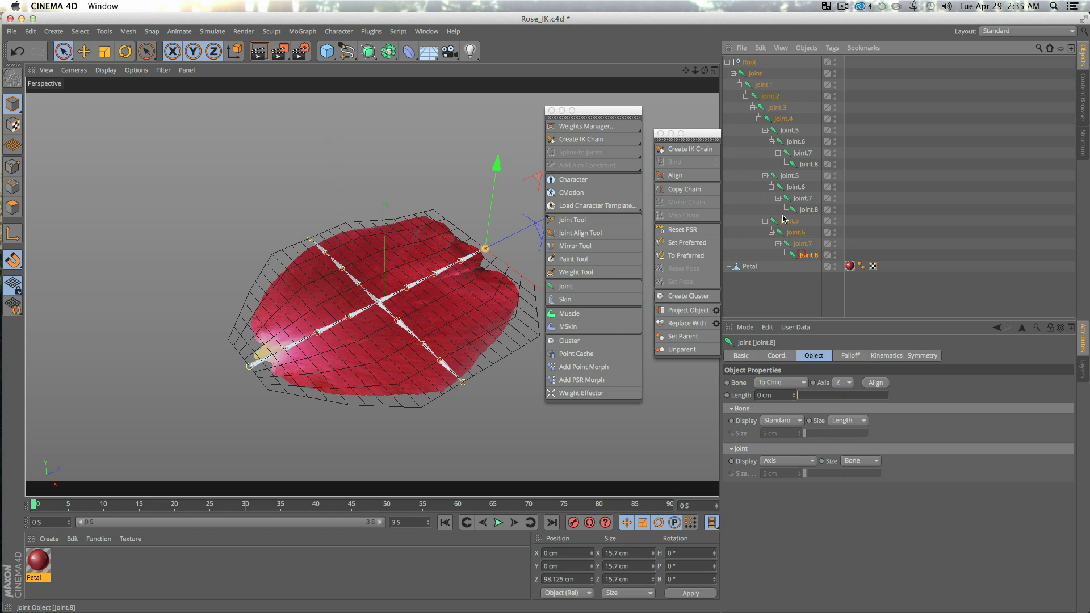
left_click(757, 74, "shift")
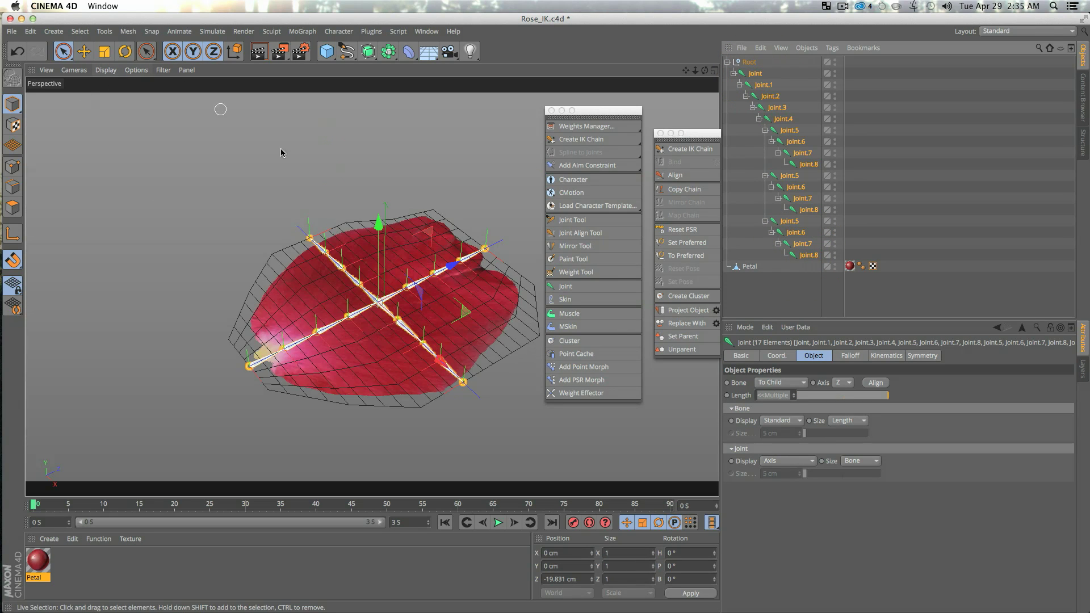
left_click(135, 70)
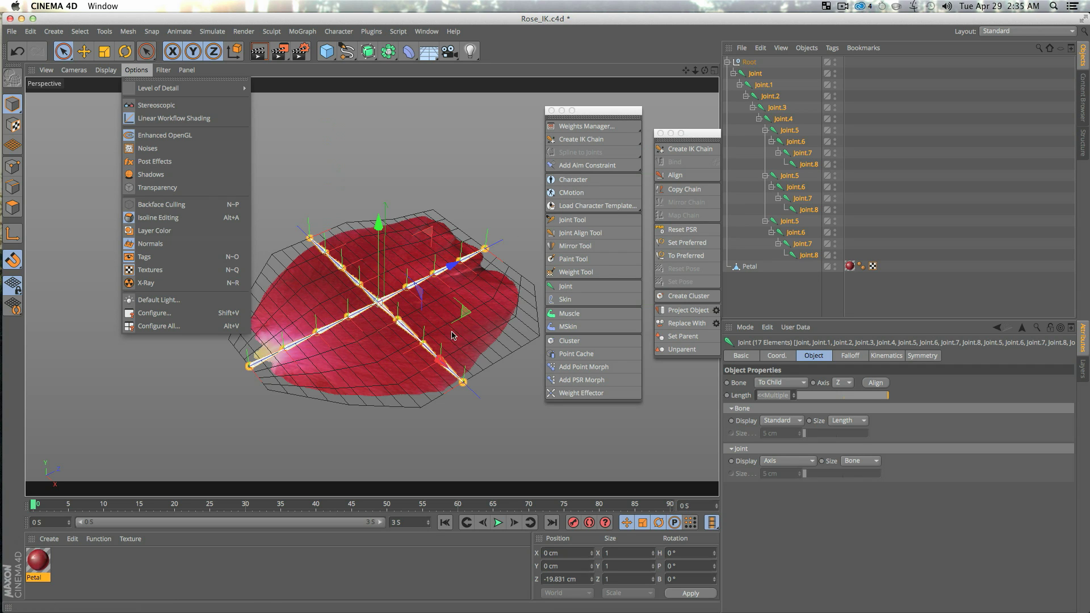
left_click(434, 159)
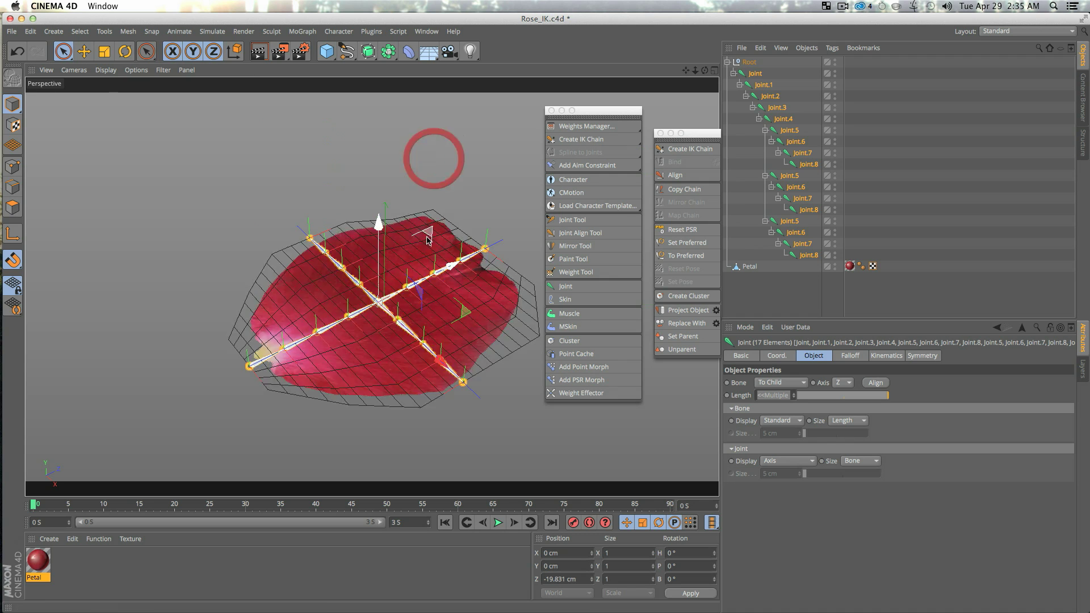
Create an IK chain from the first joint under Root to Joint.8 at the petal's tip and rename its goal MAIN IK.
middle_click_drag(423, 226, 339, 205, "alt")
left_click_drag(345, 214, 339, 217, "alt")
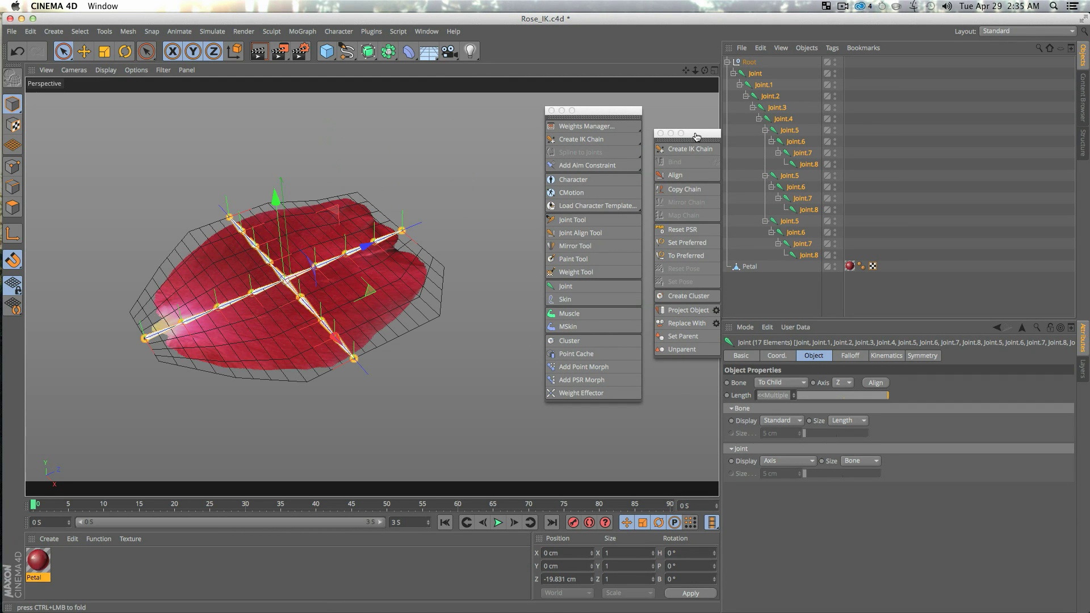
left_click_drag(696, 134, 692, 134)
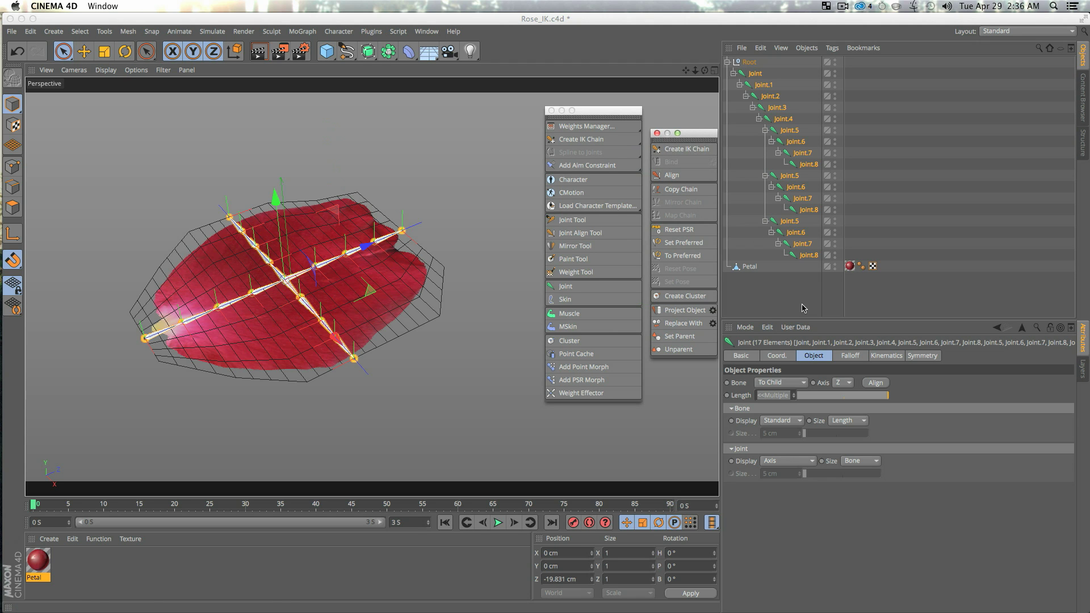
left_click(755, 73)
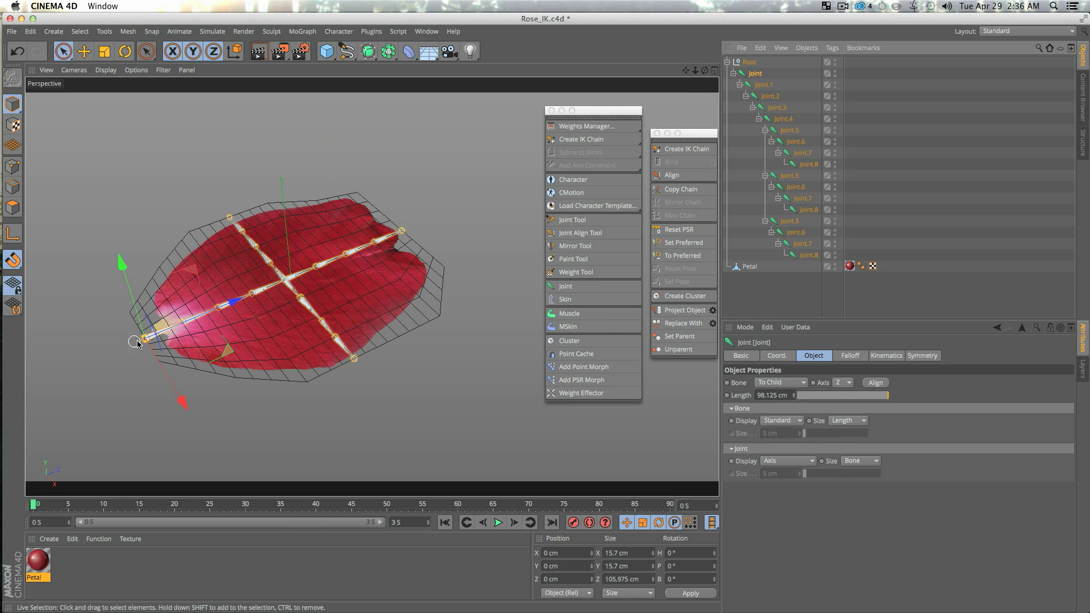
left_click(809, 255)
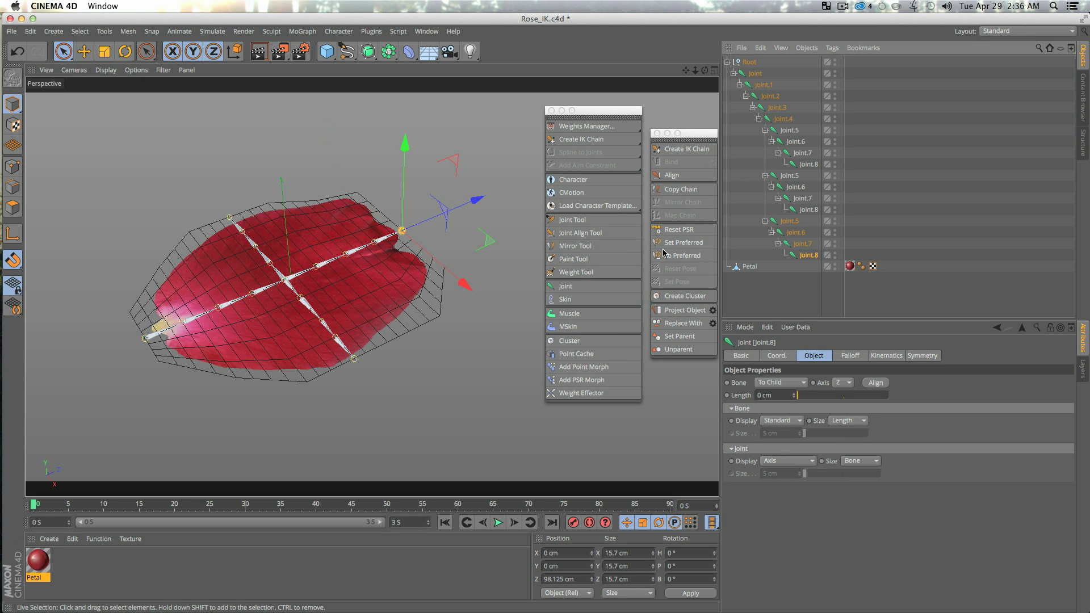
left_click(828, 287)
left_click(756, 74)
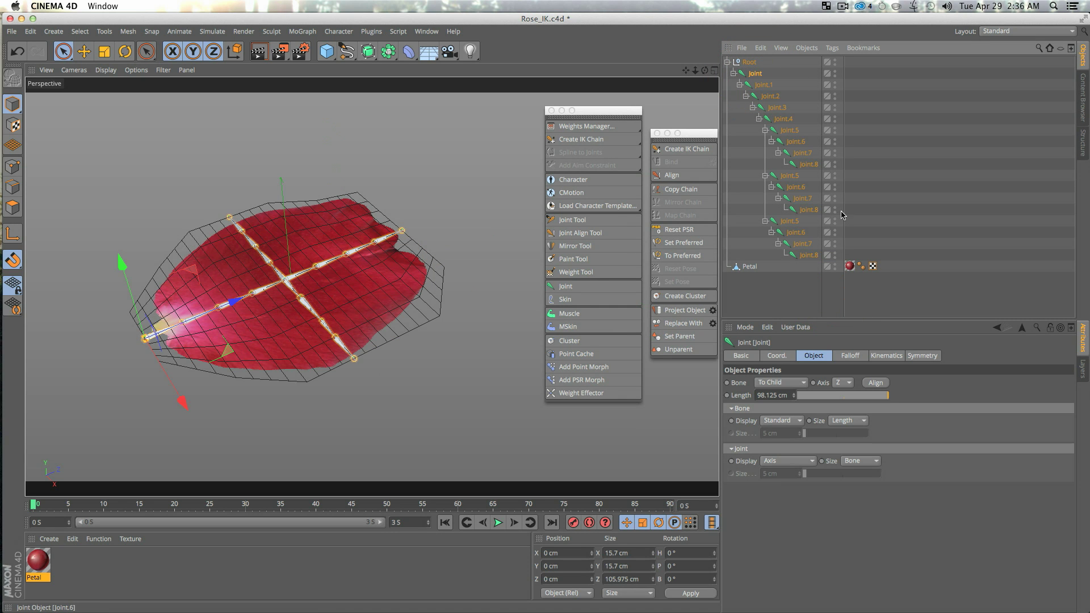
left_click(811, 256, "ctrl")
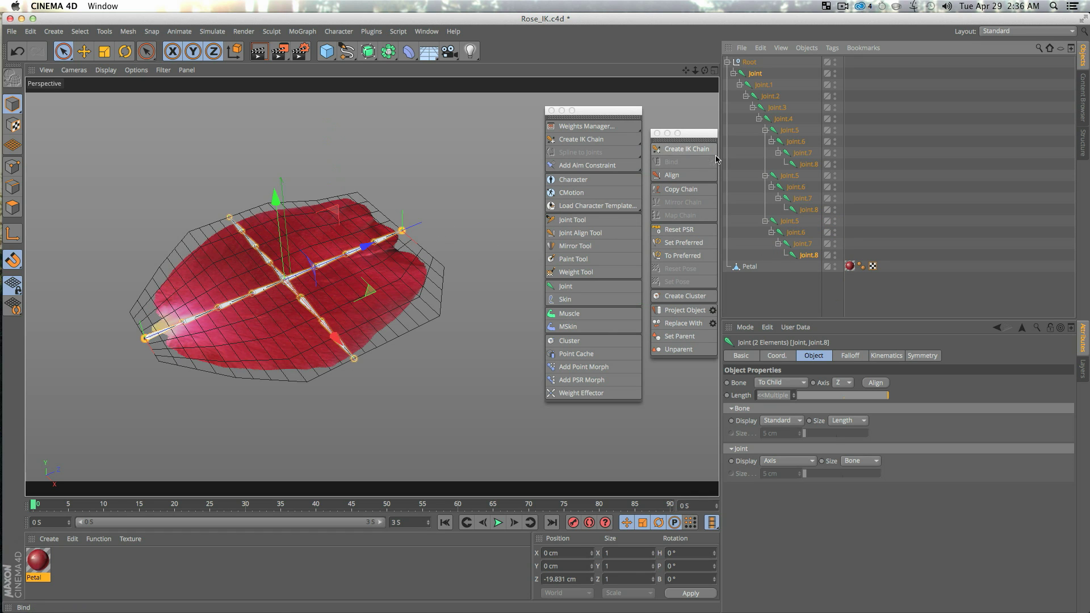
left_click(685, 149)
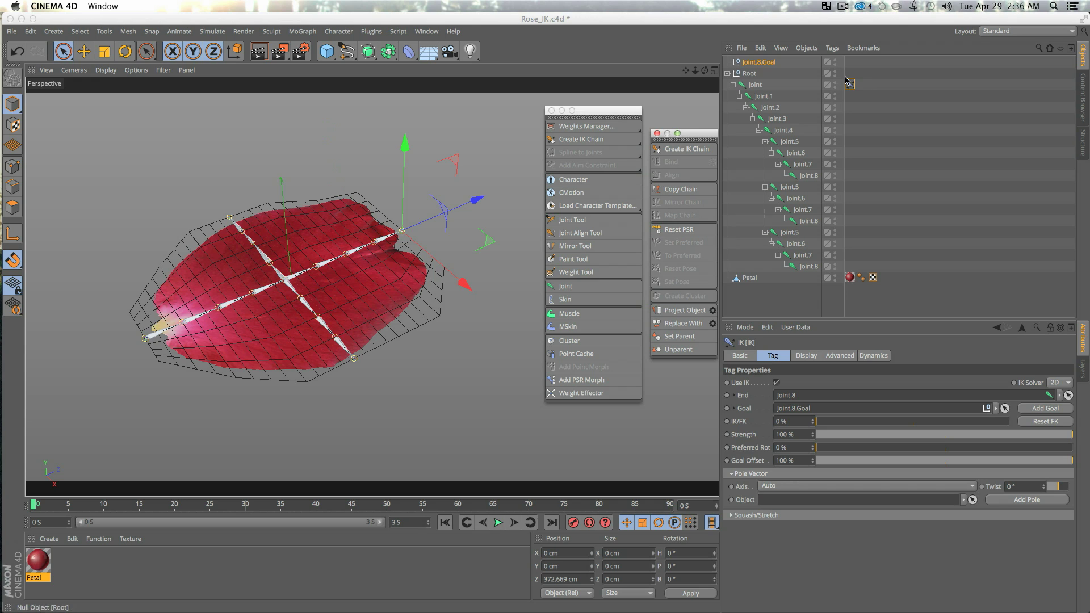
double_click(761, 63)
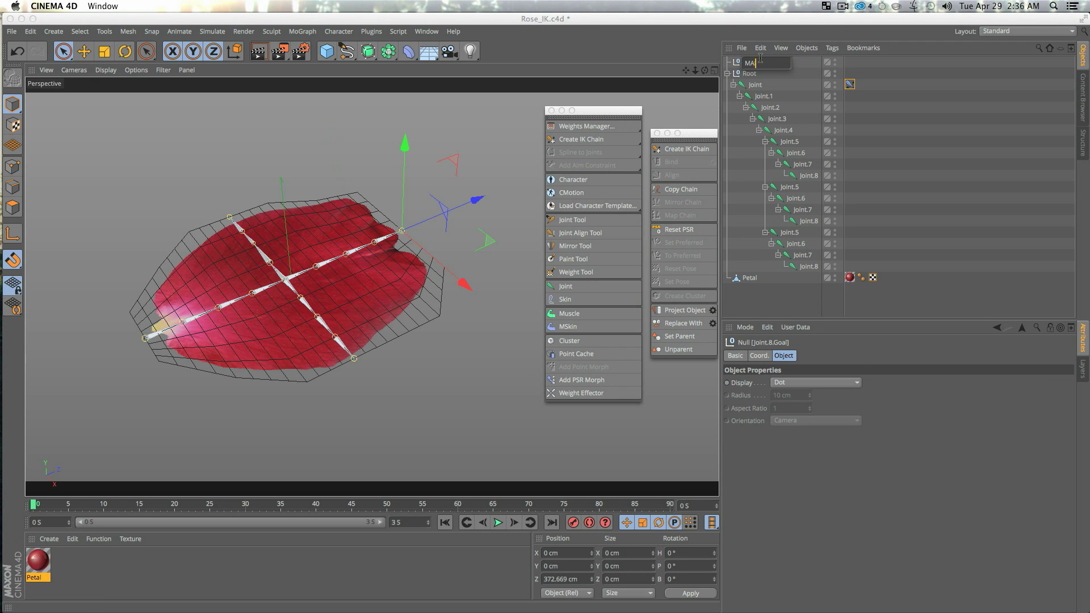
key("Return")
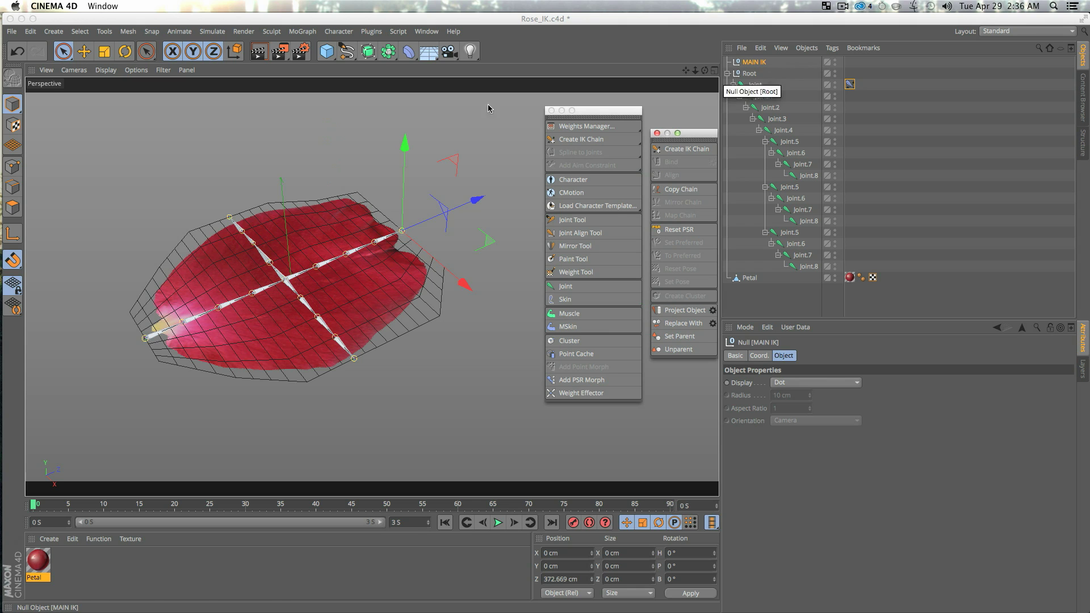
Test the main IK chain by moving the MAIN IK goal around, and undo the move.
left_click(12, 262)
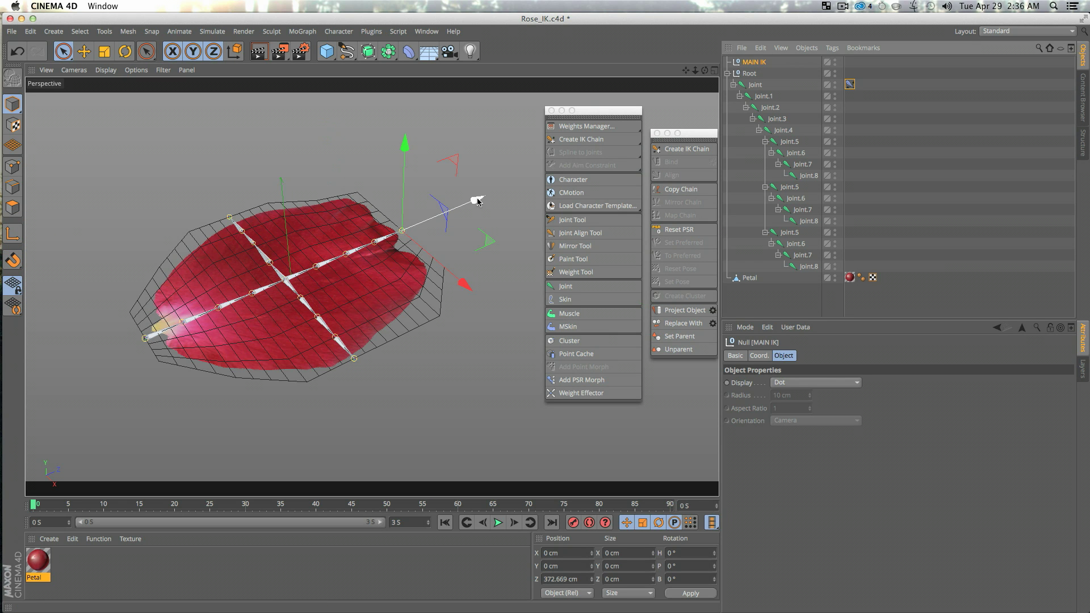
left_click_drag(477, 201, 412, 259)
key("super+z")
key("super+z")
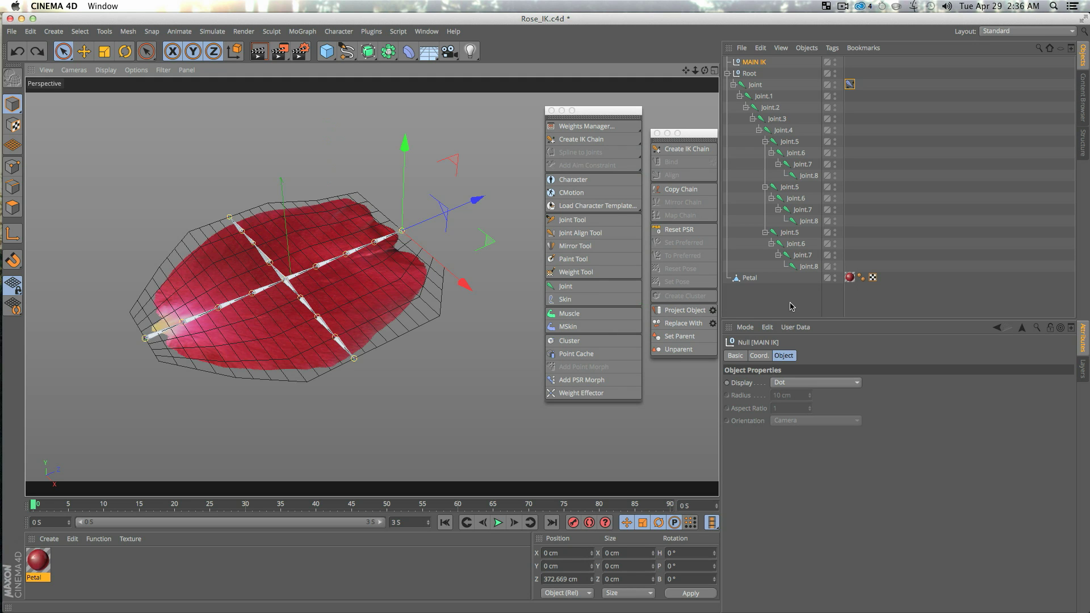
Add a null, lower it beneath the petal's centre to about Y -176 cm, and rename it MAIN BEND.
left_click(793, 307)
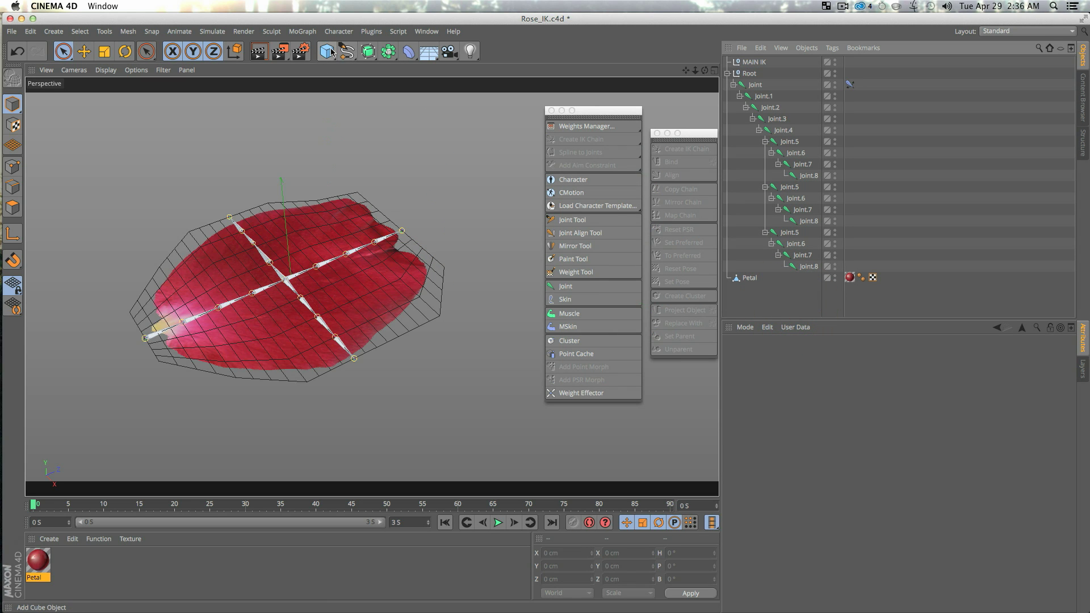
left_click_drag(329, 54, 359, 69)
left_click_drag(284, 356, 295, 297, "alt")
left_click_drag(313, 373, 329, 424, "alt")
left_click_drag(351, 237, 248, 282, "alt")
double_click(748, 62)
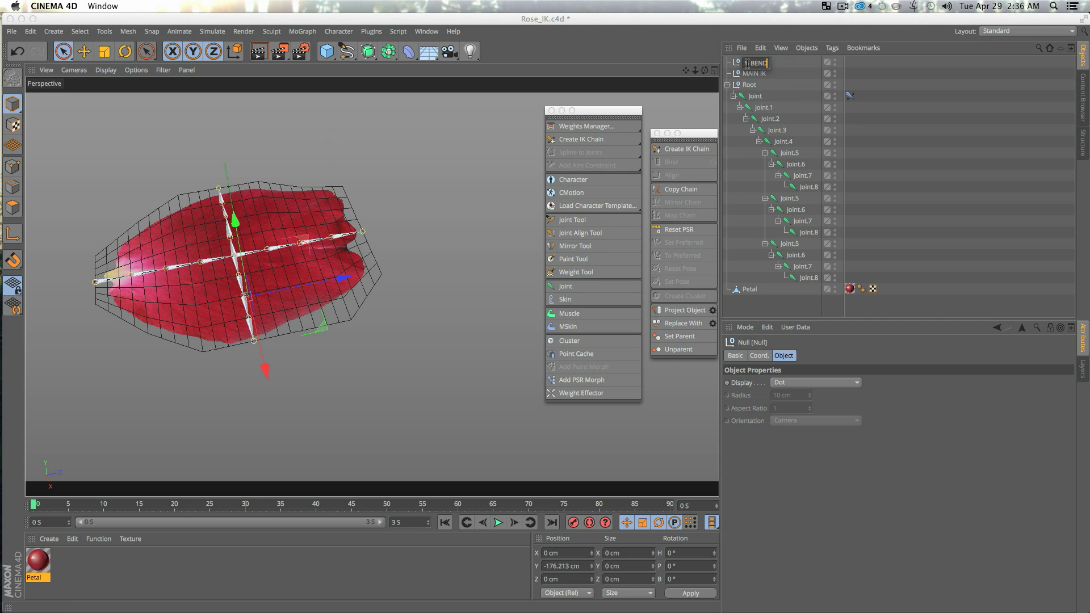
key("Return")
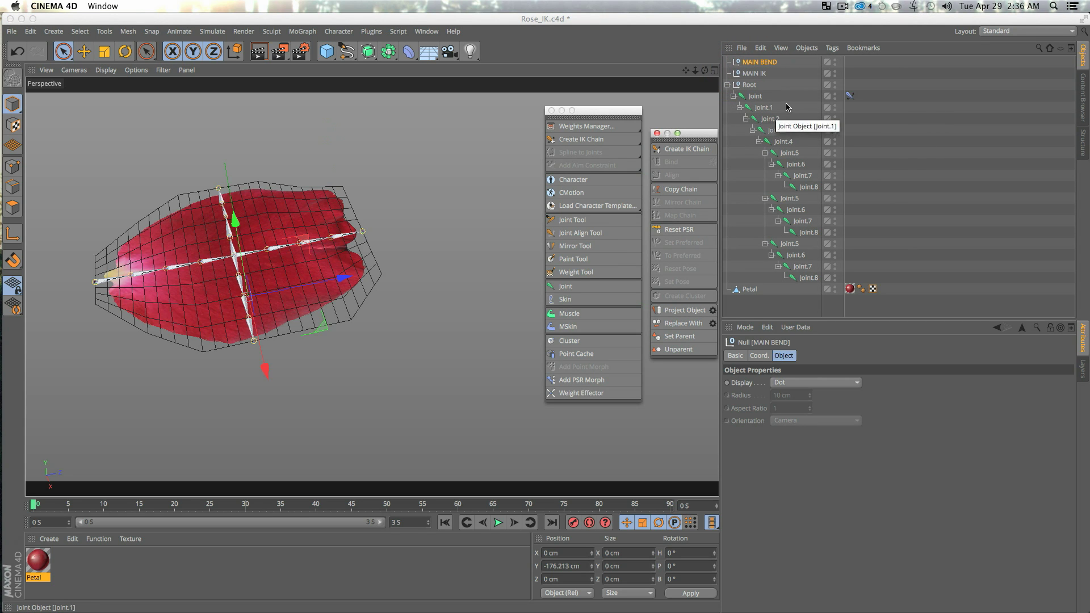
In the base joint's IK tag, set MAIN BEND as the pole vector object with its axis on Y.
left_click(850, 96)
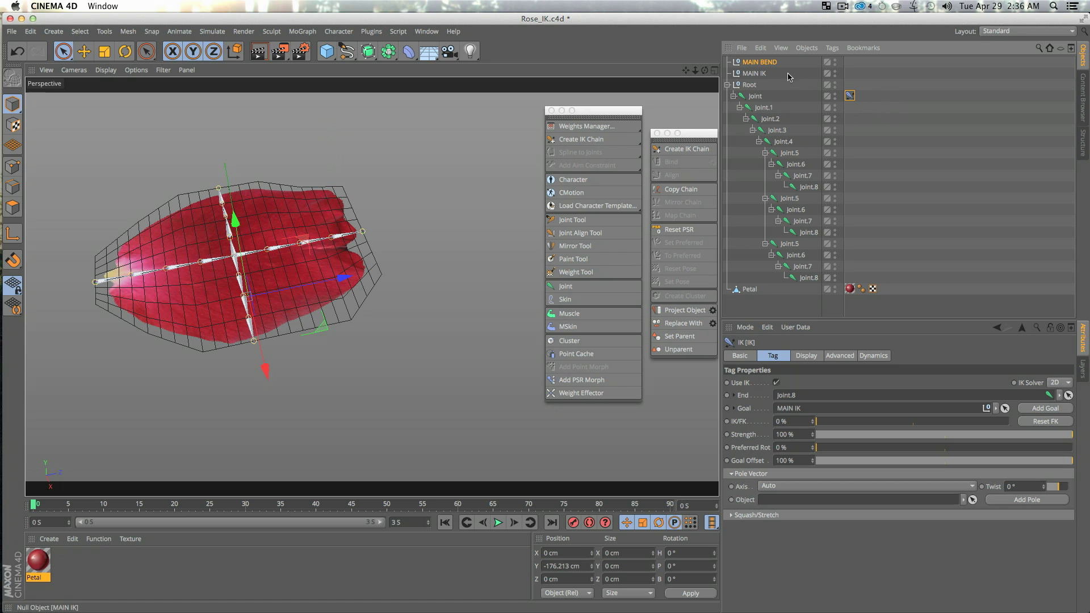
left_click_drag(762, 64, 783, 293)
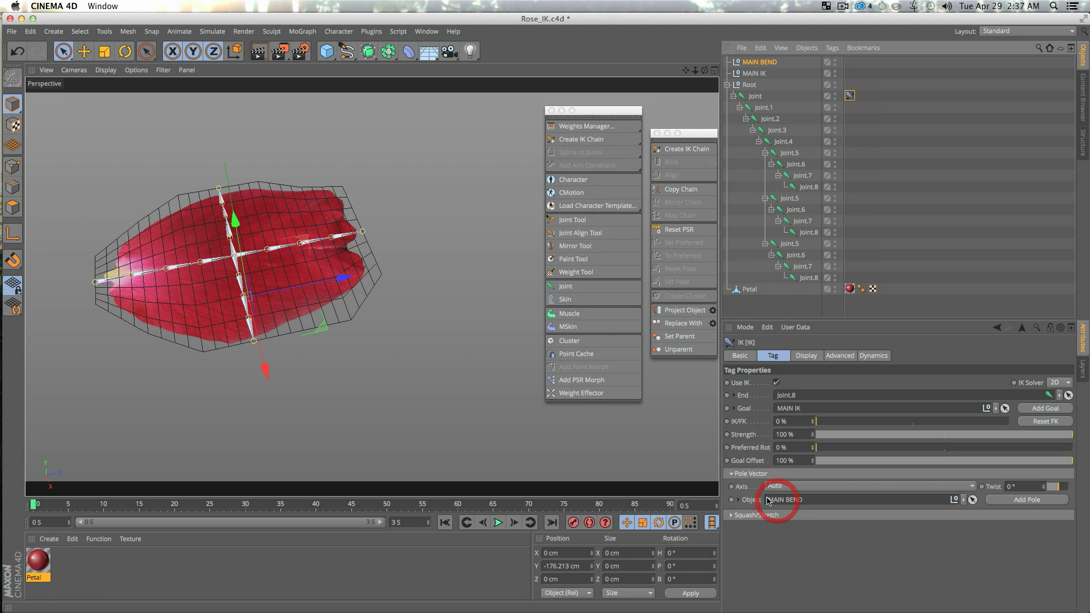
left_click(779, 487)
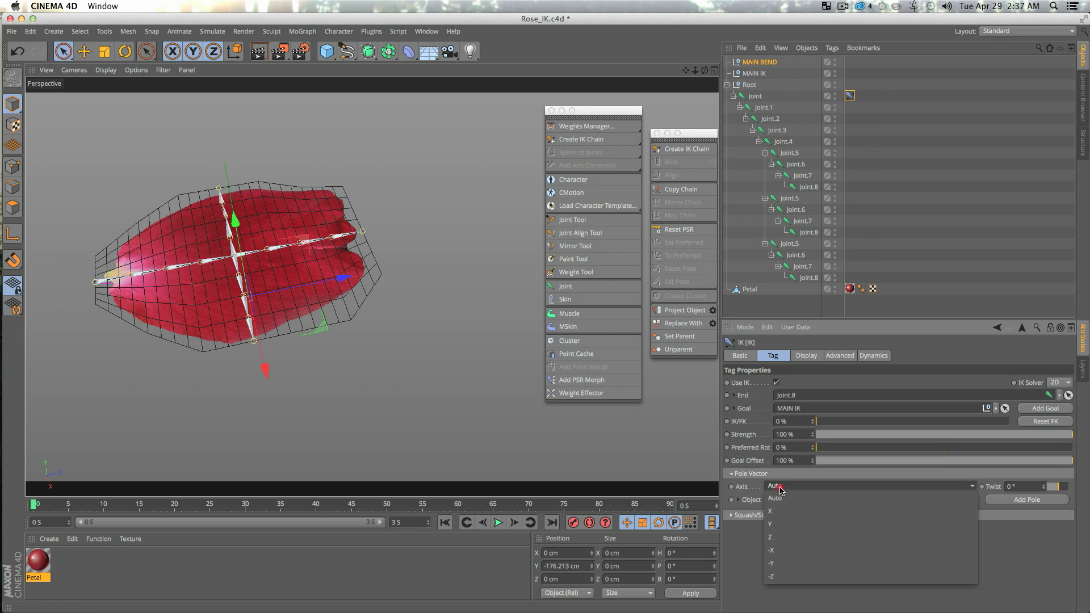
left_click(779, 525)
Test the petal's bending from the side by moving the MAIN IK goal, and return it to its original position.
left_click_drag(304, 317, 333, 248, "alt")
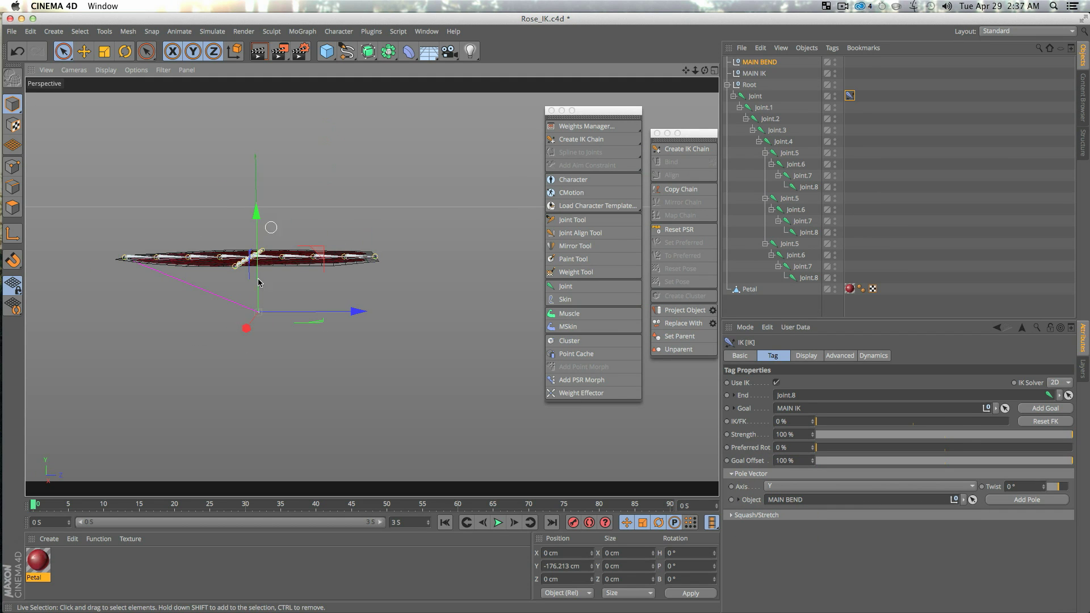
left_click(755, 73)
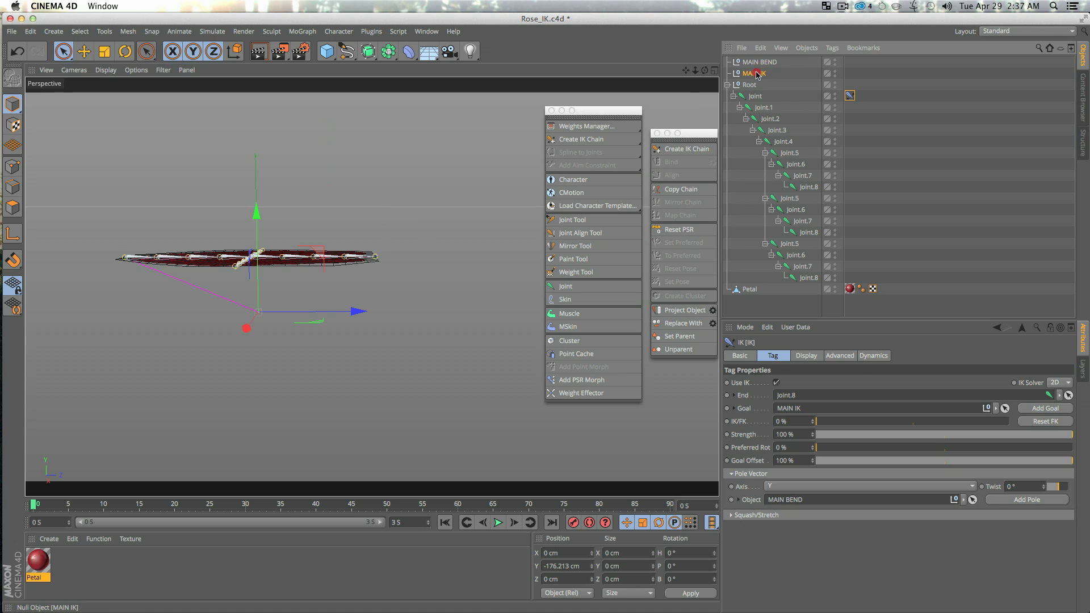
mouse_move(472, 258)
left_mouse_down()
mouse_move(432, 263)
mouse_move(488, 261)
mouse_move(421, 262)
mouse_move(478, 263)
left_mouse_up()
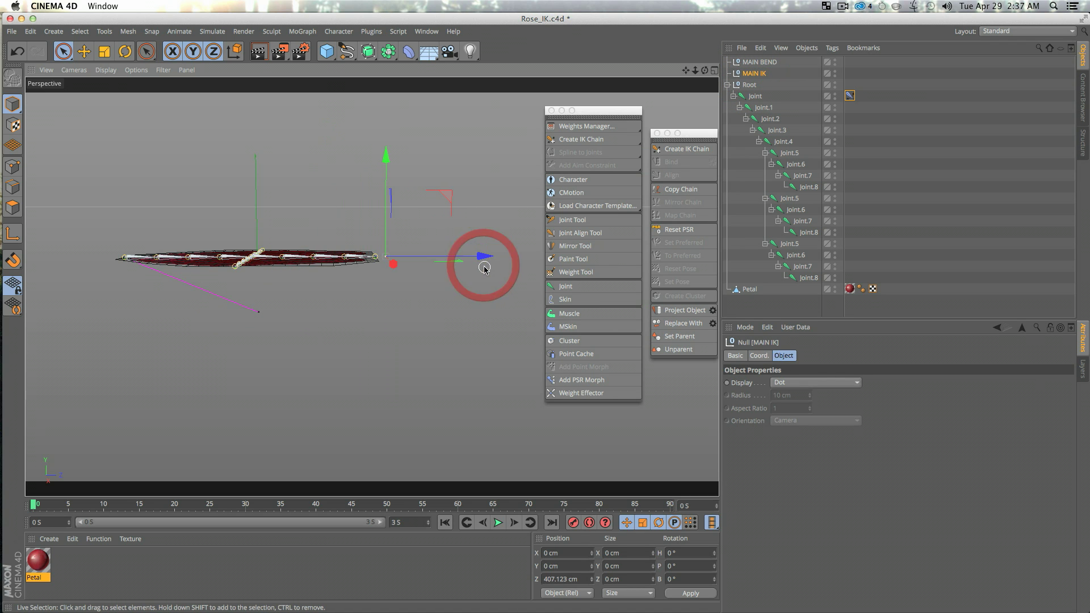
left_click_drag(359, 288, 403, 326, "alt")
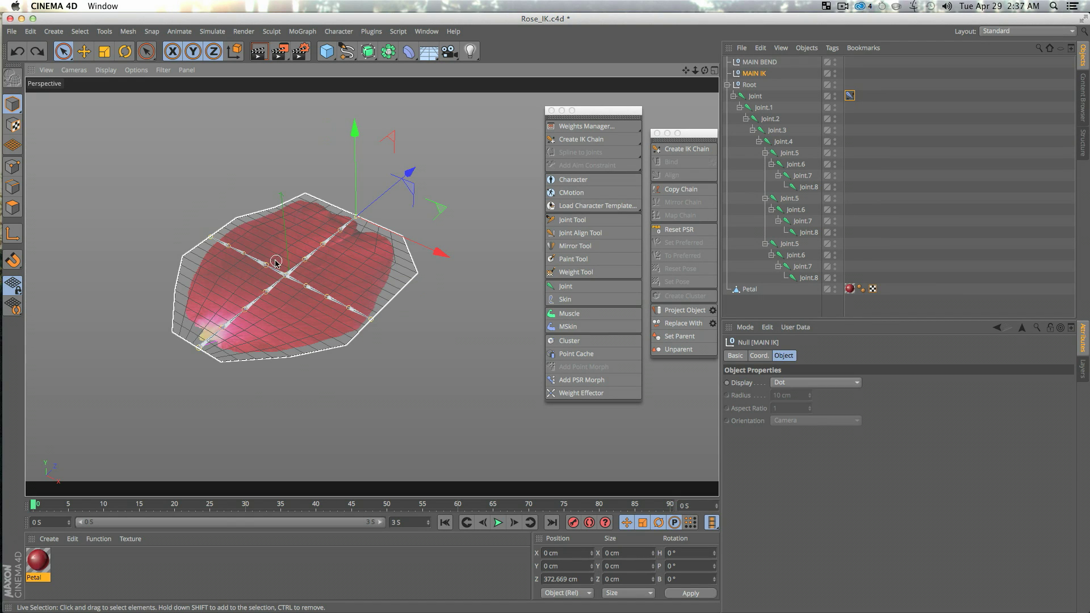
Create an IK chain from Joint.5 to Joint.8 along the petal's right branch and rename its goal RIGHT IK.
left_click(918, 187)
scroll(282, 290, "up", 3)
scroll(282, 290, "up", 2)
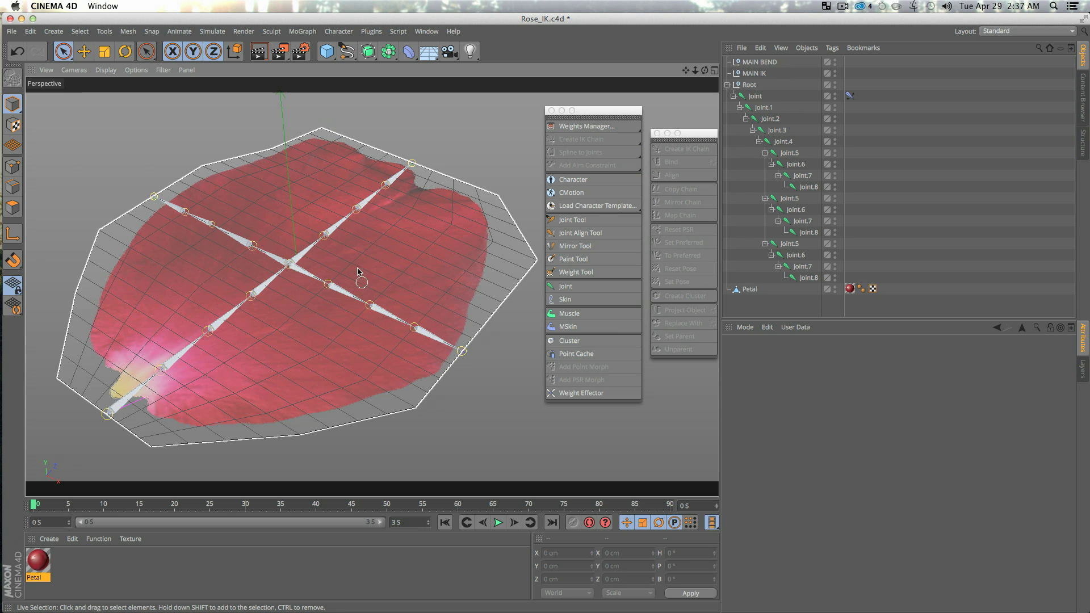
left_click(782, 142)
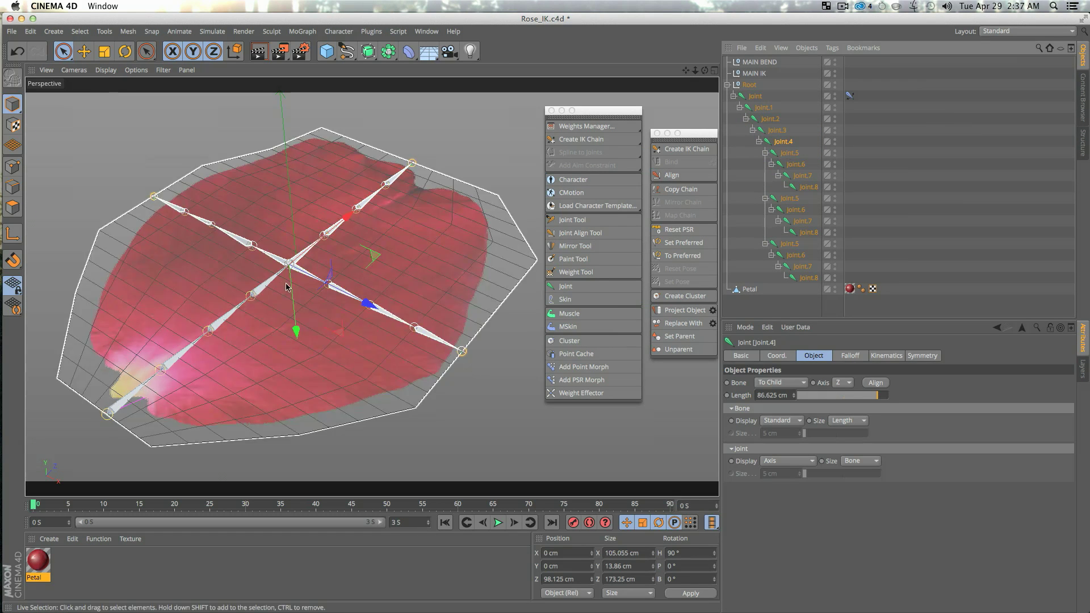
left_click(789, 155)
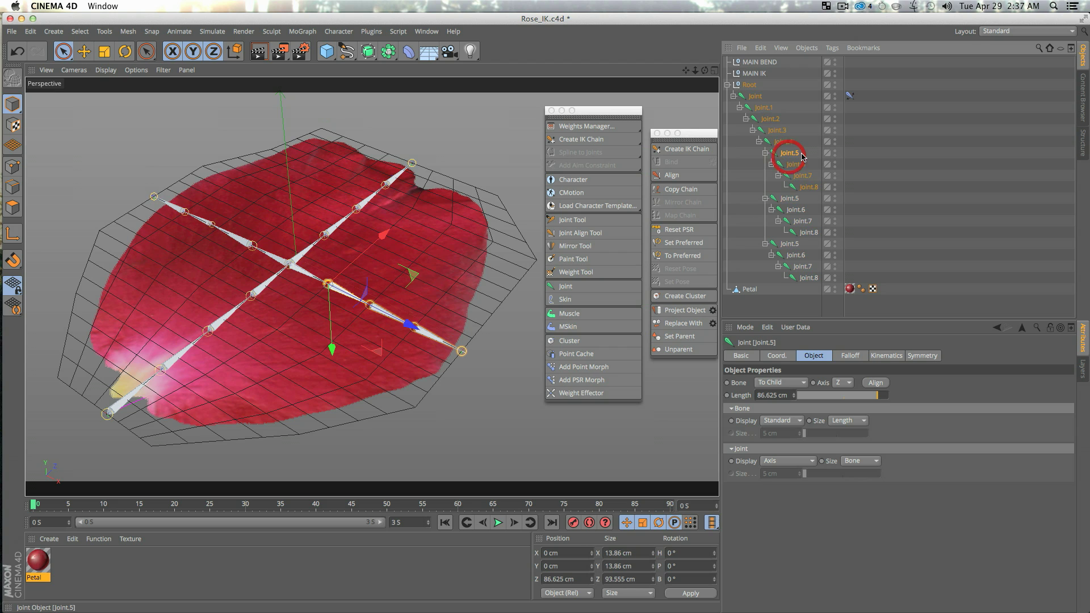
left_click(809, 188, "ctrl")
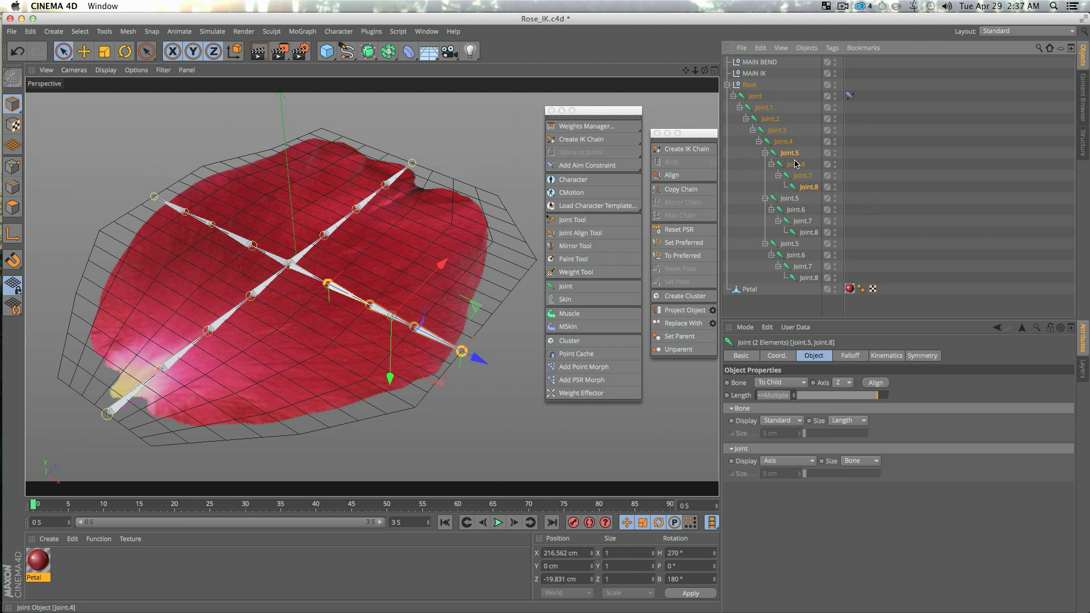
left_click(698, 149)
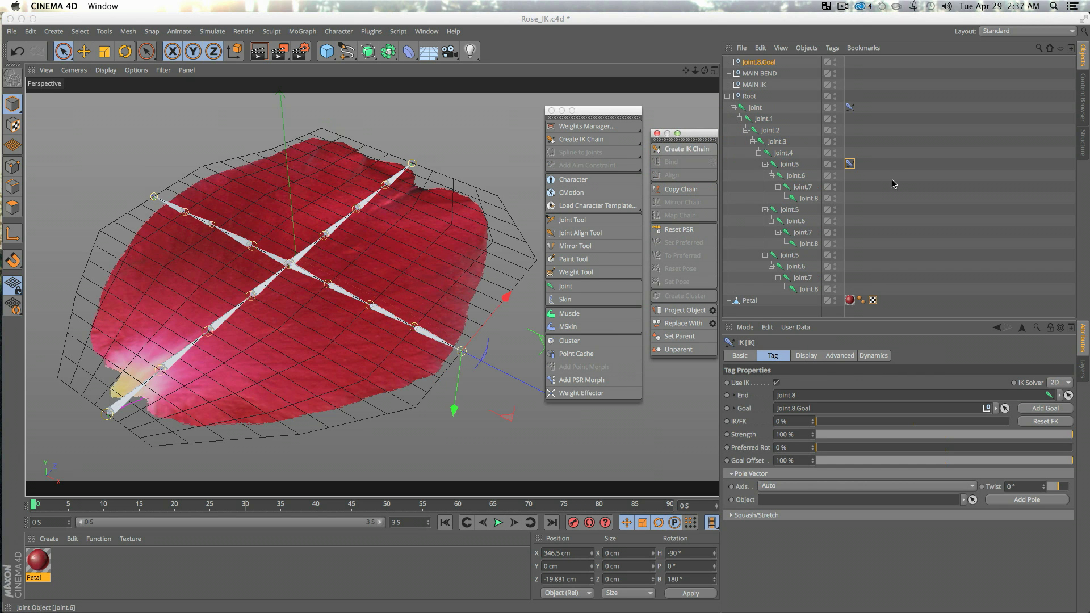
left_click(849, 165)
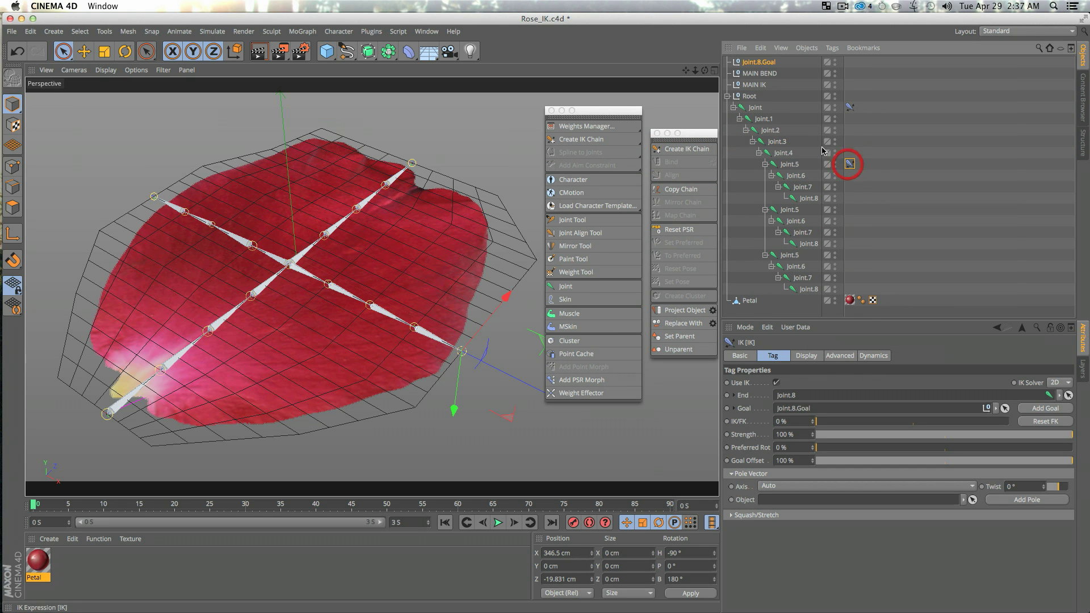
double_click(765, 65)
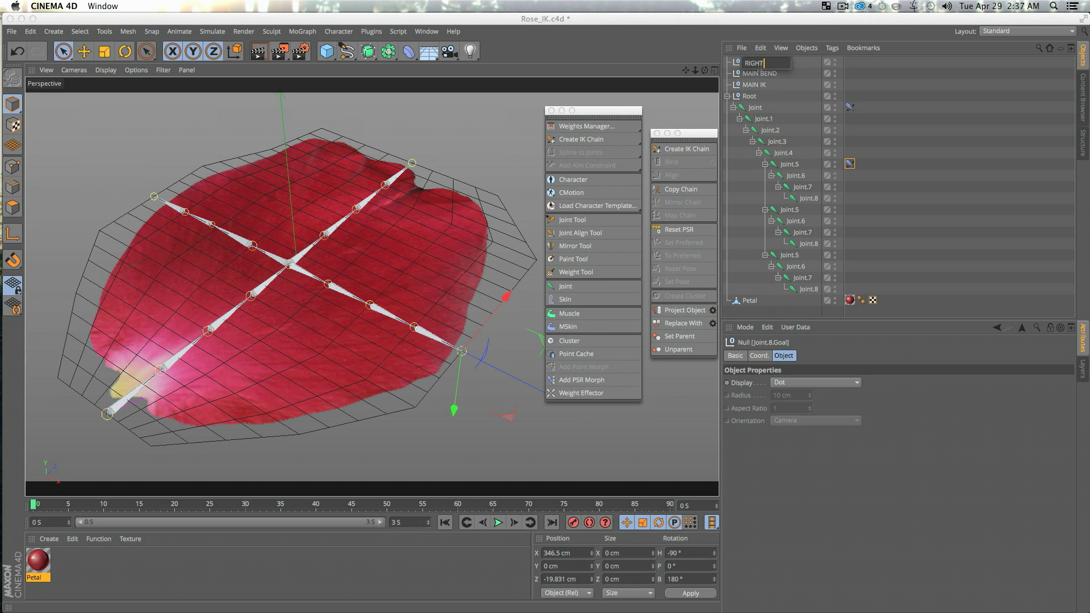
key("Return")
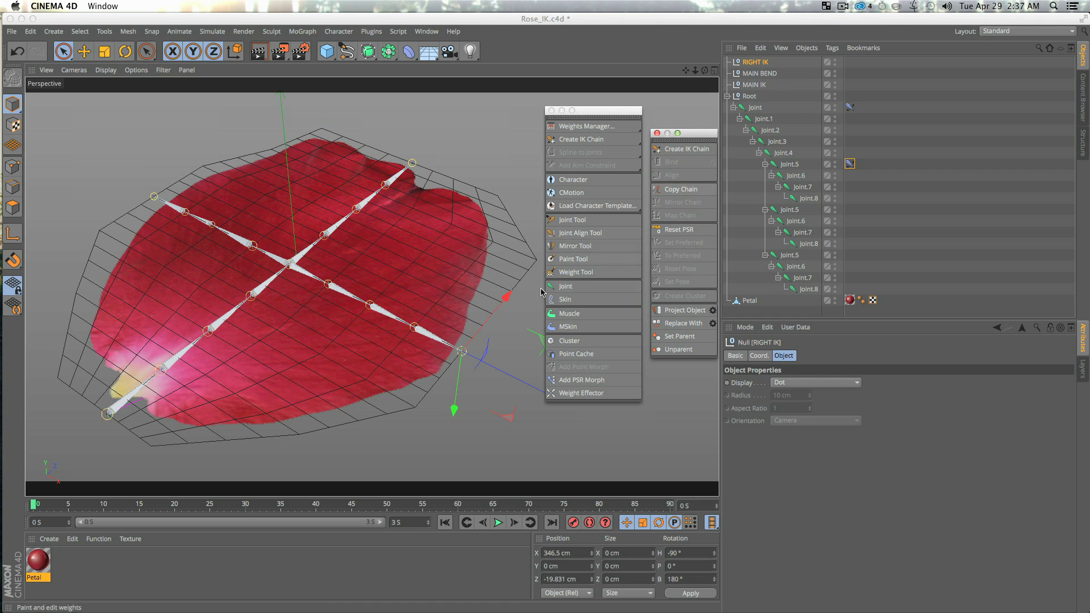
Duplicate the MAIN BEND null, rename the copy RIGH BEND, and show it in the Top view.
left_click_drag(382, 307, 407, 288, "alt")
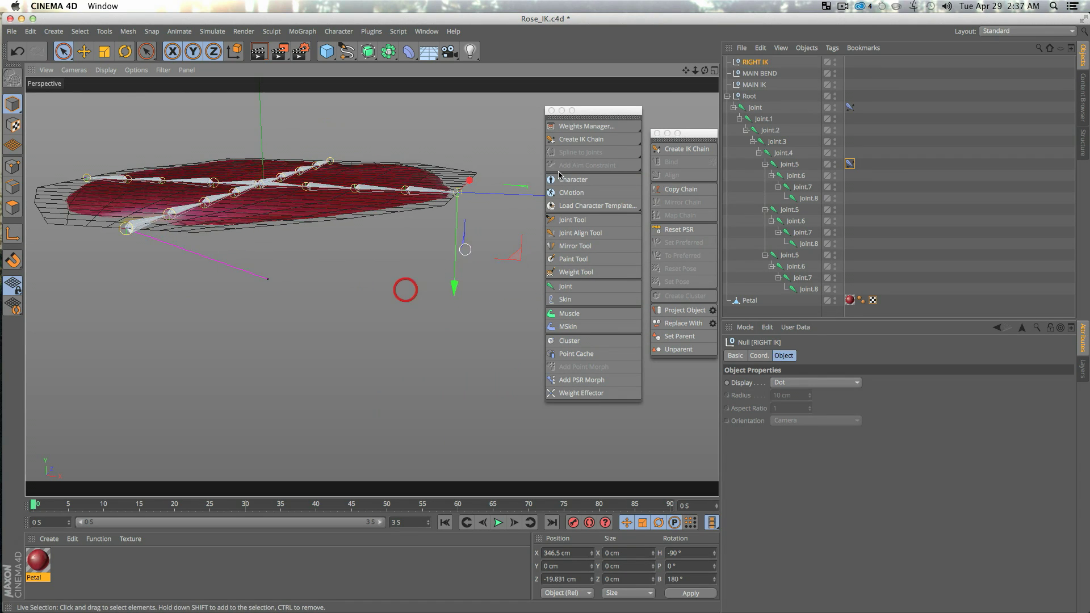
left_click(761, 74)
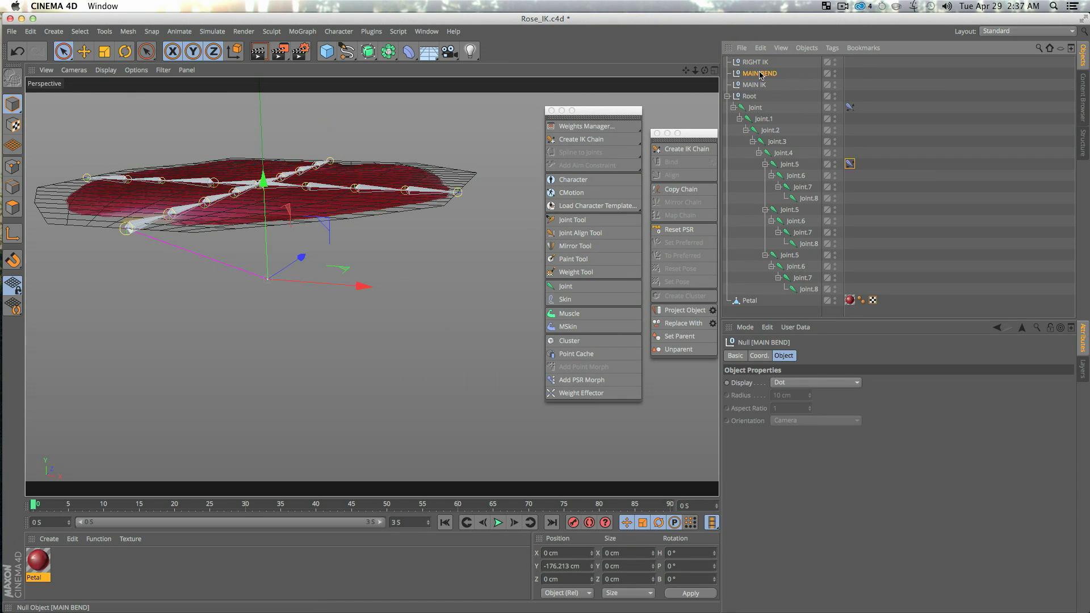
left_click_drag(761, 80, 762, 81, "ctrl")
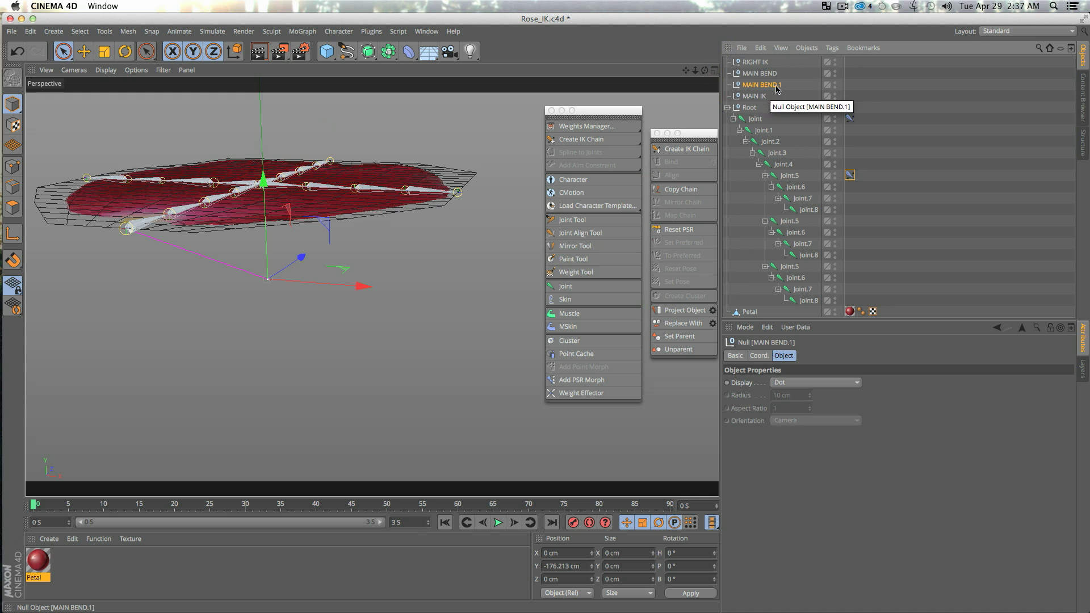
double_click(772, 86)
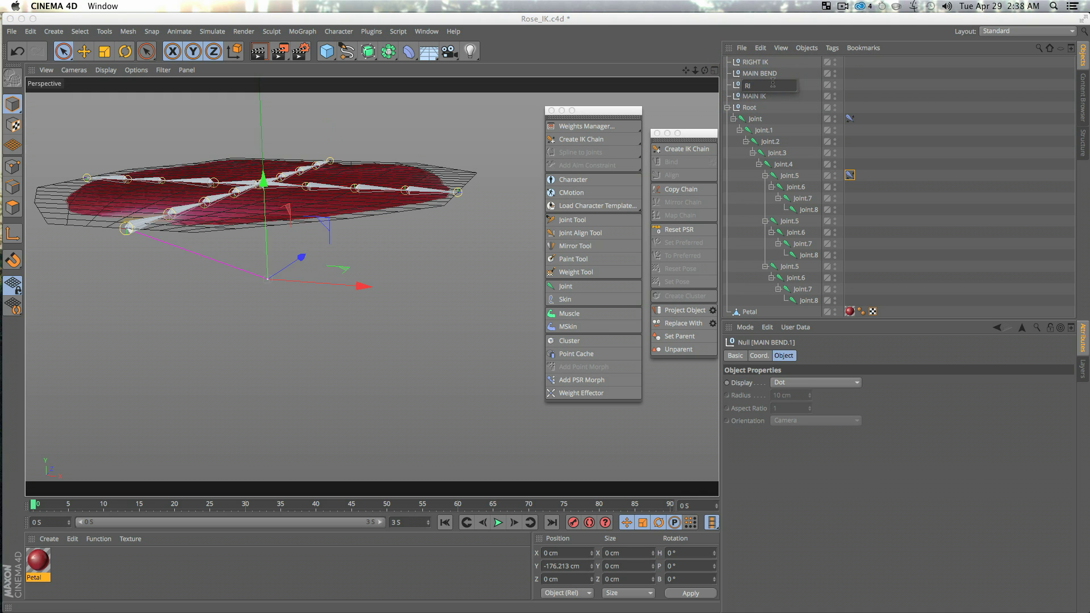
type("RIGH BEND")
key("Return")
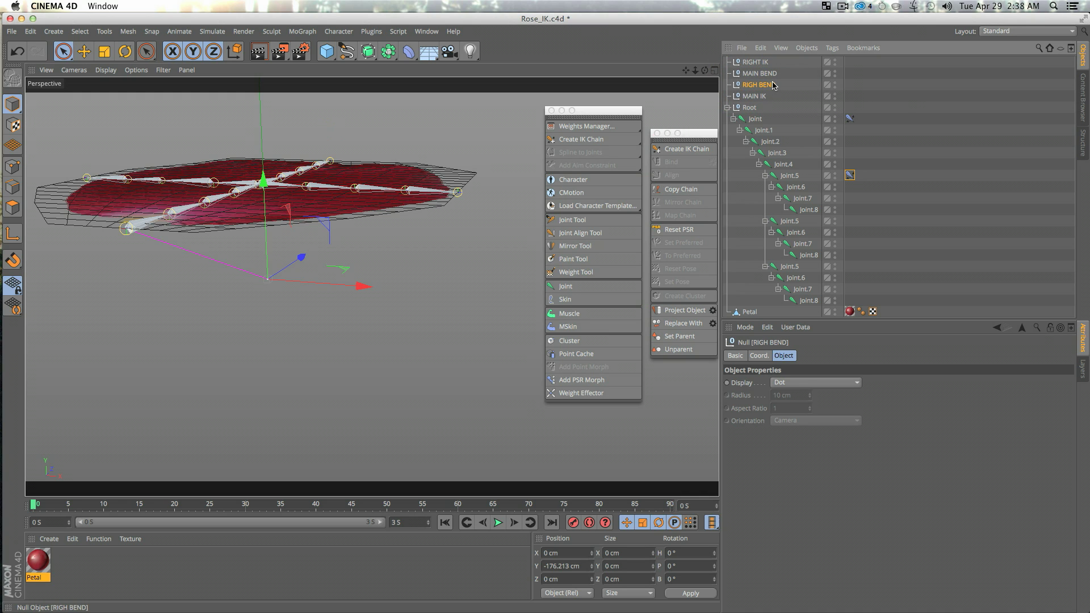
key("F2")
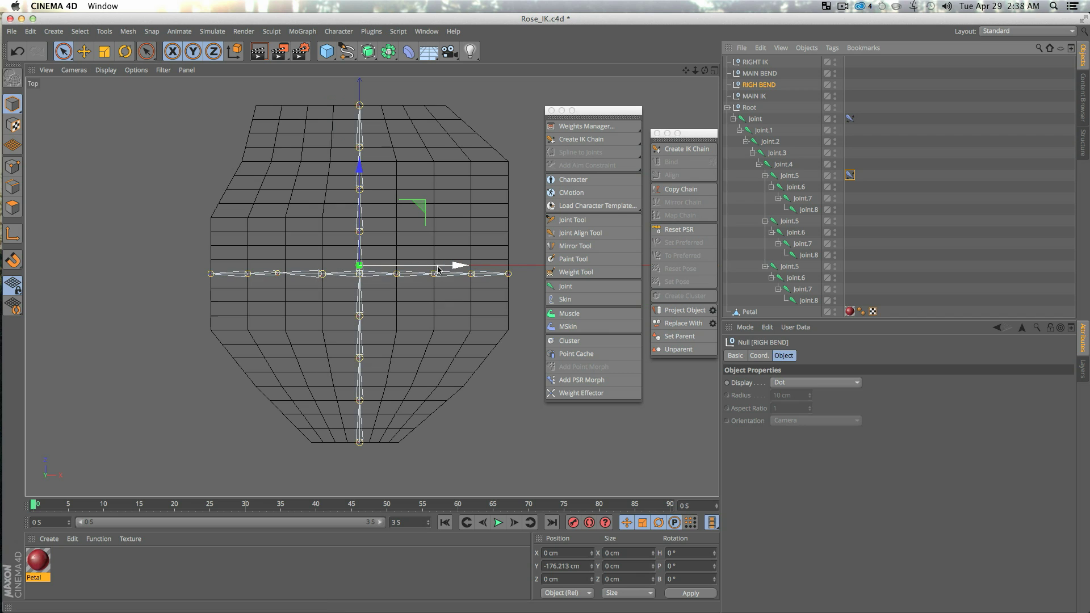
Move the RIGH BEND null along X to 170 cm, under the middle of the petal's right joint branch.
mouse_move(451, 266)
left_mouse_down()
mouse_move(536, 267)
mouse_move(523, 264)
left_mouse_up()
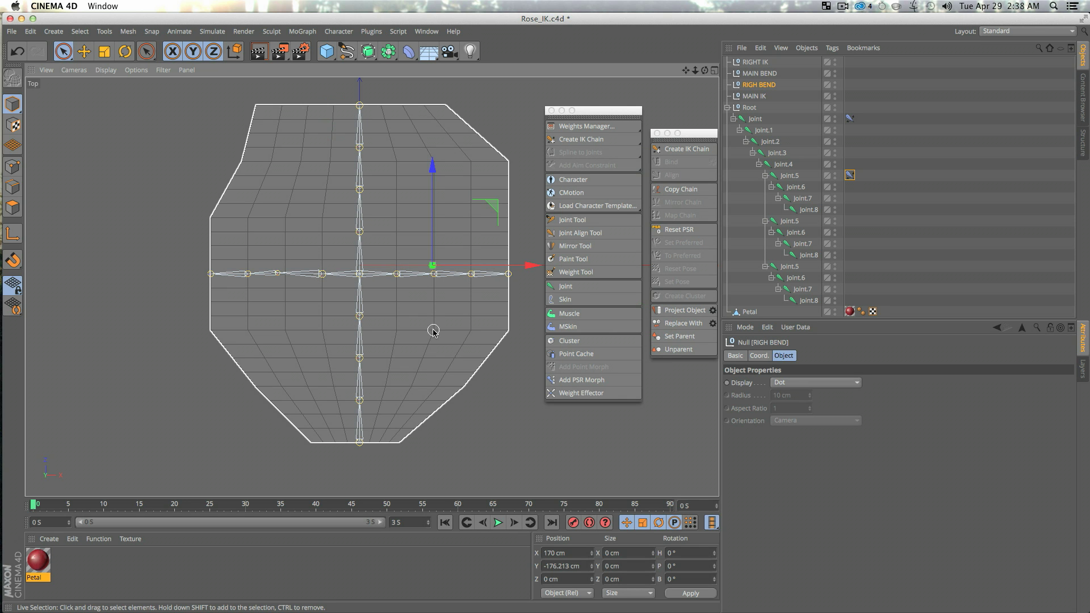
key("F1")
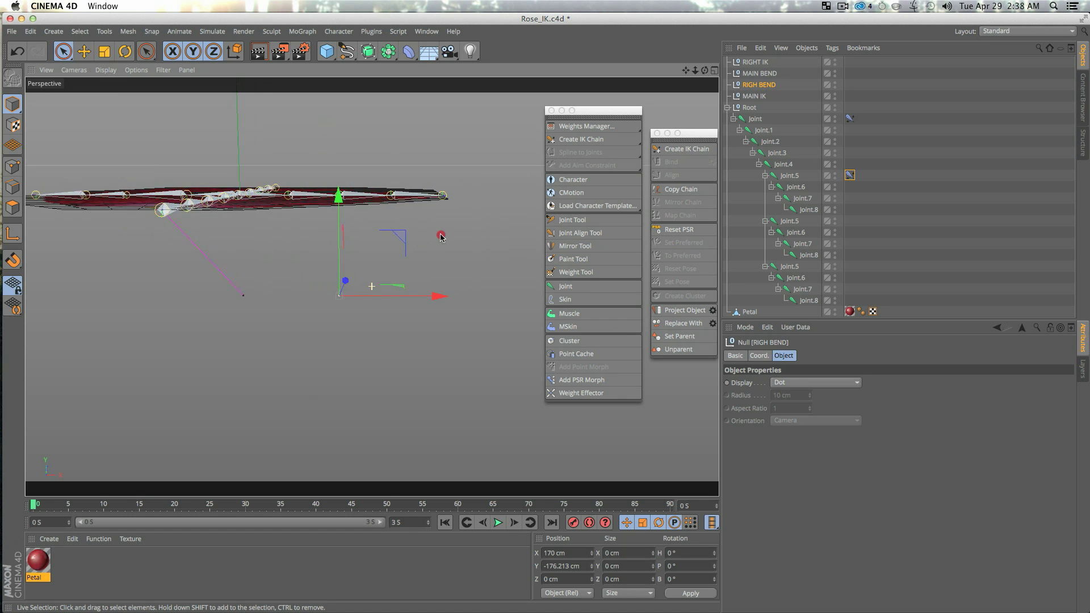
left_click_drag(441, 235, 345, 263, "alt")
In the IK tag of the right branch's Joint.5, set RIGH BEND as the pole vector object with its axis on Y.
left_click(850, 175)
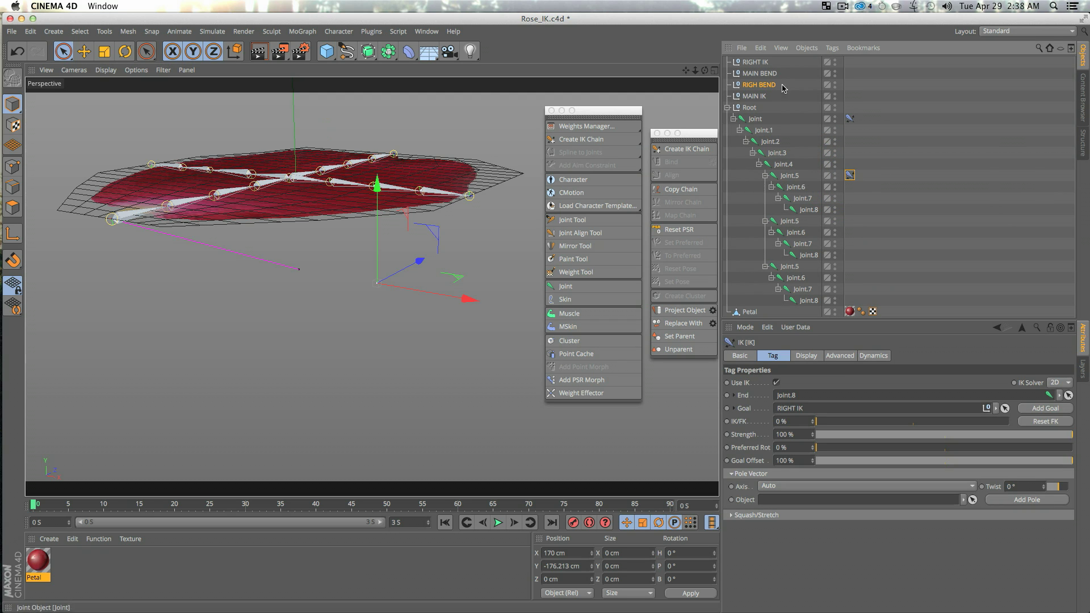
left_click_drag(763, 87, 807, 409)
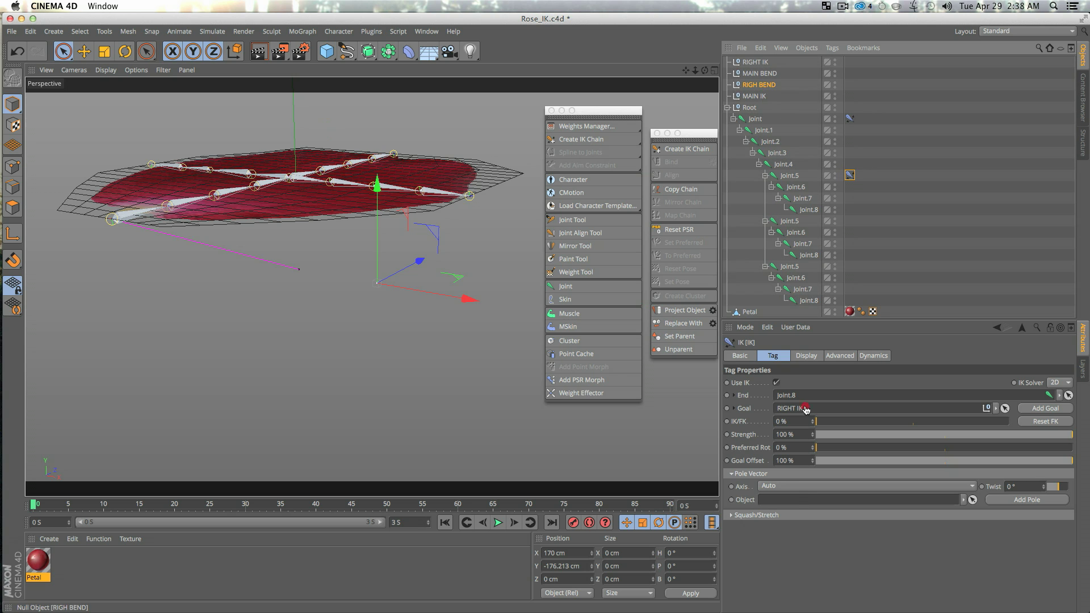
left_click(776, 487)
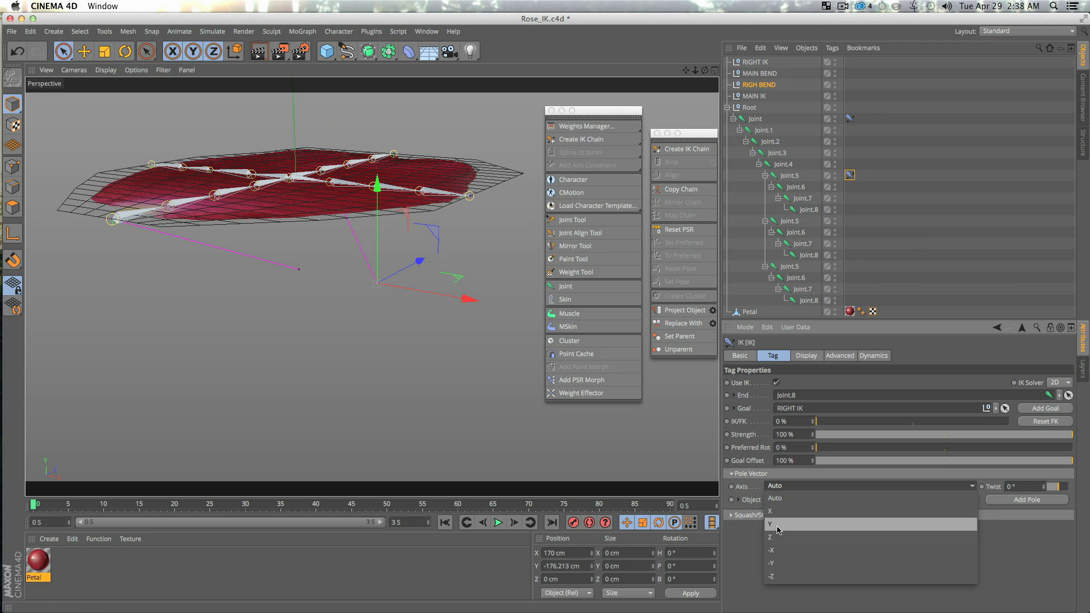
left_click(772, 524)
left_click_drag(475, 305, 456, 344, "alt")
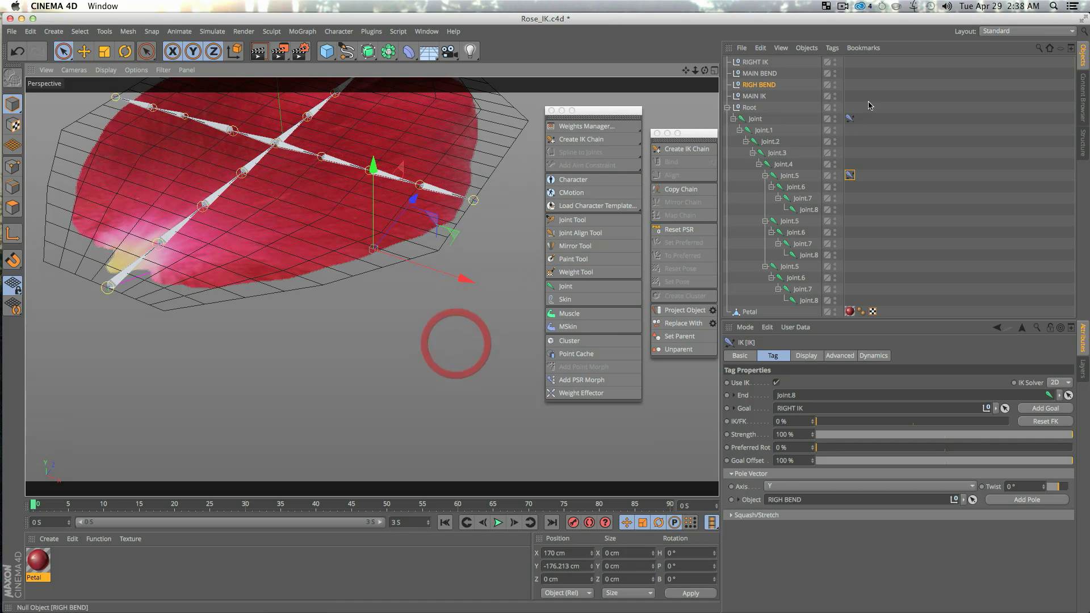
left_click(971, 208)
Test the right branch's bending by moving the RIGHT IK goal, undo the move, and deselect the goal.
left_click(761, 86)
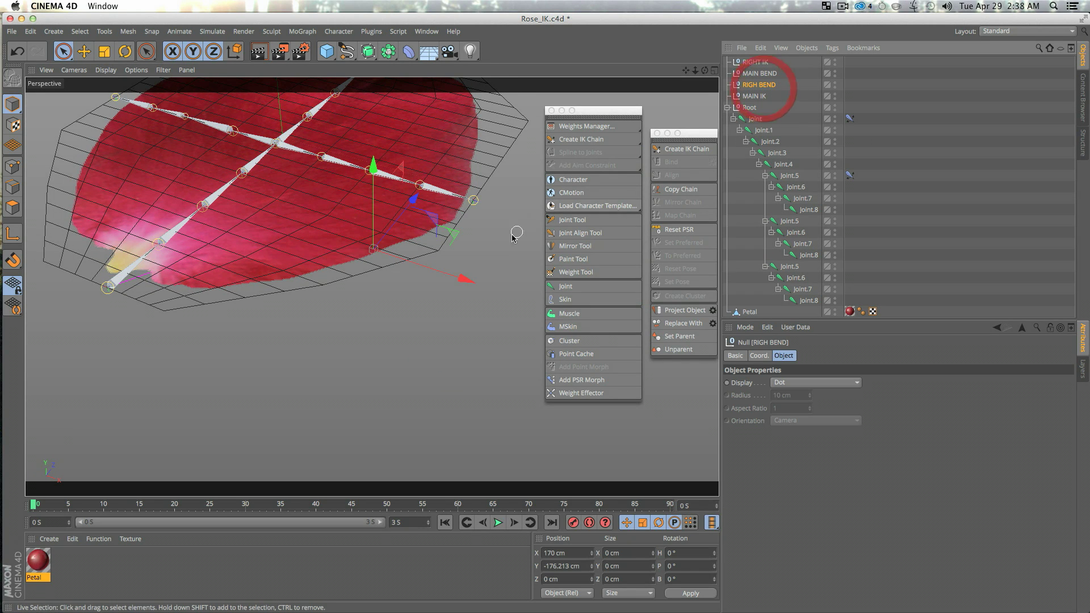
left_click(743, 48)
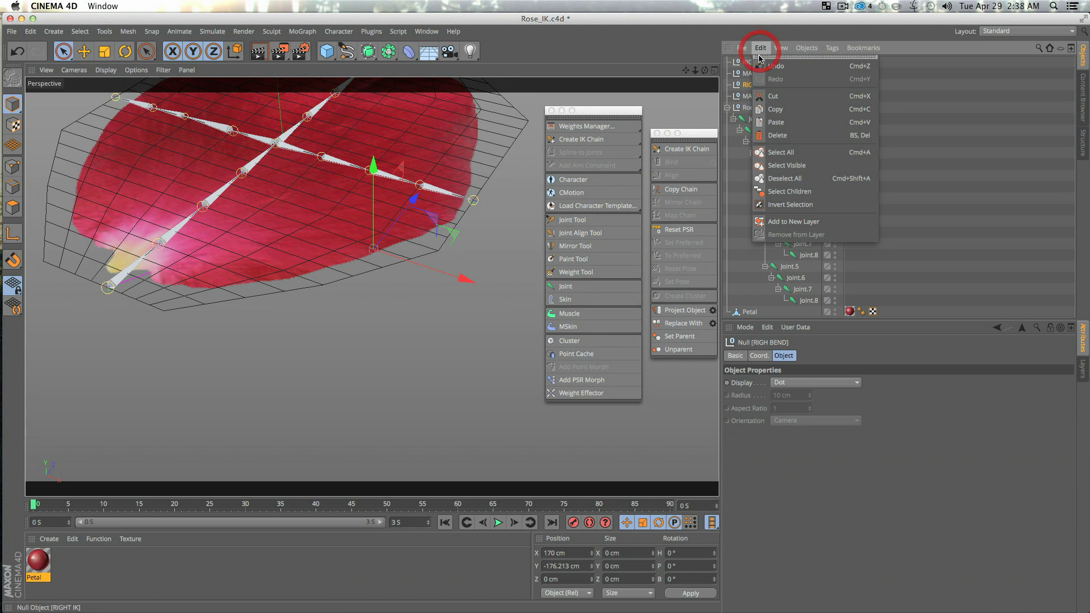
left_click(750, 63)
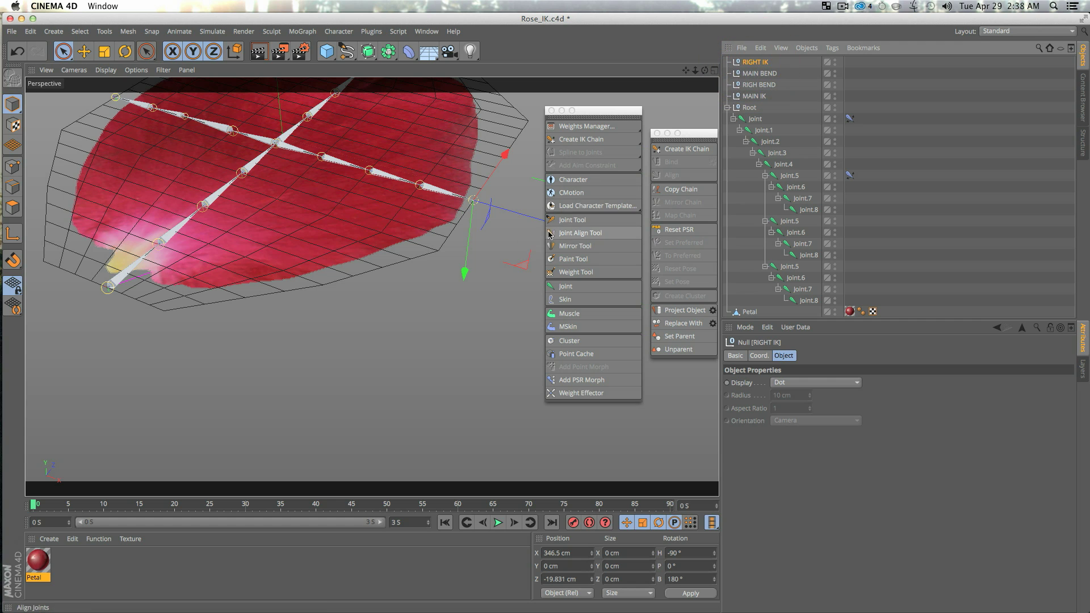
left_click_drag(539, 217, 509, 230)
key("ctrl+z")
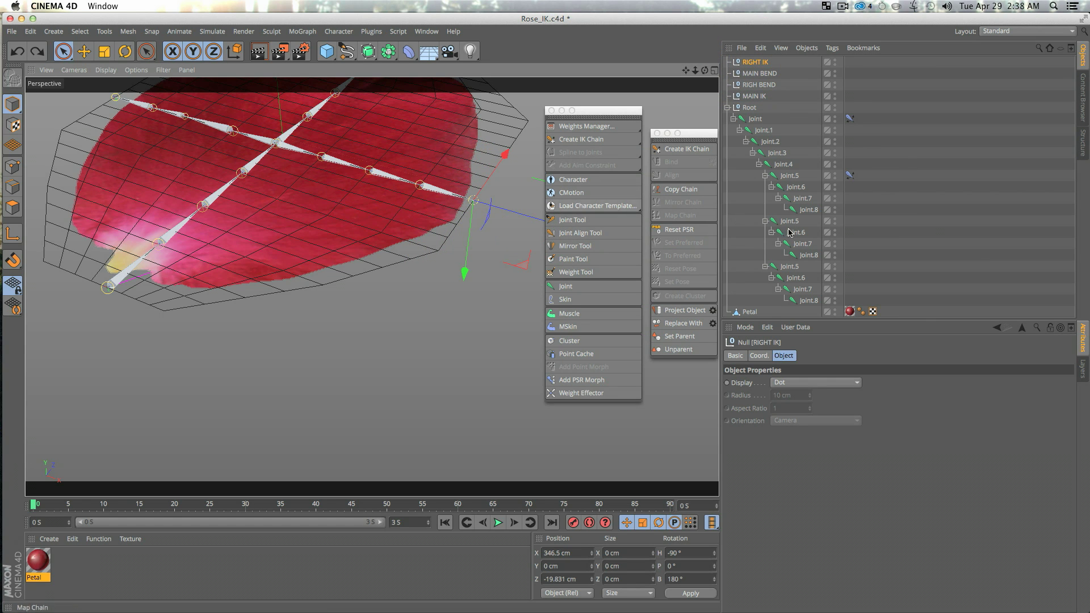
left_click(926, 216)
scroll(242, 176, "down", 4)
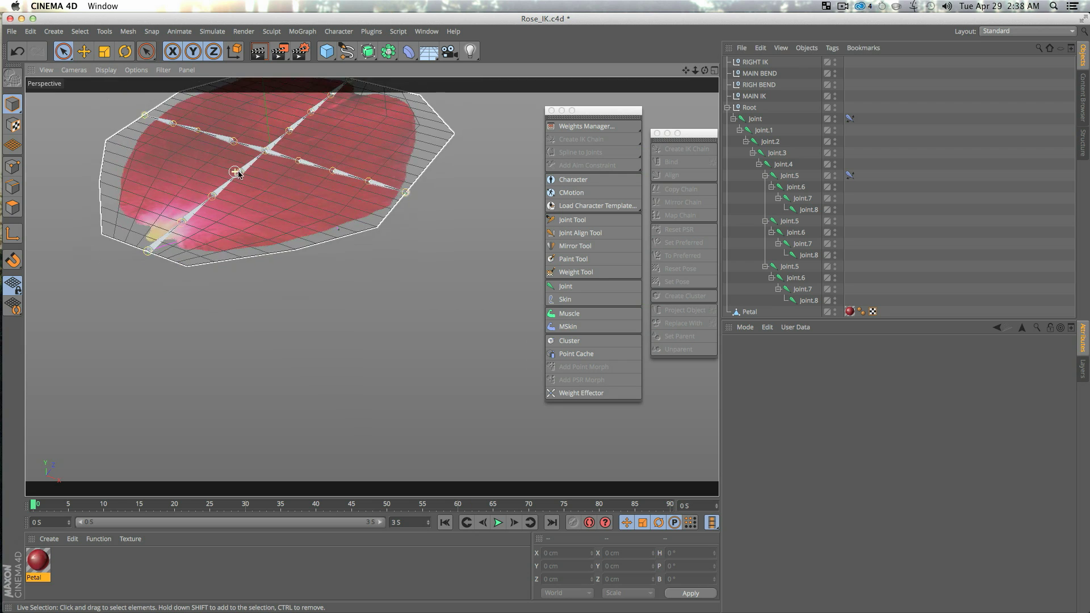
Create an IK chain from the second Joint.5 to its Joint.8 on the petal's left branch and rename the goal LEFT IK.
middle_click_drag(238, 173, 353, 260, "alt")
left_click_drag(352, 261, 487, 219, "alt")
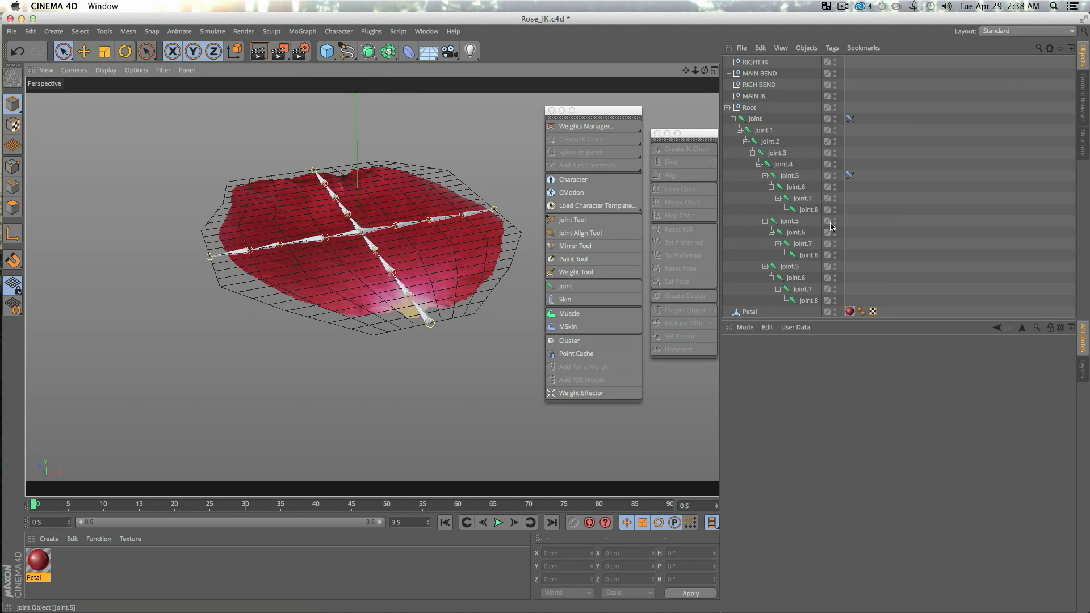
left_click(877, 230)
left_click(798, 222)
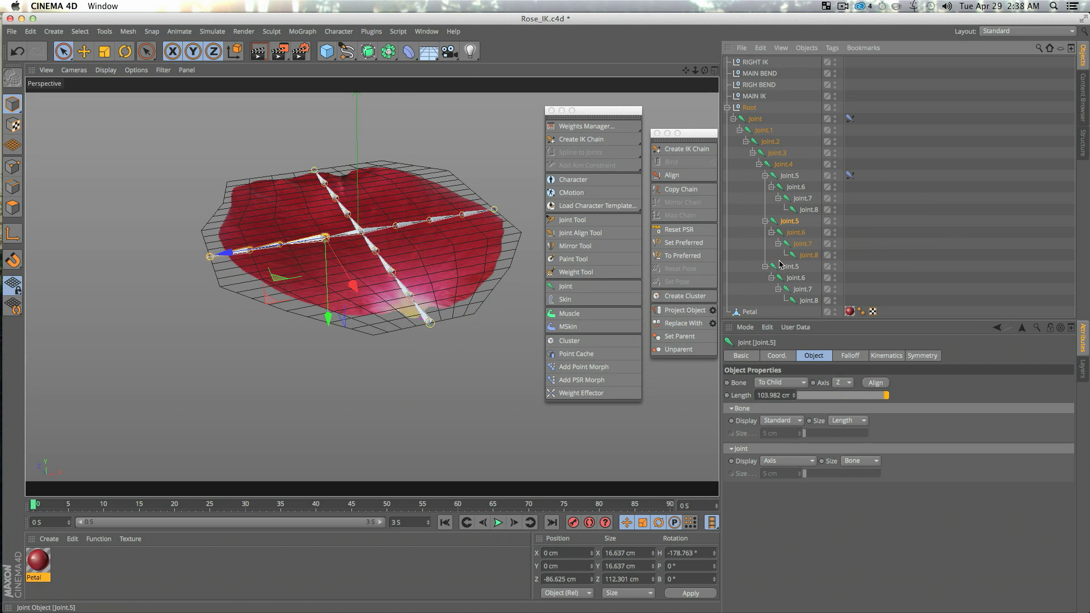
left_click(808, 256, "ctrl")
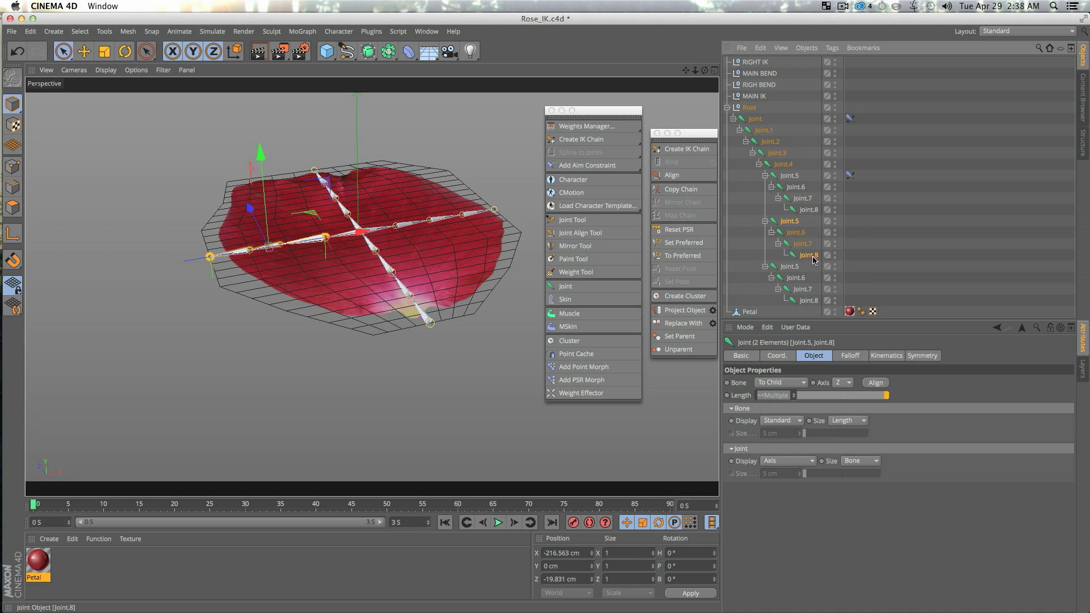
left_click(681, 149)
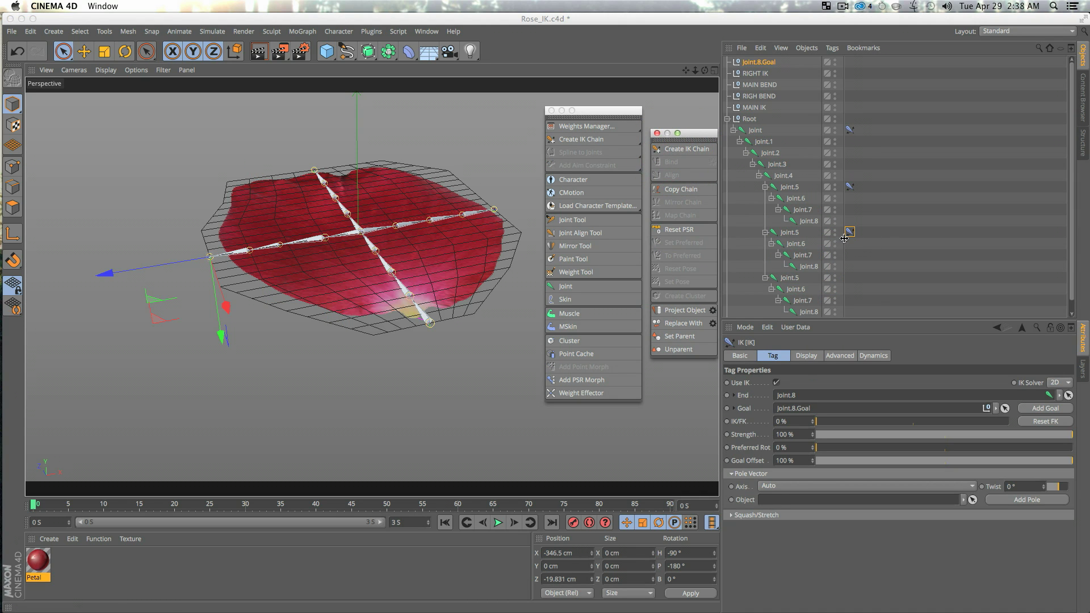
left_click(945, 232)
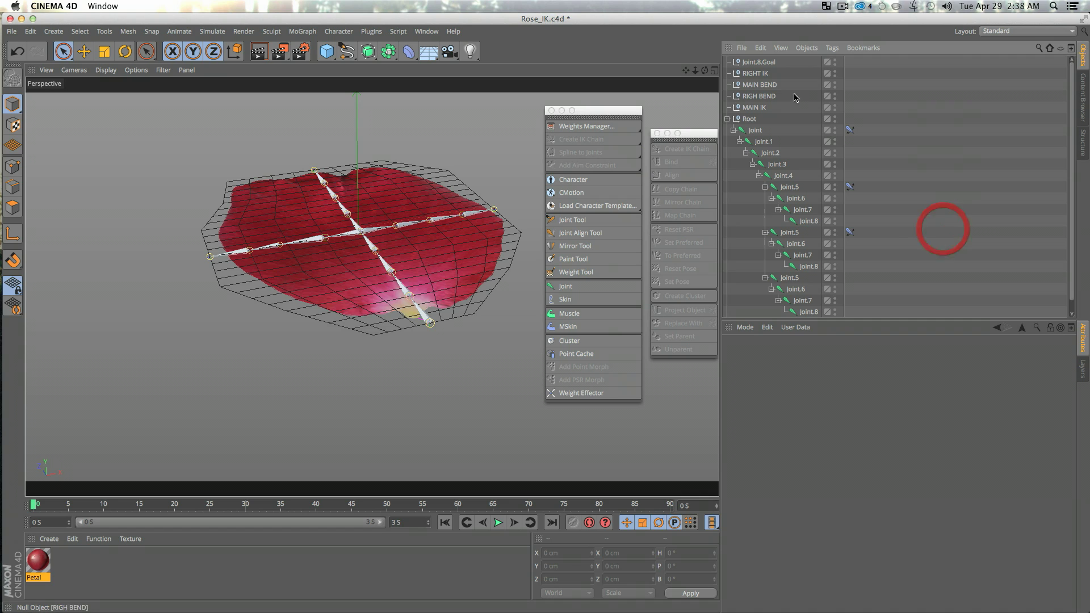
double_click(766, 63)
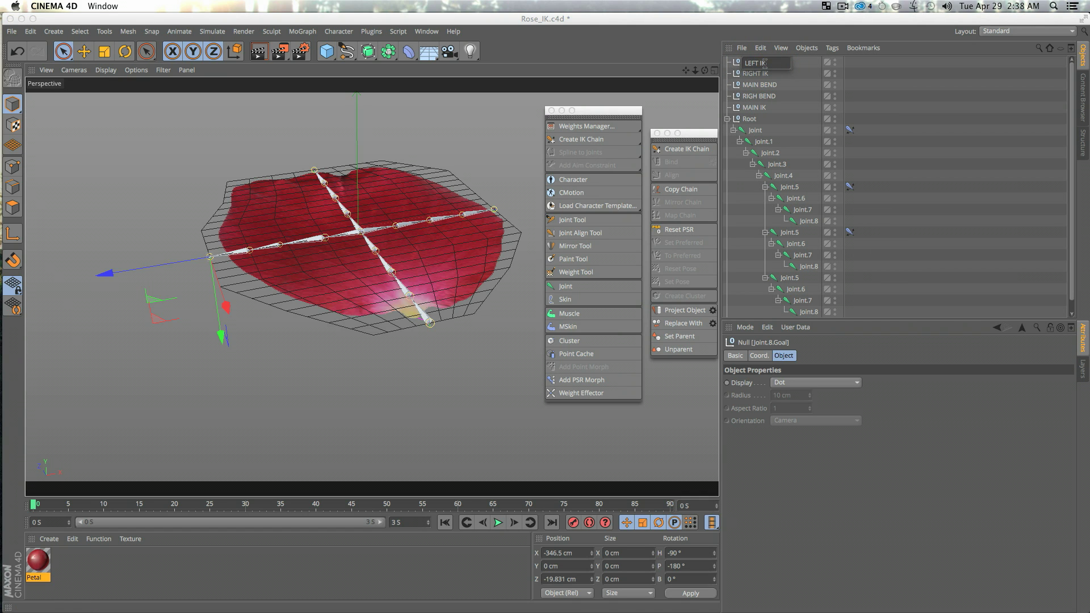
key("Return")
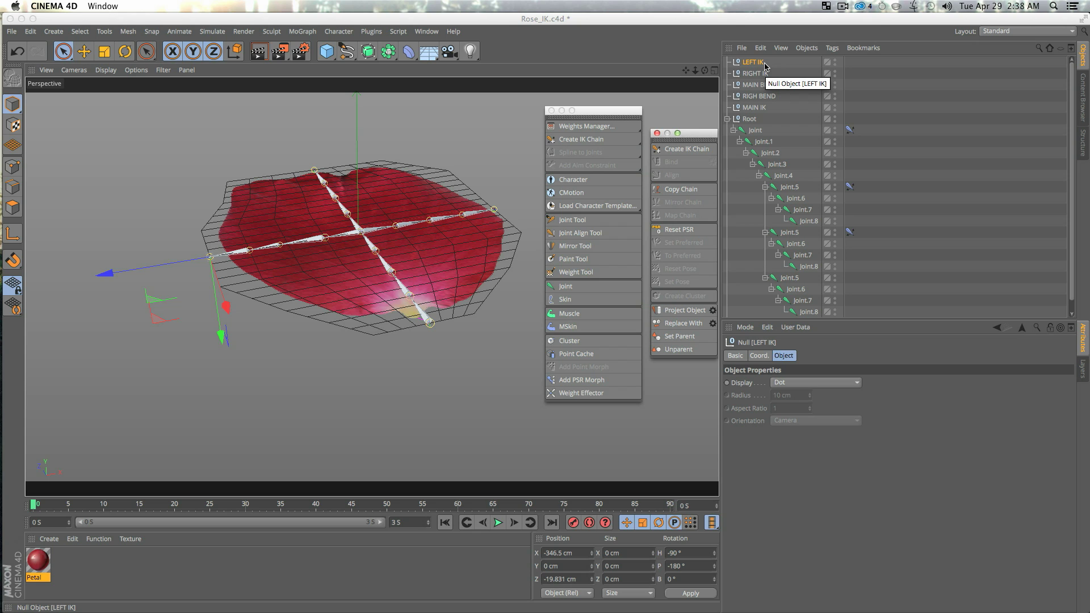
In the top view, duplicate the MAIN BEND null and rename the copy LEFT BEND.
key("F2")
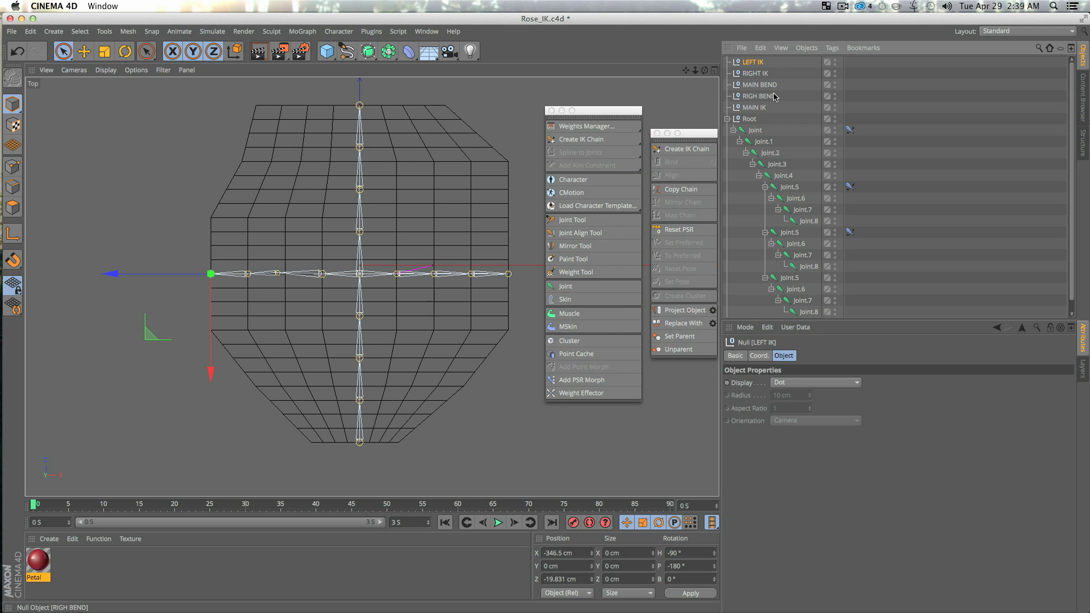
left_click(769, 86)
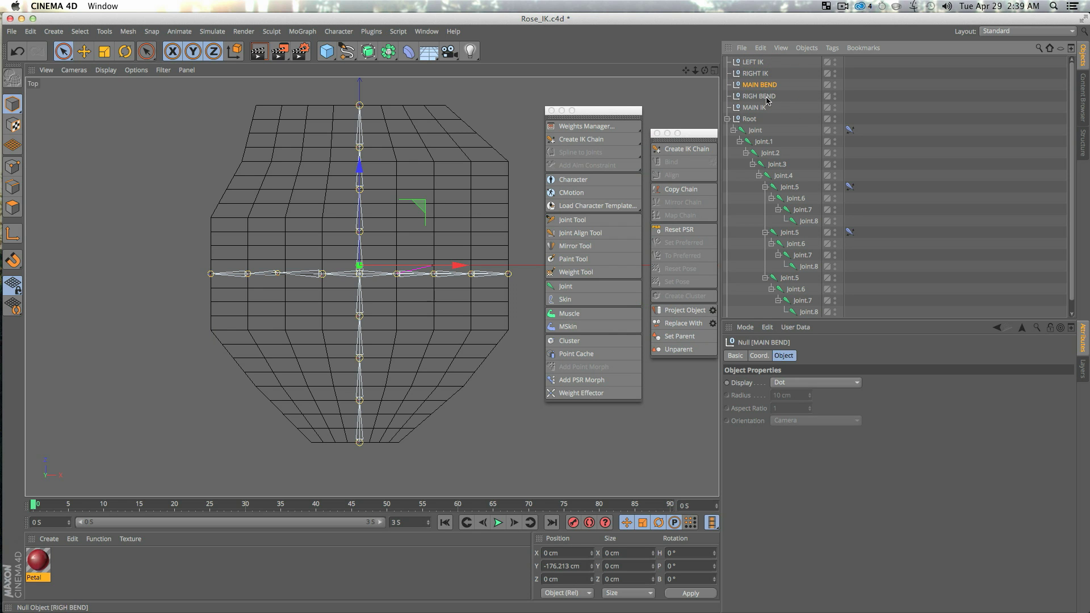
left_click_drag(763, 90, 764, 93, "ctrl")
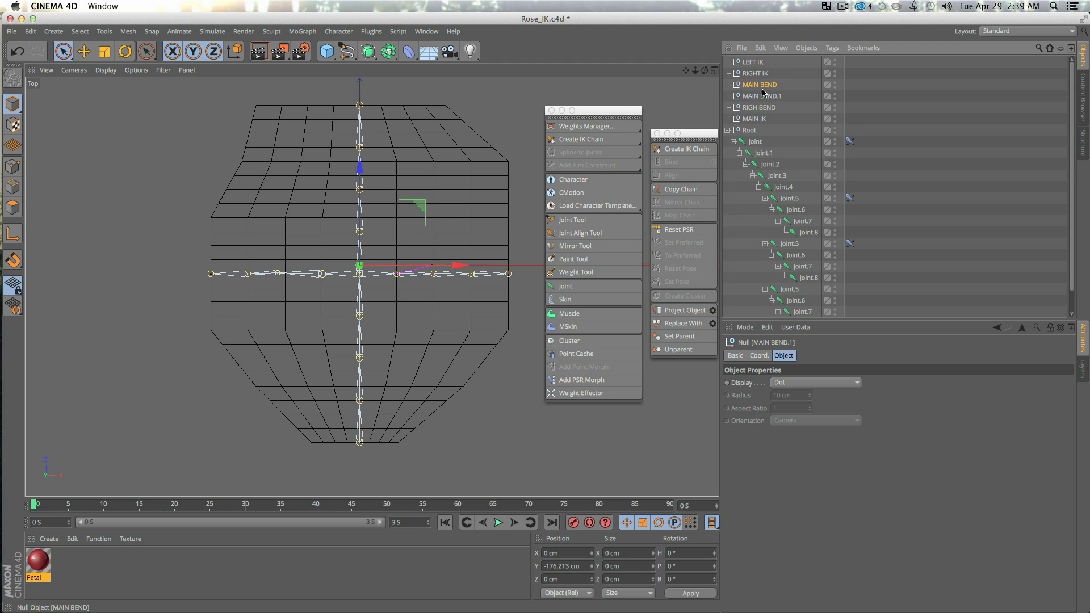
double_click(761, 97)
type("LEFT")
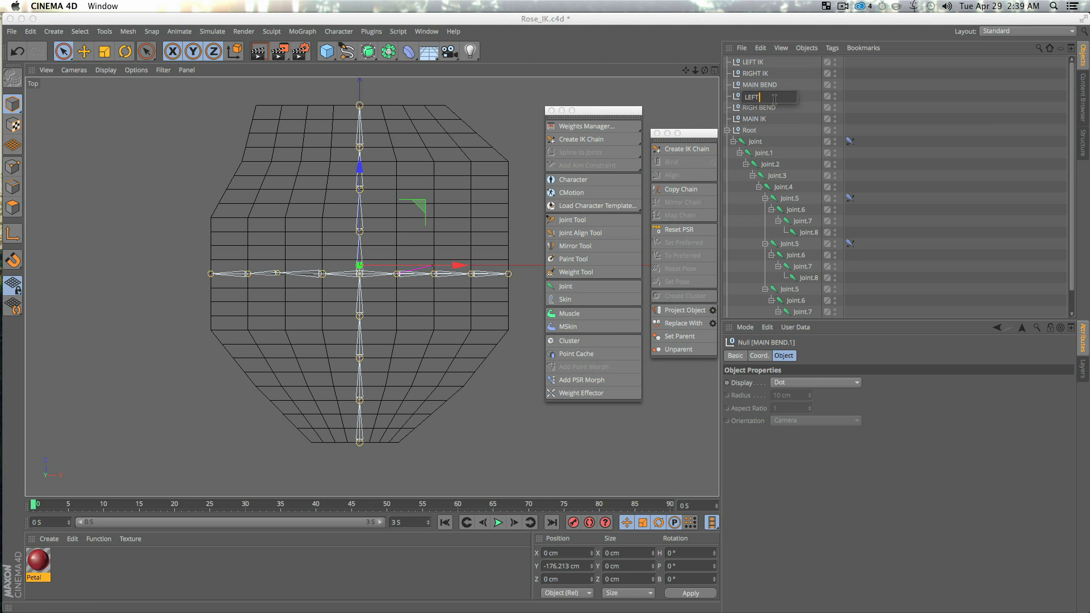
type(" BEND")
key("Return")
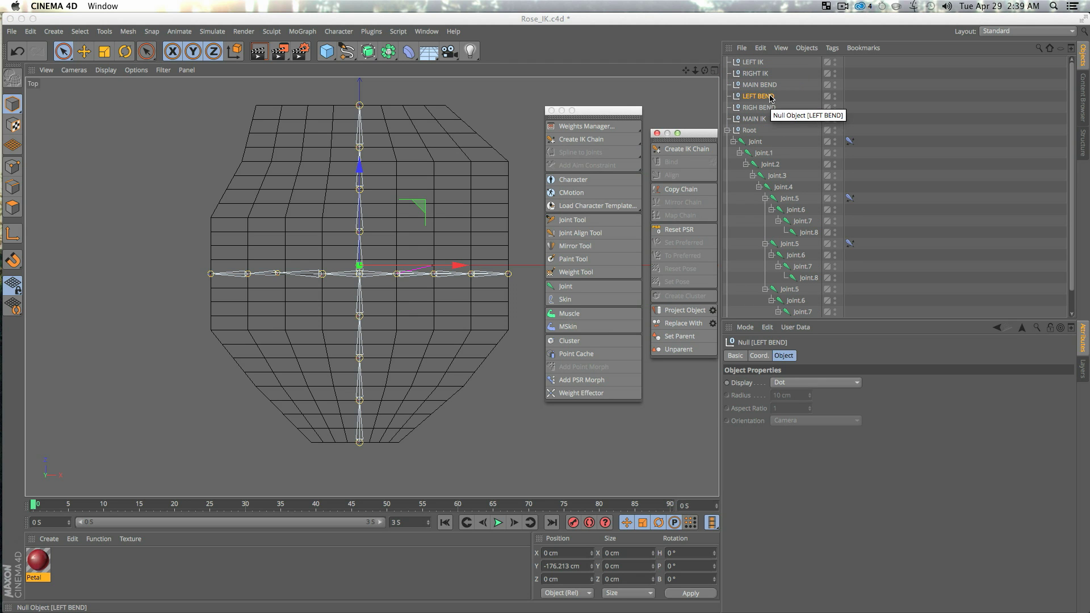
Move the LEFT BEND null along X to -170 cm, over the left joint branch, and return to the perspective view.
left_click(440, 269)
left_click_drag(453, 269, 383, 264)
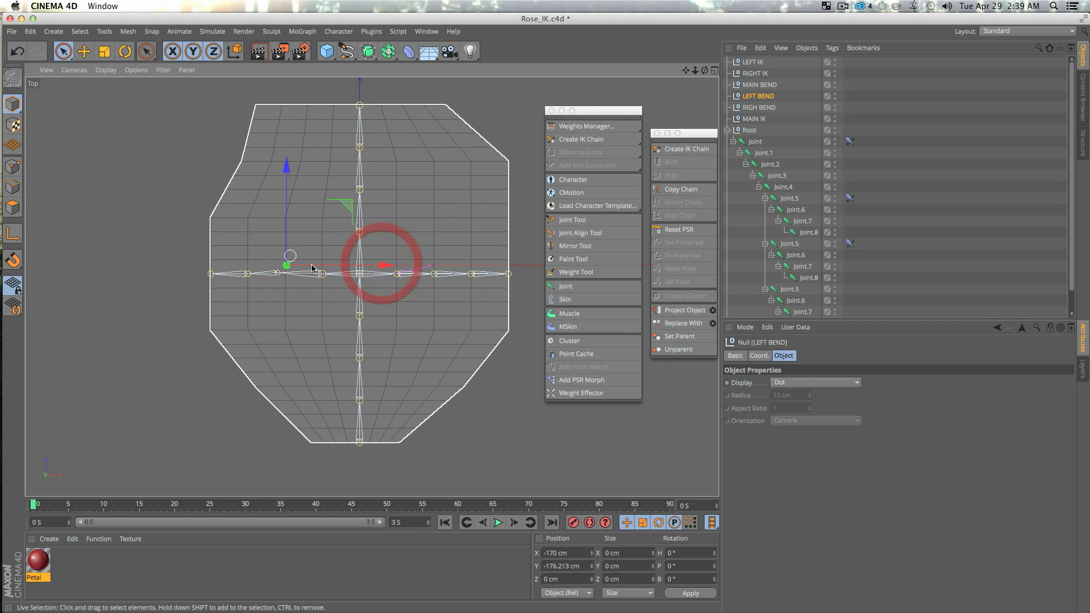
key("F1")
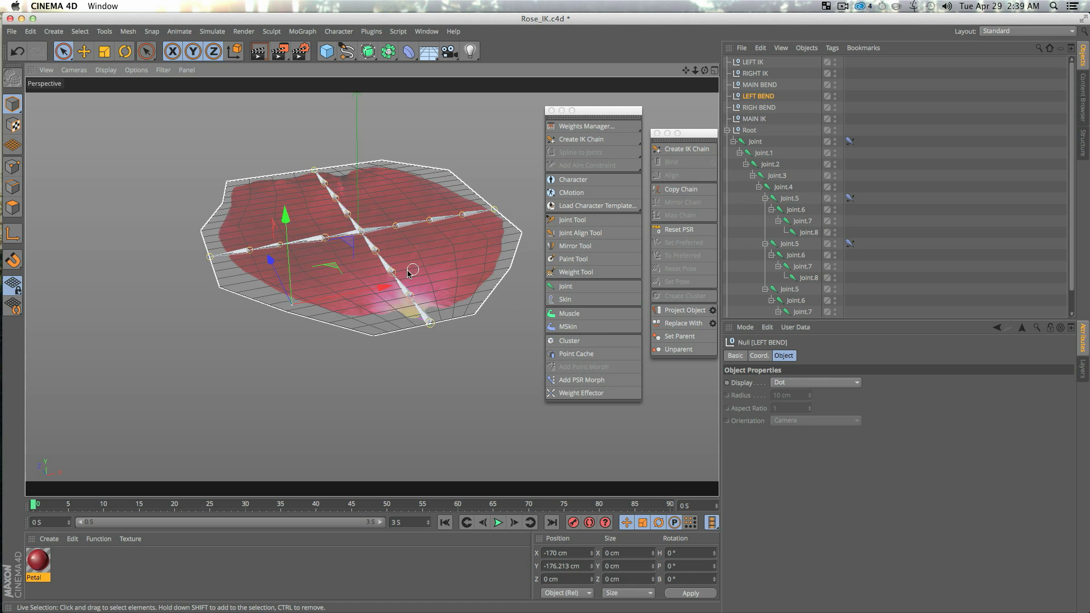
Assign LEFT BEND as the pole vector object of the left chain's IK tag and set the pole axis to Y.
left_click_drag(494, 213, 288, 237, "alt")
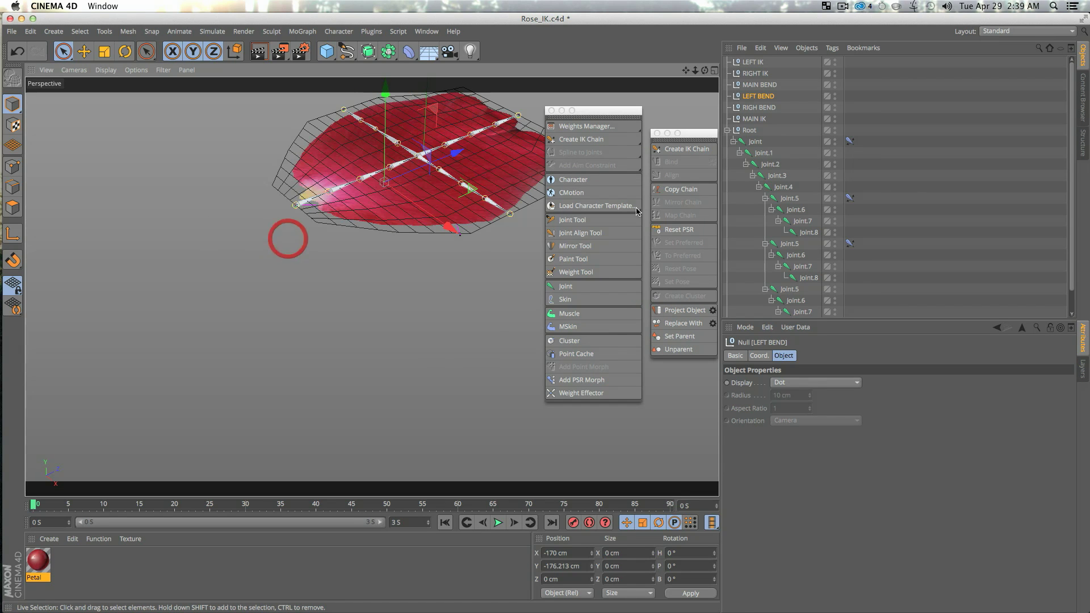
left_click(850, 245)
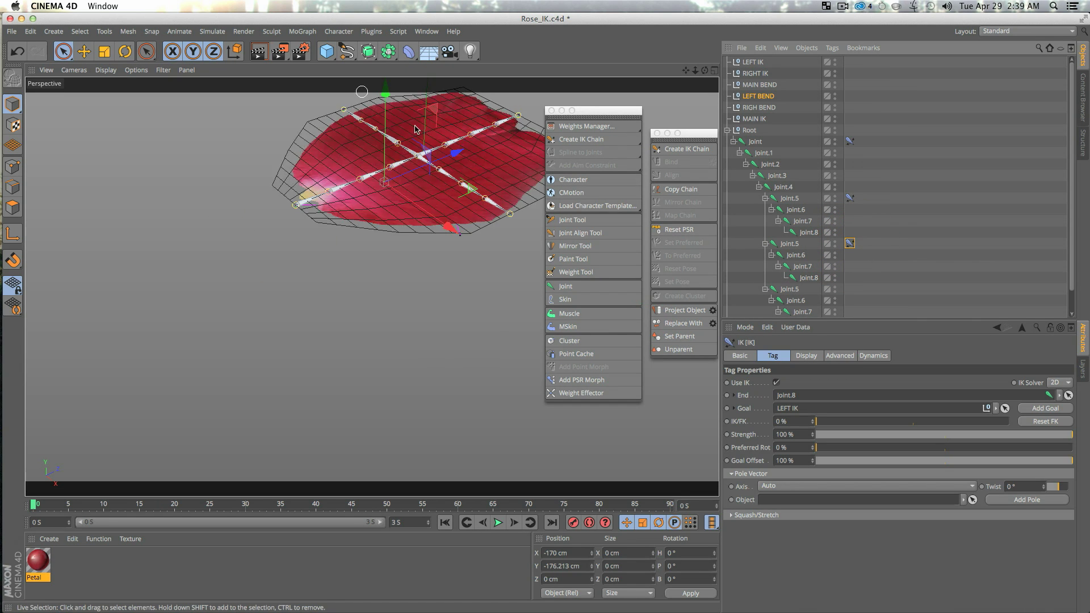
left_click_drag(771, 98, 773, 500)
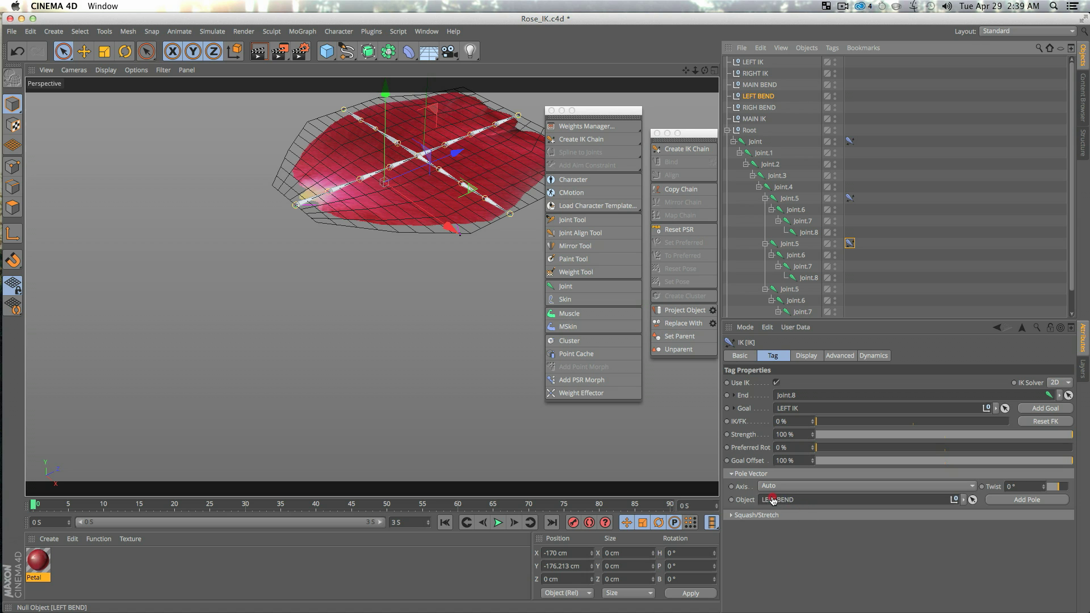
left_click(782, 486)
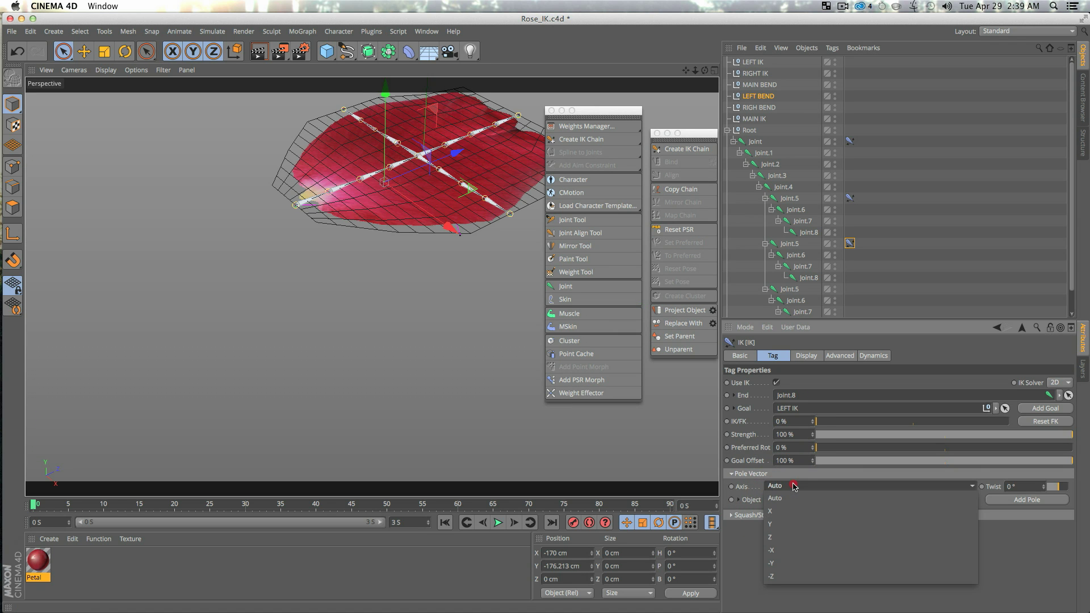
left_click(779, 524)
Reorder the object hierarchy so that MAIN IK sits directly below RIGHT IK.
middle_click_drag(326, 188, 286, 270, "alt")
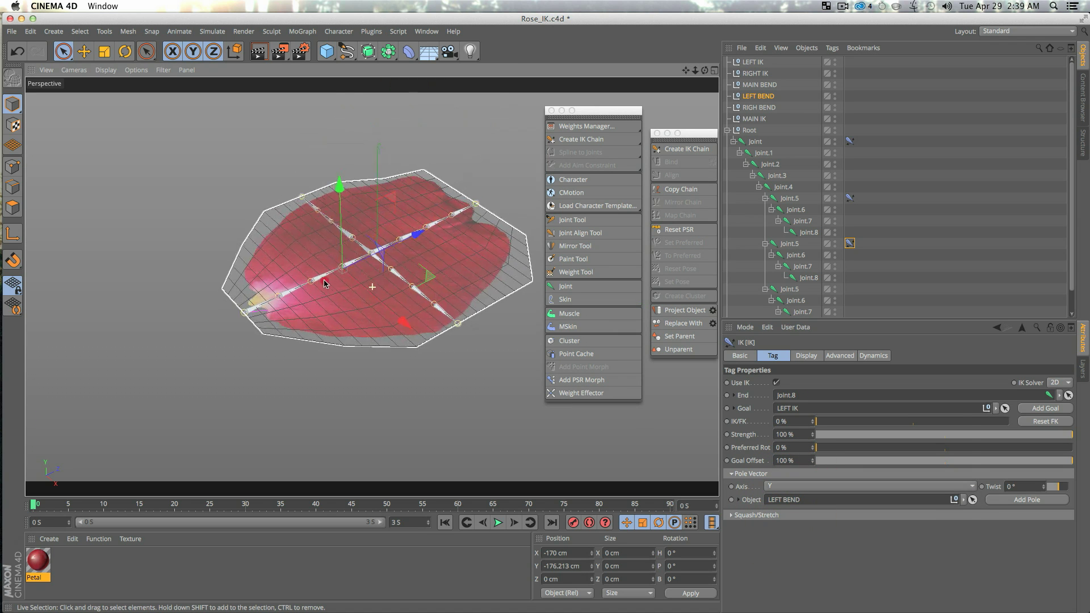
left_click_drag(286, 270, 457, 372, "alt")
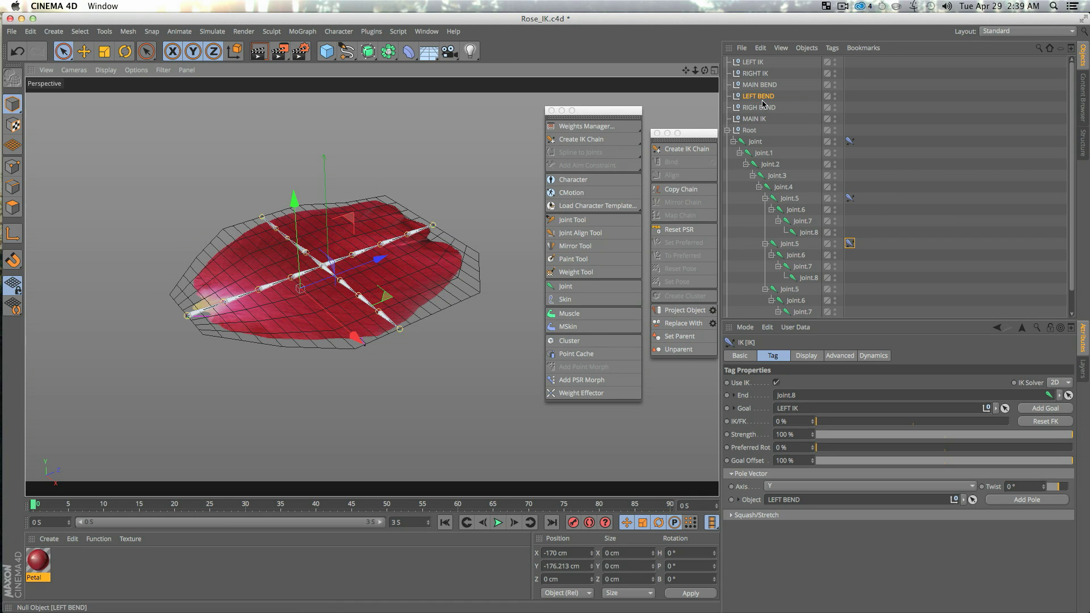
left_click_drag(763, 120, 754, 78)
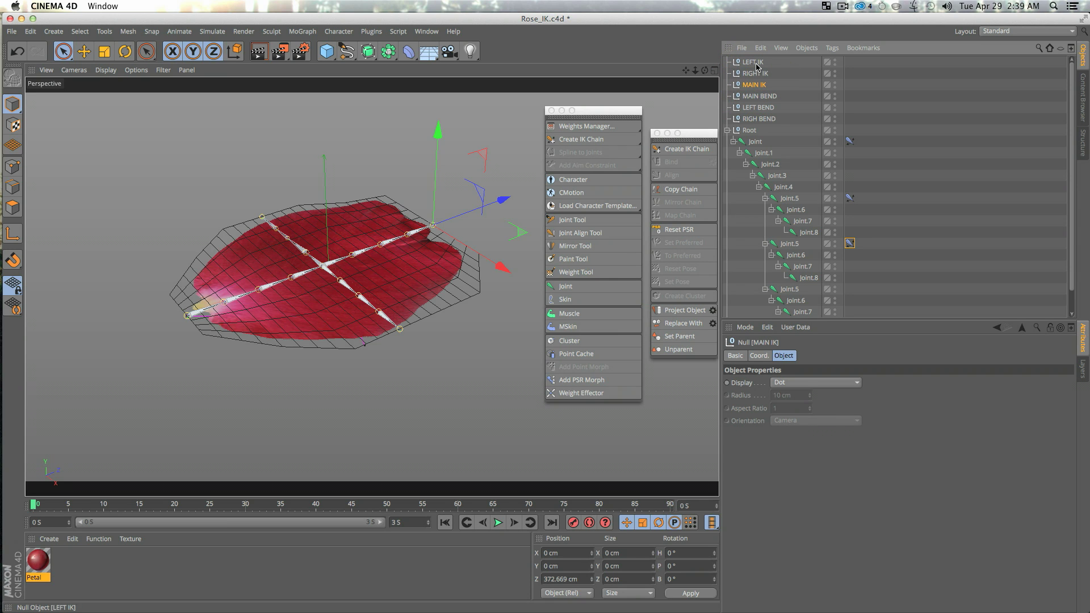
Display the LEFT IK, RIGHT IK and MAIN IK nulls as cubes with a 45 cm radius and XZ orientation.
left_click(756, 66, "shift")
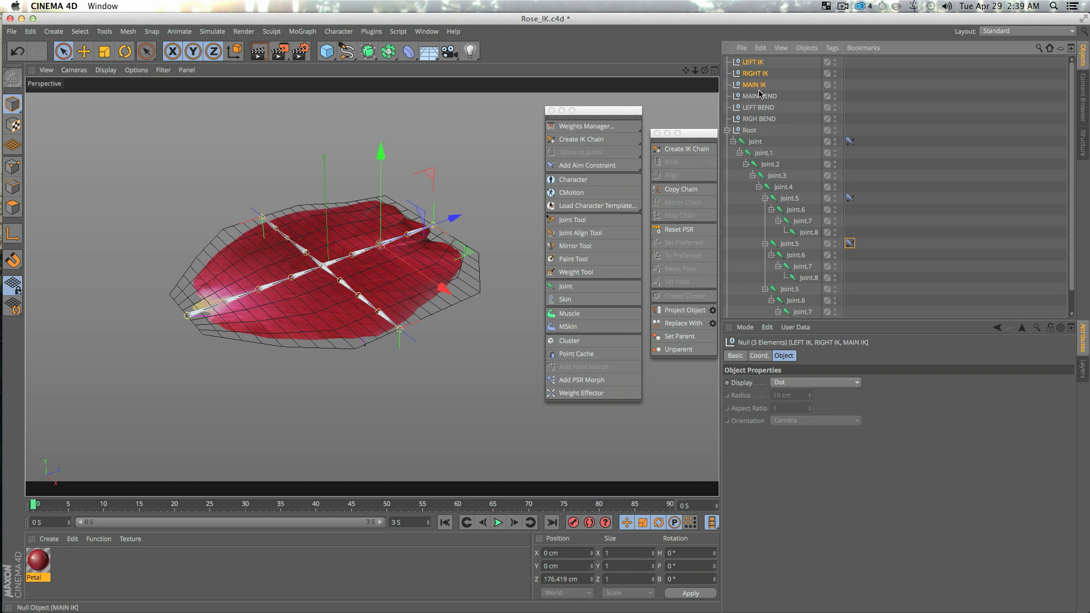
left_click(801, 382)
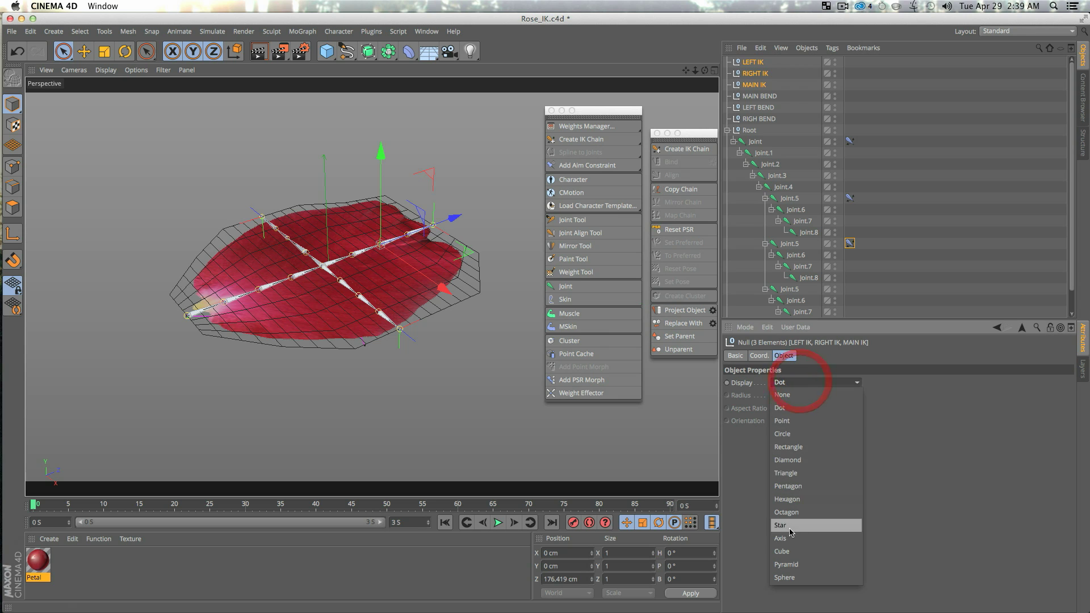
left_click(788, 548)
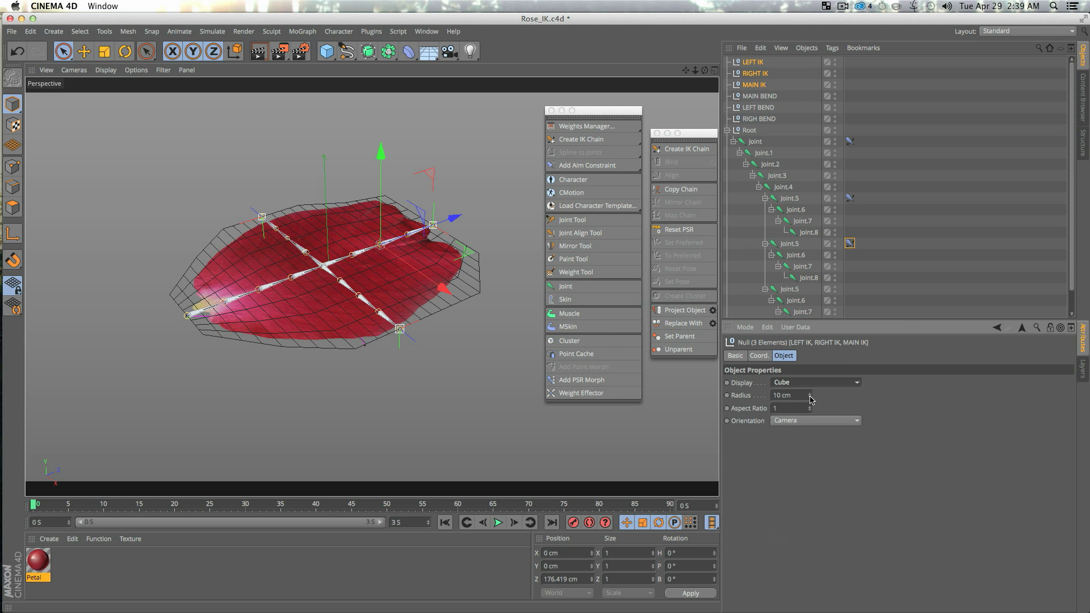
left_click_drag(810, 398, 811, 383)
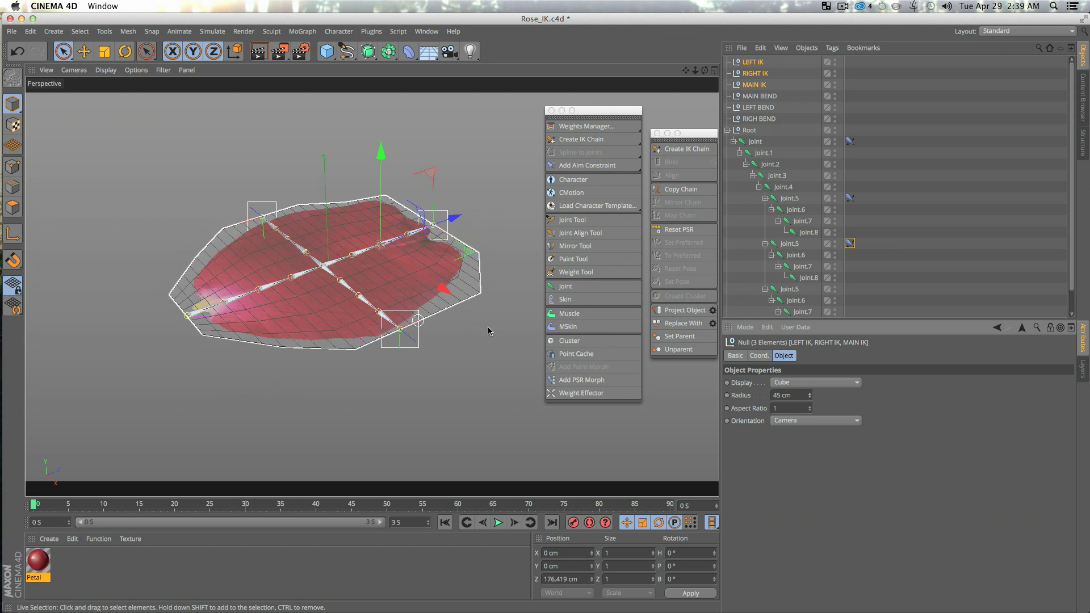
left_click(821, 424)
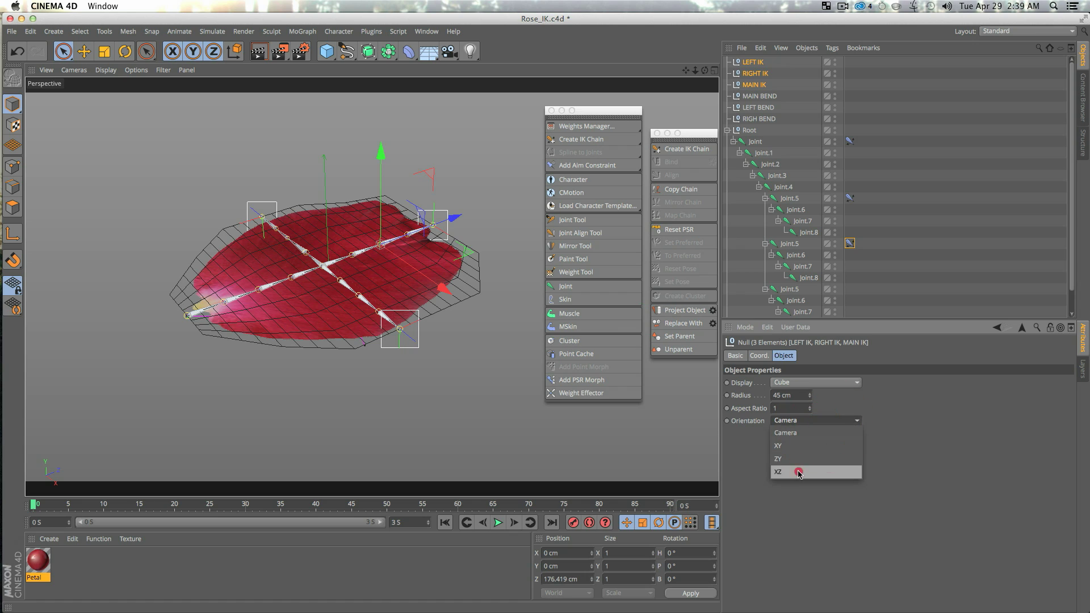
left_click(800, 472)
left_click_drag(358, 238, 377, 214, "alt")
left_click(443, 168)
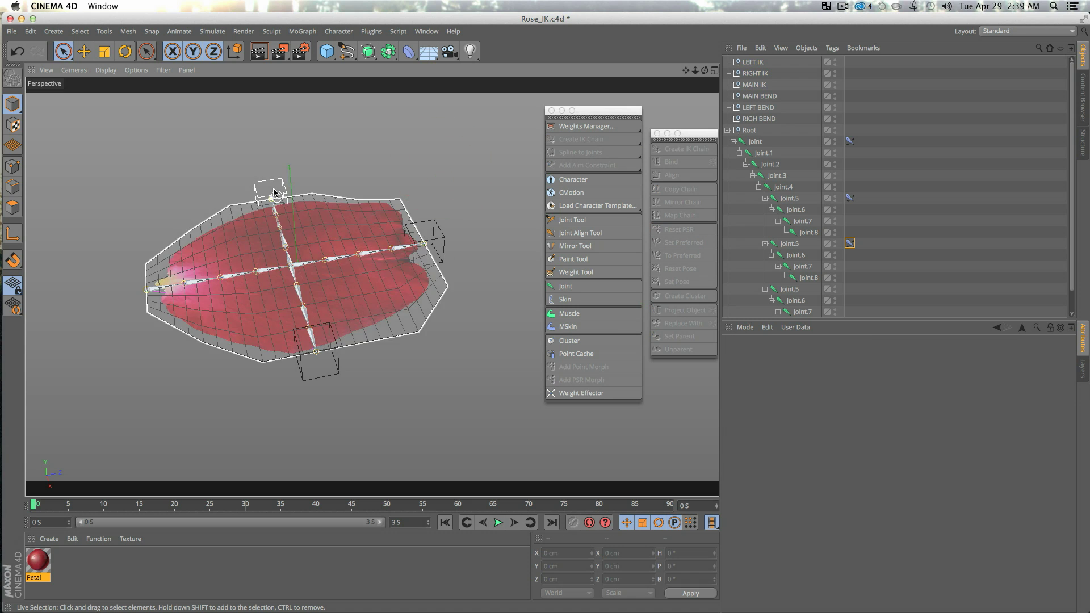
Test the left joint chain's bend by pulling the LEFT IK control toward the petal's centre and undo the move.
left_click_drag(273, 192, 259, 163)
left_click_drag(238, 298, 398, 180, "alt")
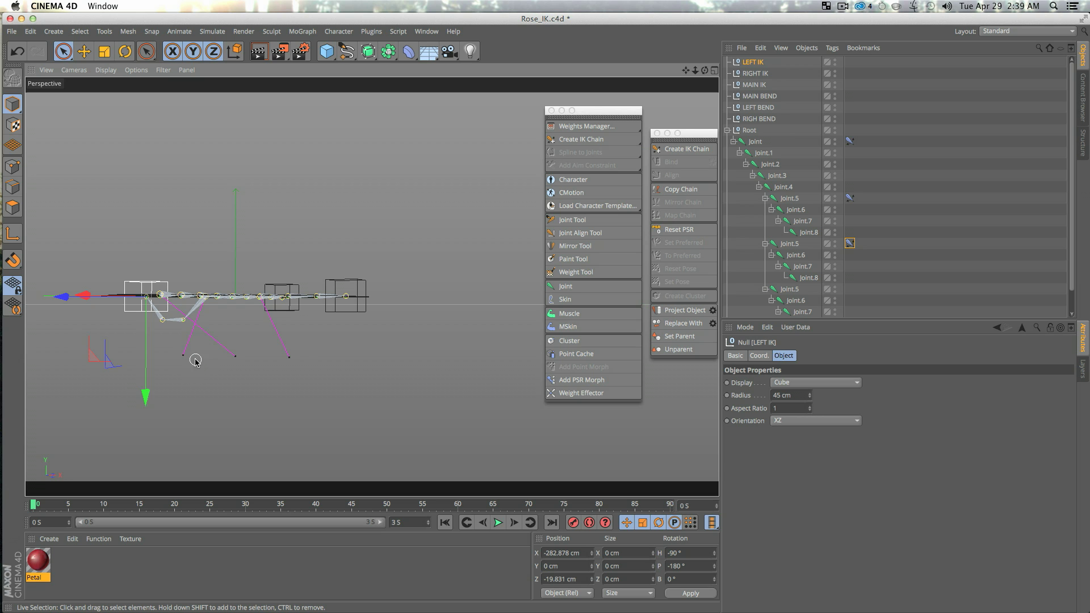
key("super+z")
left_click_drag(448, 237, 352, 318, "alt")
left_click_drag(429, 264, 391, 301, "alt")
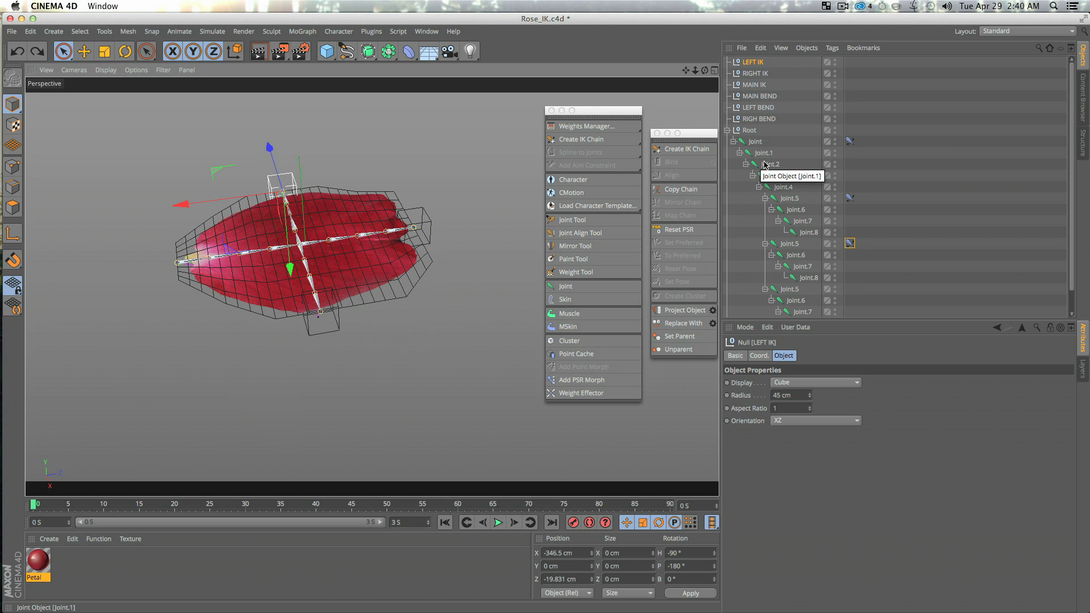
Select all joints under Root, from the first Joint down to the last Joint.8.
left_click(756, 141)
scroll(795, 255, "down", 1)
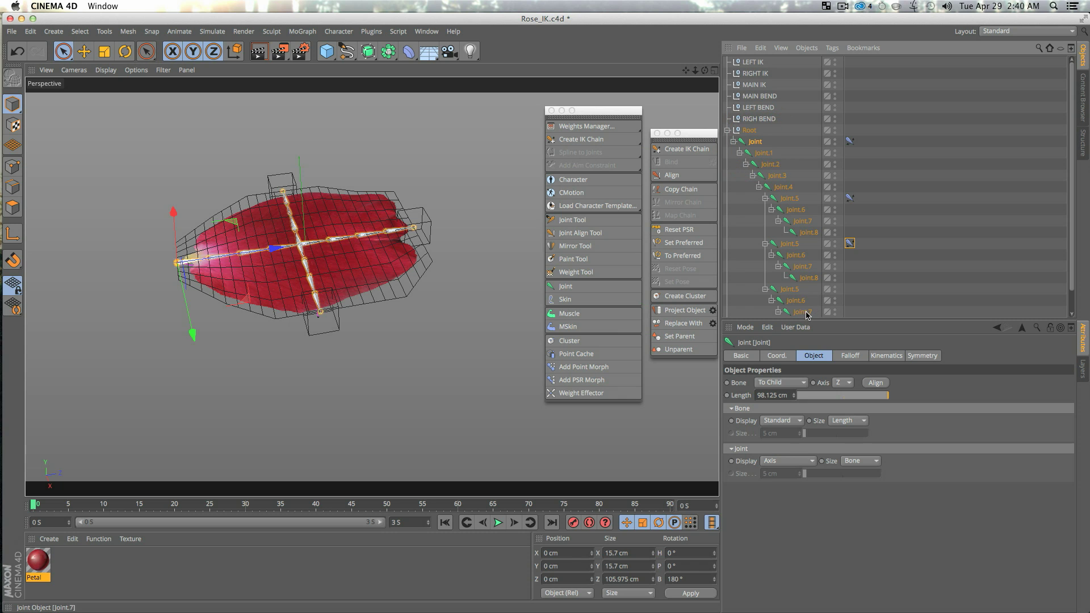
left_click(807, 302)
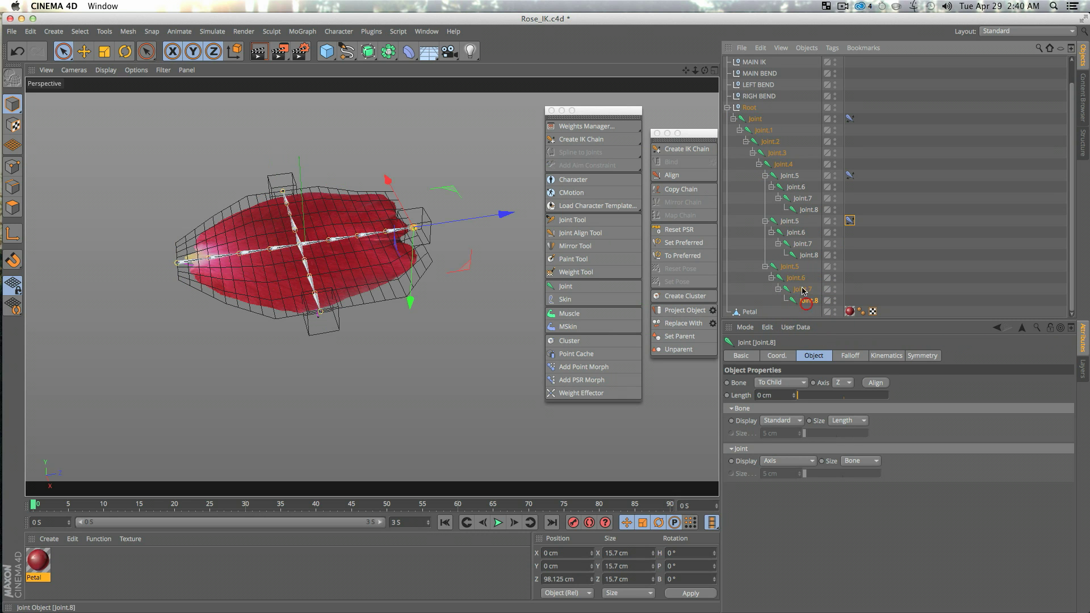
left_click(756, 119, "shift")
left_click_drag(218, 215, 186, 176, "alt")
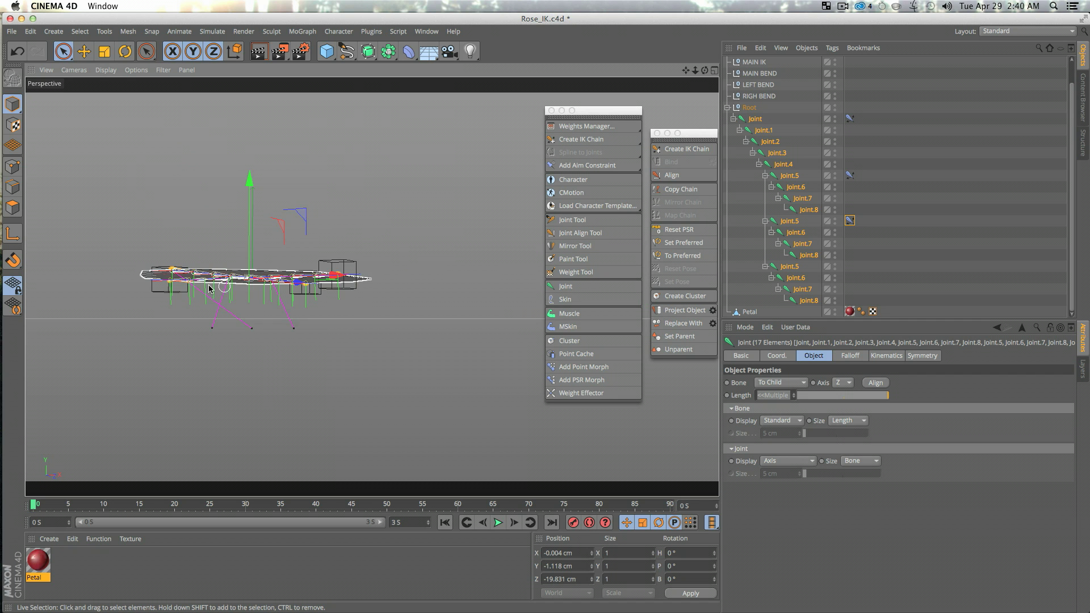
left_click_drag(382, 205, 306, 302, "alt")
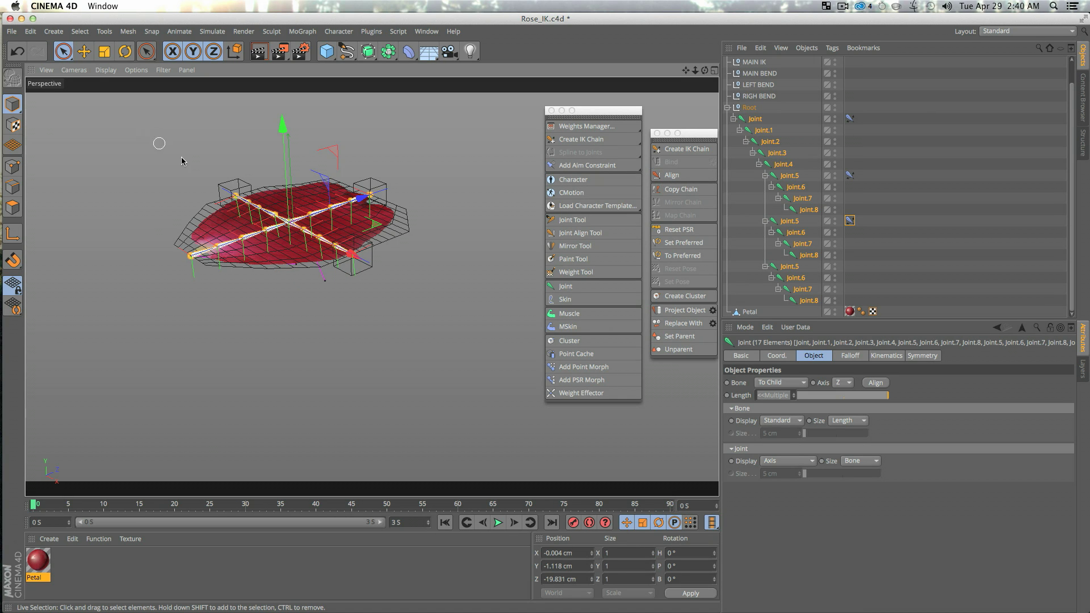
scroll(251, 230, "up", 3)
left_click_drag(472, 210, 465, 163, "alt")
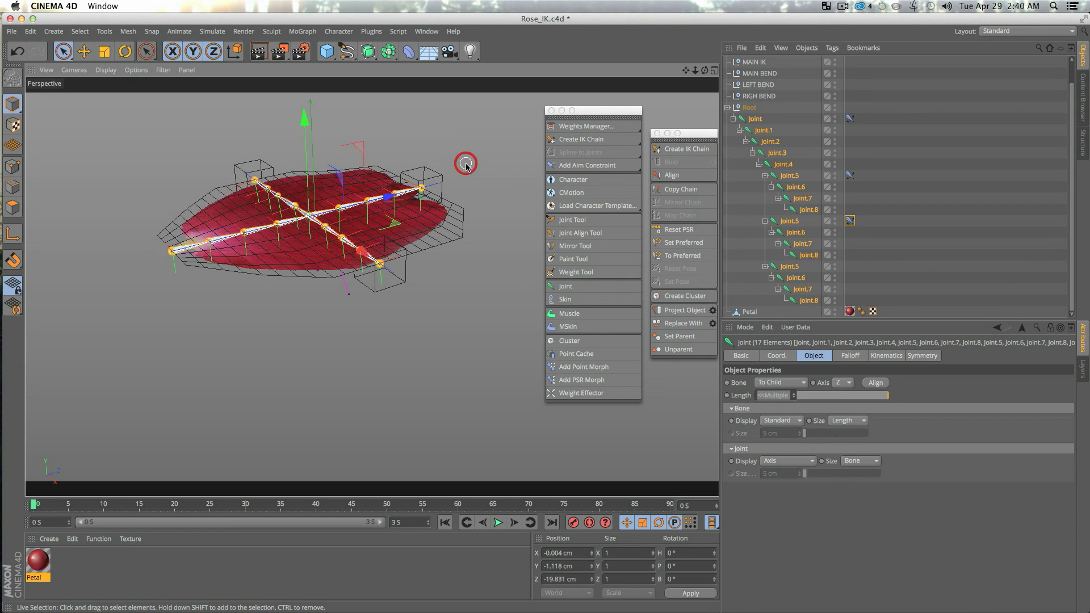
left_click(105, 70)
mouse_move(145, 69)
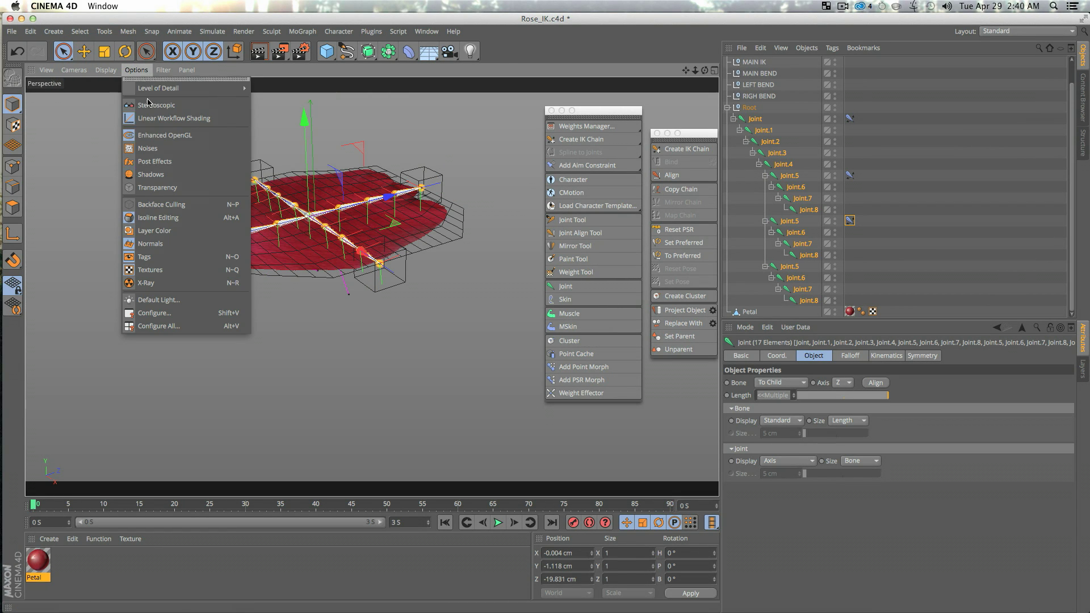
left_click(346, 343)
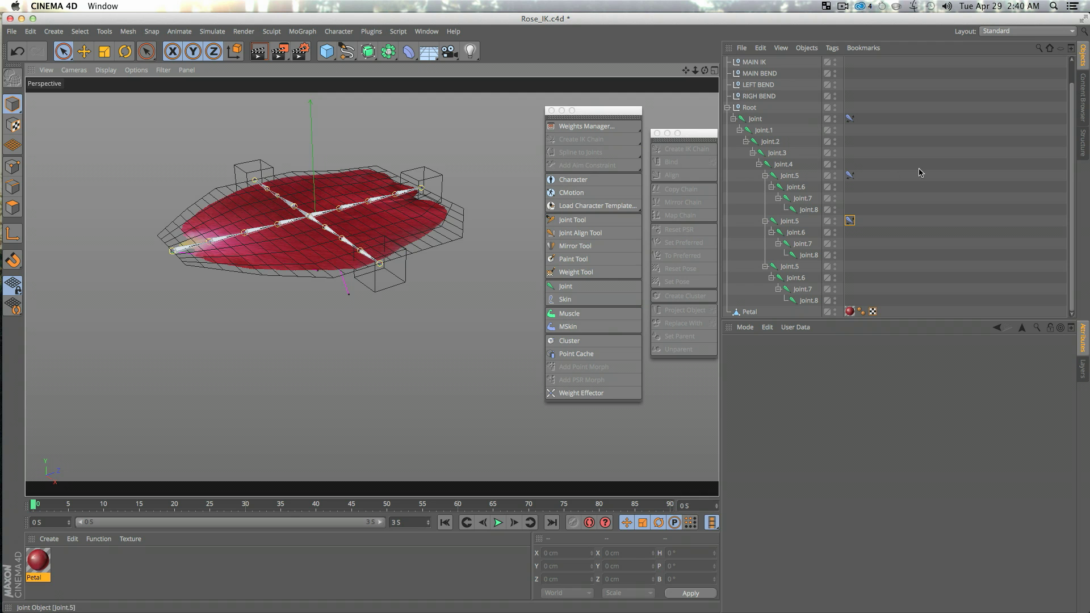
Bind the Petal mesh to all joints under Root except the three Joint.8 tip joints.
left_click(755, 121)
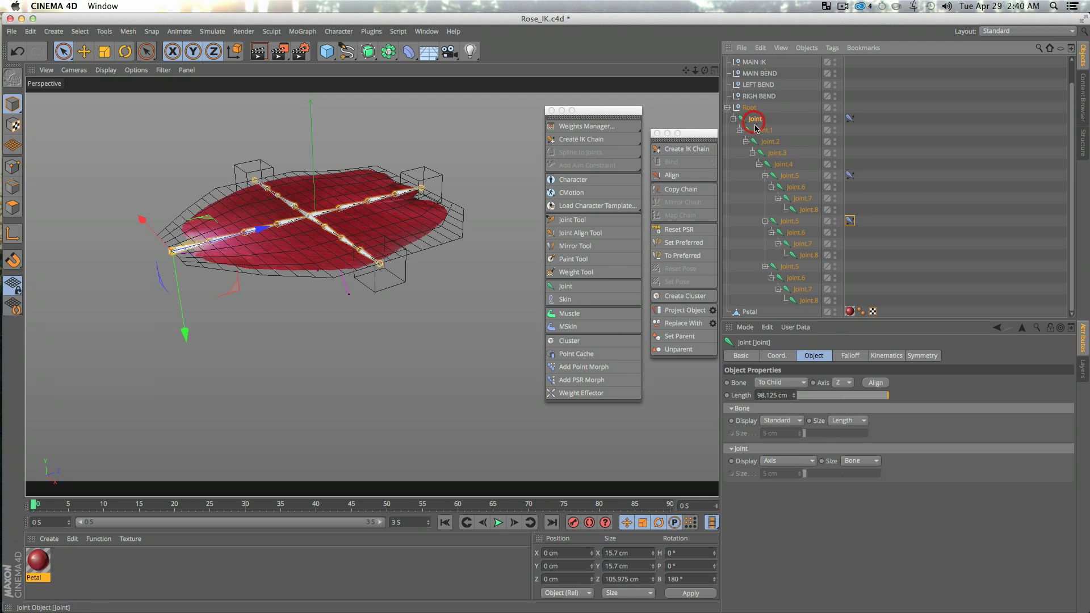
left_click(809, 303, "shift")
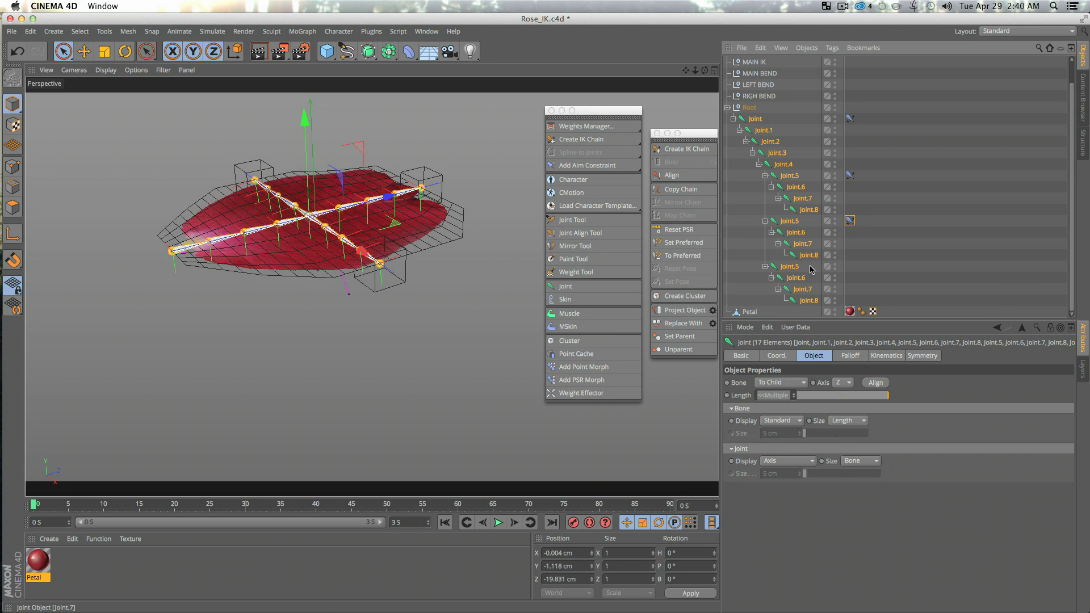
left_click(807, 302, "ctrl")
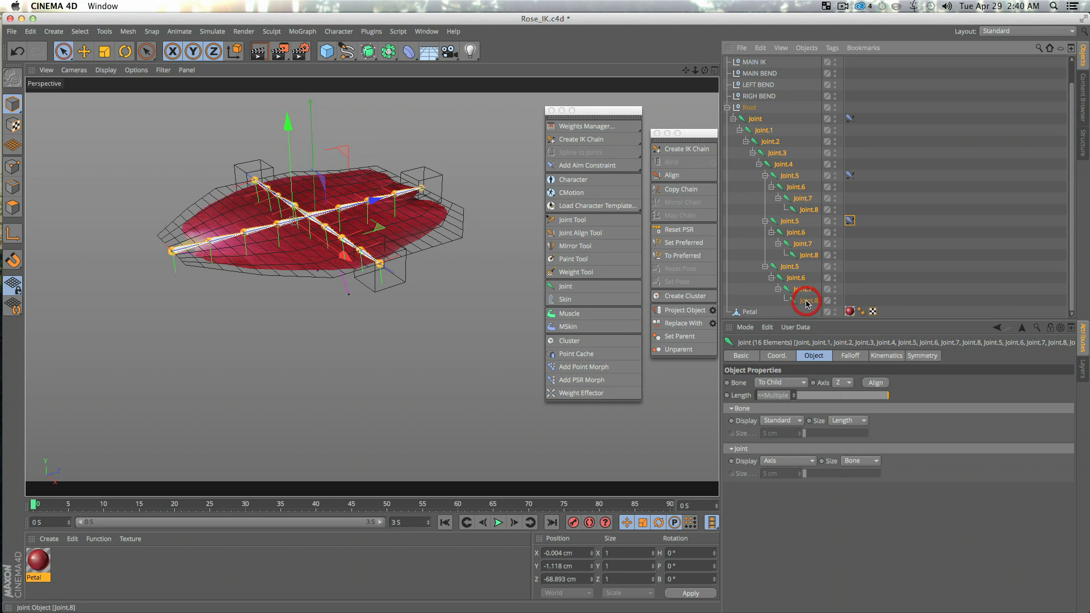
left_click(809, 257, "ctrl")
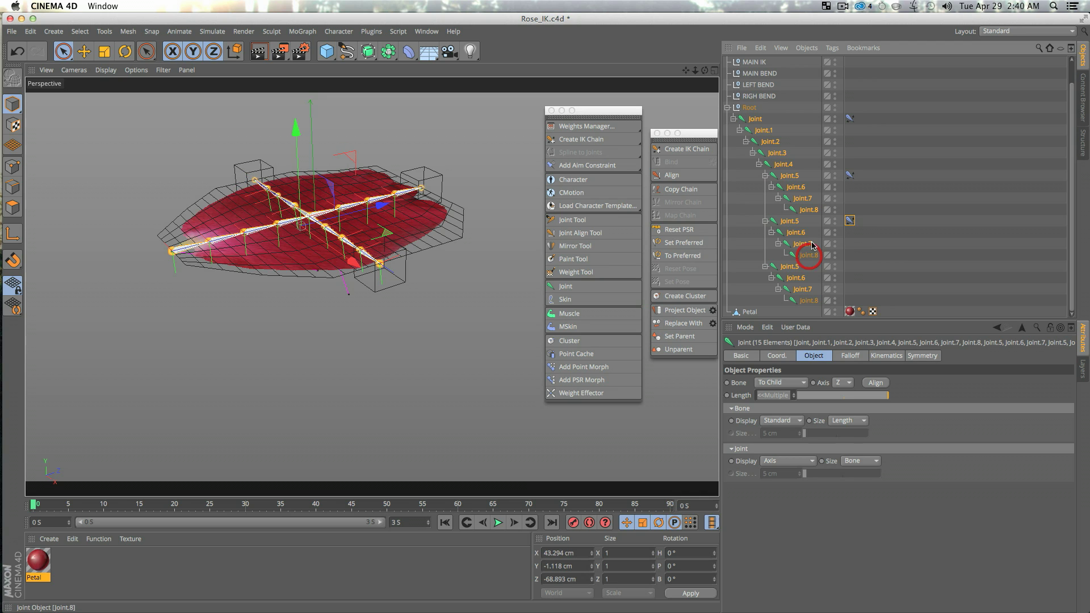
left_click(807, 210, "ctrl")
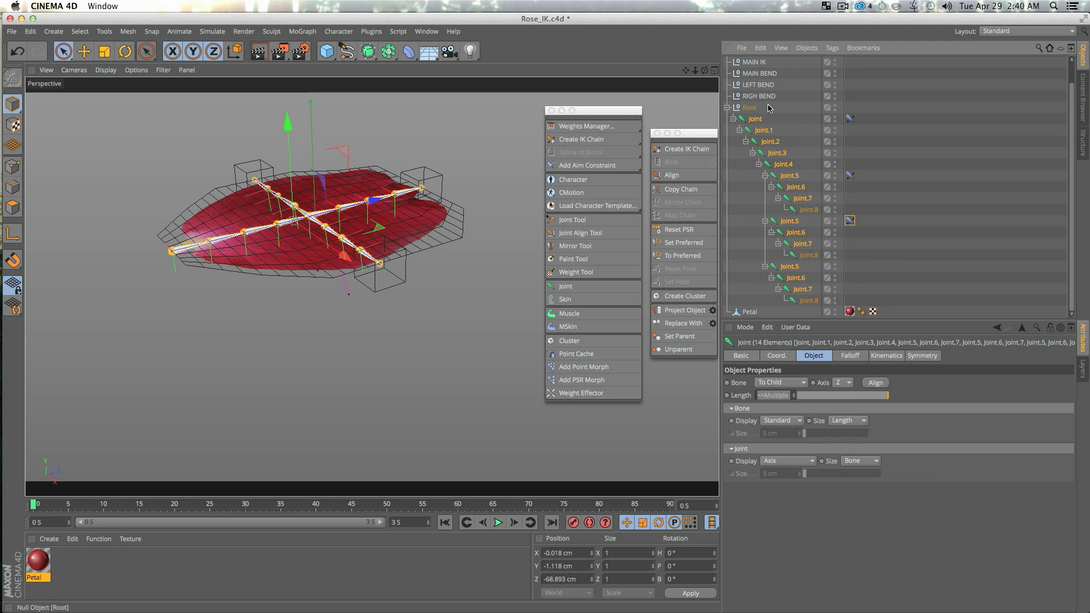
left_click(750, 312, "ctrl")
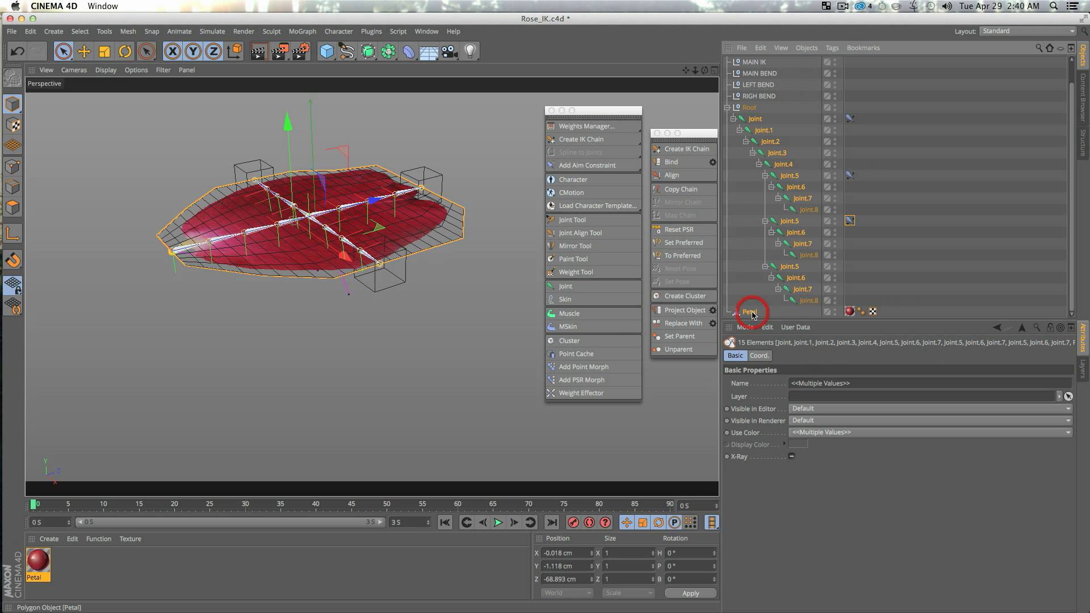
left_click(673, 163)
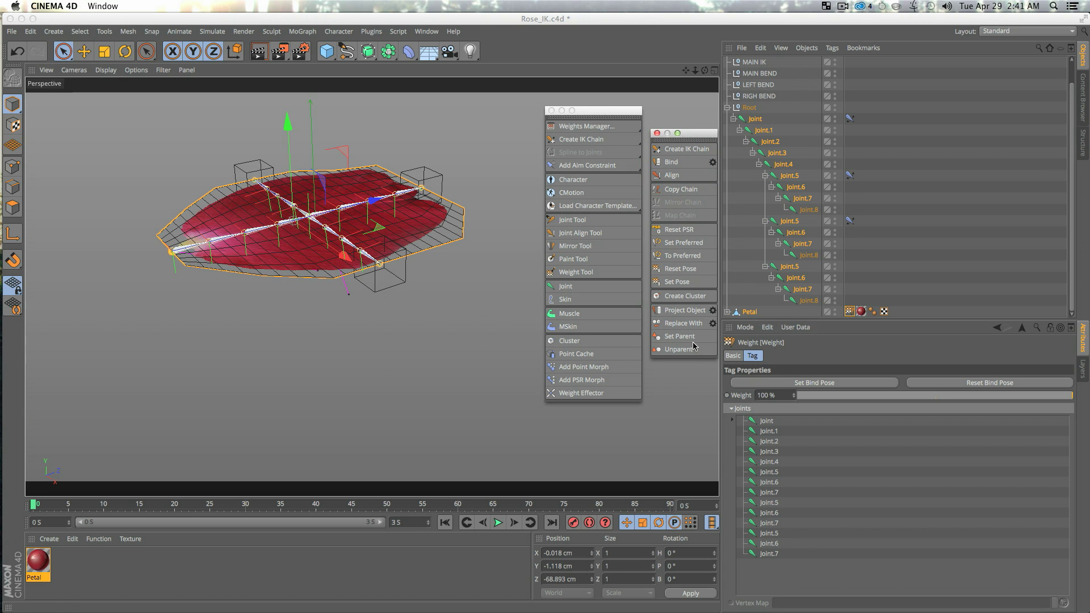
Examine the properties of the Skin deformer under Petal and collapse the Root joint hierarchy.
left_click(910, 241)
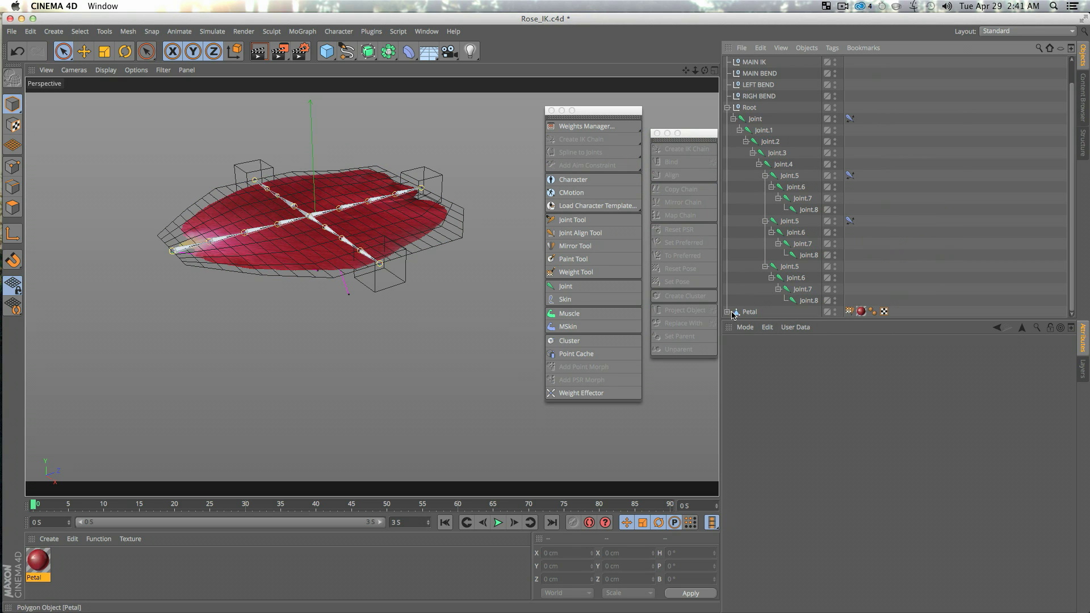
left_click(727, 312)
left_click(754, 312)
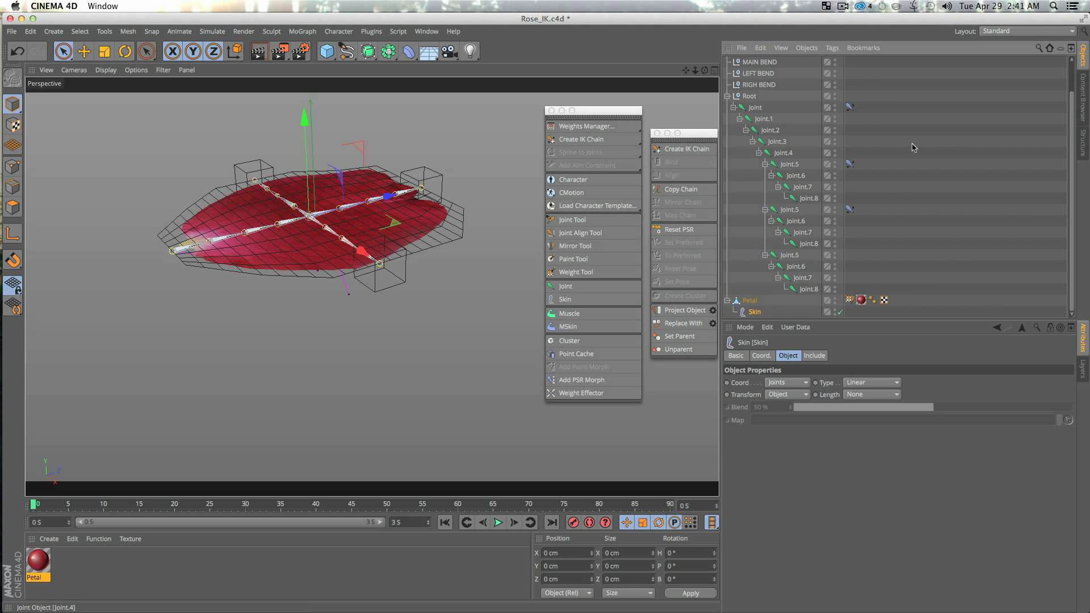
left_click(941, 149)
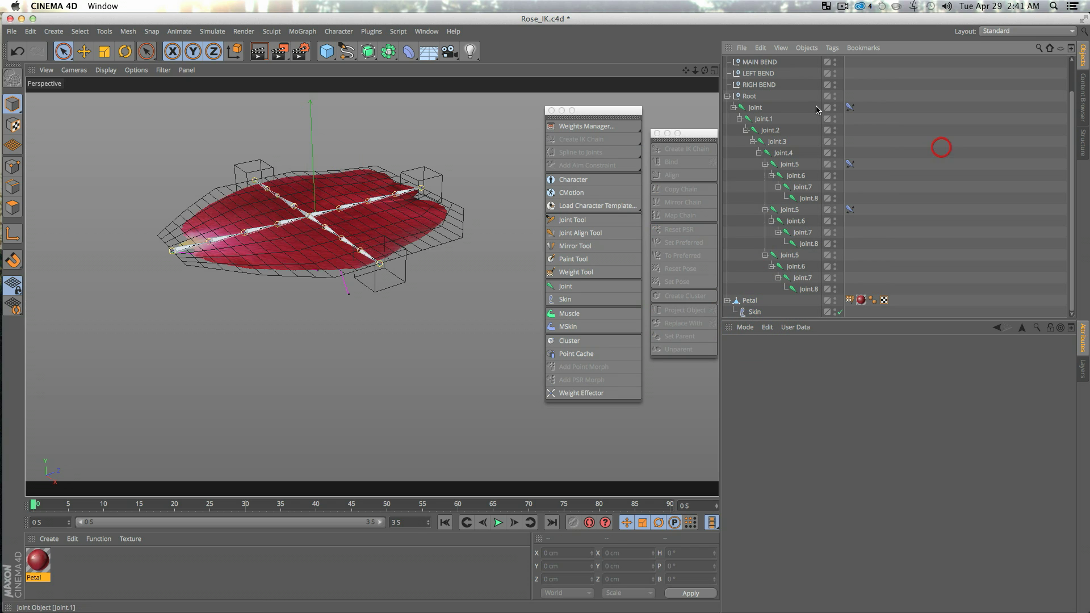
left_click(727, 96)
left_click(769, 214)
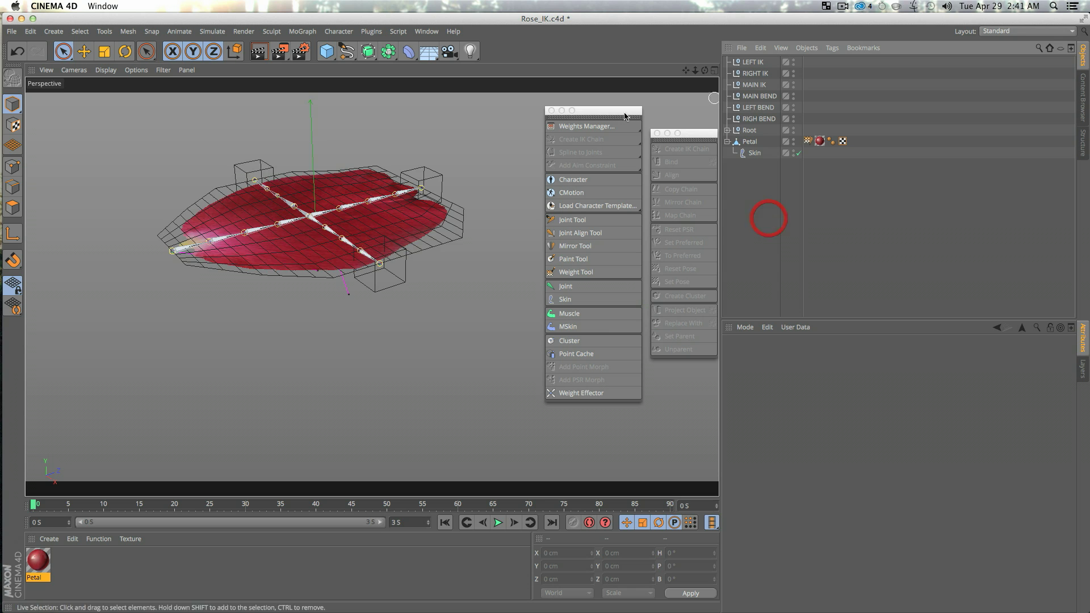
Test the petal's deformation by pulling the MAIN IK control inward along its Z axis and rendering the view.
left_click(423, 178)
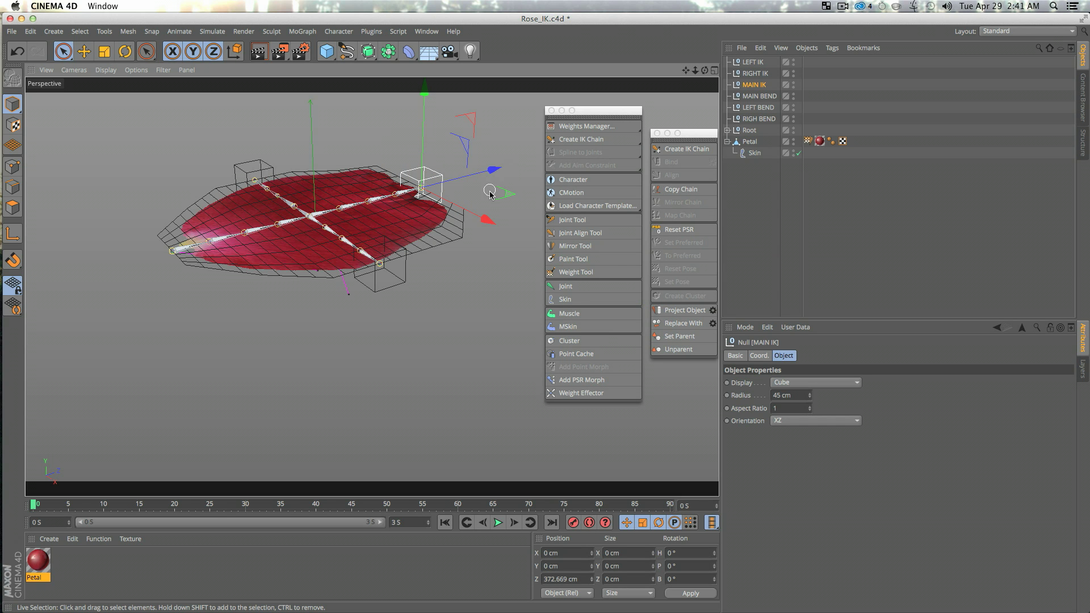
left_click_drag(493, 171, 419, 240)
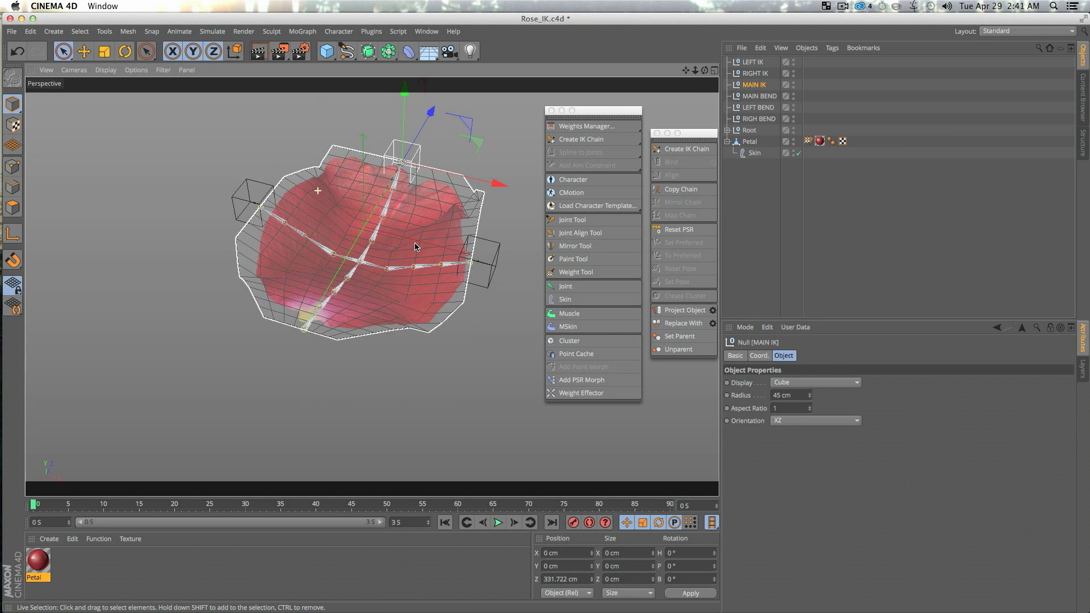
key("ctrl+r")
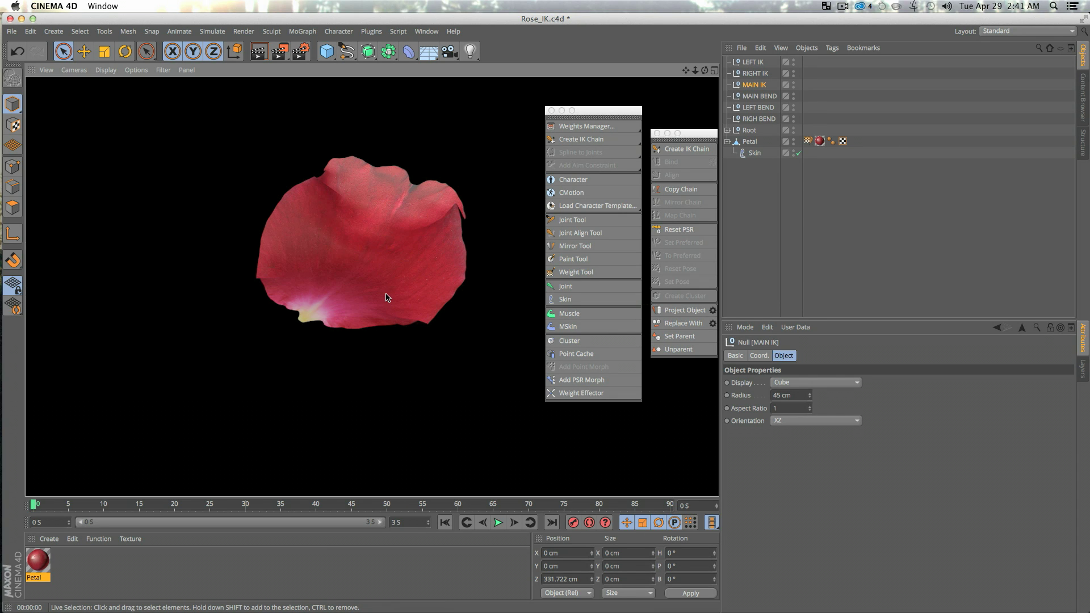
left_click(367, 54)
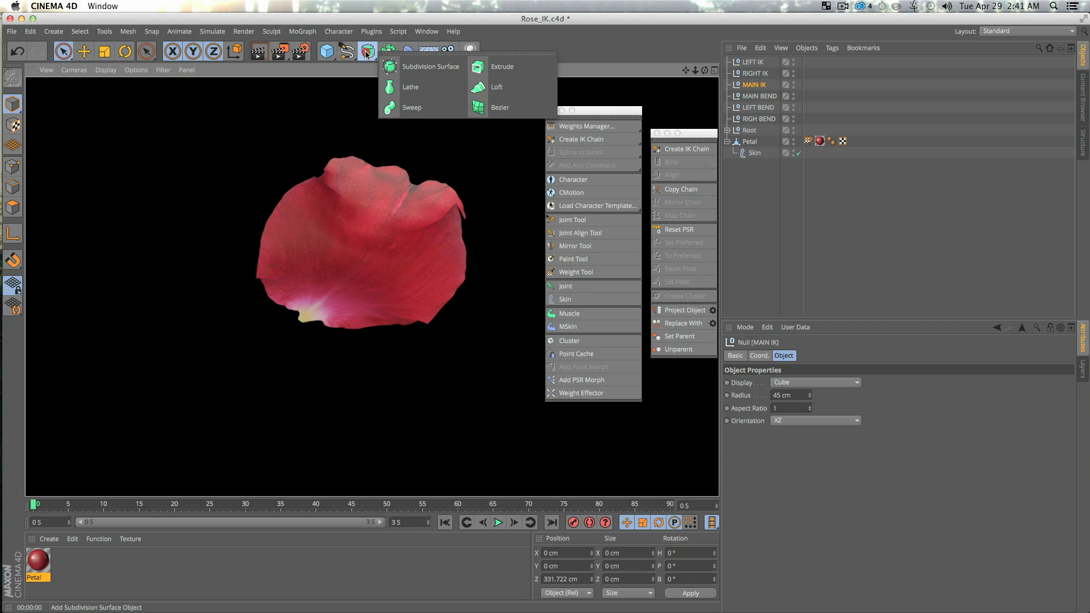
left_click(404, 144)
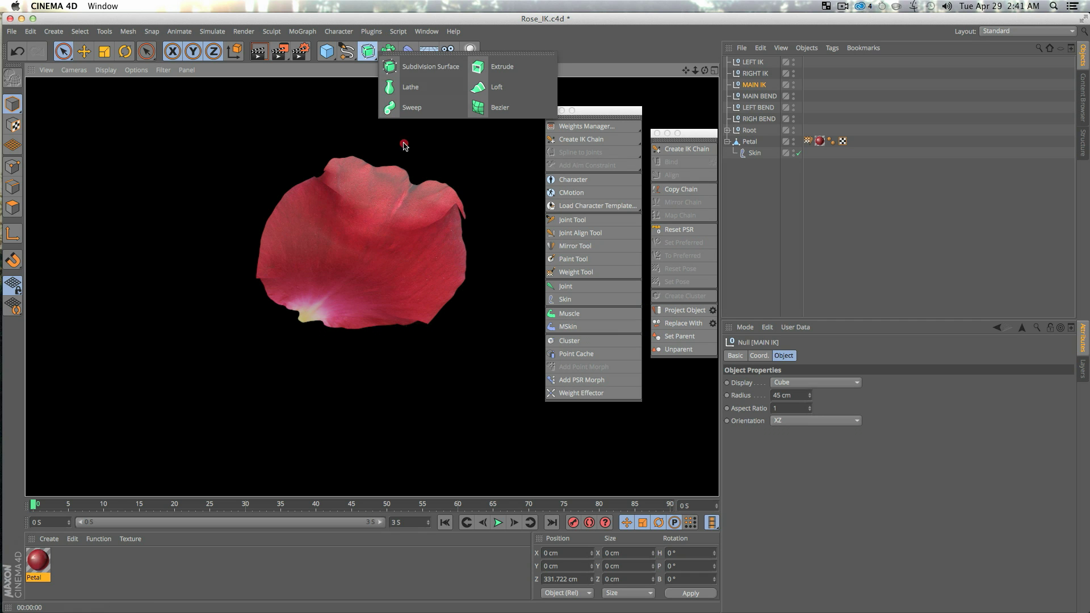
left_click(828, 218)
left_click(774, 221)
Undo the test moves of the IK controls to restore the flat petal and clear the selection.
key("super+z")
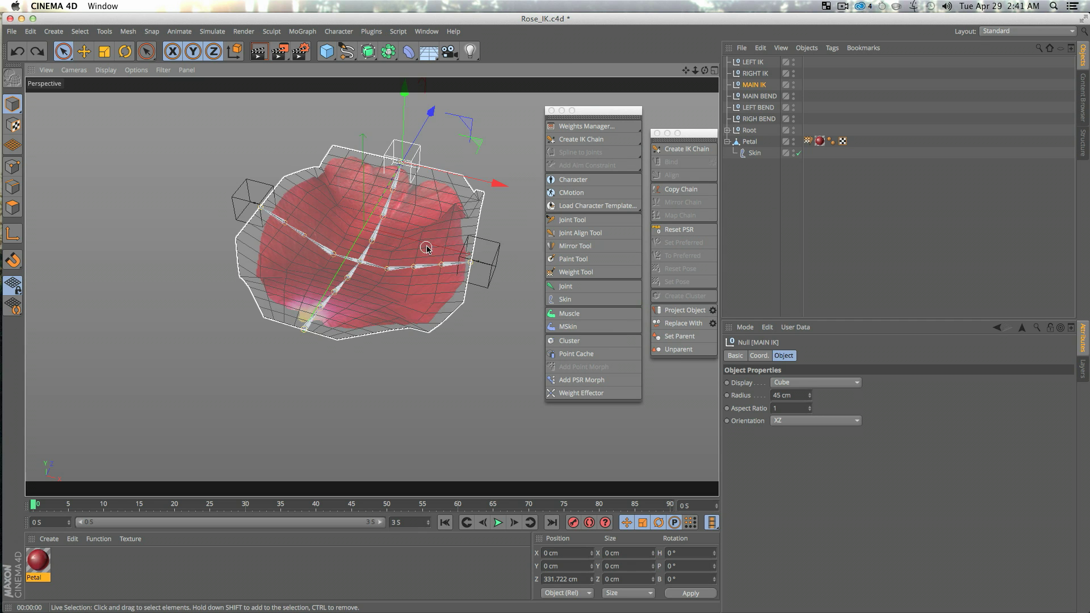
key("super+z")
key("super+z")
key("super+z")
middle_click_drag(454, 185, 446, 226, "alt")
left_click_drag(446, 225, 358, 232, "alt")
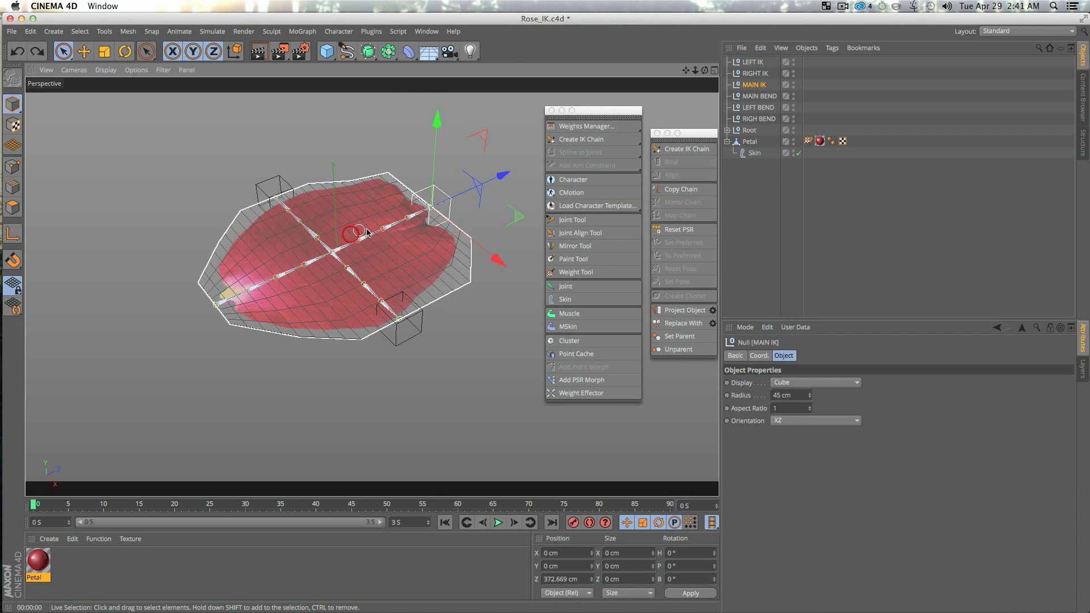
left_click(774, 243)
Freeze all of LEFT IK's coordinates and test them by pulling the control about 100 cm inward and resetting its PSR.
left_click(755, 63)
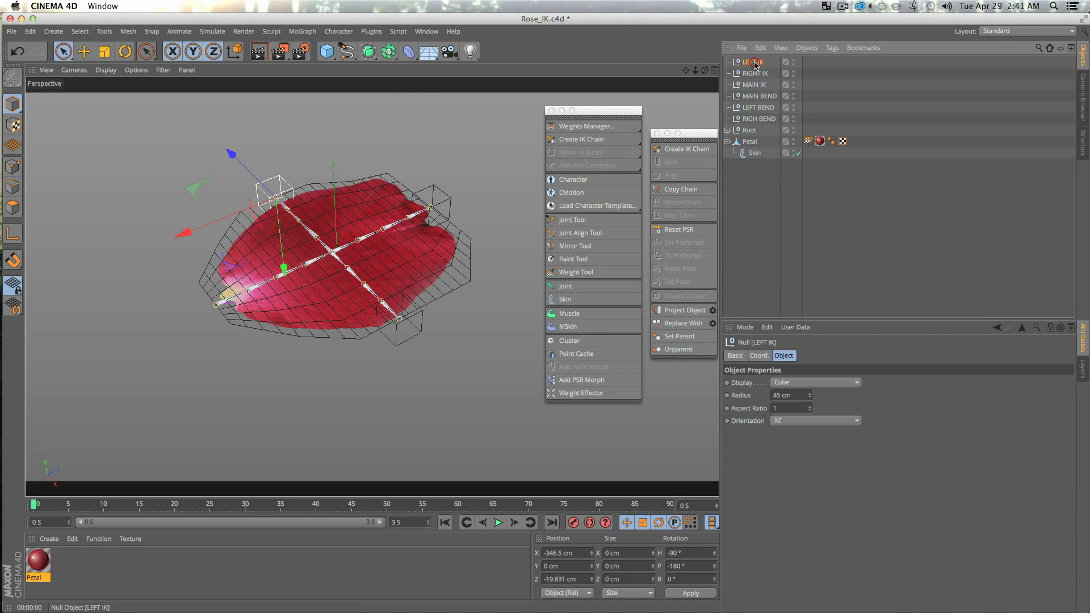
left_click(760, 356)
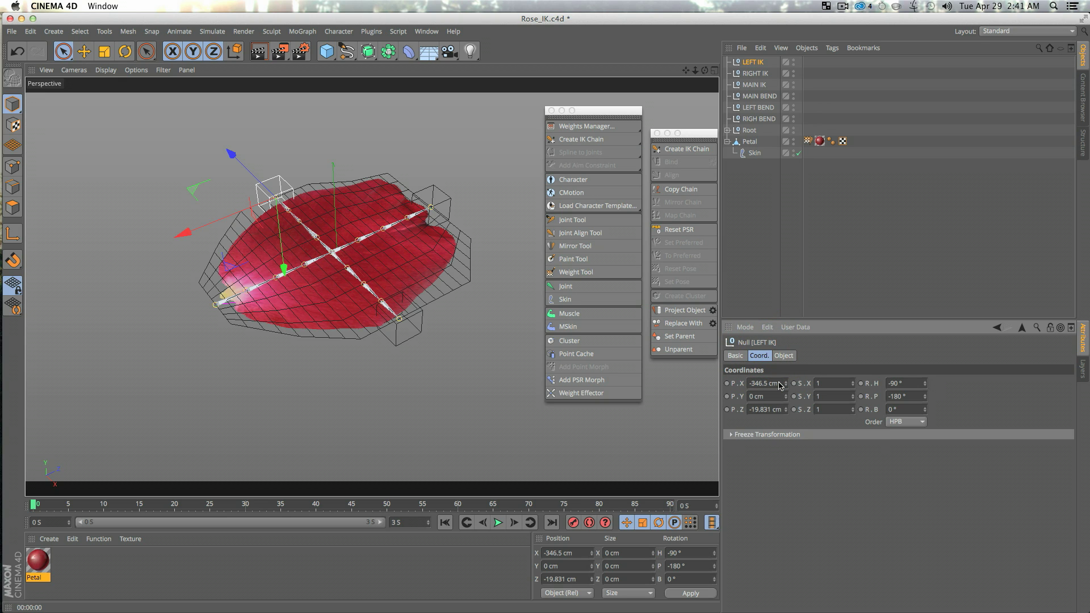
left_click(732, 435)
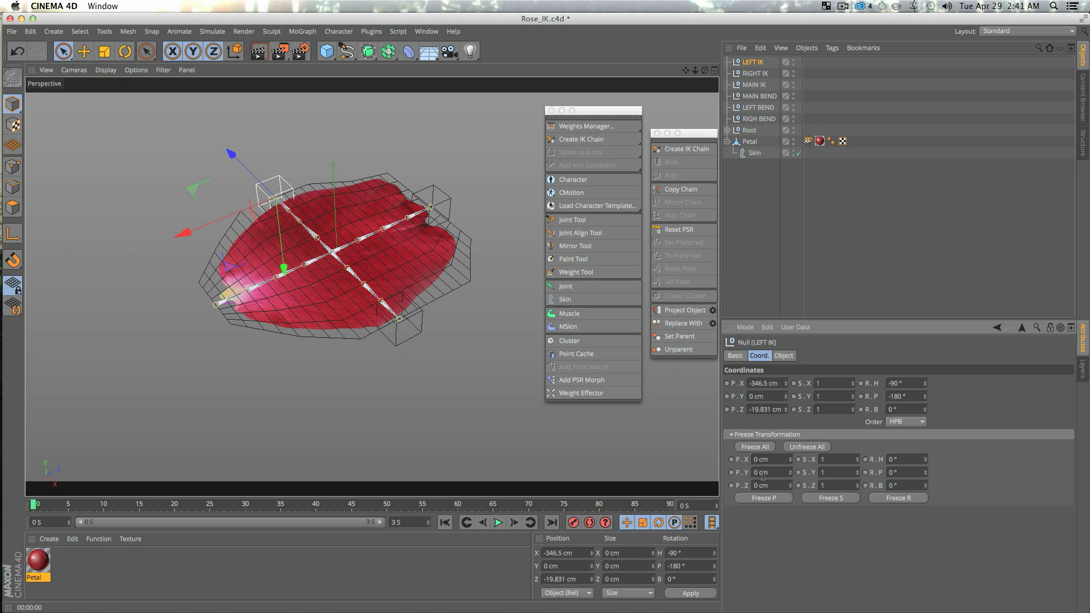
left_click(755, 448)
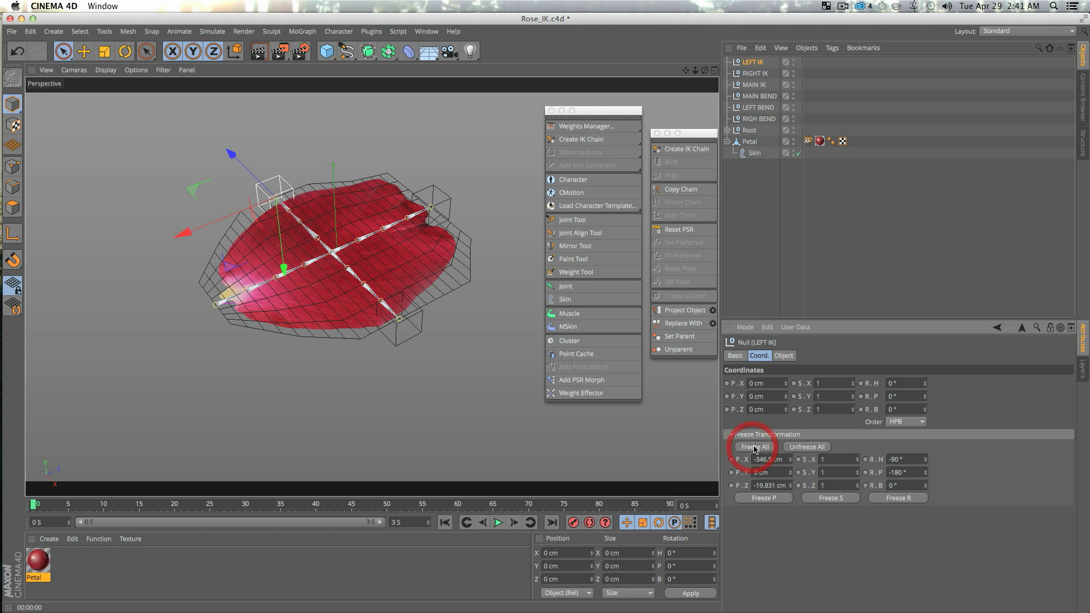
left_click_drag(232, 153, 241, 173)
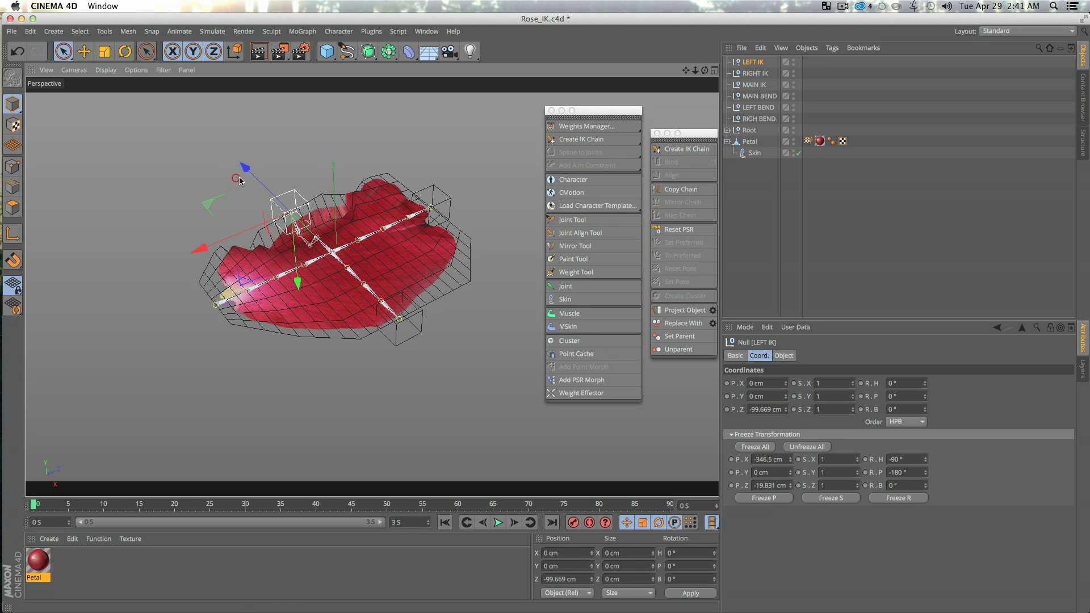
left_click(672, 230)
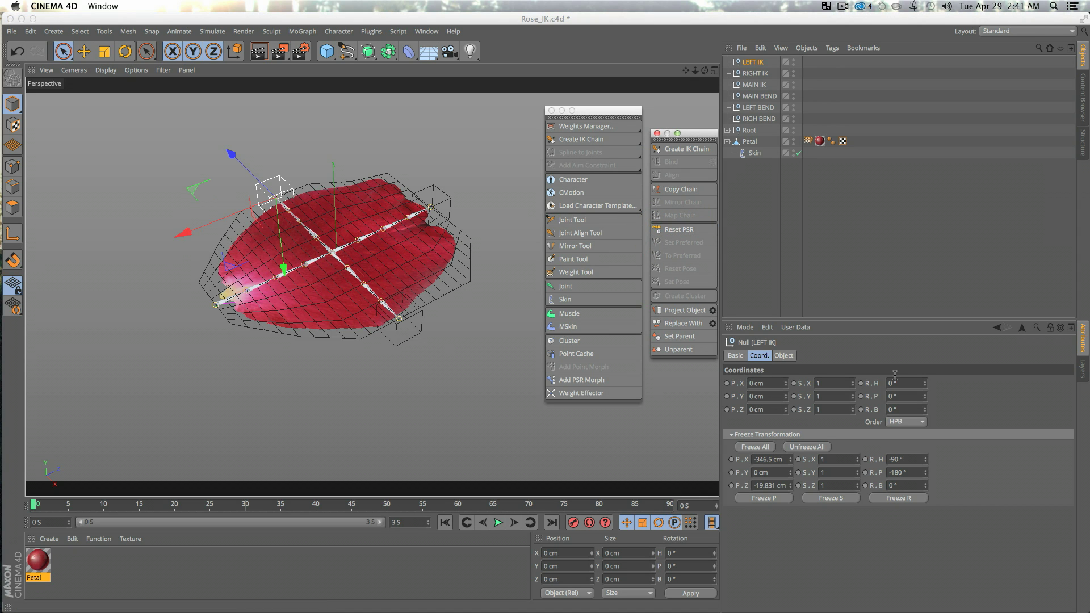
Freeze all of RIGHT IK's coordinates and test them by pulling the control about 129 cm inward and resetting its PSR.
left_click(753, 73)
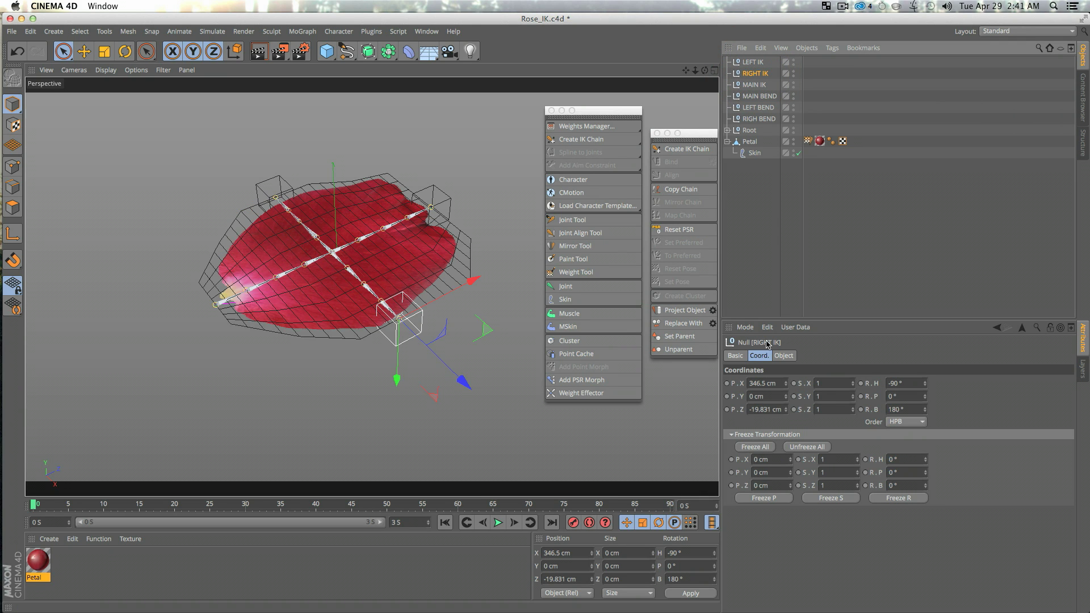
left_click(758, 447)
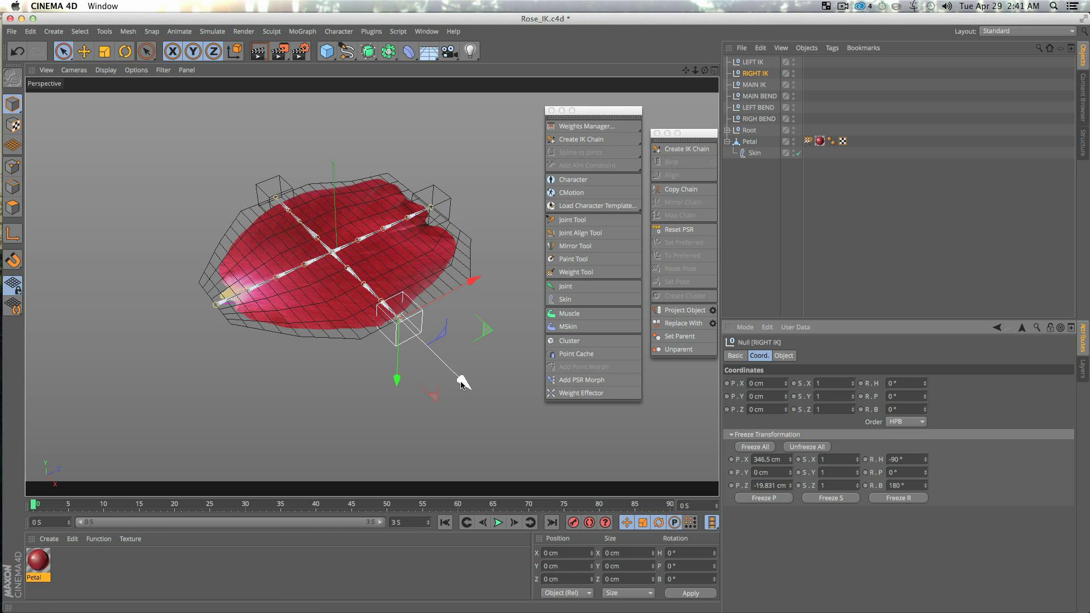
left_click_drag(462, 384, 437, 356)
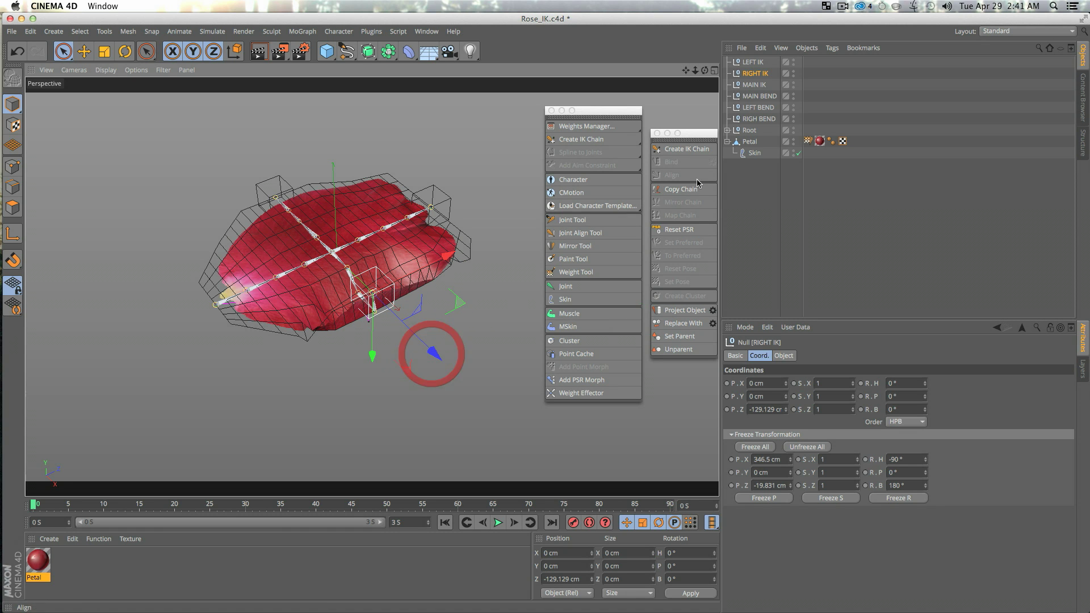
left_click(675, 229)
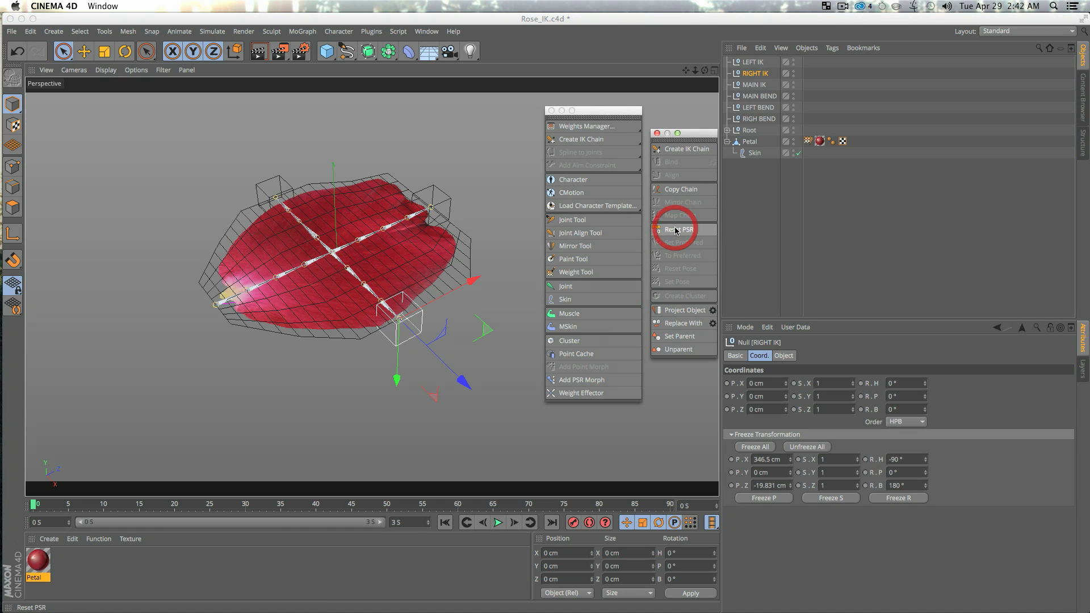
Freeze all of MAIN IK's coordinates and clear the selection.
left_click(759, 85)
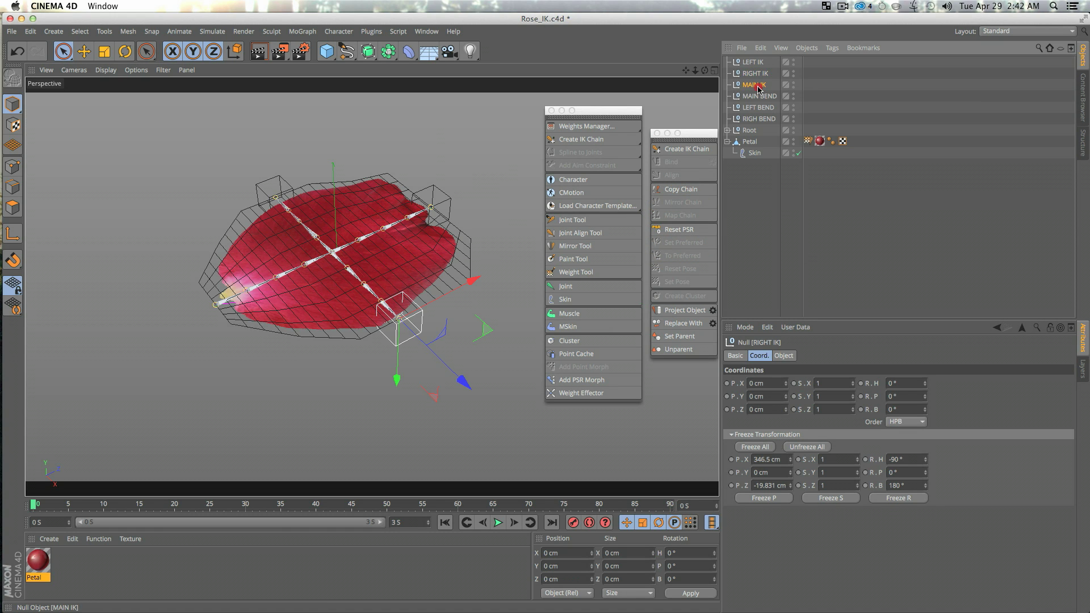
left_click(751, 449)
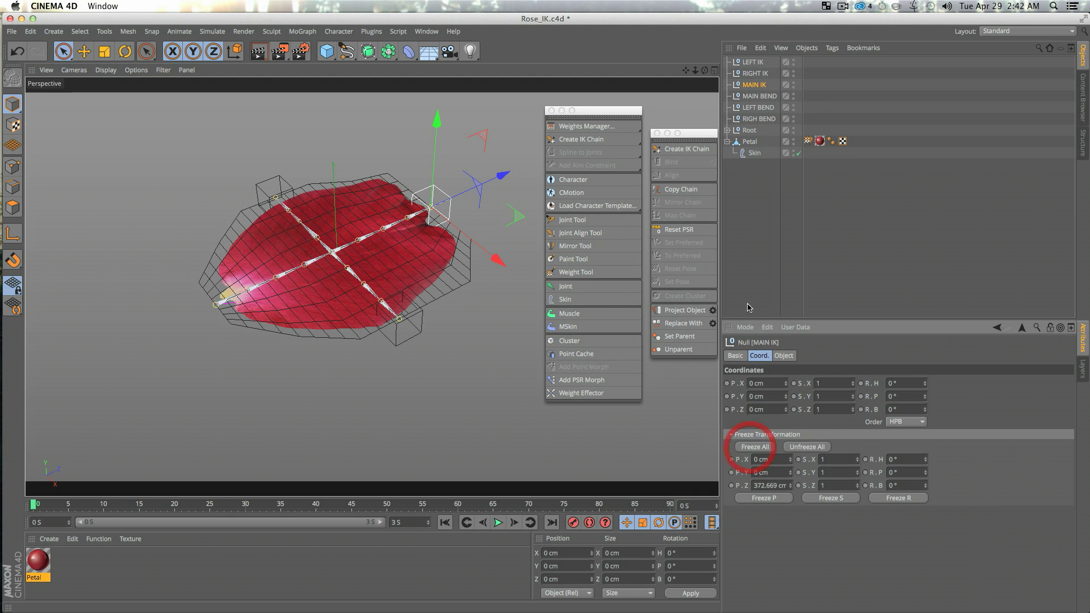
left_click(742, 217)
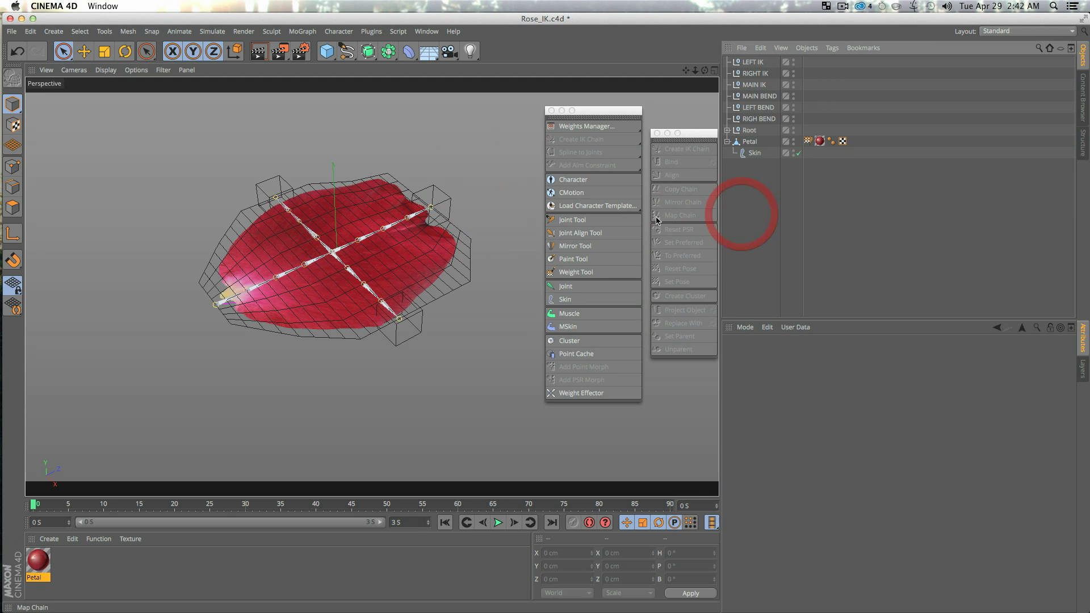
left_click(544, 225)
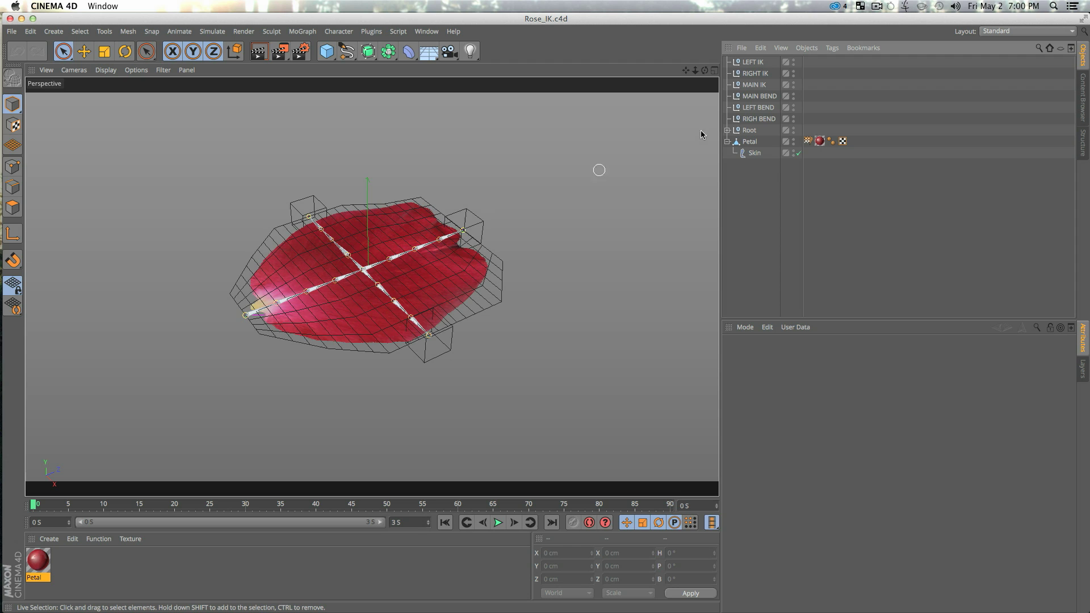
Make LEFT IK and RIGHT IK children of MAIN IK in the object hierarchy and clear the selection.
left_click(760, 75)
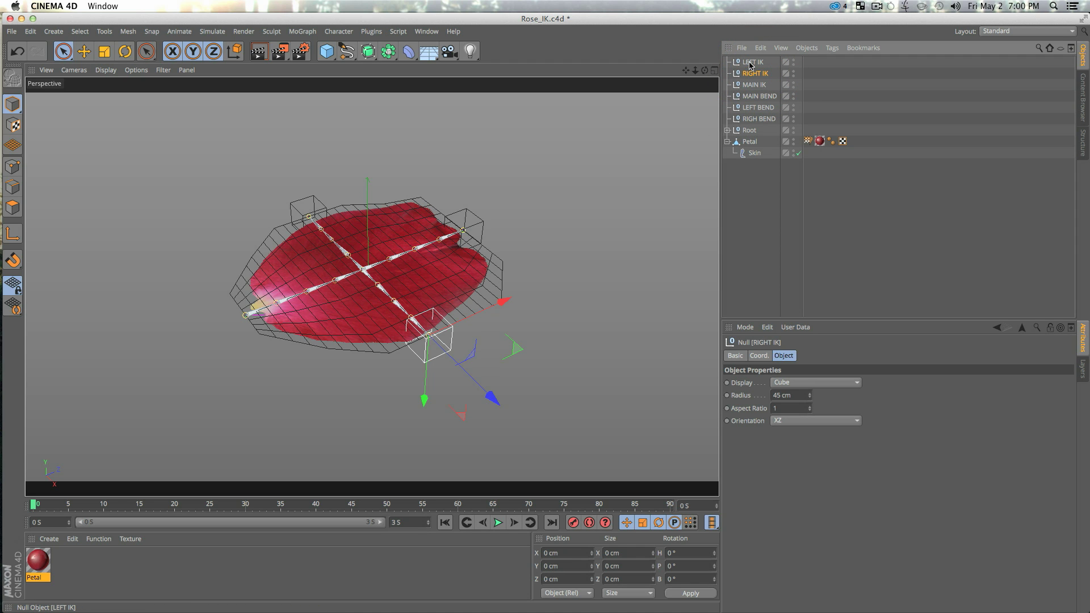
left_click(751, 63, "shift")
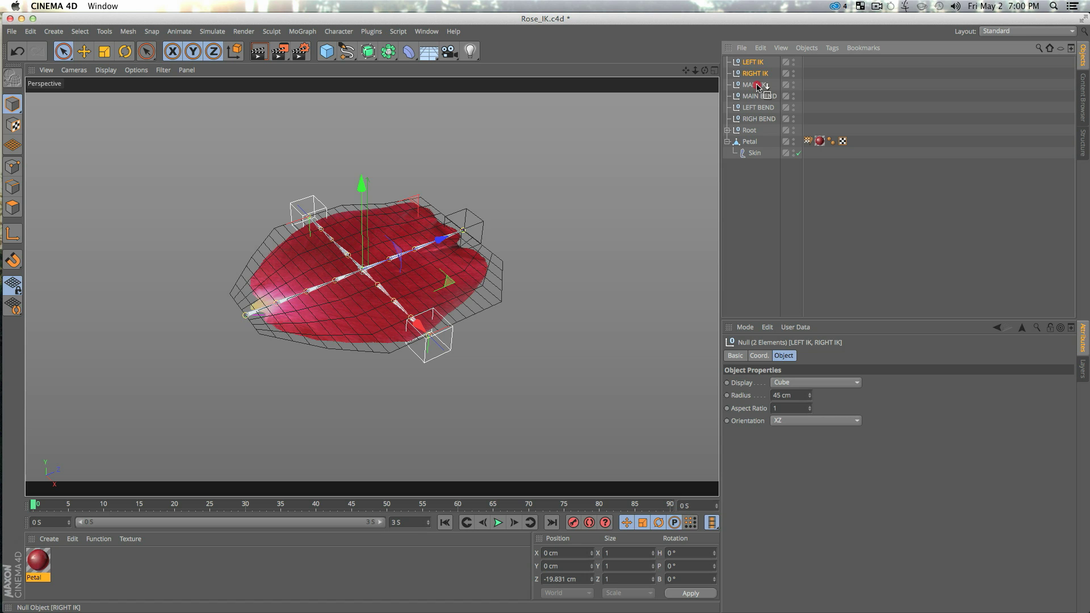
left_click_drag(757, 87, 757, 86)
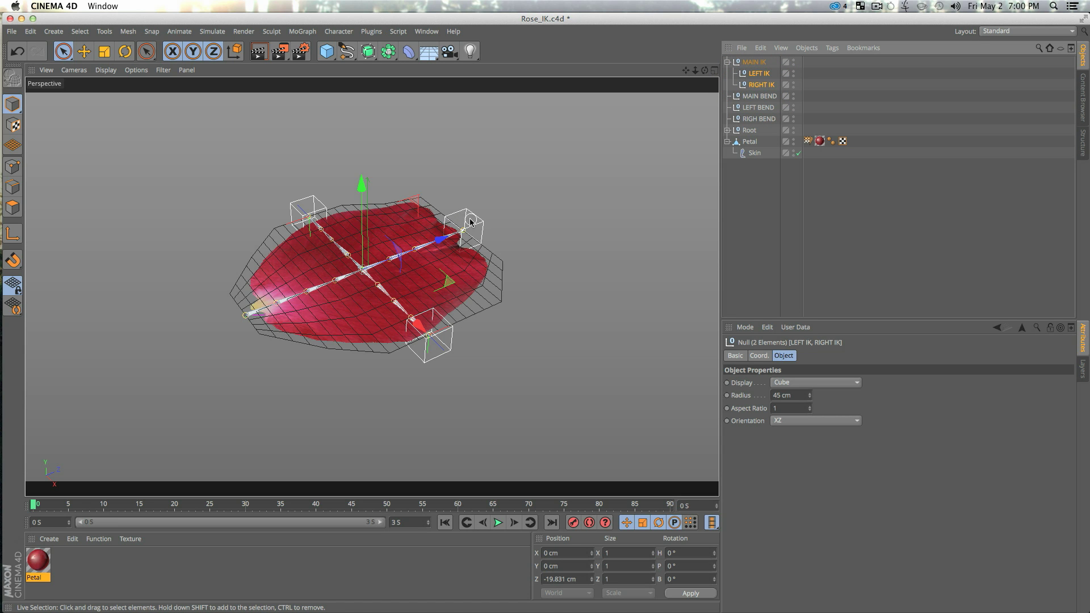
left_click(769, 219)
Move MAIN IK up and inward to about Y 497 cm and Z -306 cm to bend the petal upright.
left_click(463, 200)
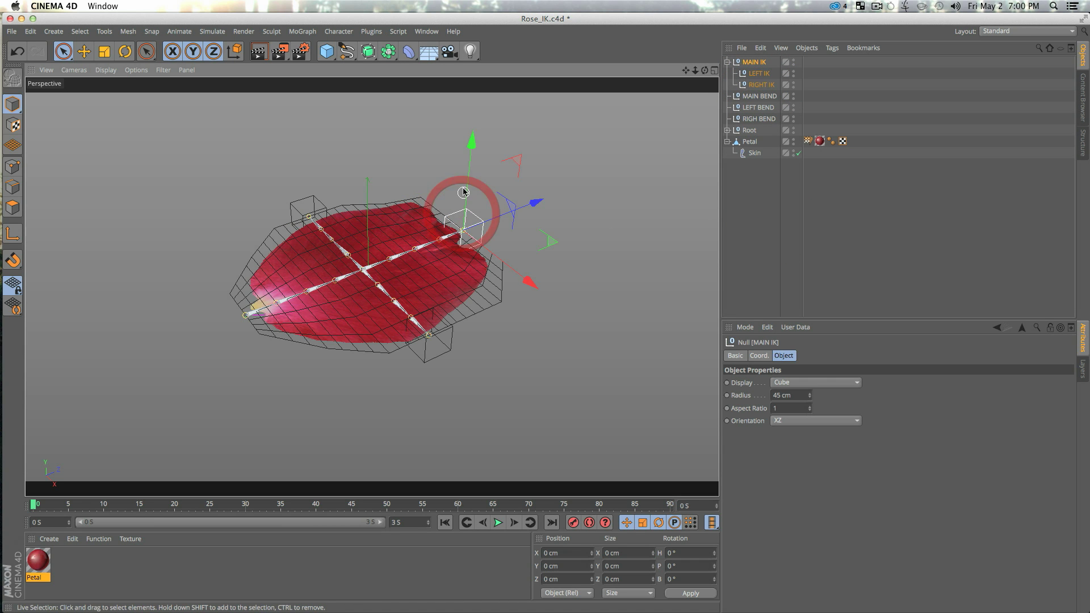
left_click_drag(465, 191, 447, 117)
left_click_drag(538, 150, 454, 147)
left_click_drag(389, 122, 363, 65)
Scale LEFT IK and RIGHT IK together to about 197% to spread the petal's sides apart.
left_click_drag(361, 189, 428, 171, "alt")
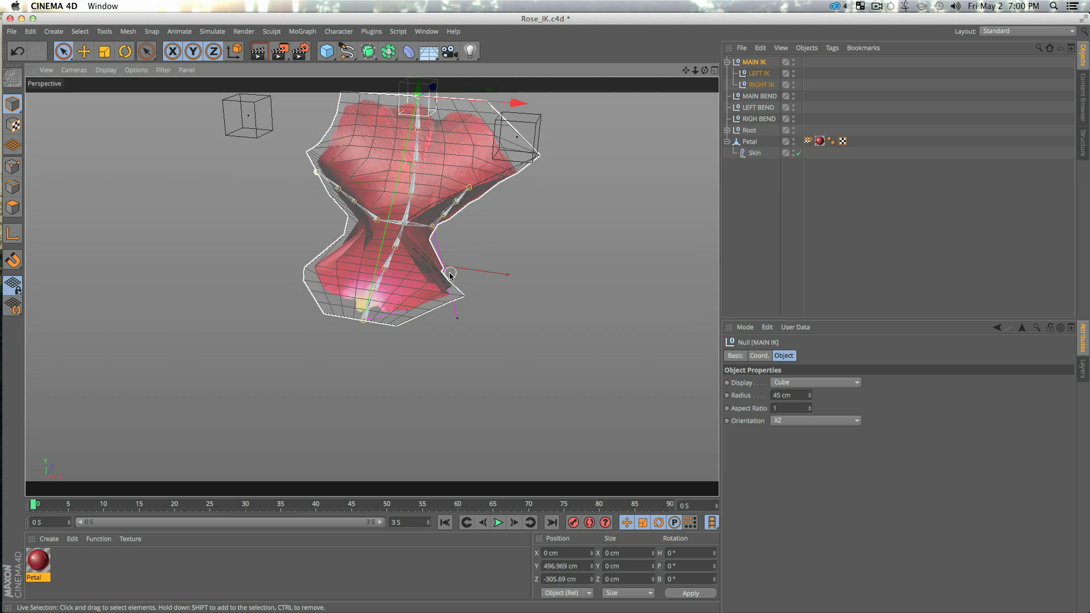
left_click(764, 84)
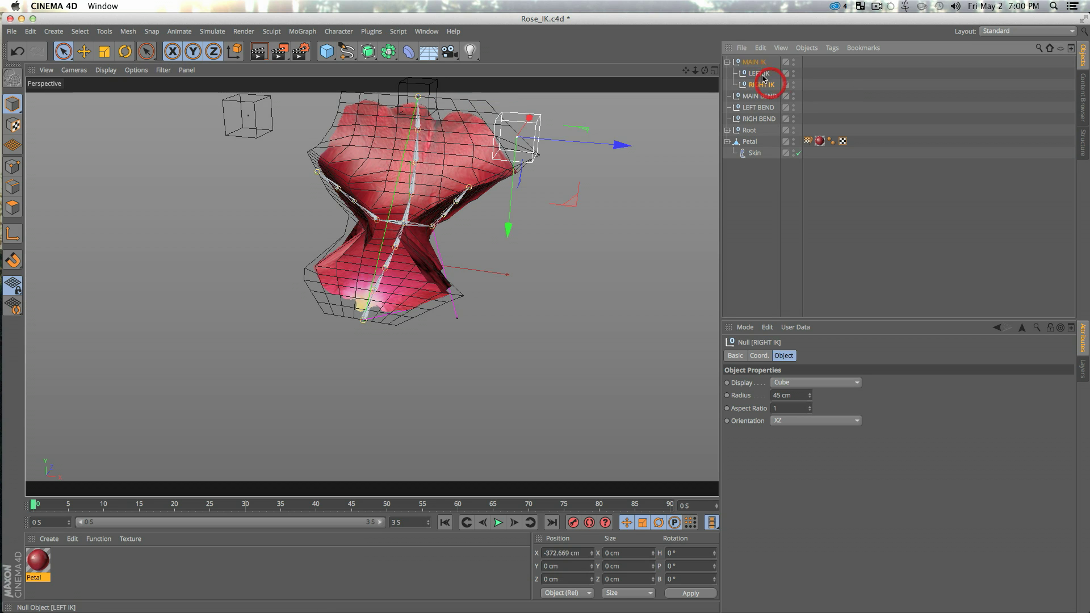
left_click(761, 74, "shift")
key("t")
left_click_drag(470, 140, 569, 158)
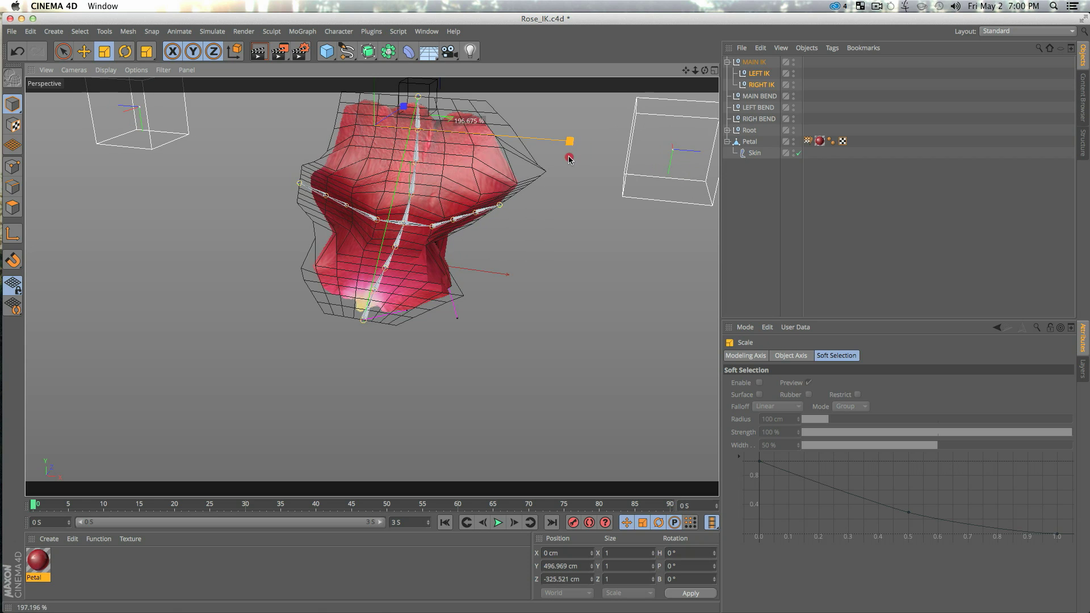
Move LEFT BEND and RIGH BEND together along Z to about 236 cm to reshape the side bends.
left_click_drag(565, 203, 461, 209, "alt")
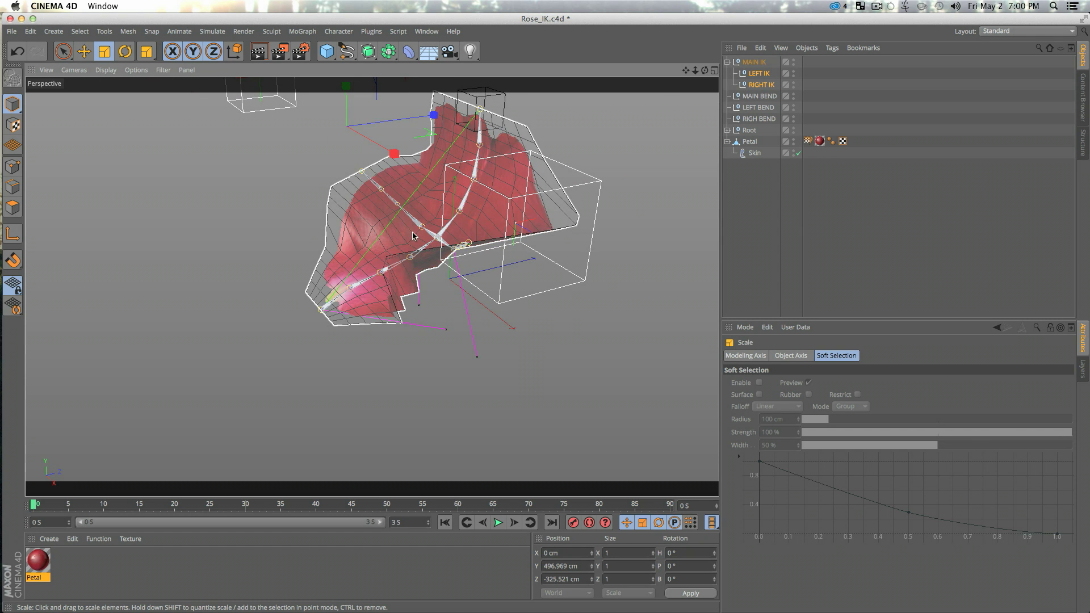
left_click(759, 110)
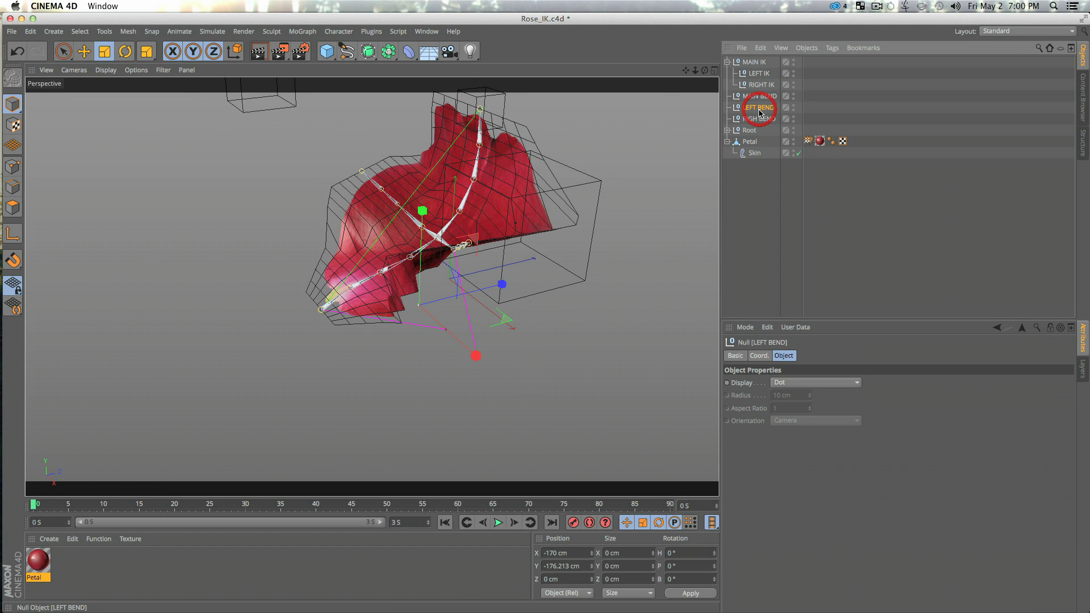
left_click(772, 121, "shift")
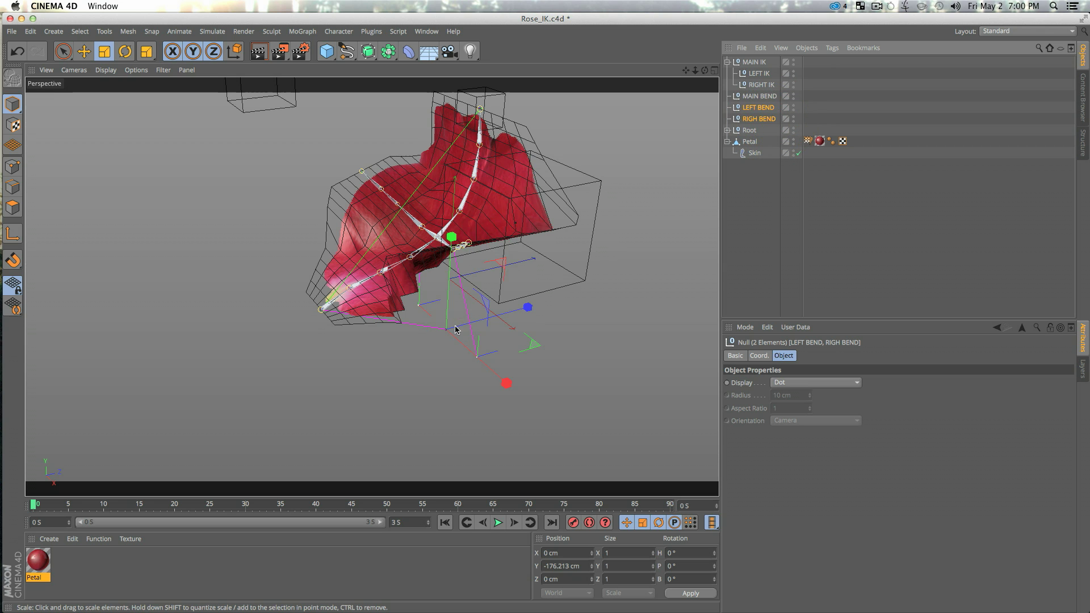
left_click_drag(455, 328, 493, 333, "alt")
key("e")
left_click_drag(493, 334, 571, 307)
Render the viewport from two different angles to preview the curled petal.
left_click_drag(401, 266, 523, 267, "alt")
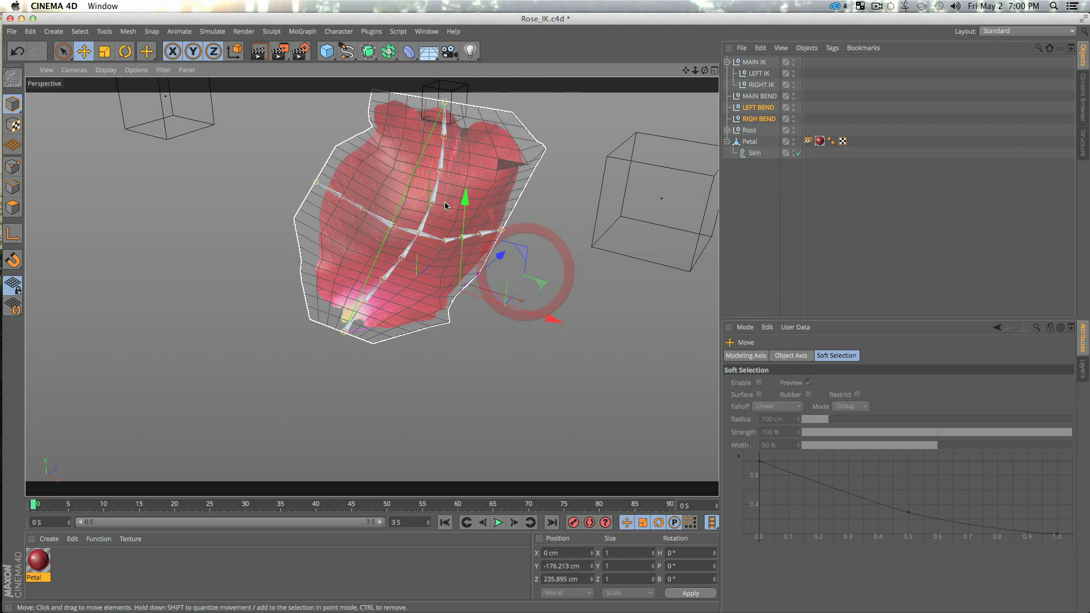
key("ctrl+r")
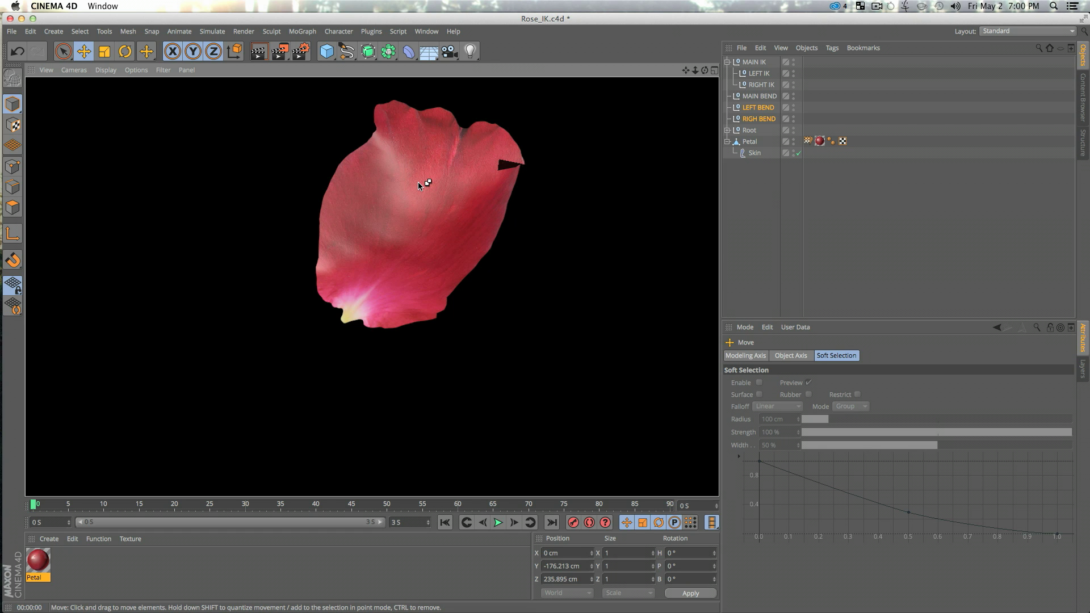
left_click_drag(453, 219, 501, 146, "alt")
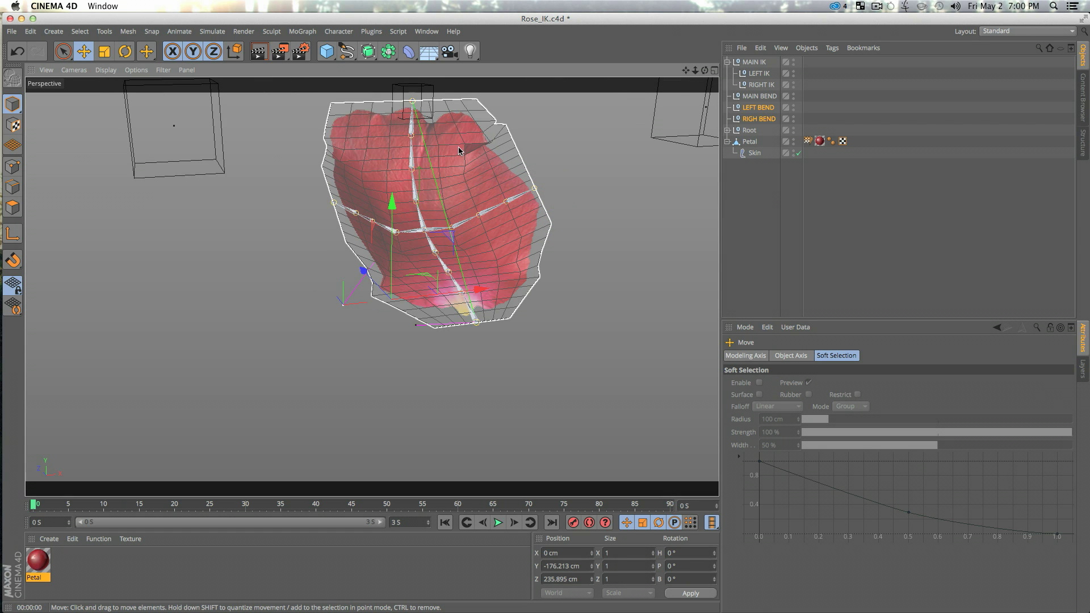
key("ctrl+r")
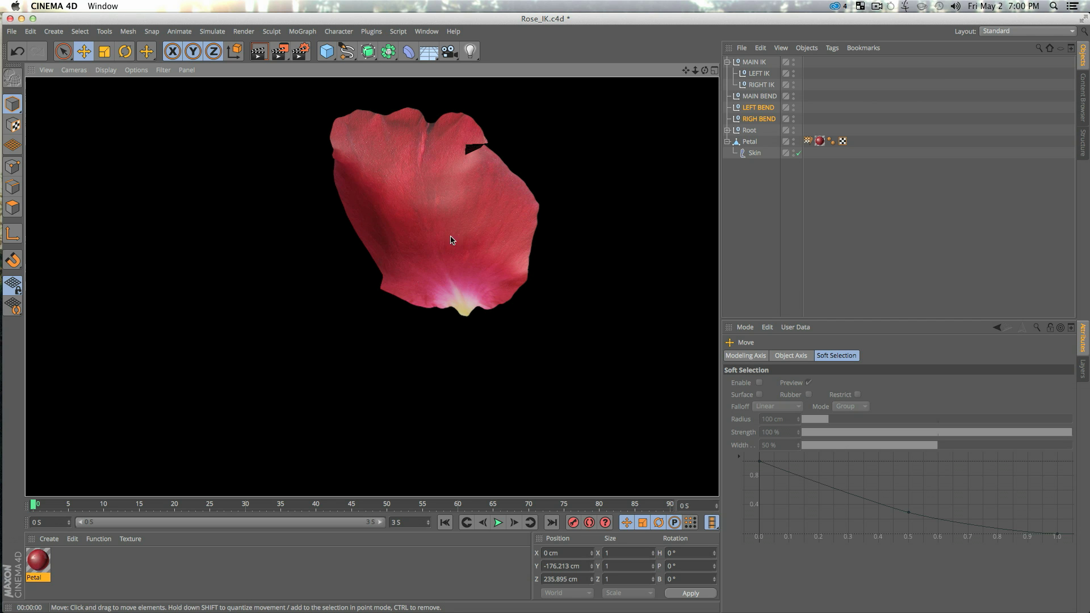
Raise MAIN IK slightly to about Y 503 cm, then preview the petal with a viewport render and clear the selection.
left_click_drag(532, 171, 345, 214, "alt")
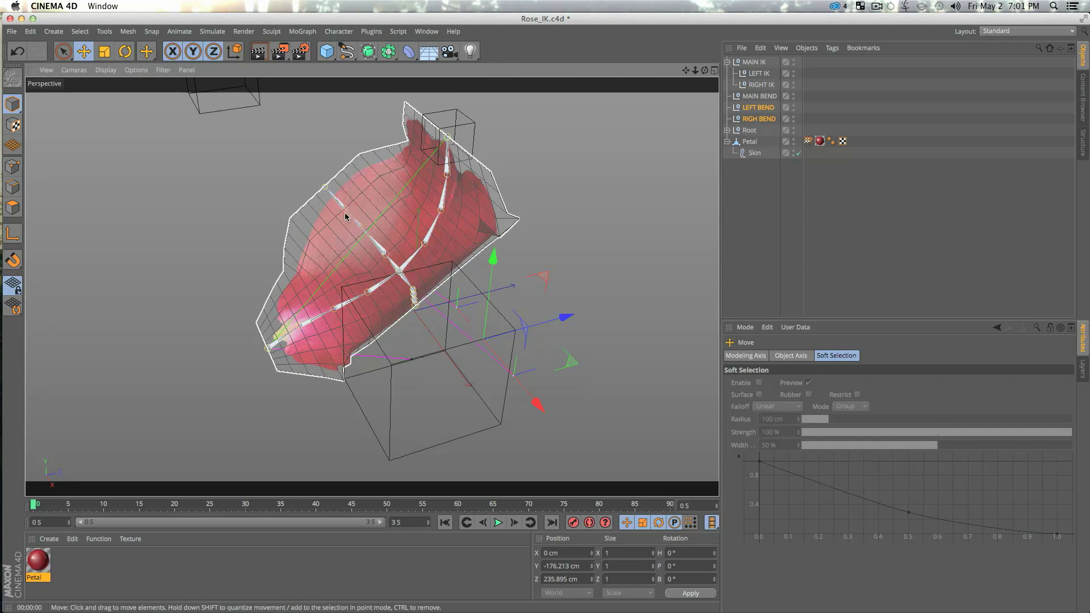
left_click(465, 116)
left_click_drag(449, 117, 448, 114)
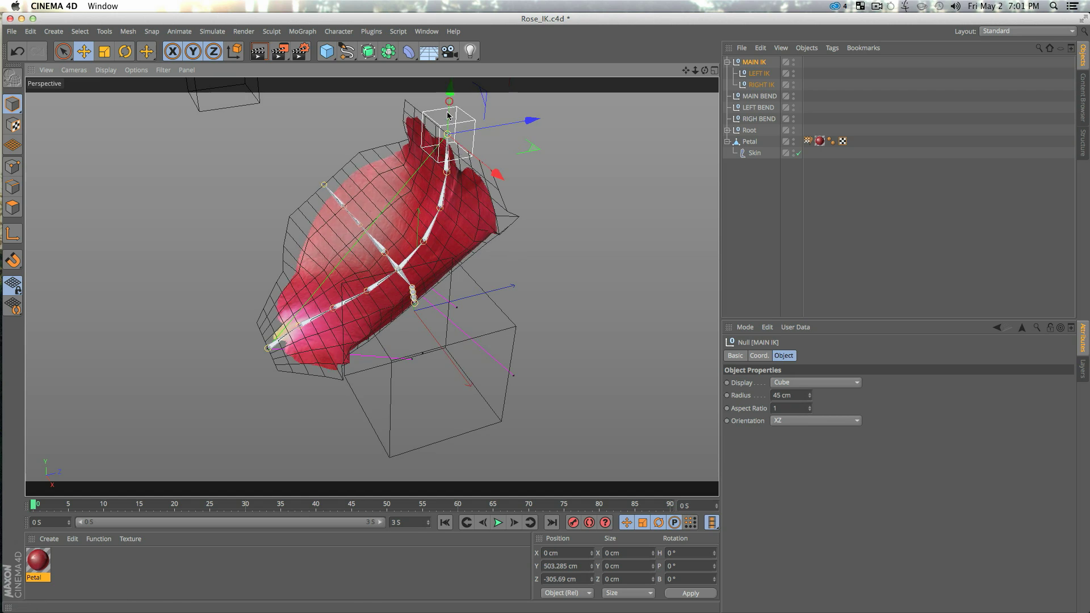
left_click_drag(400, 205, 503, 189, "alt")
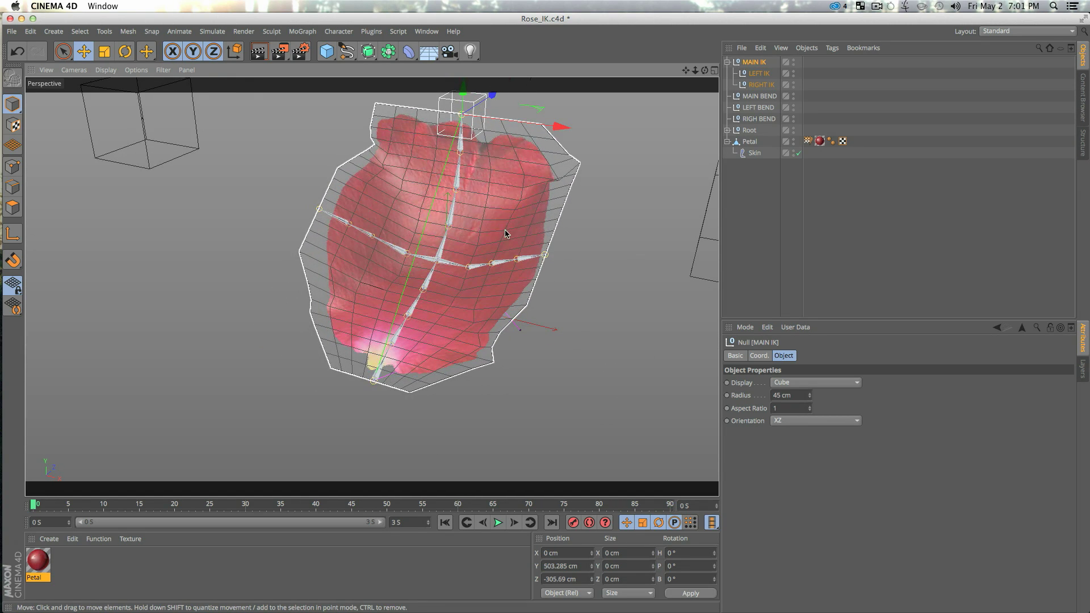
left_click_drag(505, 232, 489, 207, "alt")
key("super+r")
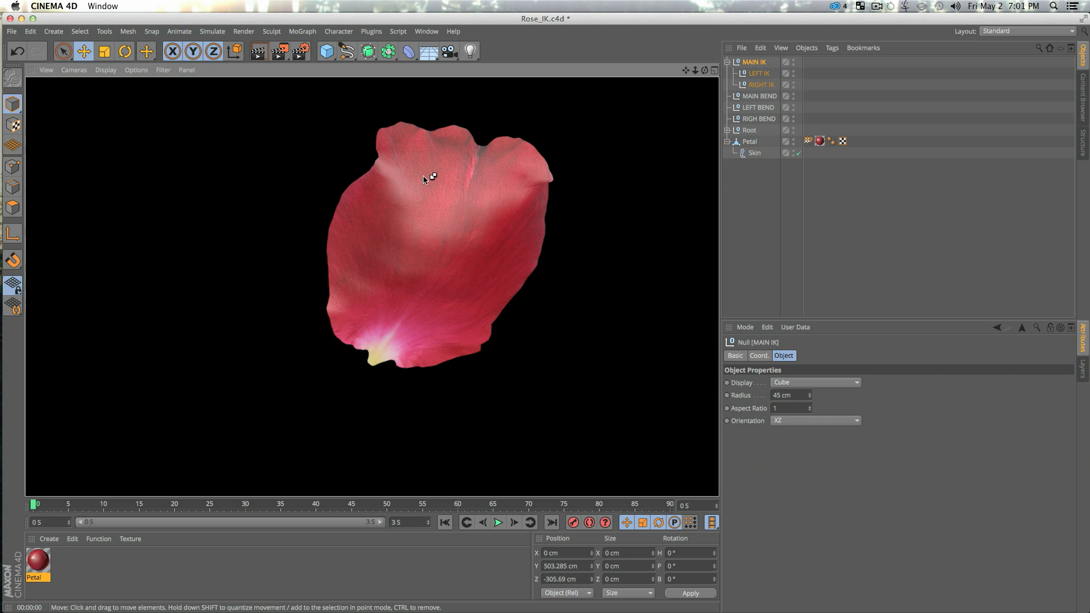
left_click(740, 168)
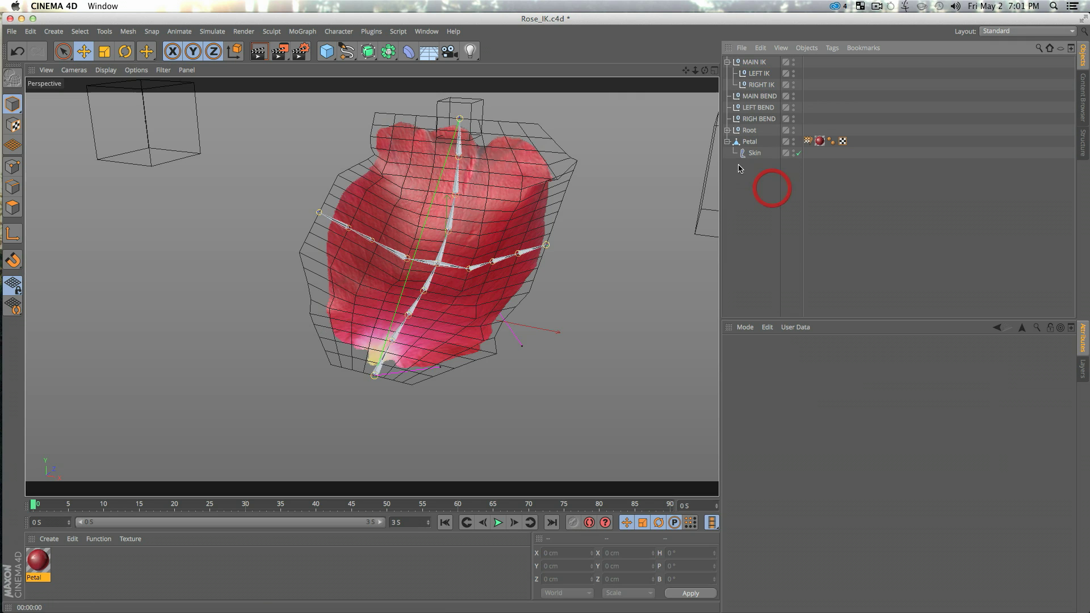
Add a Subdivision Surface, make Petal its child to smooth the mesh, and clear the selection.
left_click_drag(368, 51, 415, 67)
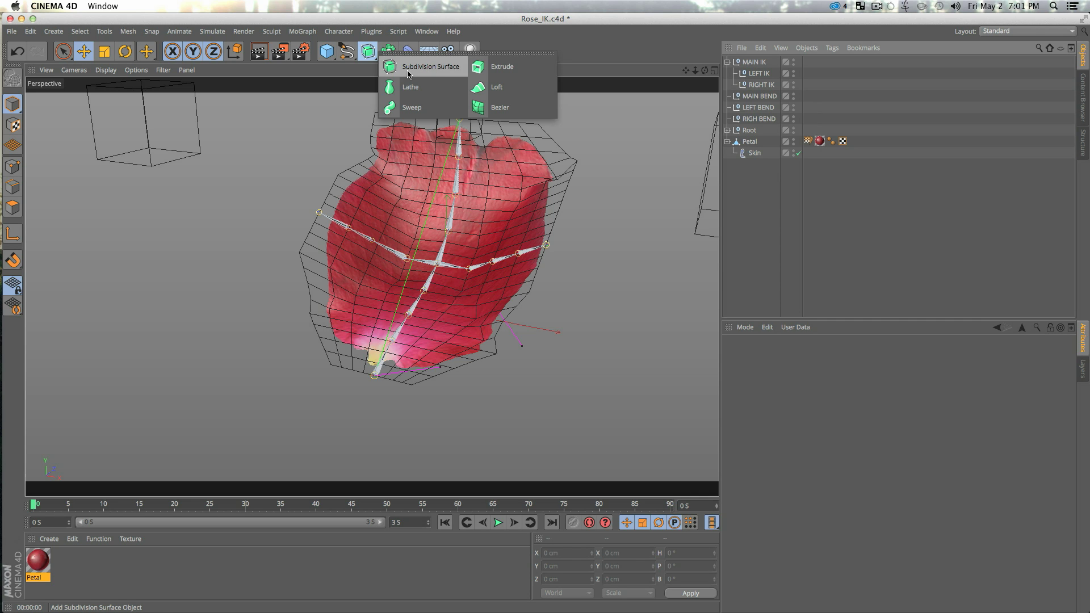
left_click(415, 67)
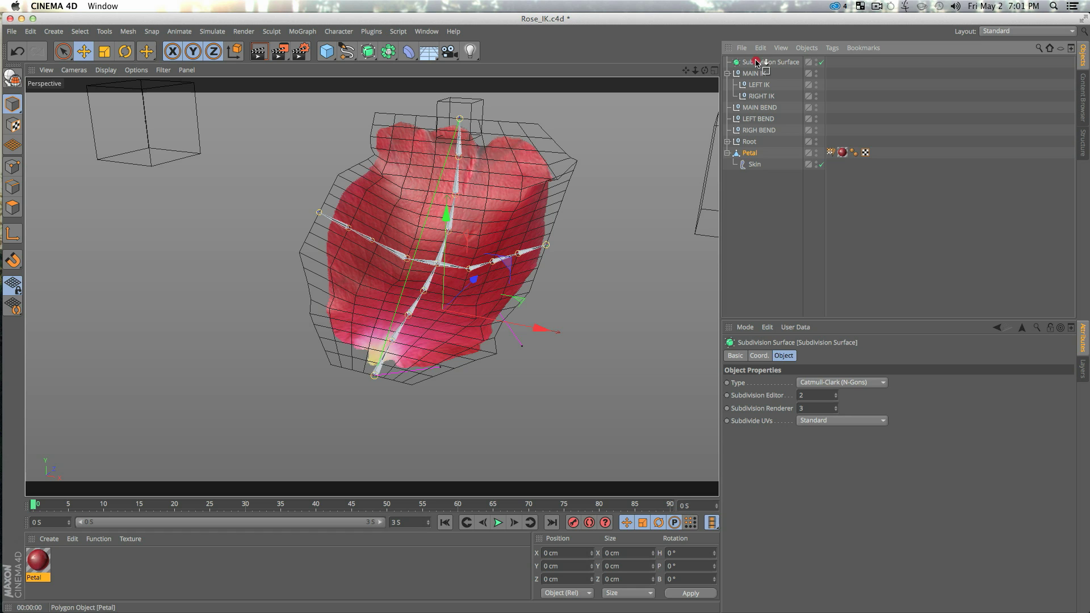
left_click_drag(757, 61, 758, 62)
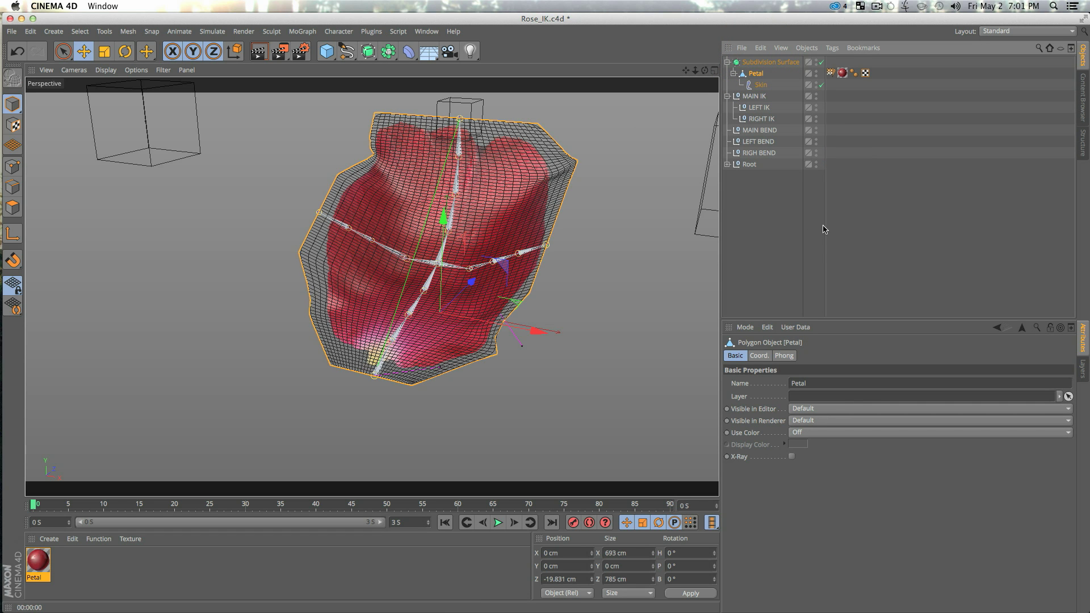
left_click(771, 260)
Render the viewport from slightly different angles to examine the smoothed petal's surface and edges.
key("super+r")
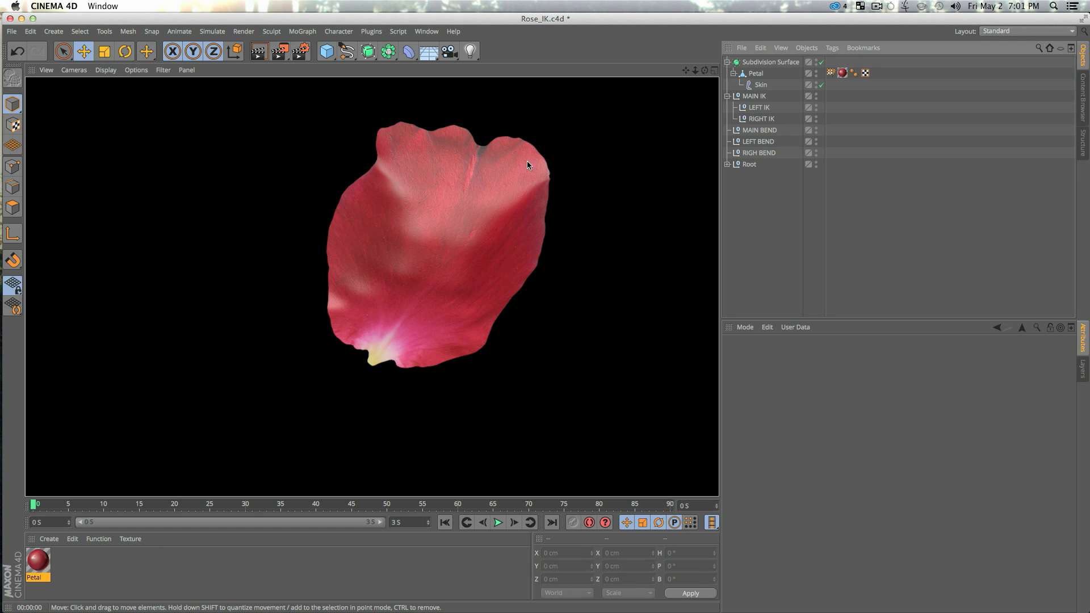
mouse_move(399, 310)
left_mouse_down("alt")
mouse_move(401, 293)
mouse_move(635, 236)
mouse_move(447, 277)
mouse_move(393, 319)
left_mouse_up("alt")
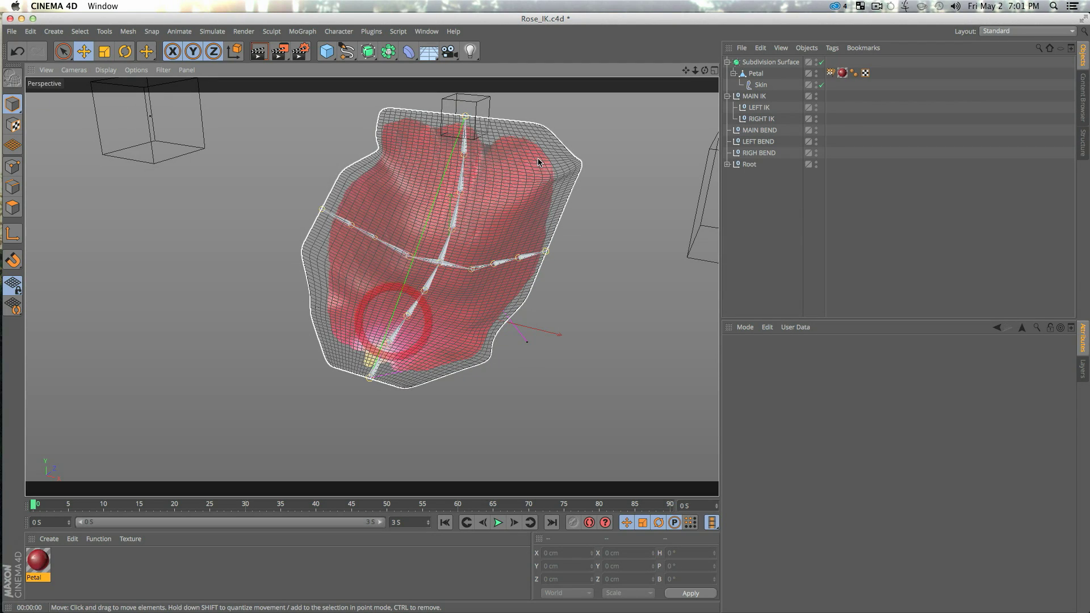
key("super+r")
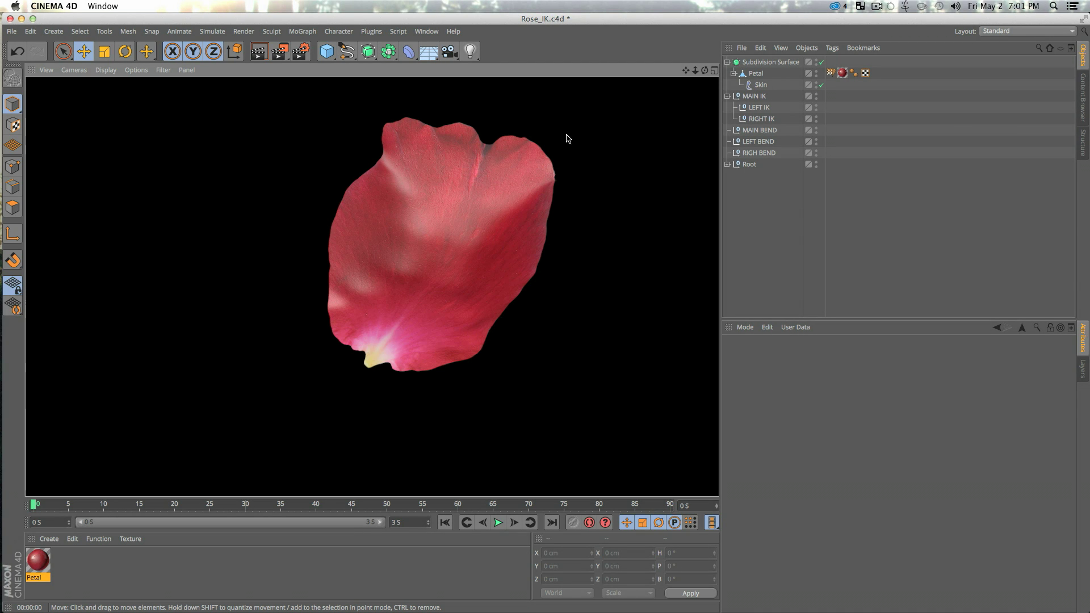
left_click(758, 203)
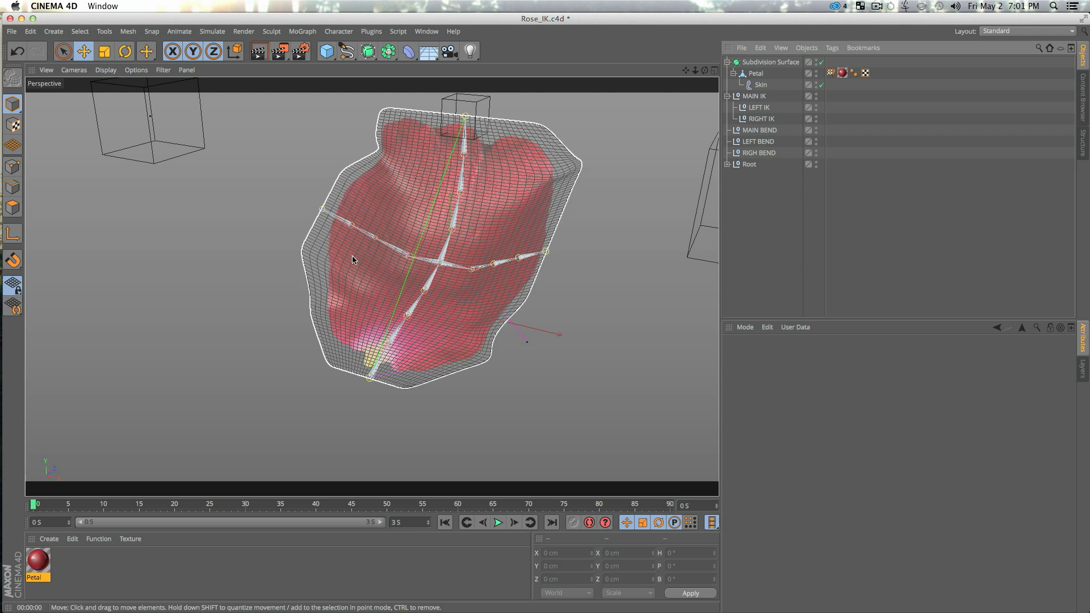
left_click_drag(539, 264, 399, 253, "alt")
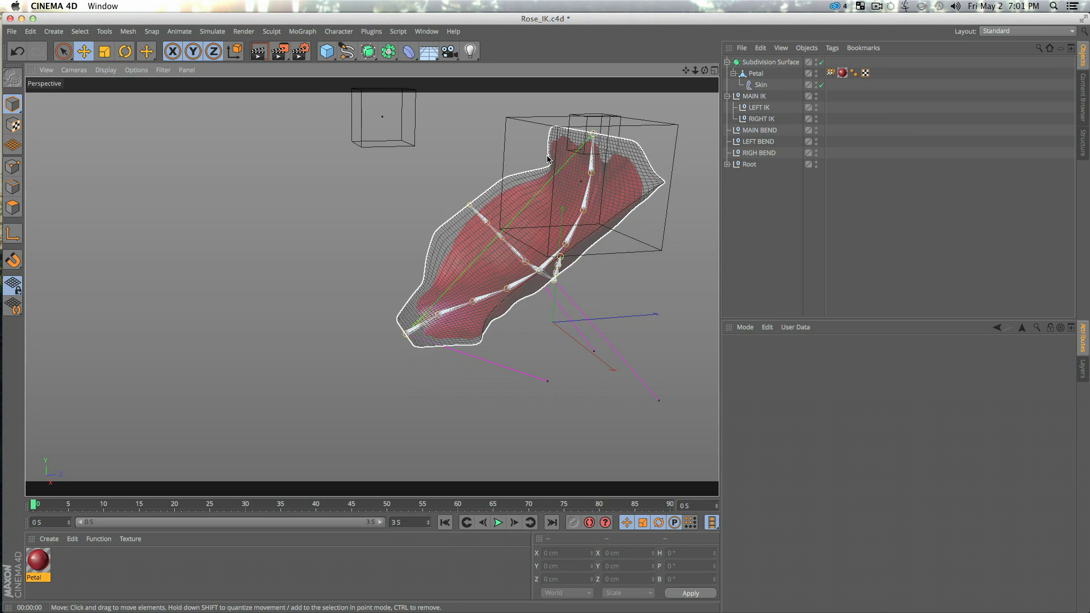
mouse_move(623, 120)
left_mouse_down("alt")
mouse_move(626, 155)
mouse_move(372, 288)
mouse_move(609, 134)
mouse_move(602, 122)
left_mouse_up("alt")
left_click(616, 127)
key("ctrl+z")
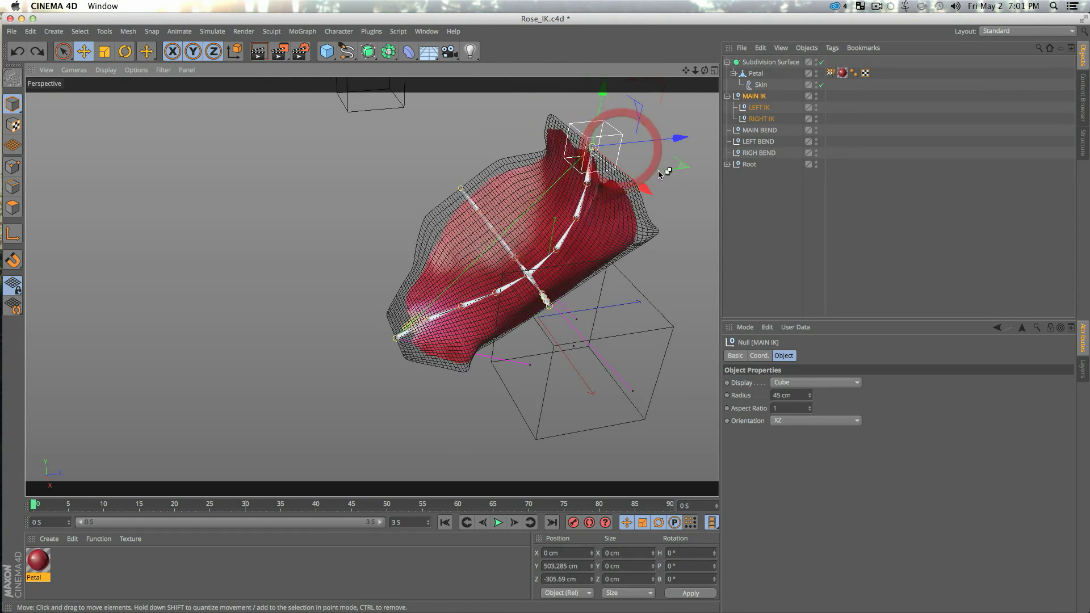
left_click(659, 173)
left_click_drag(653, 177, 555, 253, "alt")
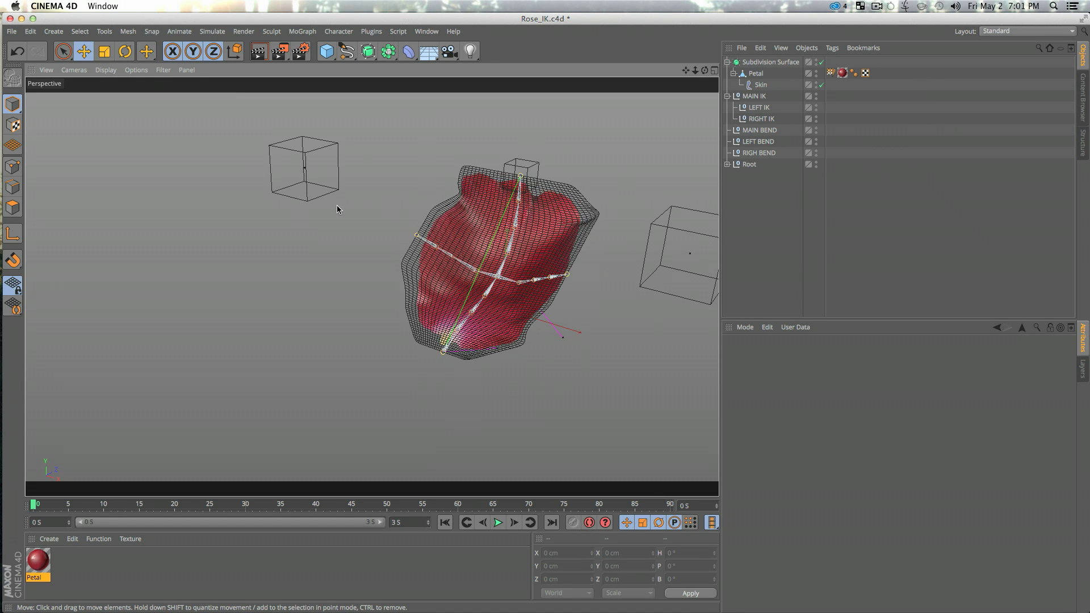
left_click(766, 214)
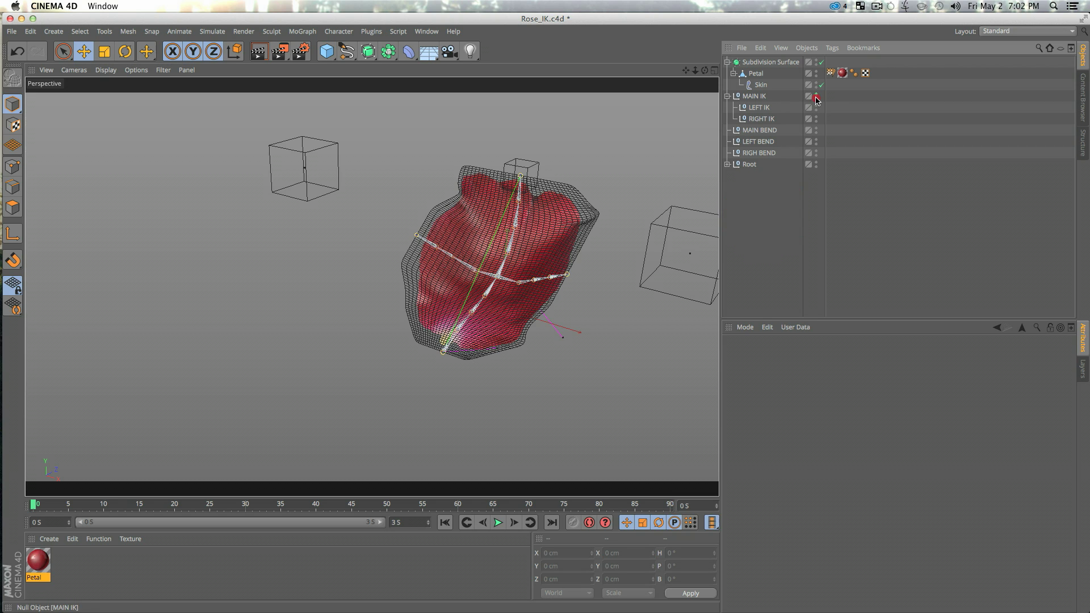
Hide all the IK controls, bend nulls and Root in both the editor and renderer, and collapse the MAIN IK hierarchy.
left_click_drag(816, 99, 817, 154)
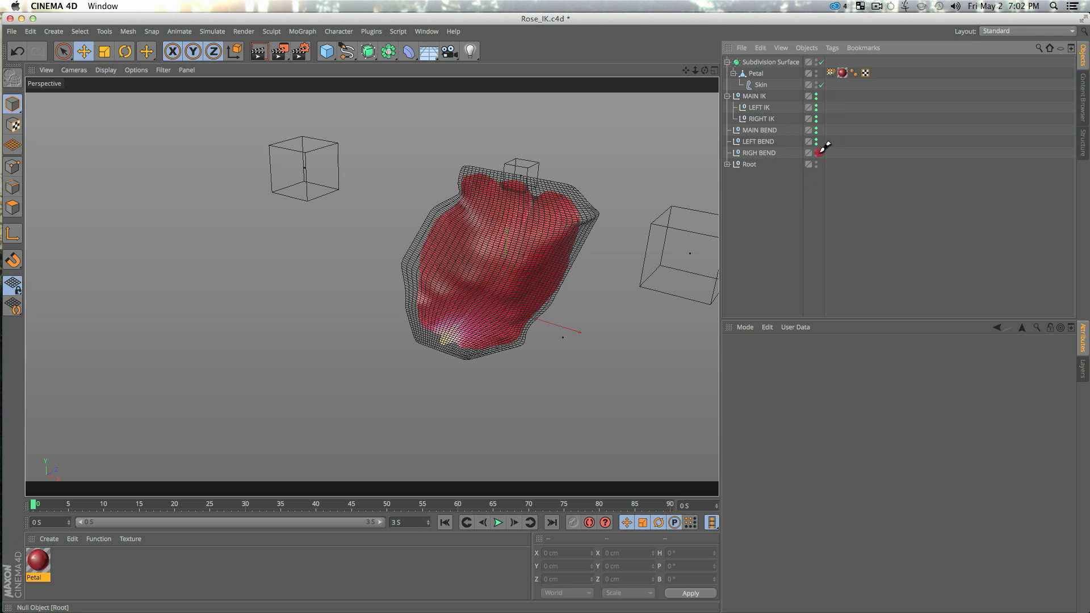
left_click(816, 96)
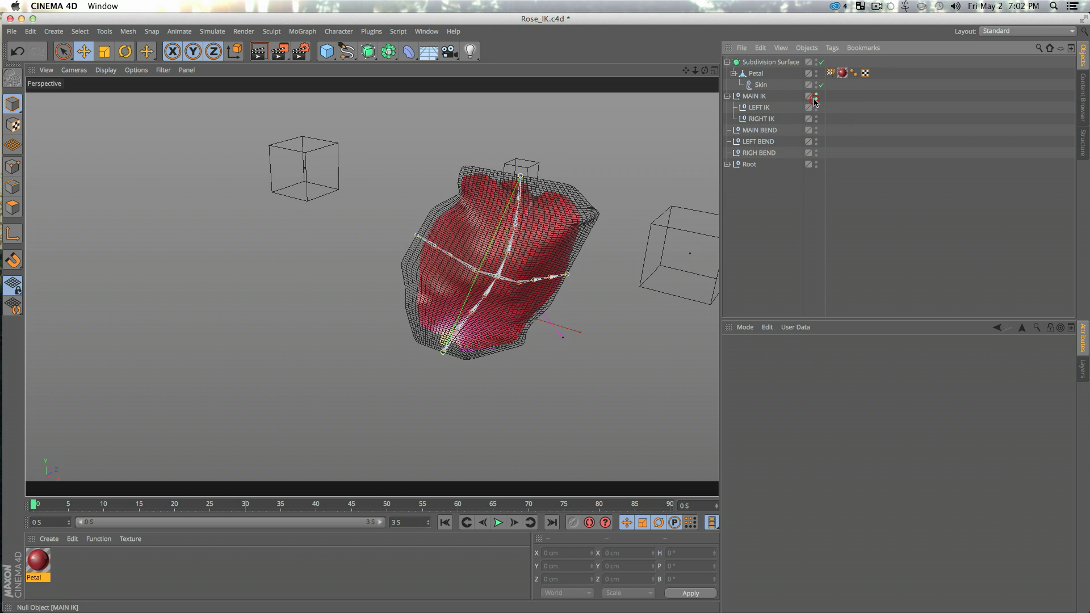
left_click(817, 153)
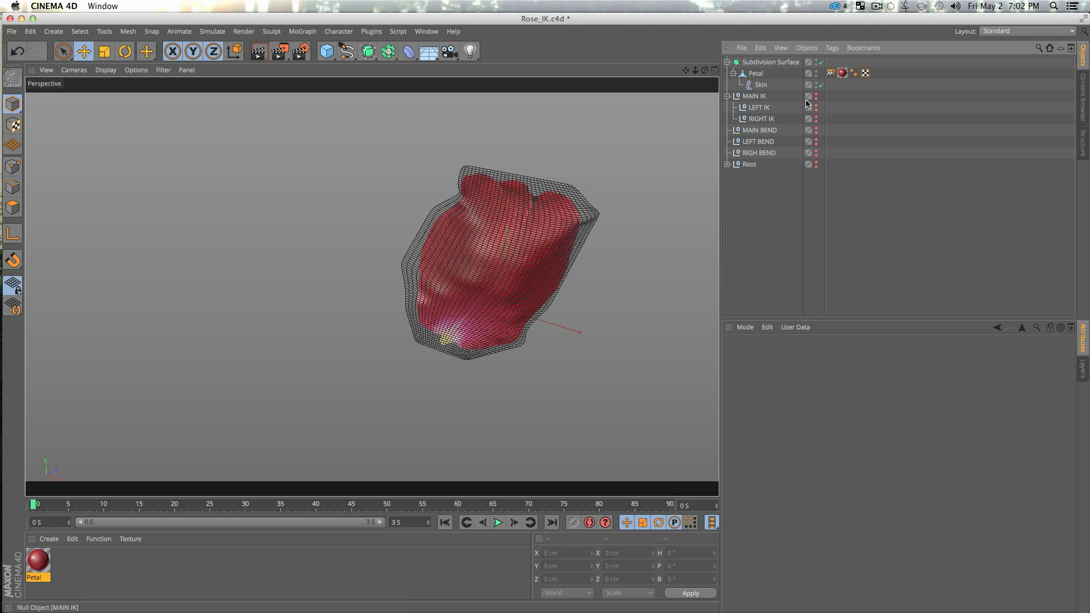
left_click(728, 96)
Rename the Subdivision Surface object as Smooth Petal.
double_click(764, 63)
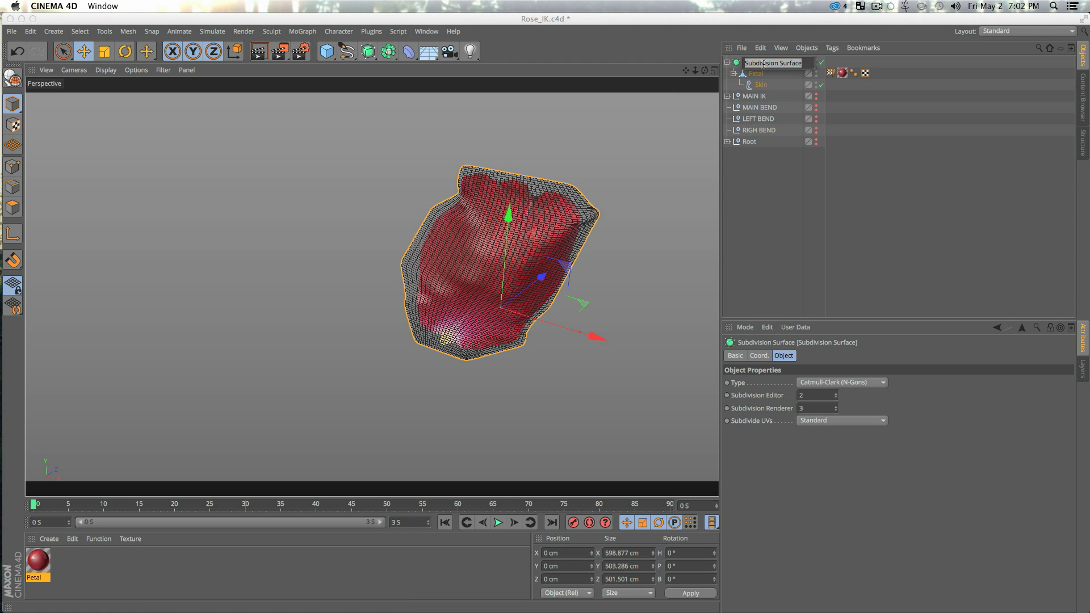
type("Smooth Petal")
key("Return")
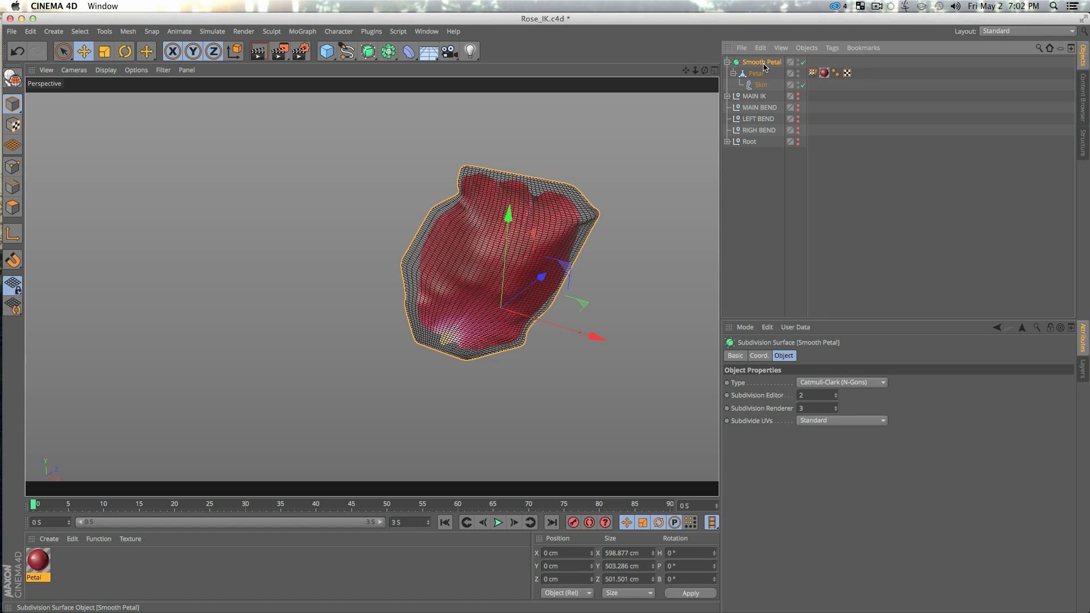
Collapse the Smooth Petal hierarchy, expand MAIN IK, and switch the viewport display to Gouraud Shading without lines.
left_click(727, 62)
left_click(727, 73)
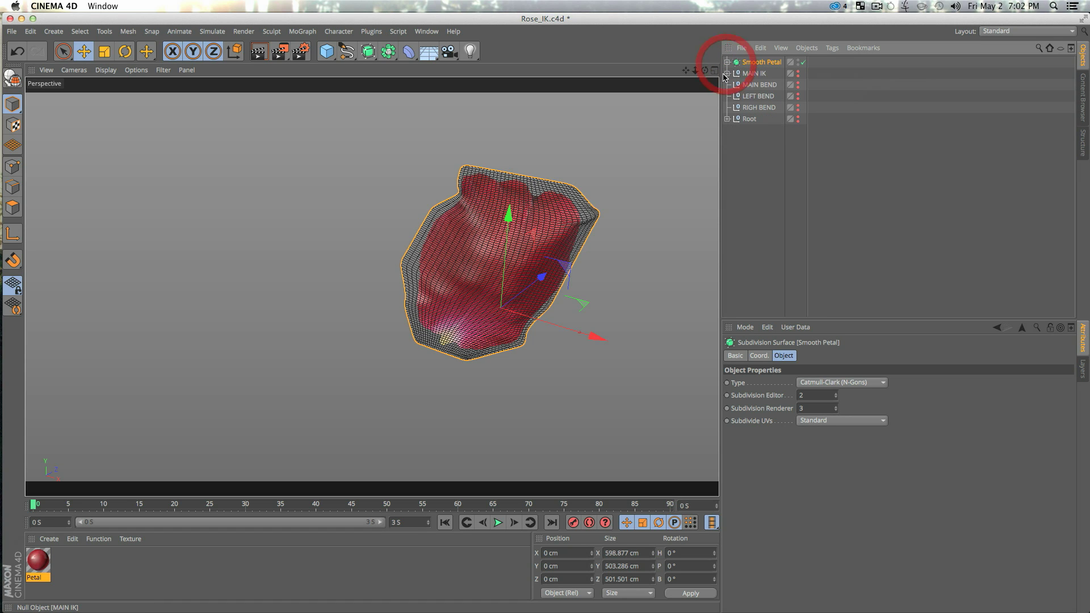
left_click(769, 200)
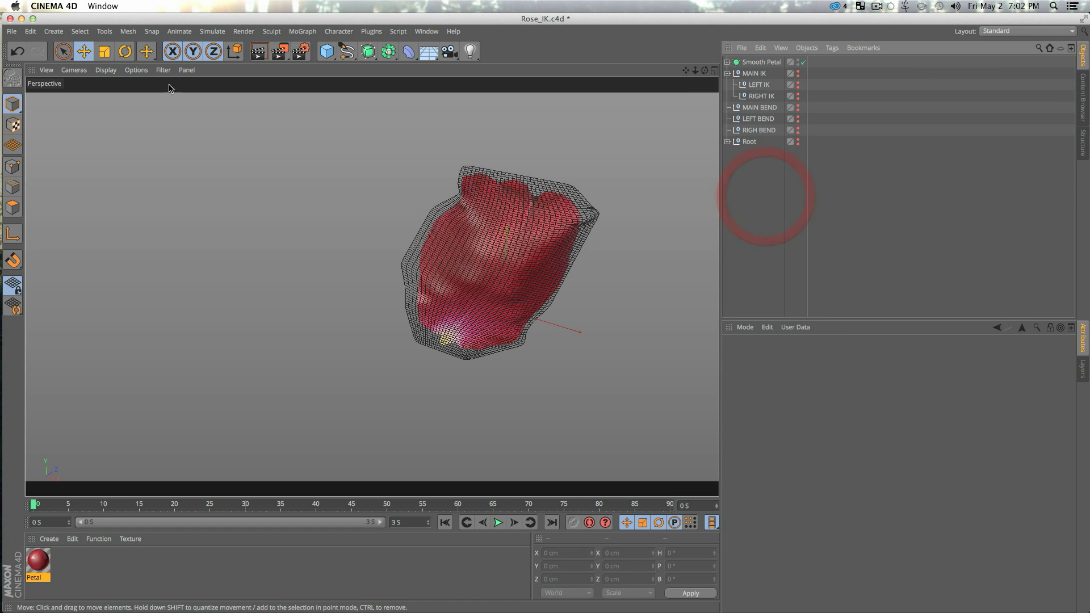
left_click(105, 70)
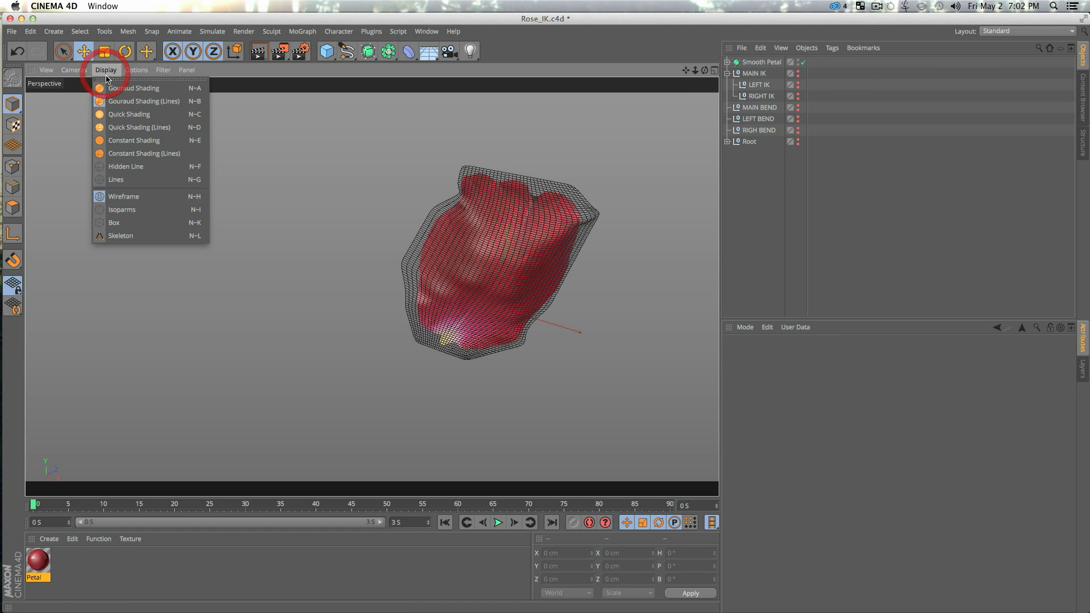
left_click(136, 90)
left_click_drag(433, 286, 366, 298, "alt")
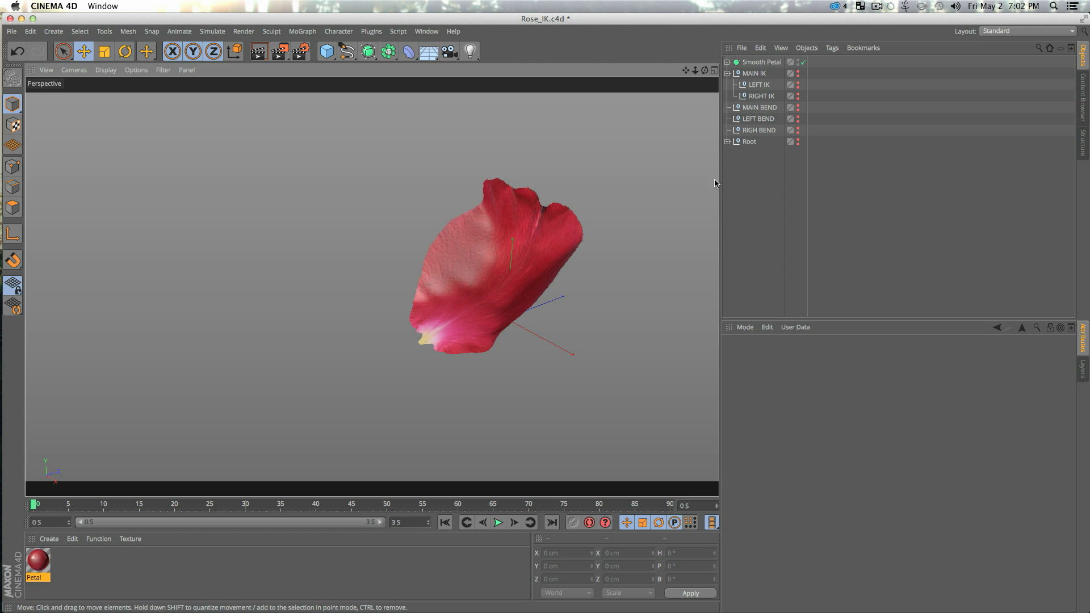
Group Smooth Petal, all the IK and bend nulls, and Root under a single null named Petal.
left_click(771, 168)
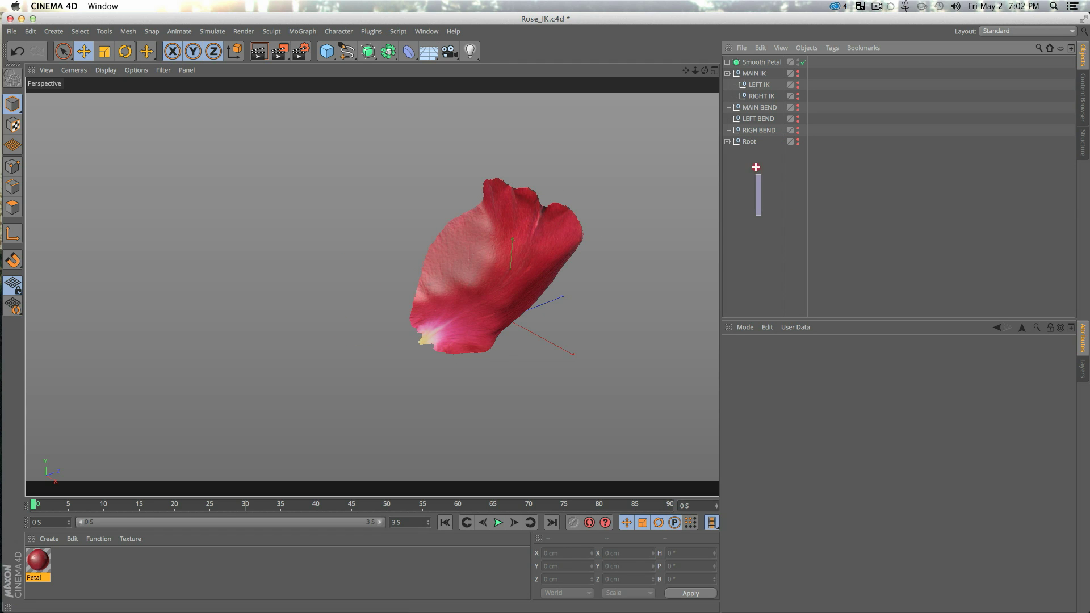
left_click_drag(756, 167, 742, 45)
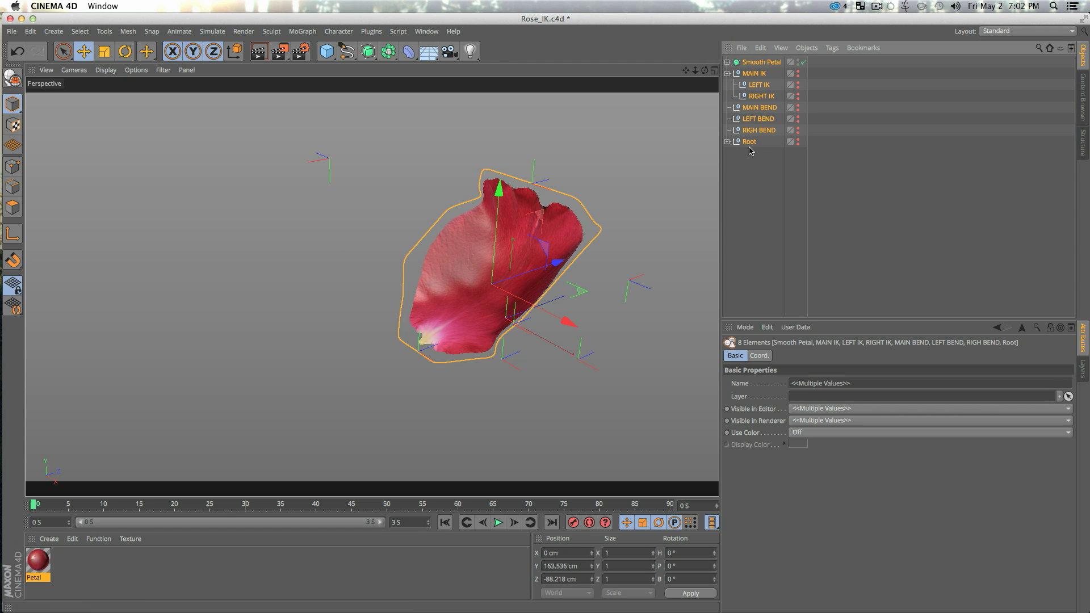
key("alt+g")
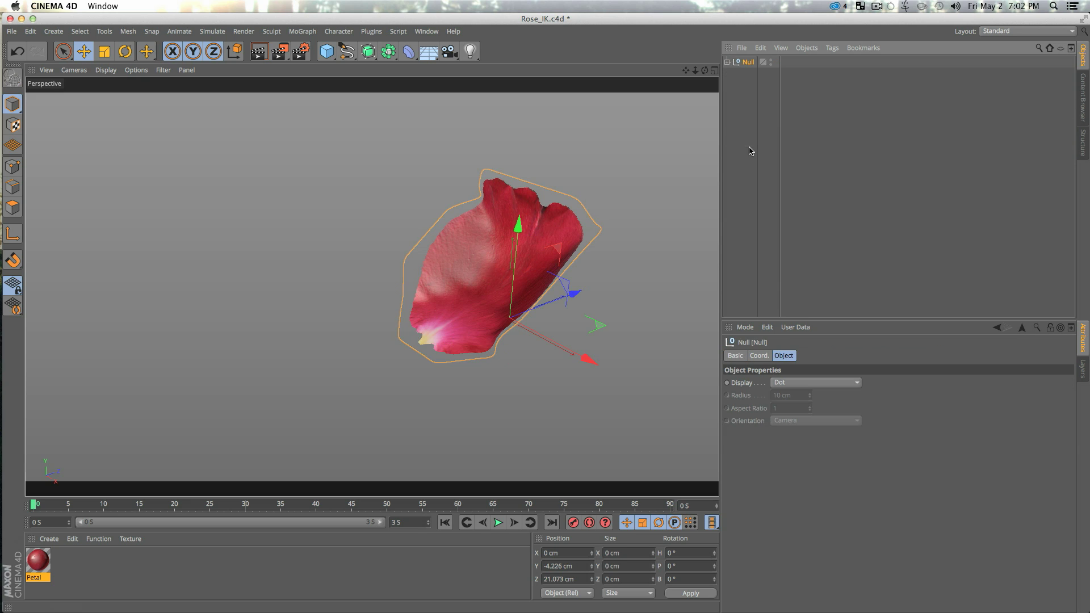
double_click(750, 62)
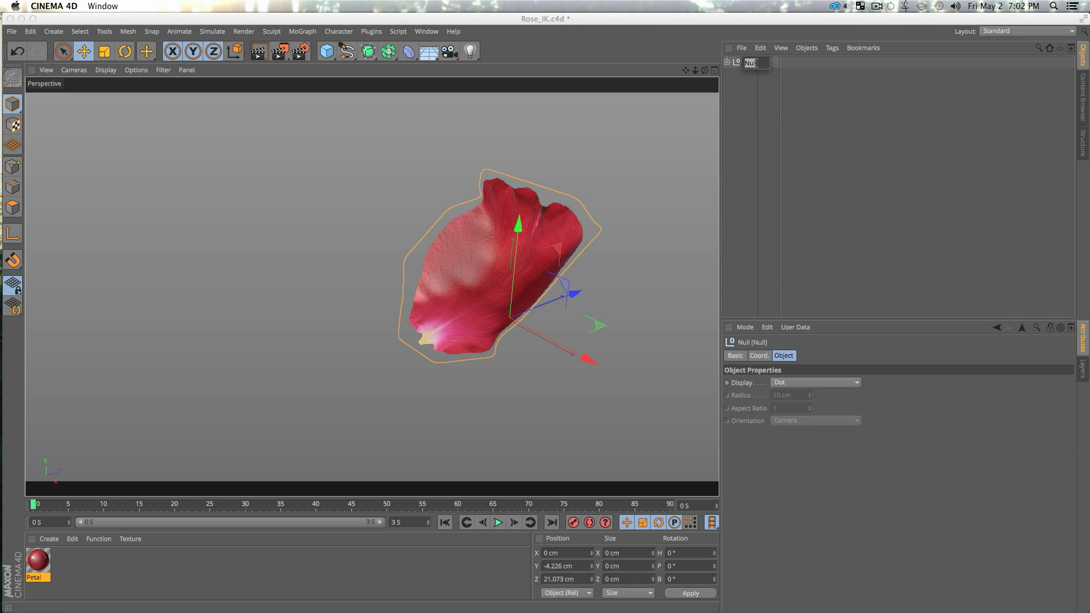
type("Petal")
key("Return")
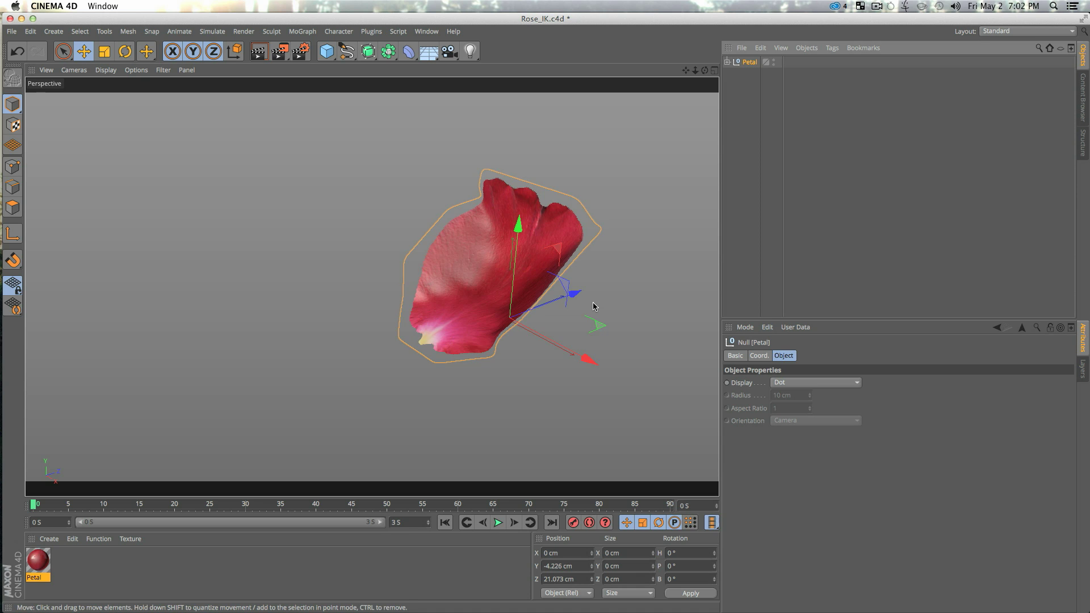
Move only the Petal null's axis along Z to the petal's base, at about -403 cm.
left_click_drag(593, 307, 622, 336, "alt")
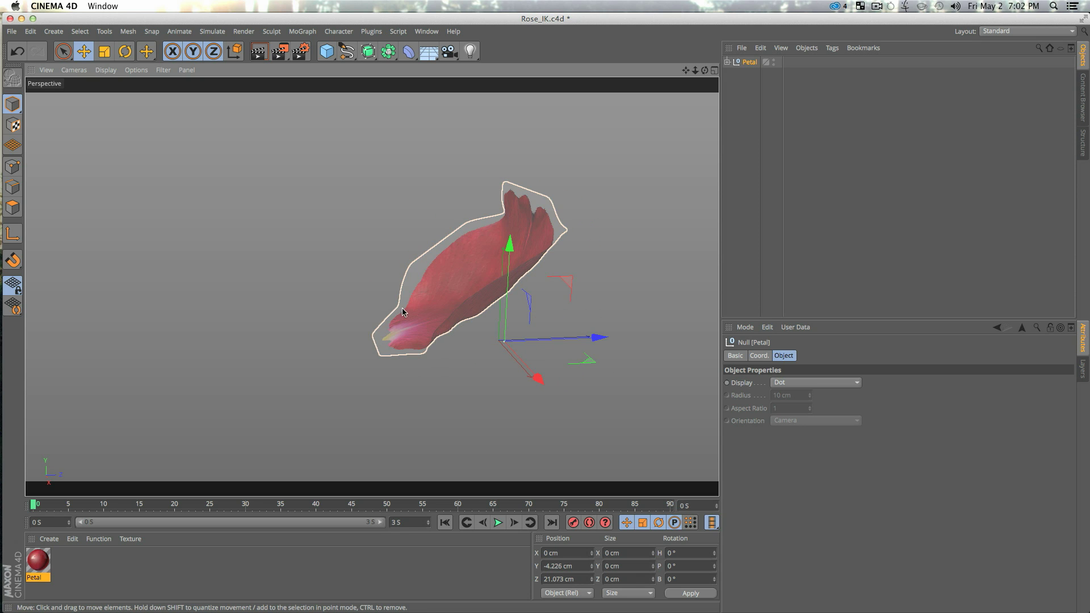
left_click(15, 236)
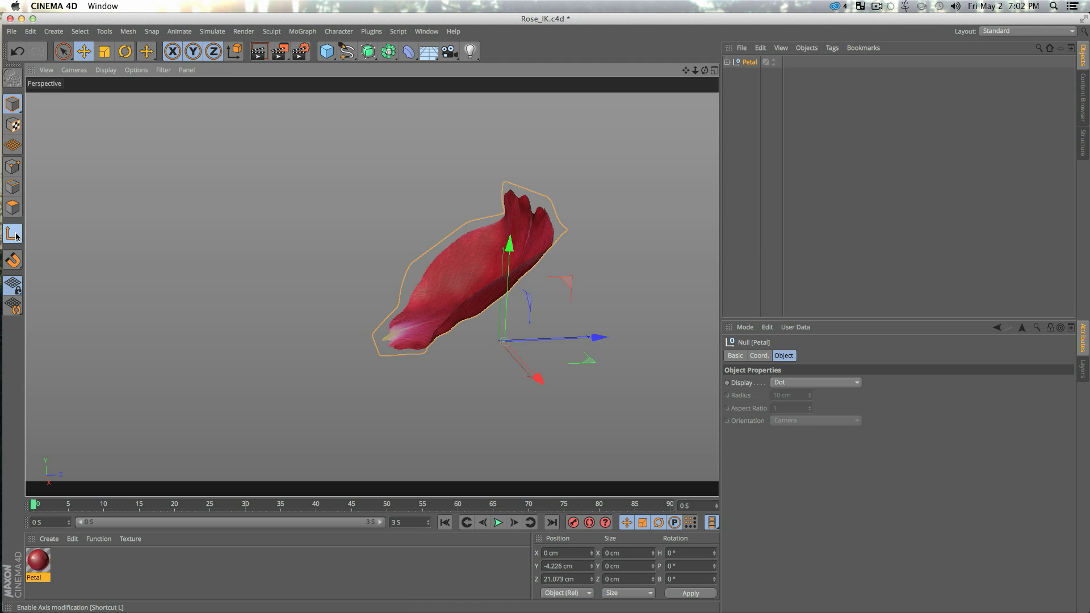
left_click_drag(597, 340, 501, 347)
key("F2")
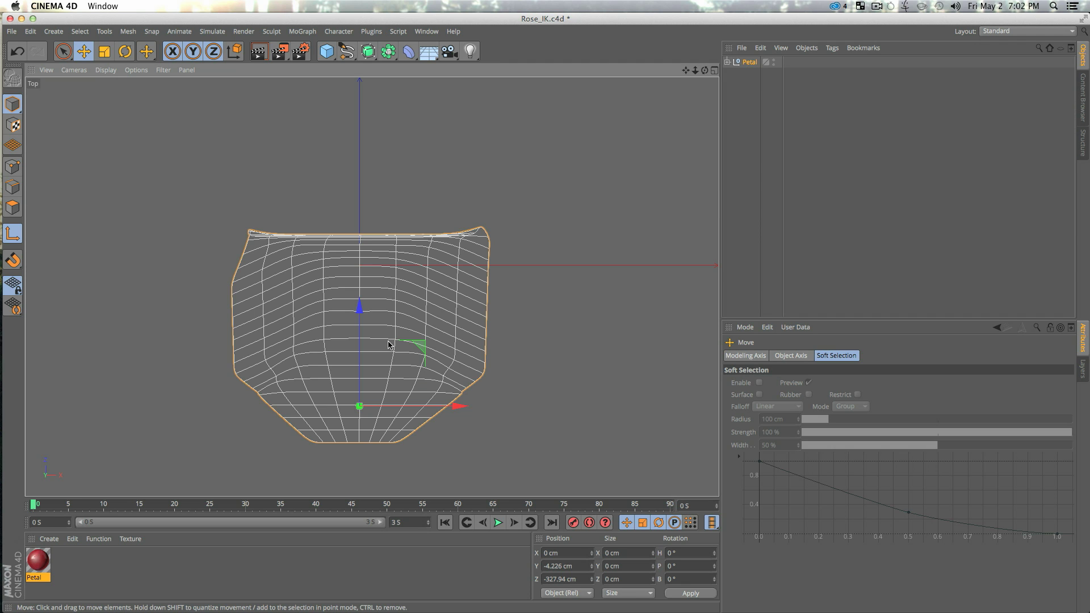
left_click_drag(357, 307, 361, 343)
key("F1")
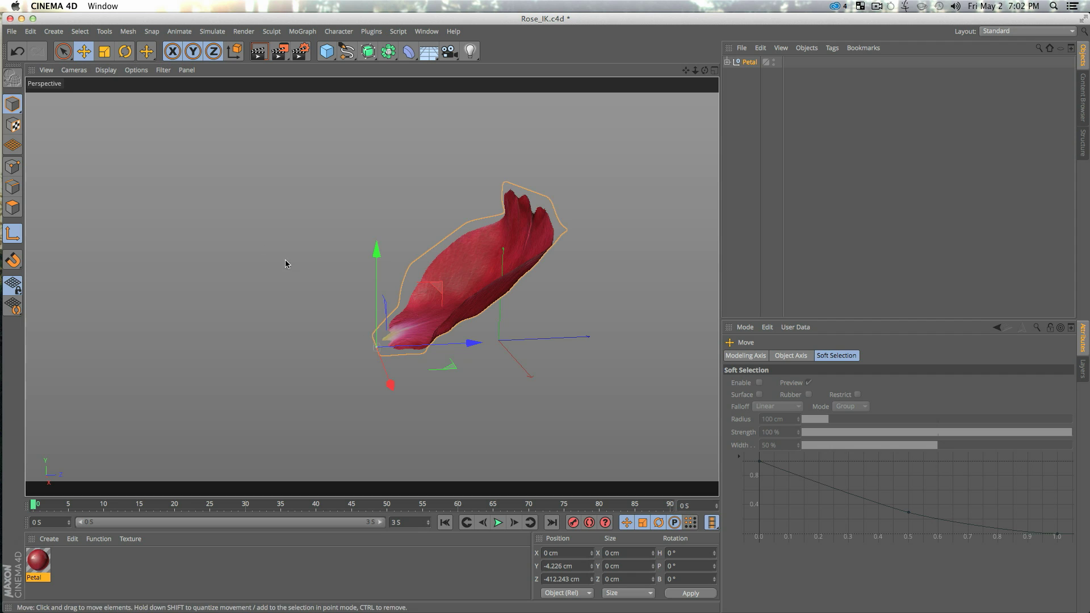
left_click_drag(469, 341, 473, 342)
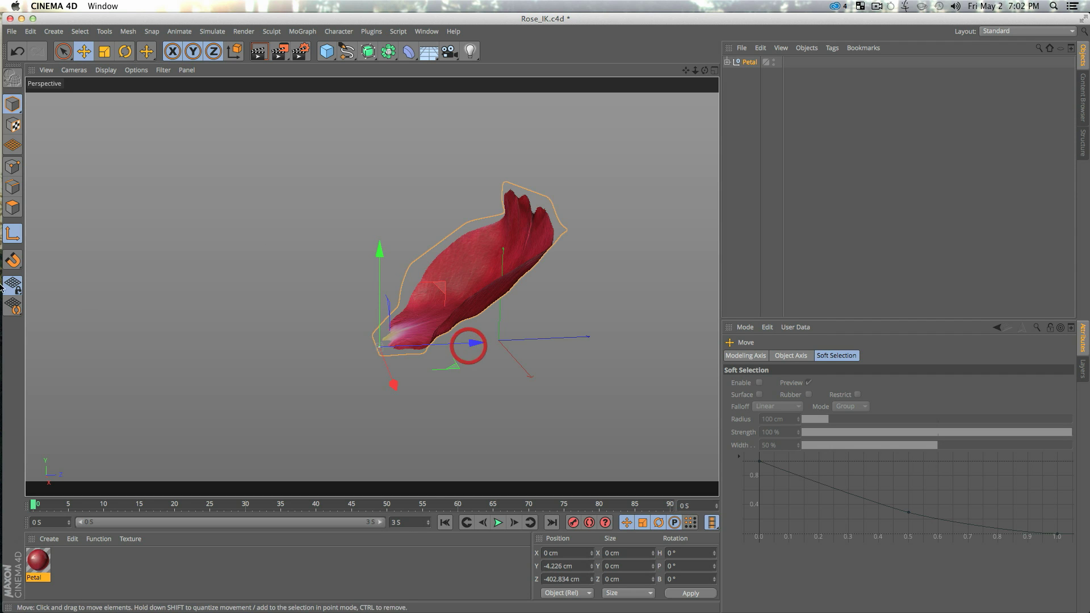
left_click(9, 238)
left_click_drag(273, 317, 310, 321, "alt")
Set the Petal null's Y and Z positions to 0 cm and clear the selection.
left_click(749, 61)
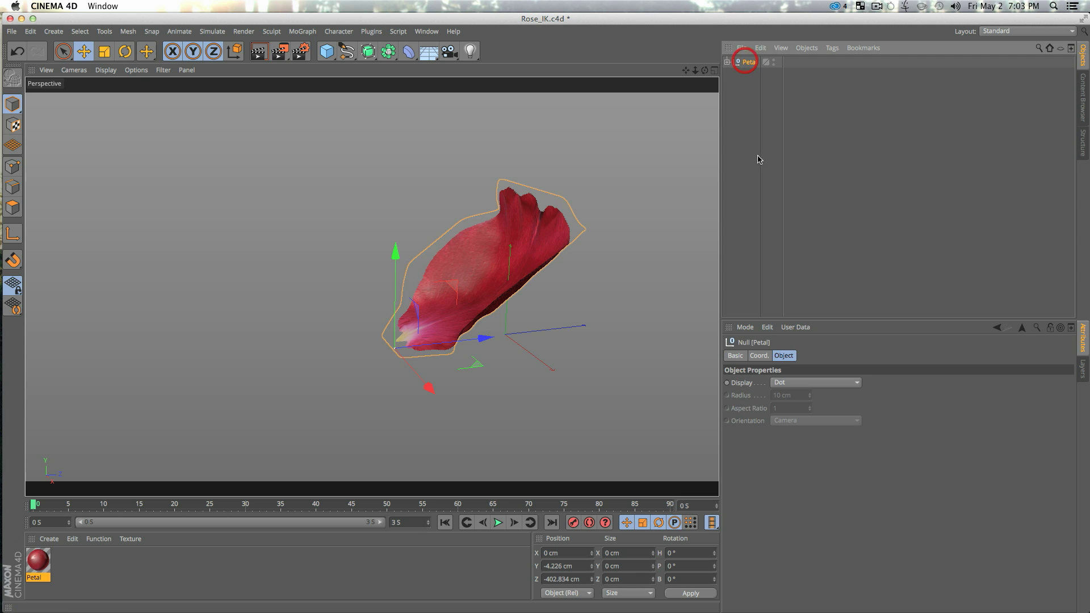
left_click(758, 356)
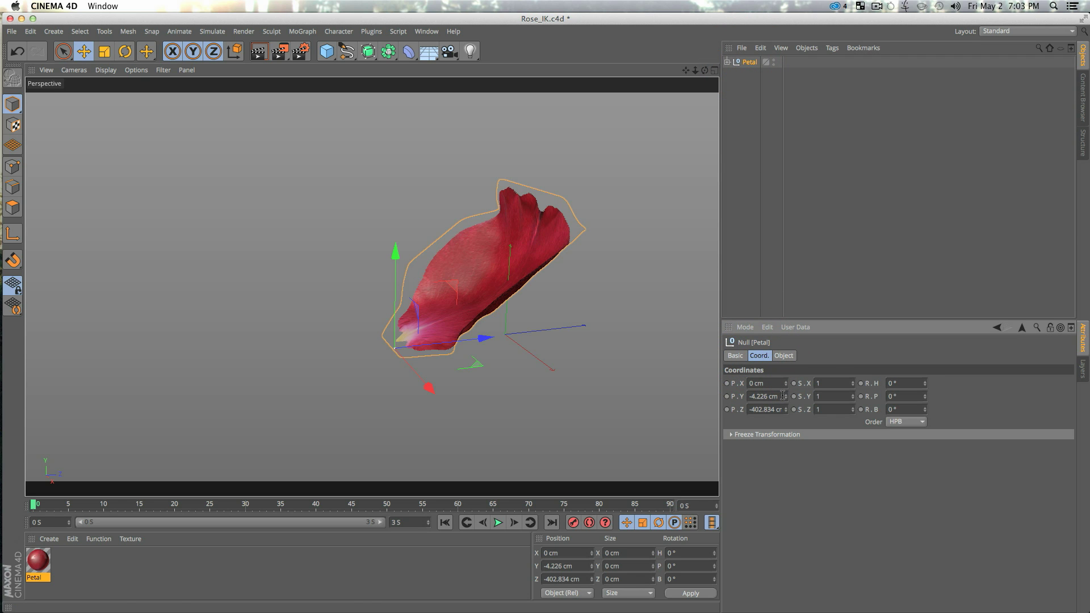
left_click(771, 396)
type("0")
key("Tab")
type("0")
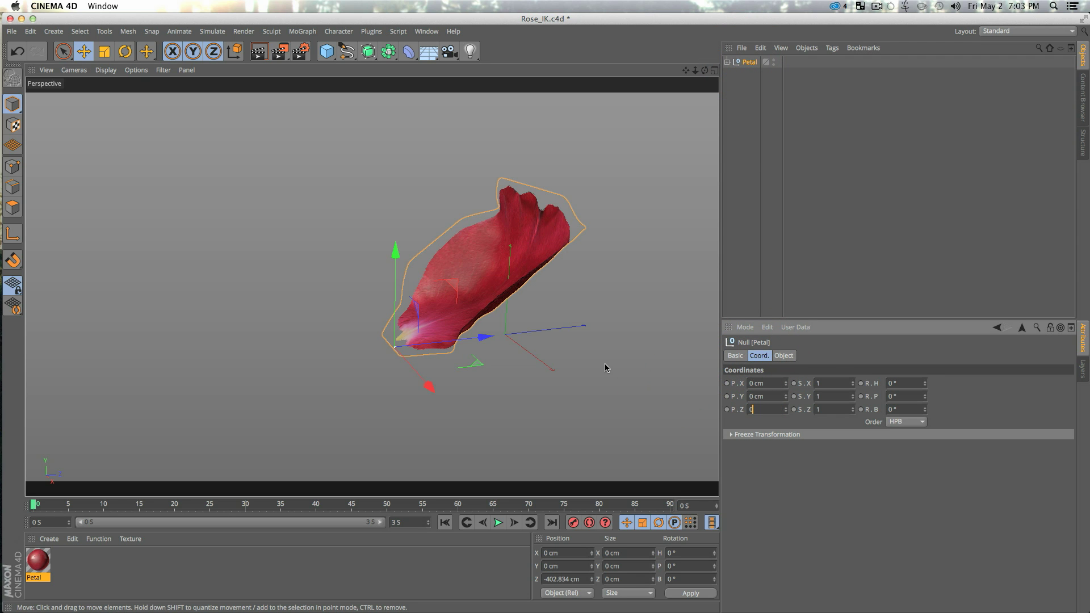
key("Tab")
left_click(757, 283)
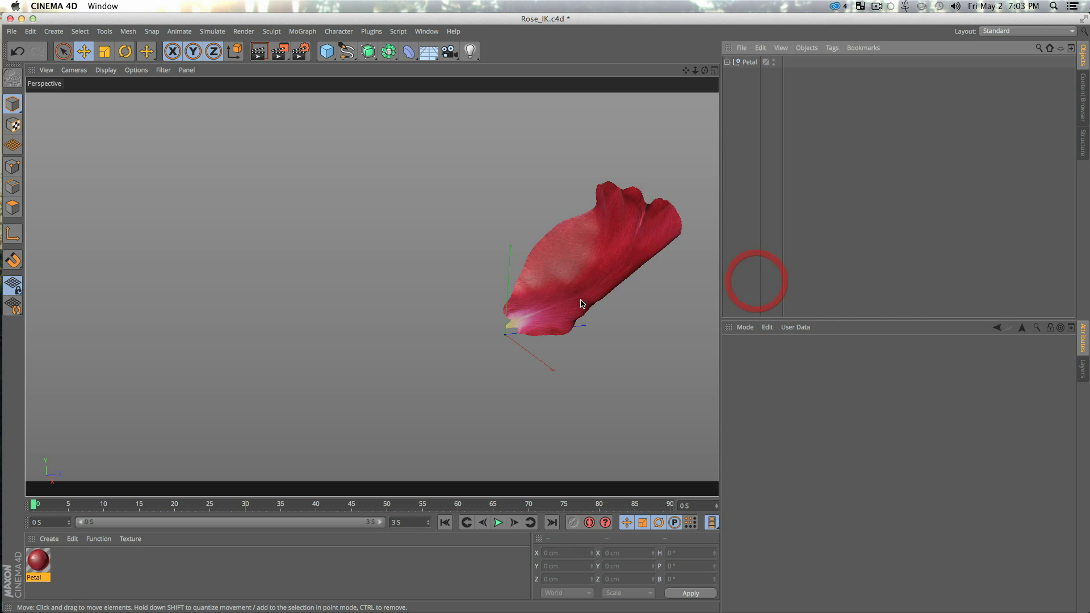
Add a MoGraph Cloner and make the Petal null its child.
middle_click_drag(580, 302, 434, 317, "alt")
left_click_drag(434, 317, 429, 341, "alt")
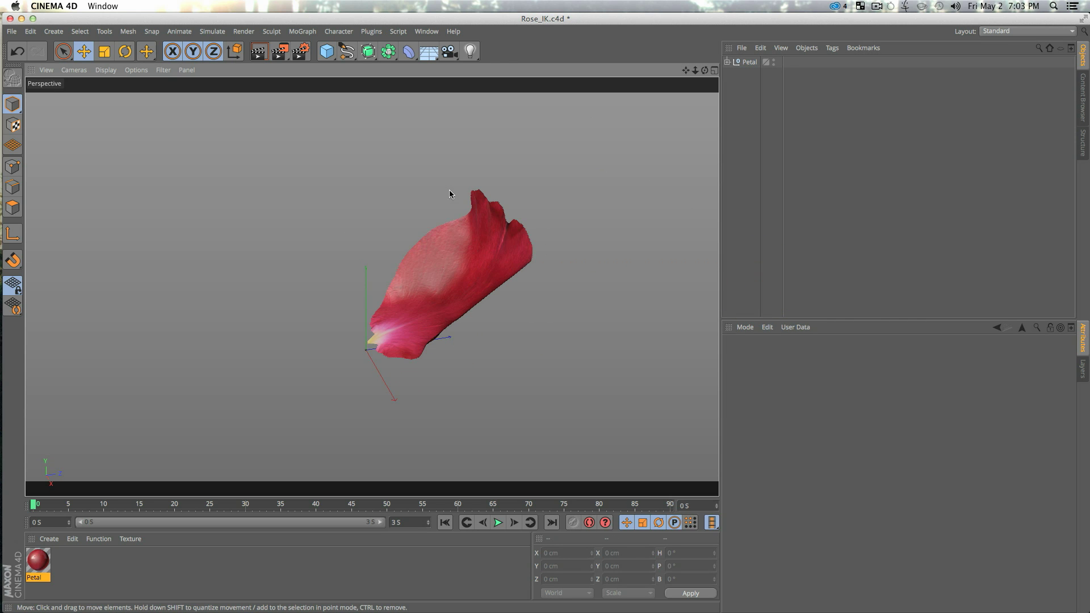
left_click(303, 31)
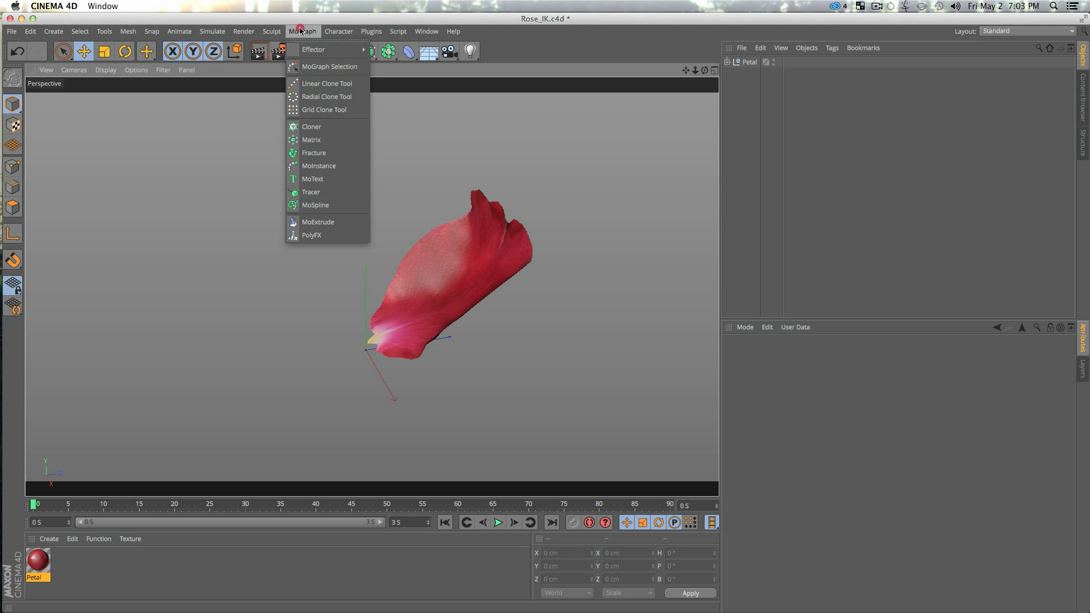
left_click(322, 129)
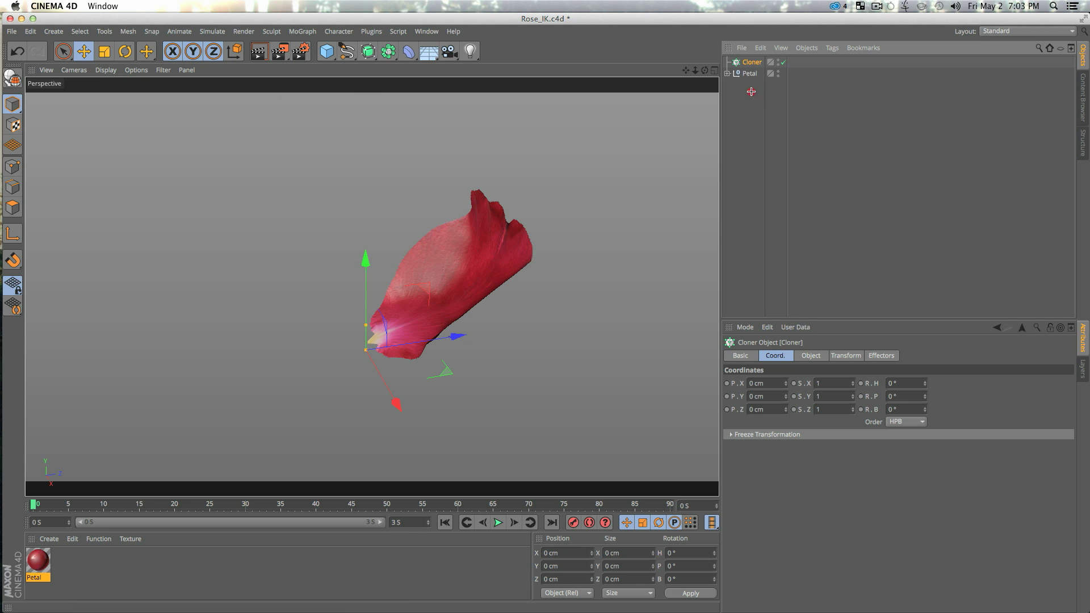
mouse_move(748, 74)
left_mouse_down()
mouse_move(756, 80)
mouse_move(750, 64)
left_mouse_up()
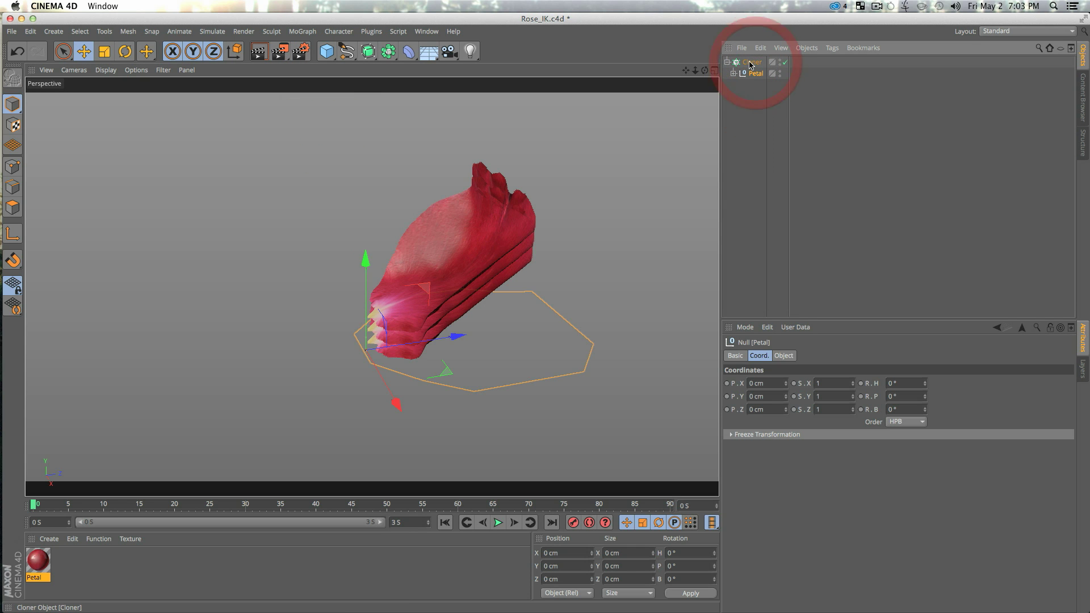
Set the Cloner to Radial mode with its plane set to XZ.
left_click(750, 63)
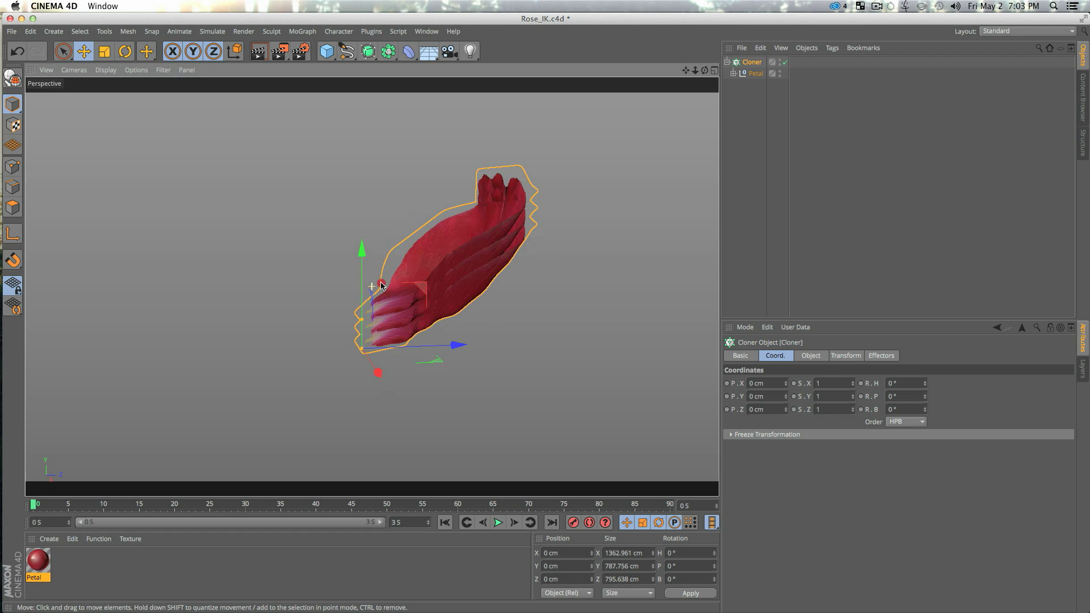
left_click(380, 280)
left_click(812, 356)
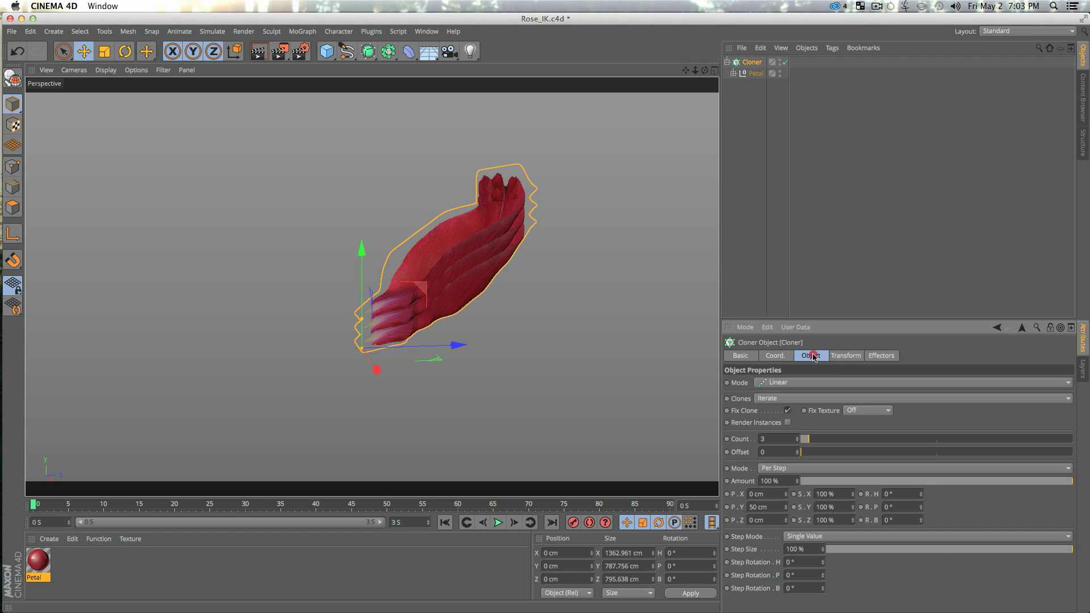
left_click(770, 383)
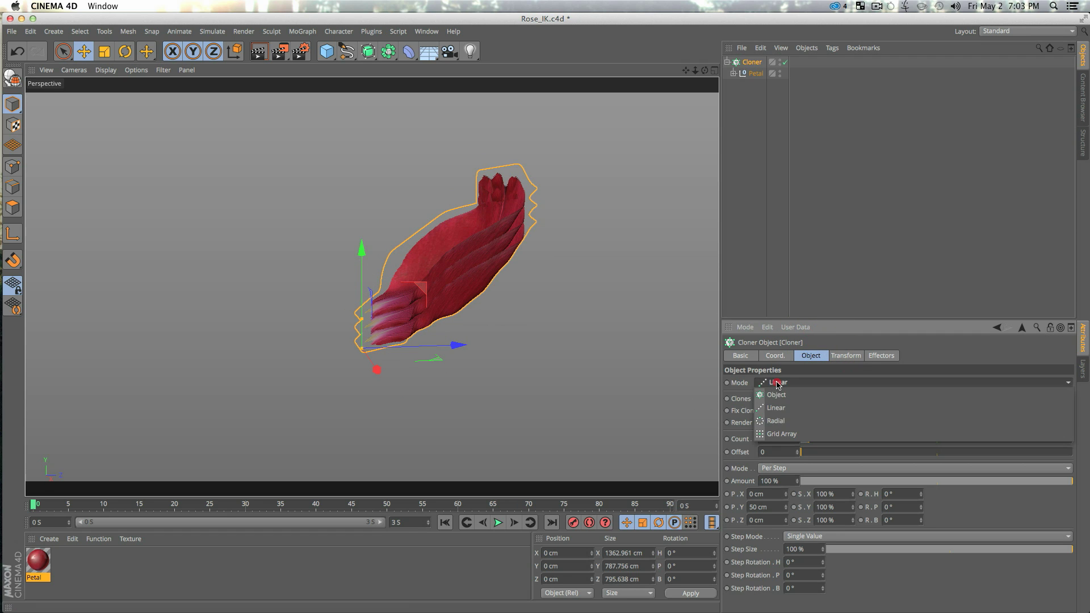
left_click(776, 425)
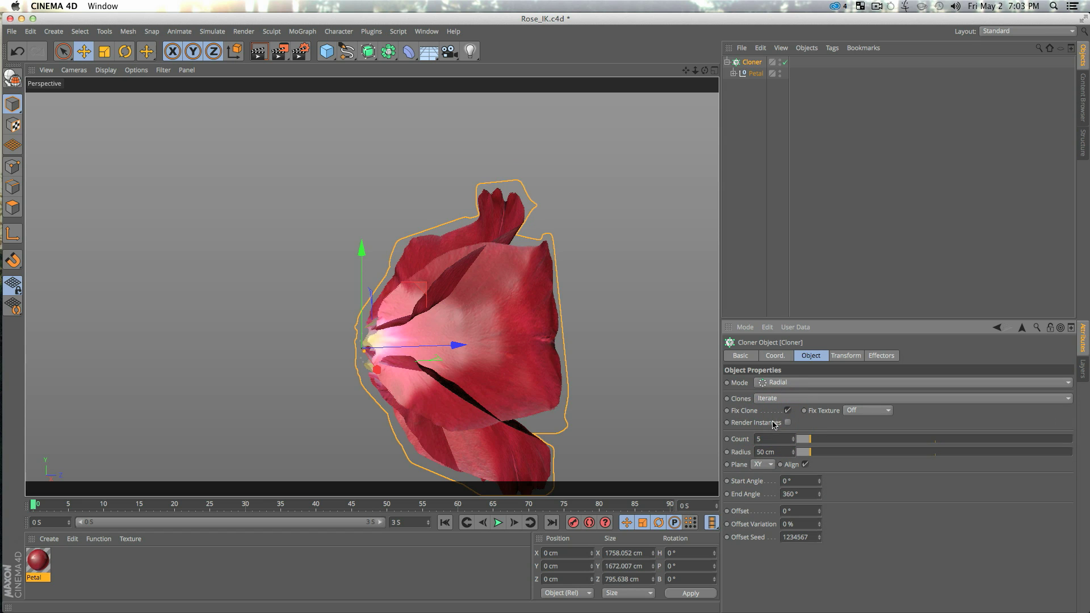
left_click(753, 467)
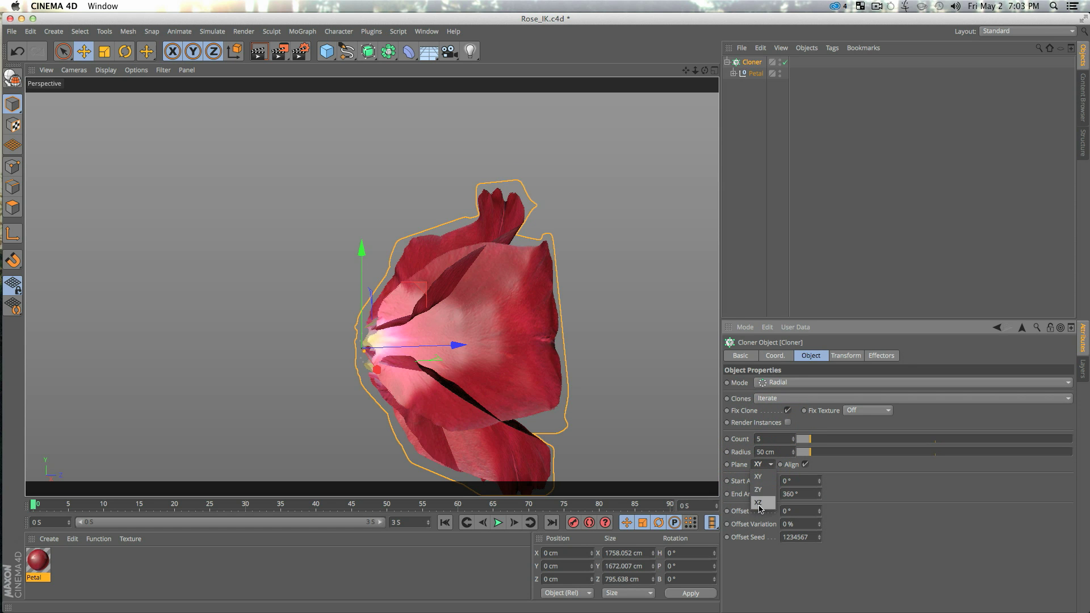
left_click(761, 504)
Render the viewport from two angles above the flower to examine the cloned petals' arrangement and shading.
left_click_drag(493, 266, 445, 277, "alt")
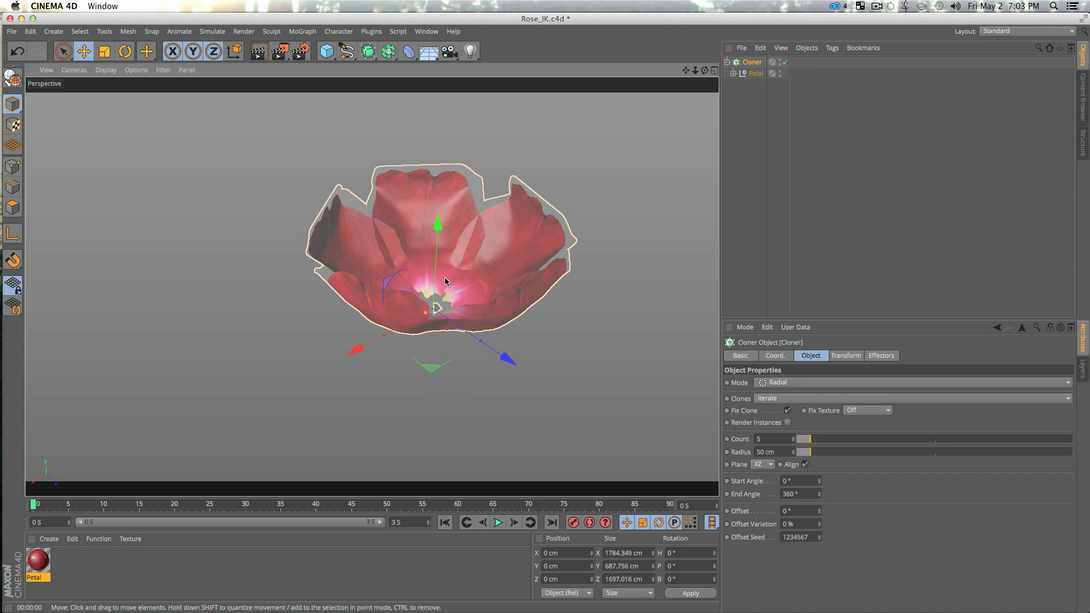
key("super+r")
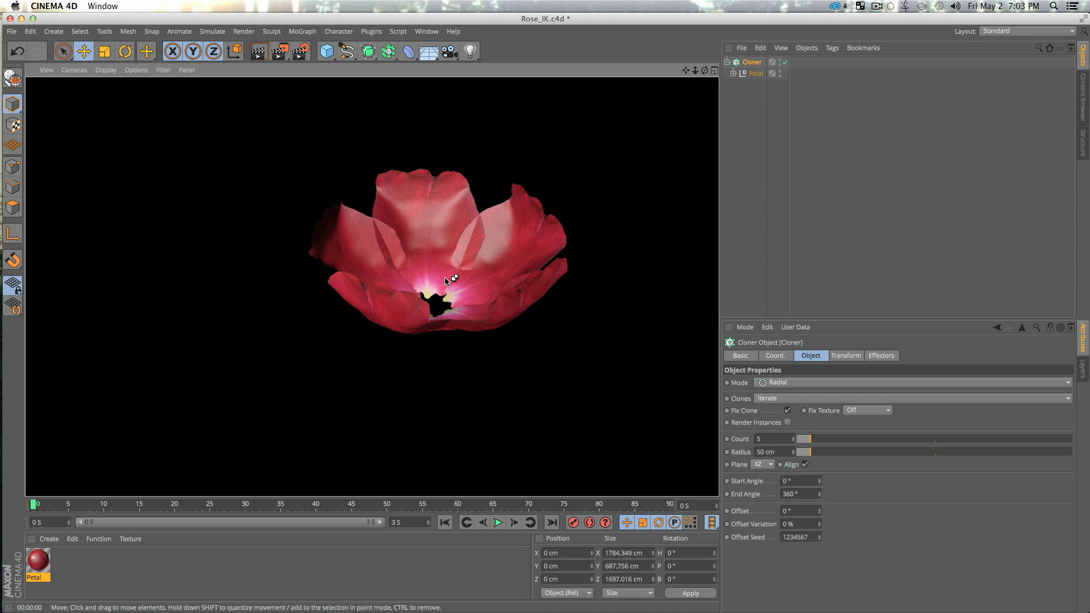
left_click_drag(487, 208, 452, 237, "alt")
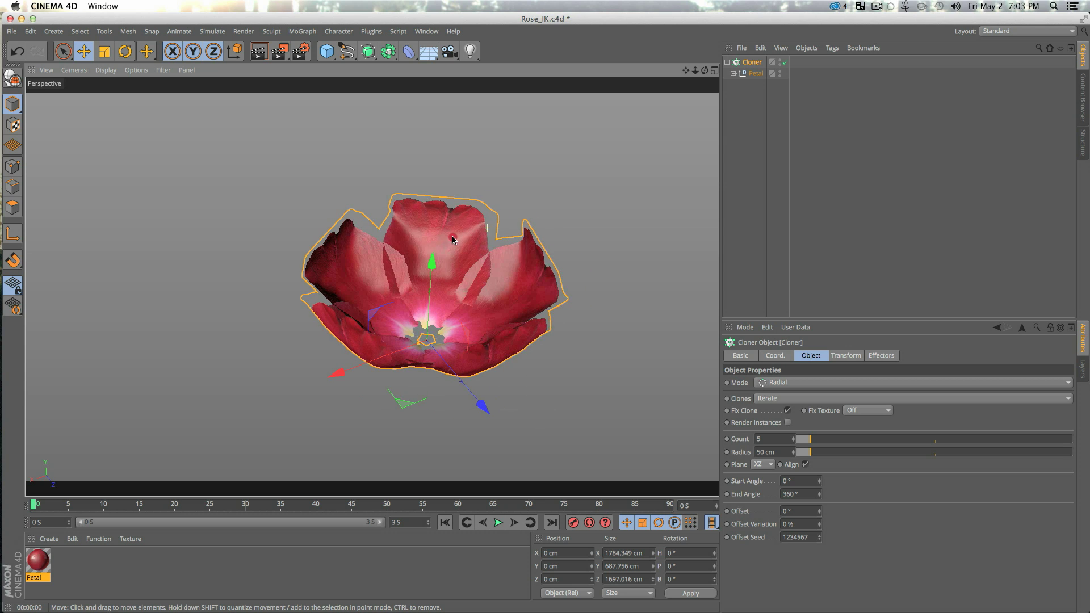
key("super+r")
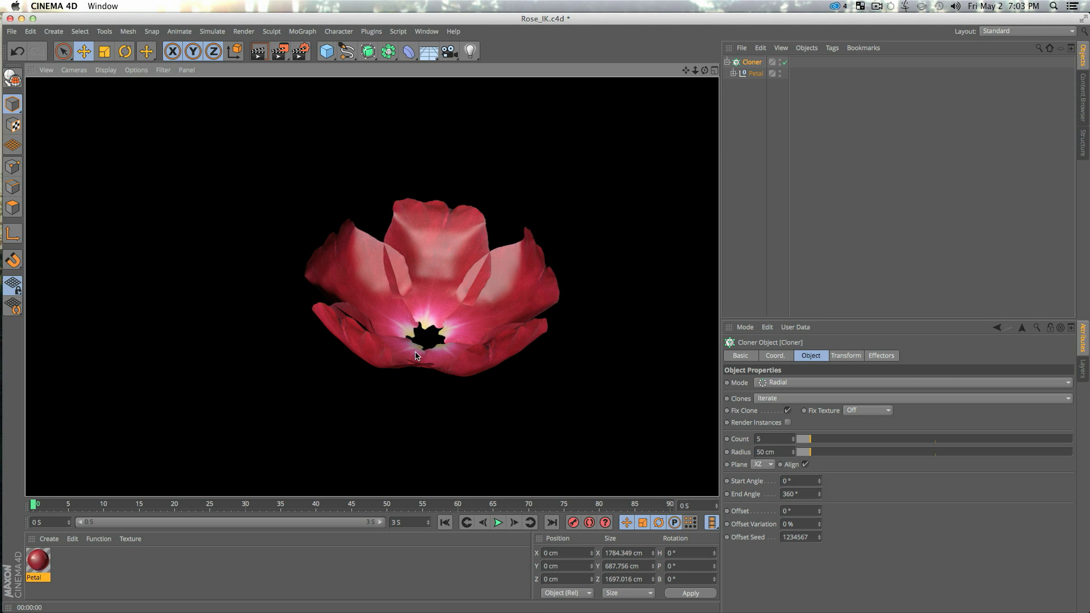
Open the Petal material for editing beside the flower and disable its Specular channel.
double_click(31, 564)
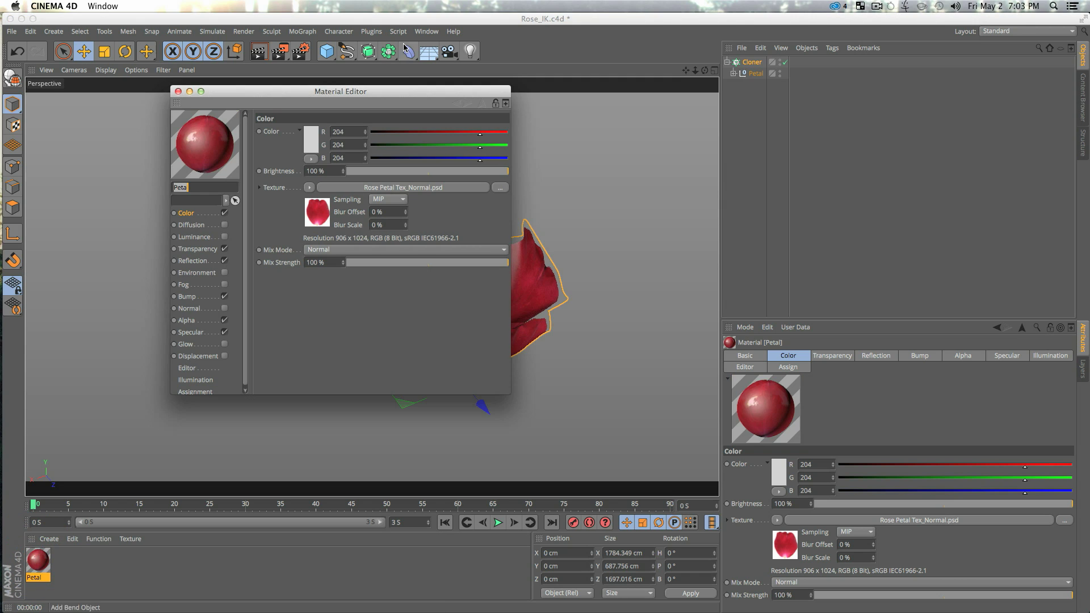
left_click_drag(410, 95, 848, 86)
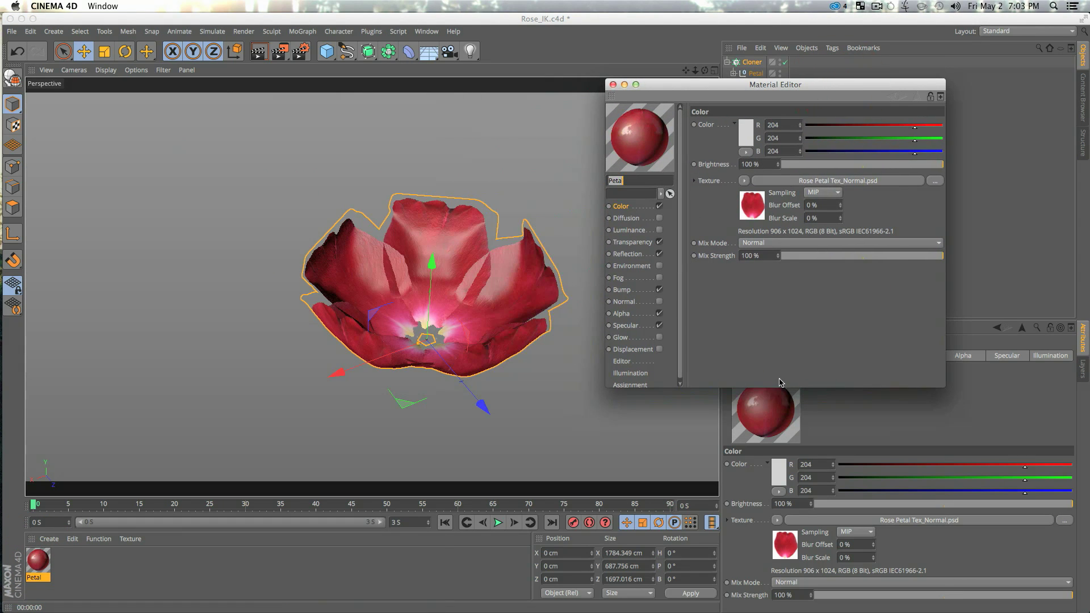
left_click_drag(782, 387, 779, 449)
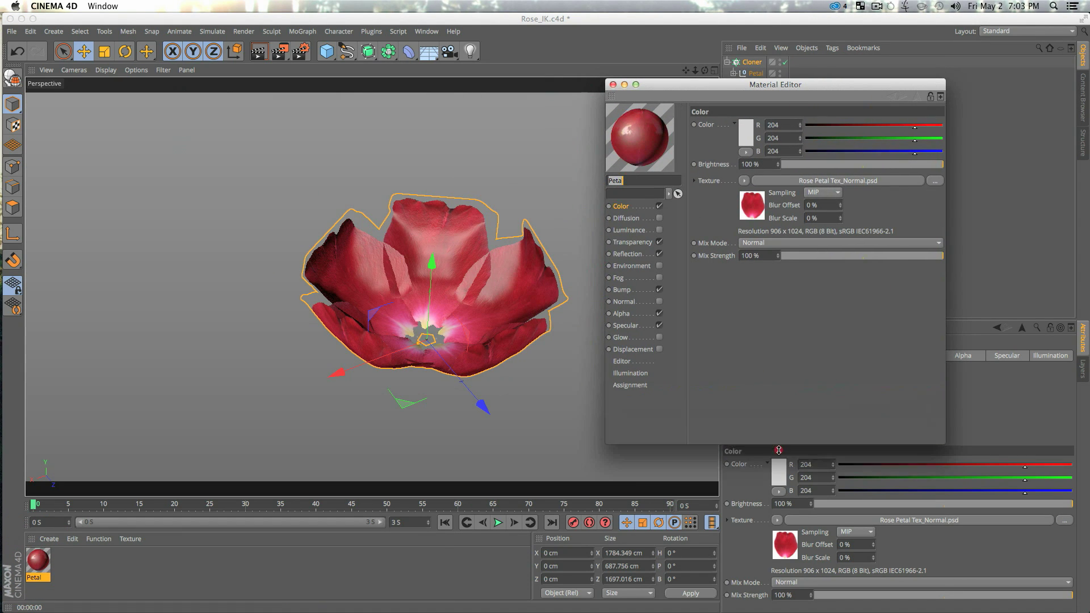
left_click(660, 326)
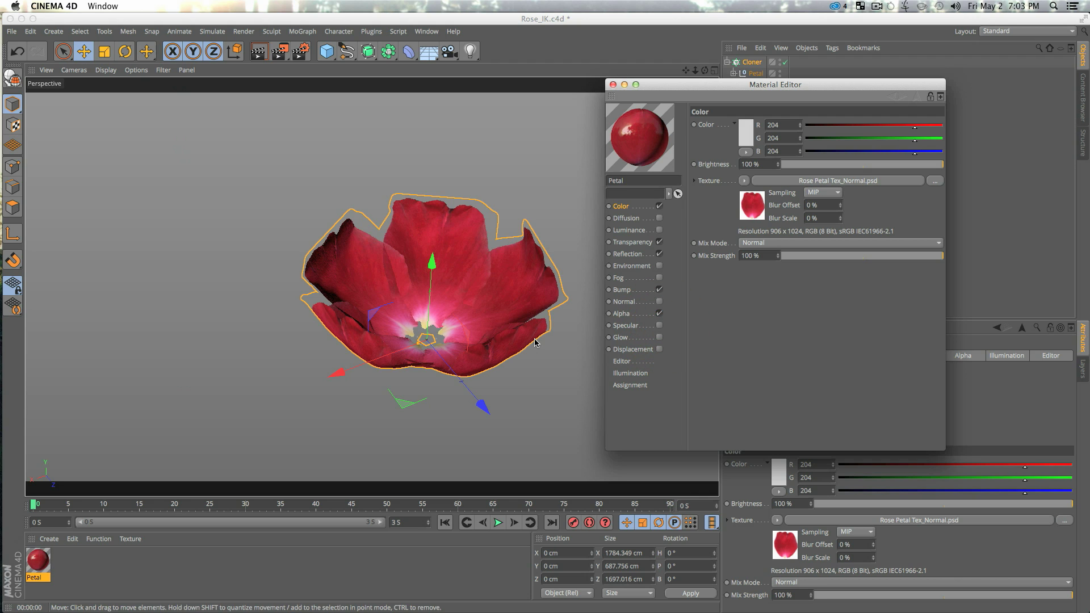
Set the Petal material's Transparency brightness to 25% and render the viewport to compare the flower.
key("super+r")
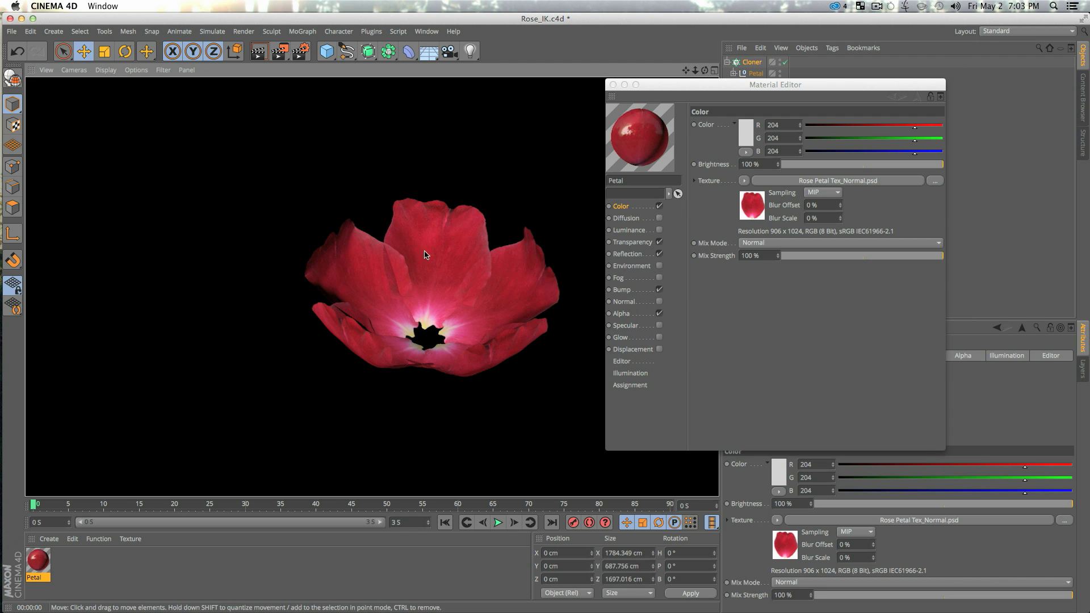
left_click(630, 242)
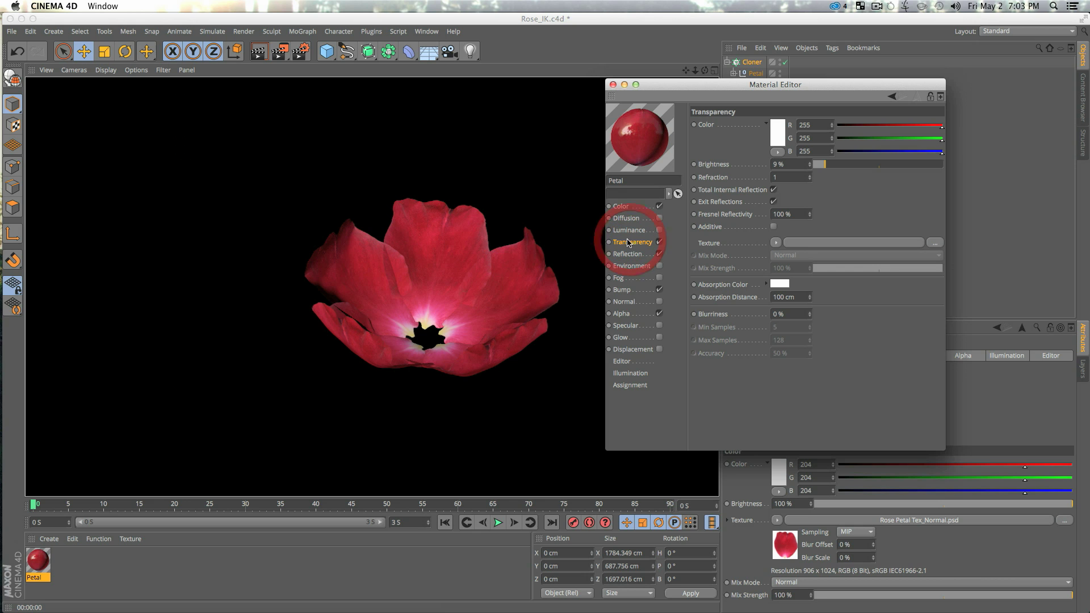
left_click(839, 165)
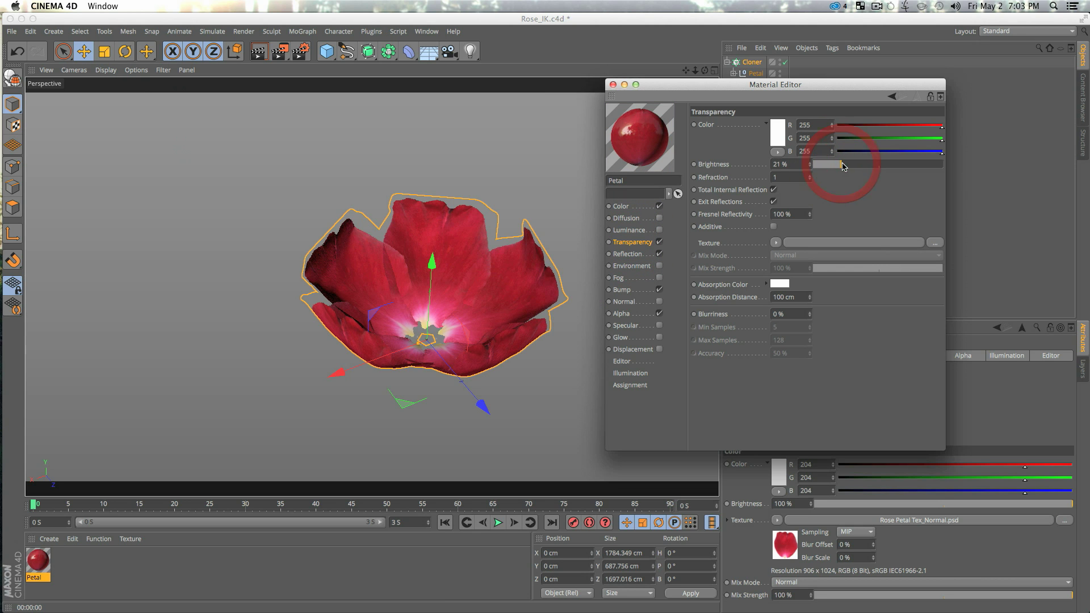
left_click(847, 165)
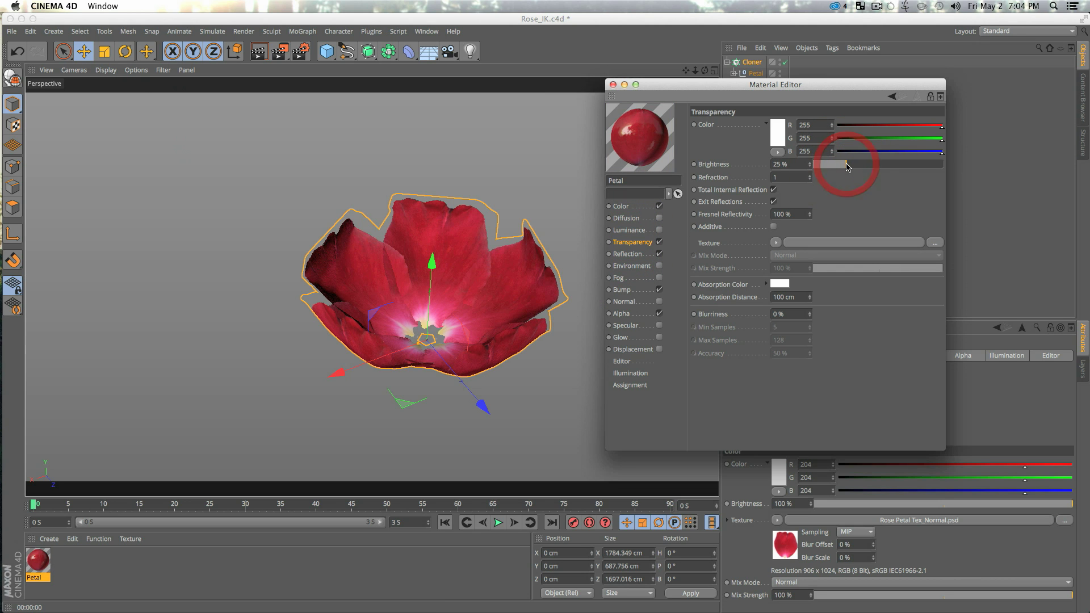
key("ctrl+r")
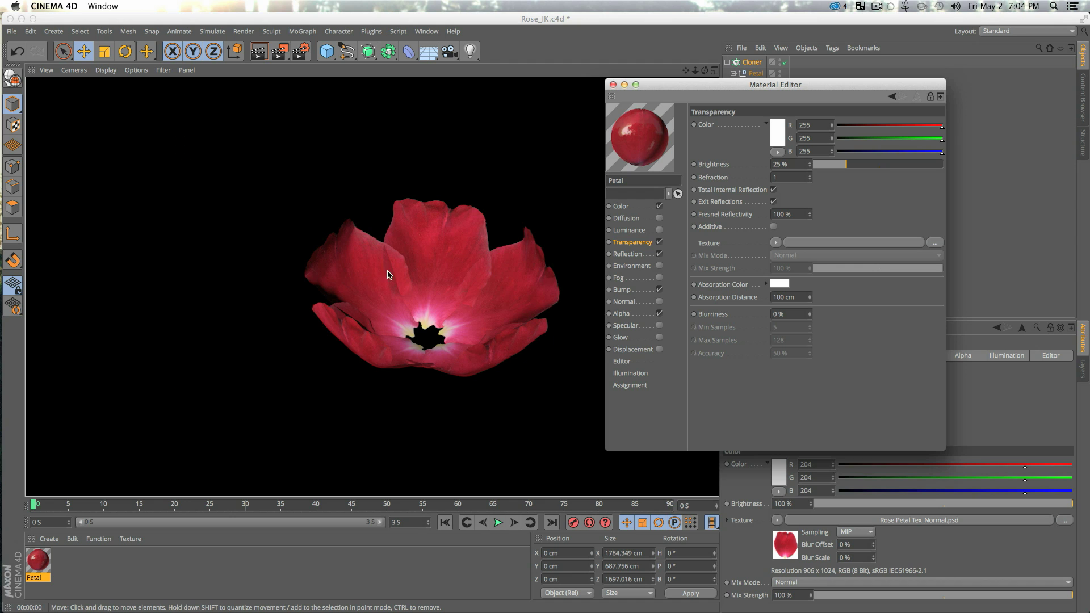
Reduce the Petal material's Reflection brightness to 8%, render the viewport, and close the material editor.
left_click(627, 254)
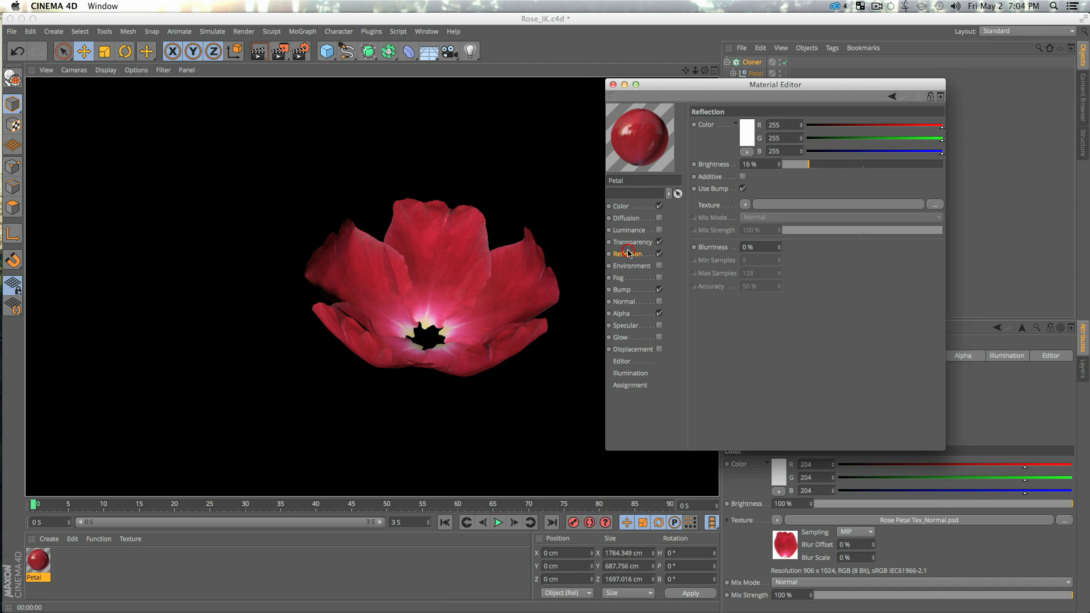
left_click_drag(800, 168, 794, 168)
key("ctrl+r")
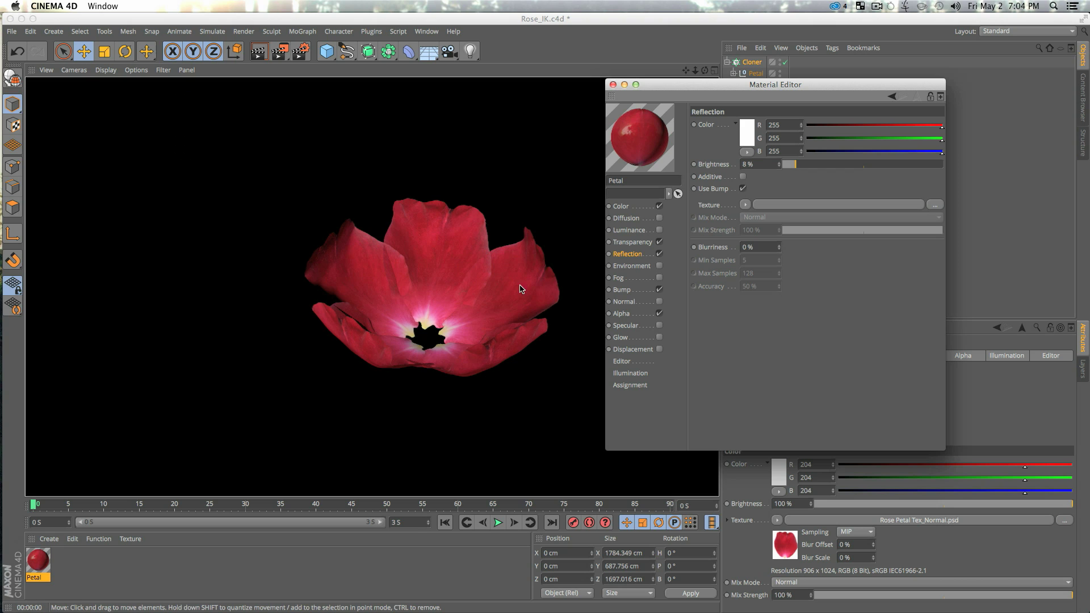
left_click(613, 85)
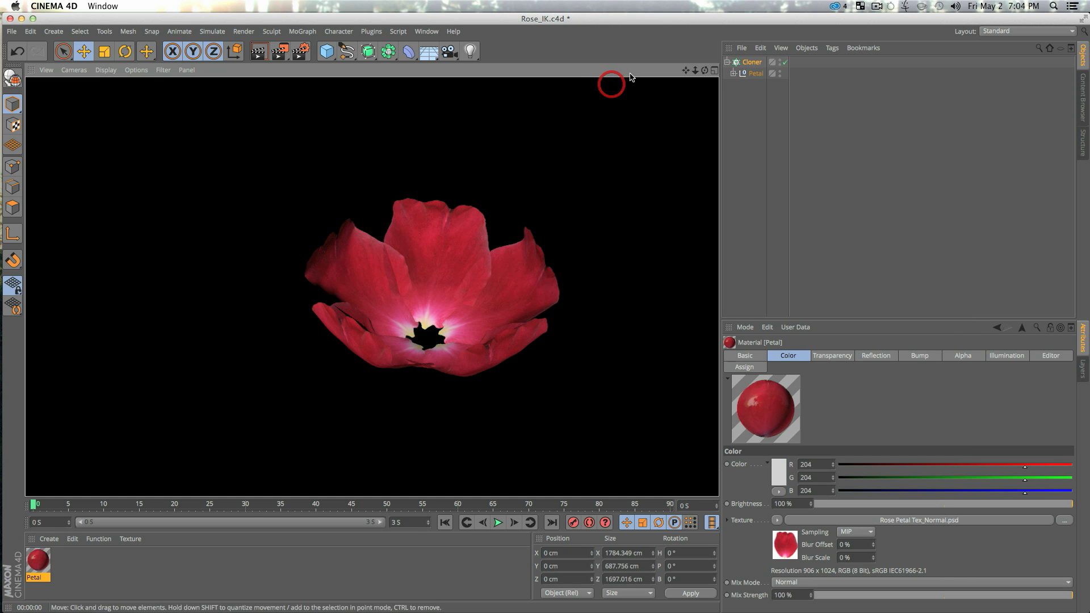
Set the Cloner's count to 15, render the flower, and set its end angle to 952°.
left_click(752, 62)
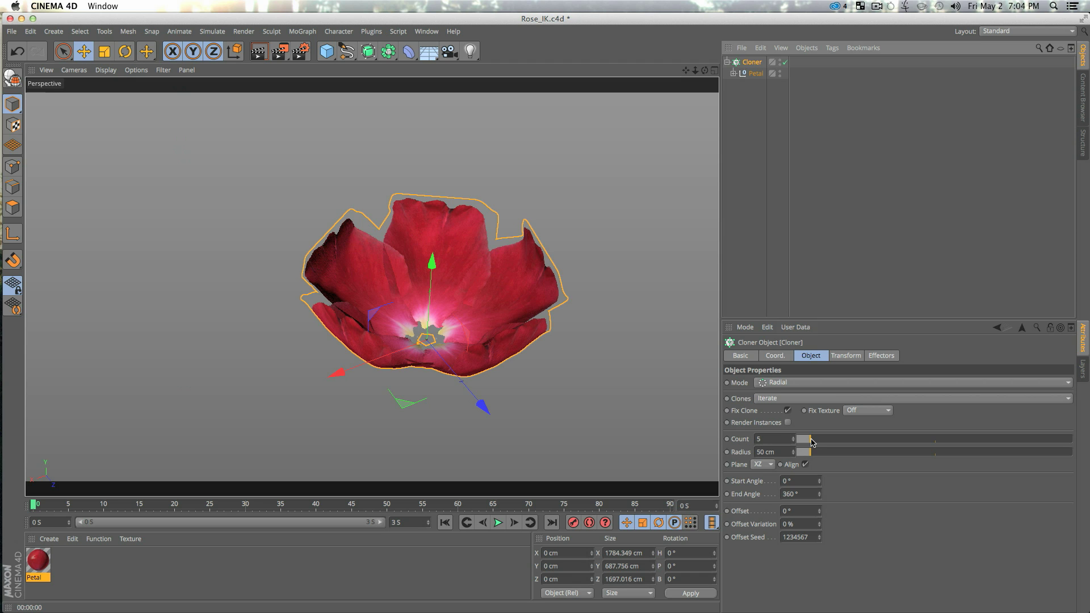
left_click_drag(812, 442, 838, 440)
key("super+r")
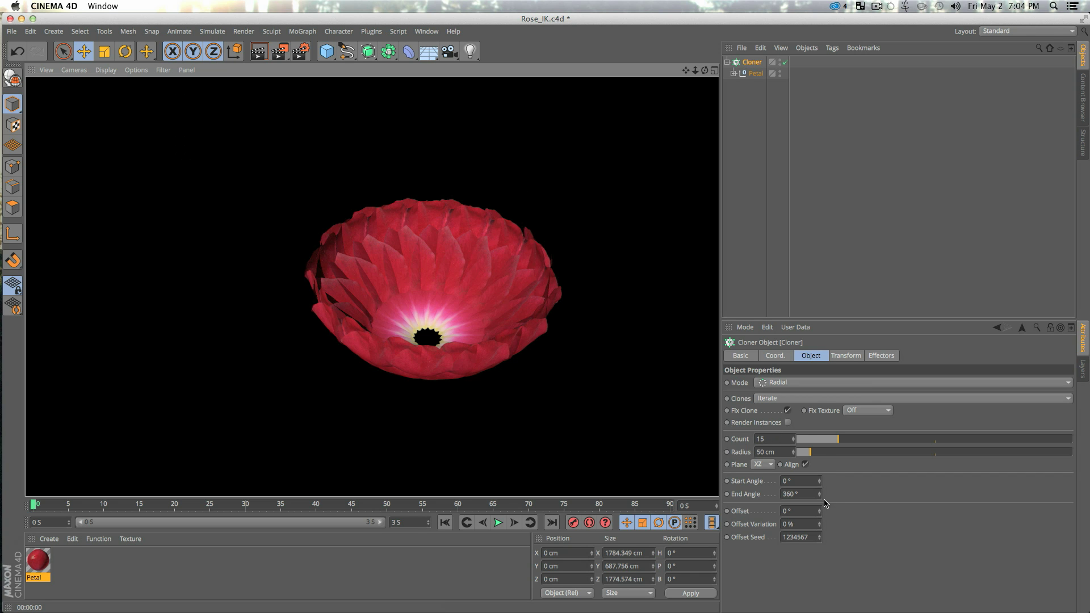
left_click_drag(819, 495, 819, 427)
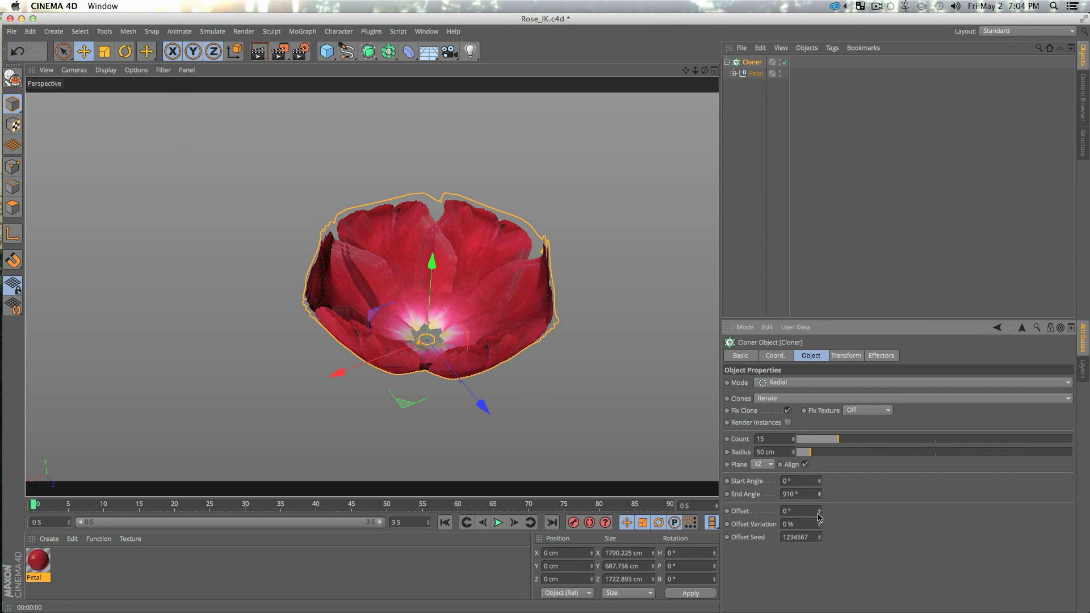
left_click_drag(820, 497, 820, 488)
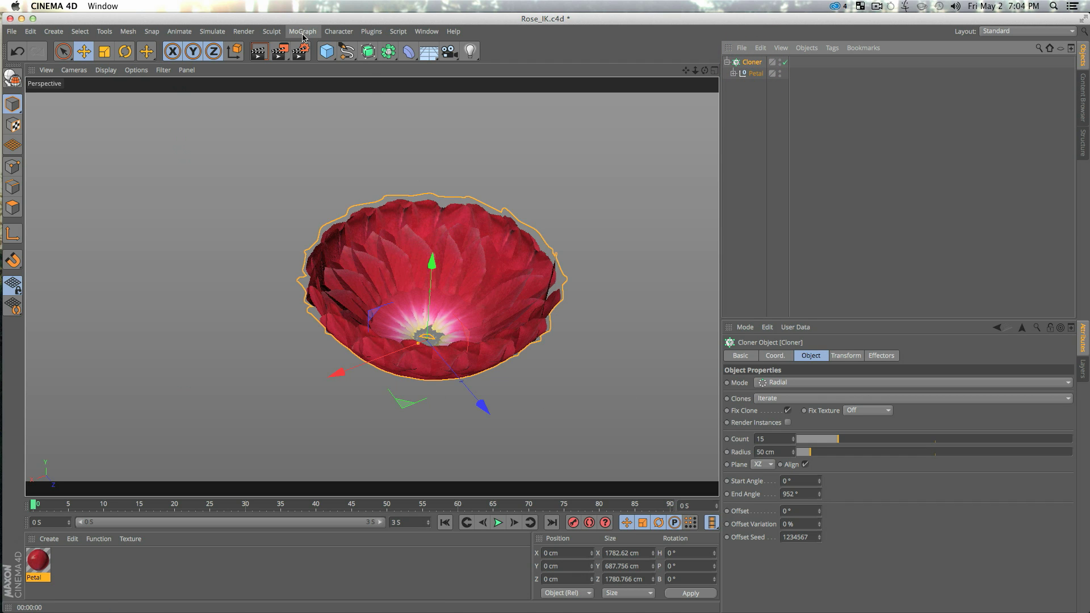
Add a MoGraph Step effector to the Cloner and disable its Scale parameter.
mouse_move(302, 37)
left_mouse_down()
mouse_move(317, 49)
mouse_move(387, 52)
mouse_move(407, 178)
mouse_move(400, 203)
left_mouse_up()
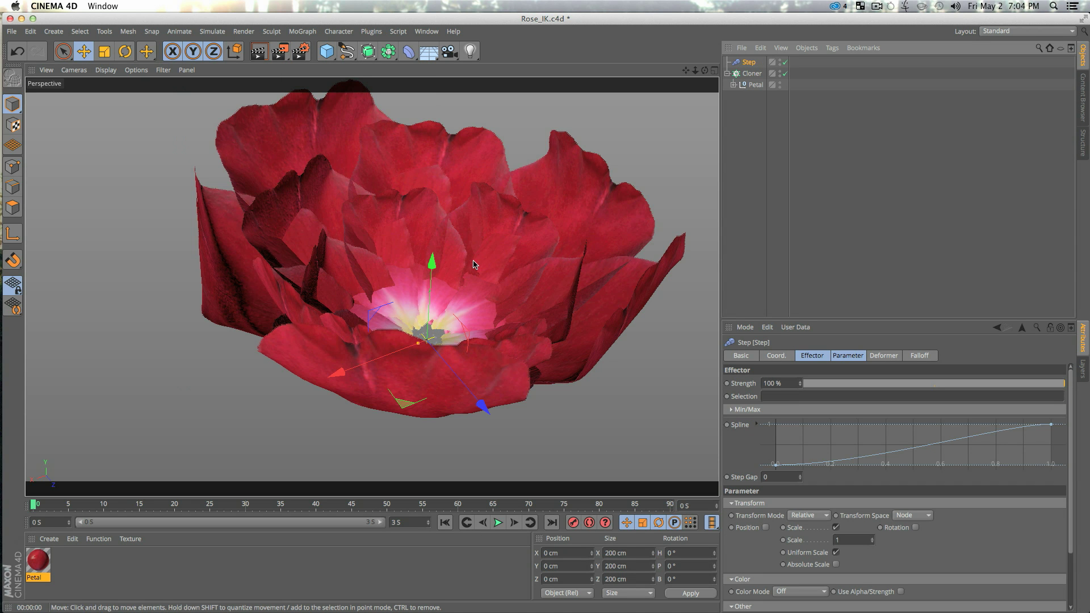
scroll(474, 264, "down", 3)
mouse_move(500, 250)
left_mouse_down("alt")
mouse_move(480, 222)
mouse_move(423, 216)
mouse_move(555, 251)
mouse_move(539, 215)
left_mouse_up("alt")
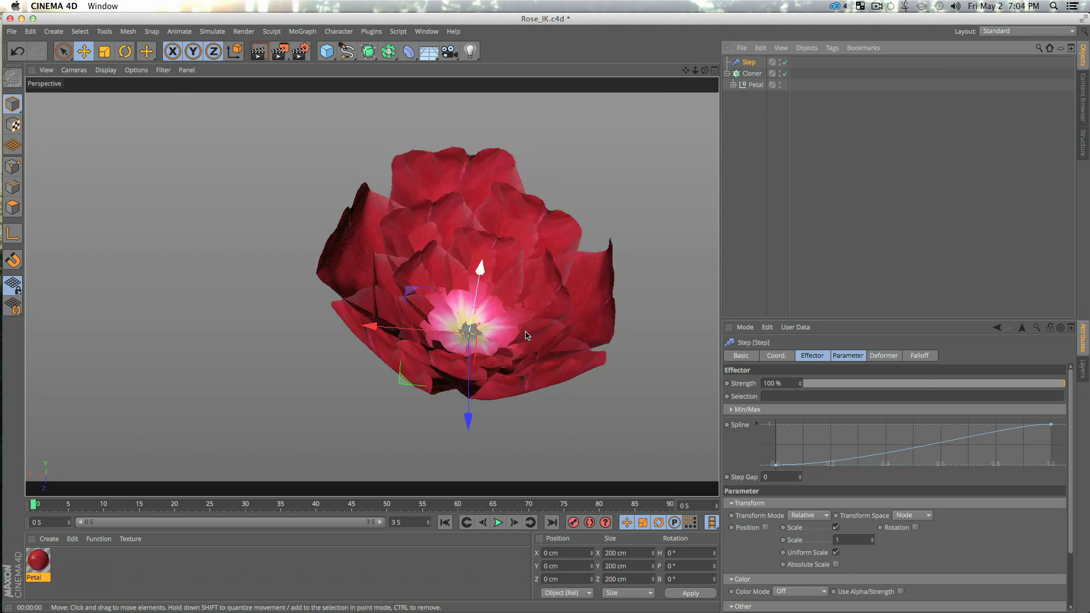
left_click(836, 527)
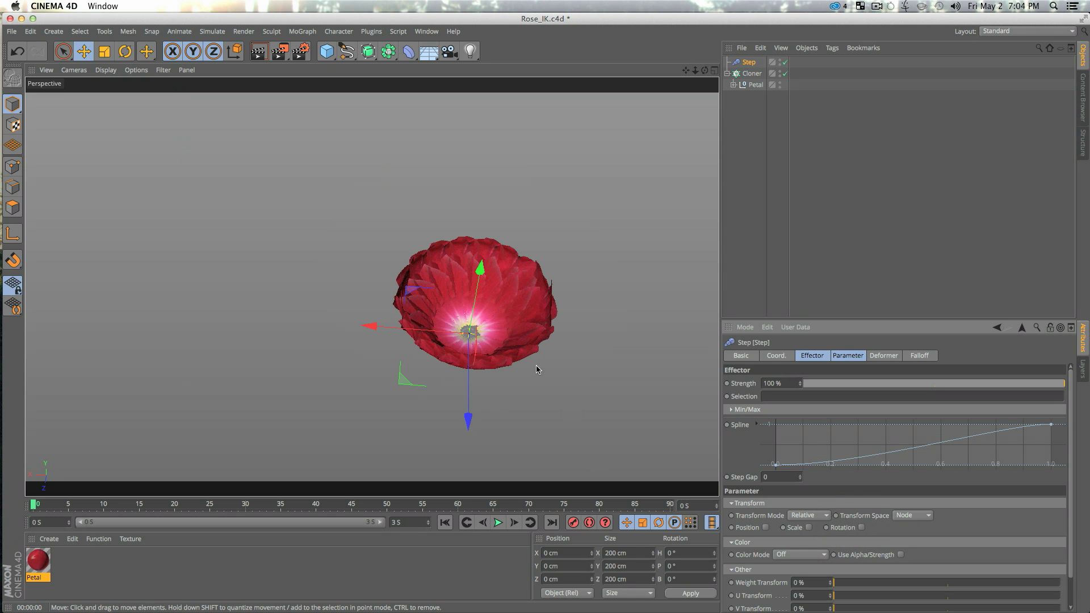
Enable Position on the Step effector and set P.Y to -29 cm while viewing the flower from the side.
left_click_drag(492, 264, 474, 298, "alt")
scroll(474, 298, "up", 5)
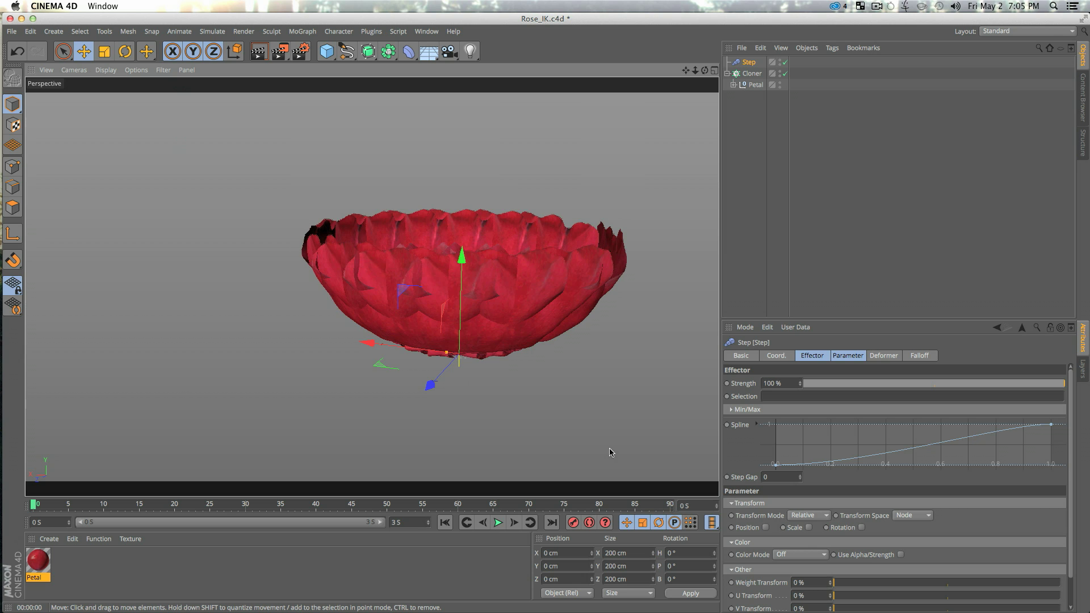
left_click(766, 527)
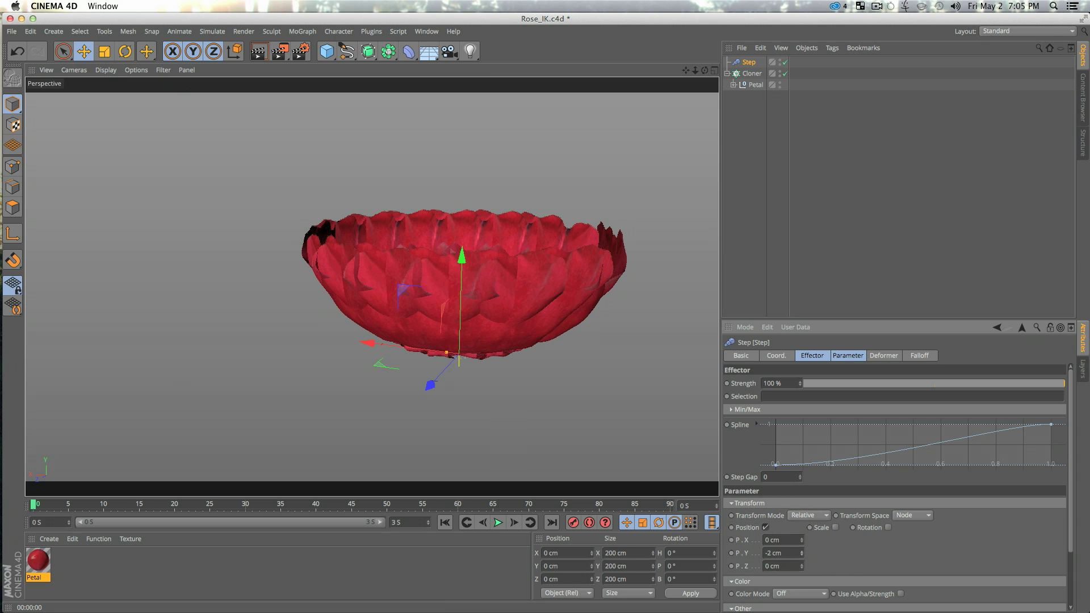
mouse_move(802, 554)
left_mouse_down()
mouse_move(802, 593)
mouse_move(801, 570)
left_mouse_up()
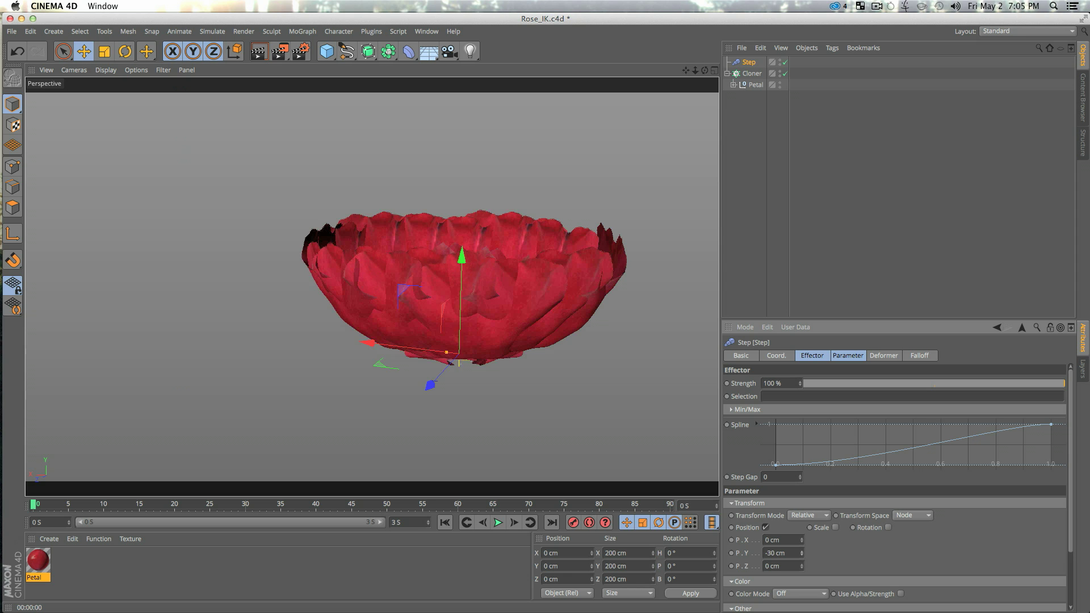
left_click_drag(552, 305, 525, 310, "alt")
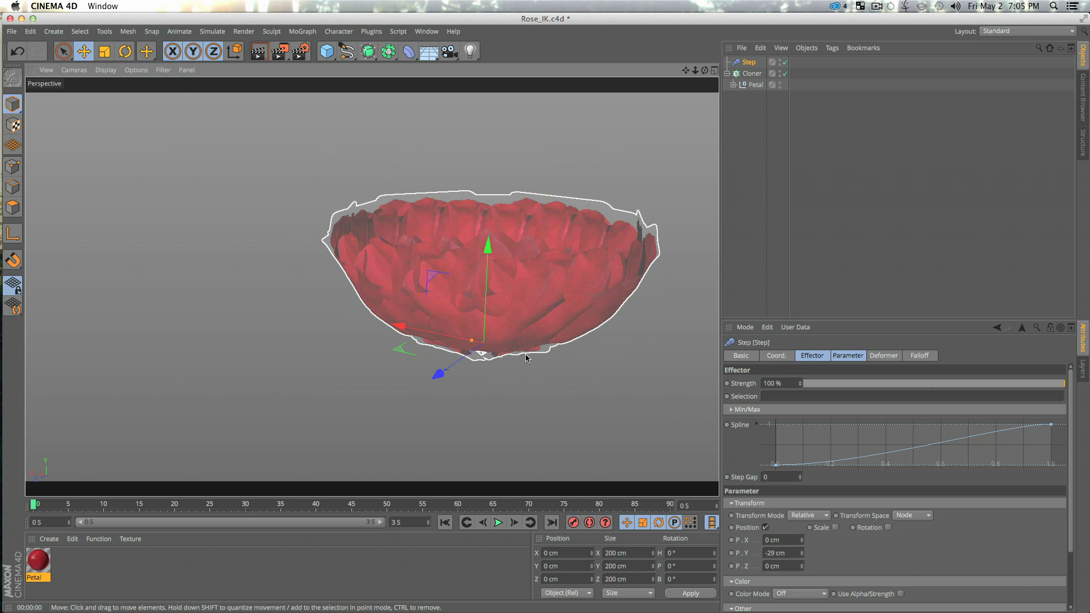
Enable Rotation on the Step effector, check the flower with a render, and set R.P to -19°.
left_click(889, 528)
left_click_drag(924, 554, 925, 573)
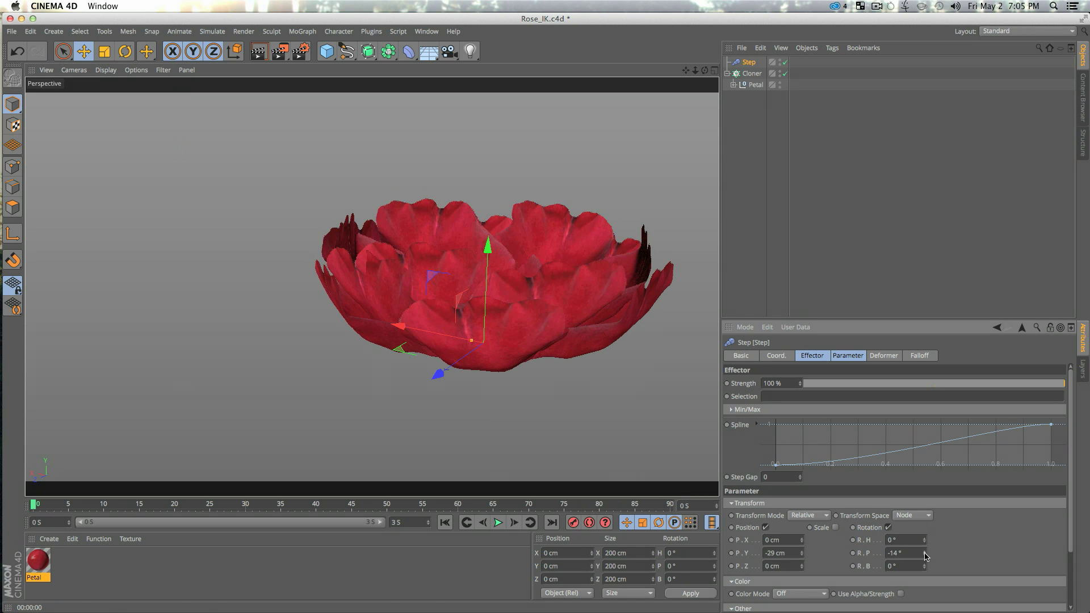
left_click_drag(511, 249, 458, 305, "alt")
key("super+r")
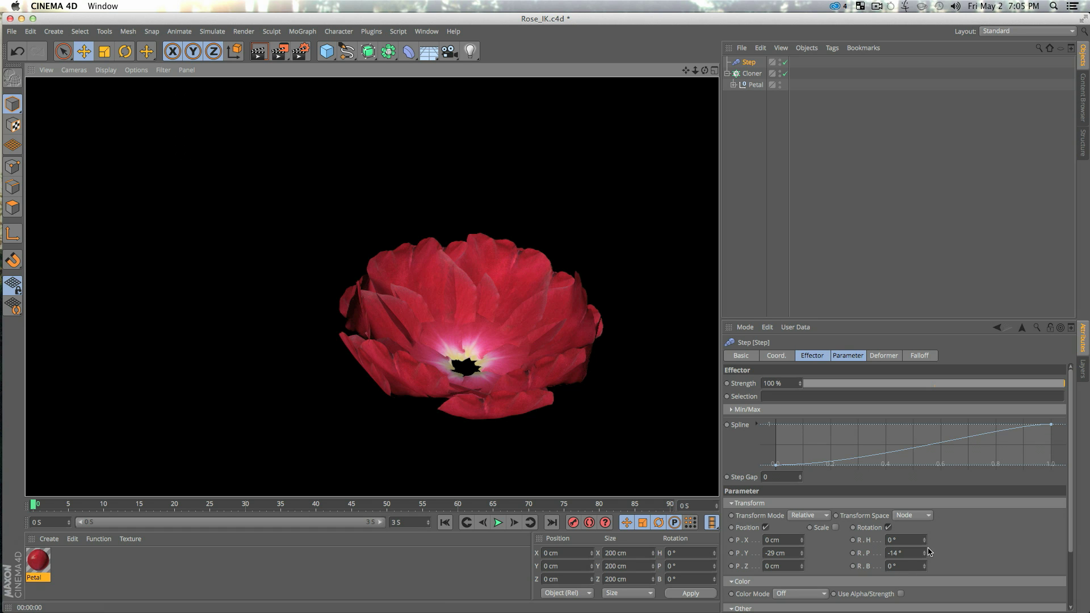
left_click_drag(925, 555, 924, 562)
key("super+z")
left_click_drag(572, 341, 475, 333, "alt")
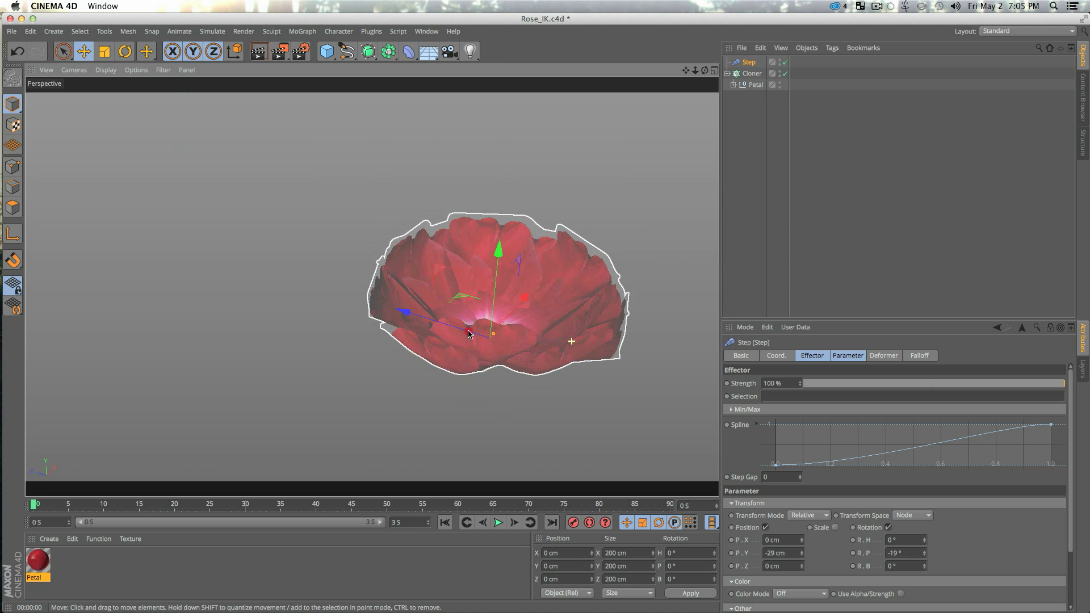
Enable non-uniform Scale on the Step effector with S.X 0.11, S.Y 0.16 and S.Z 0.15, and render the flower.
left_click(835, 528)
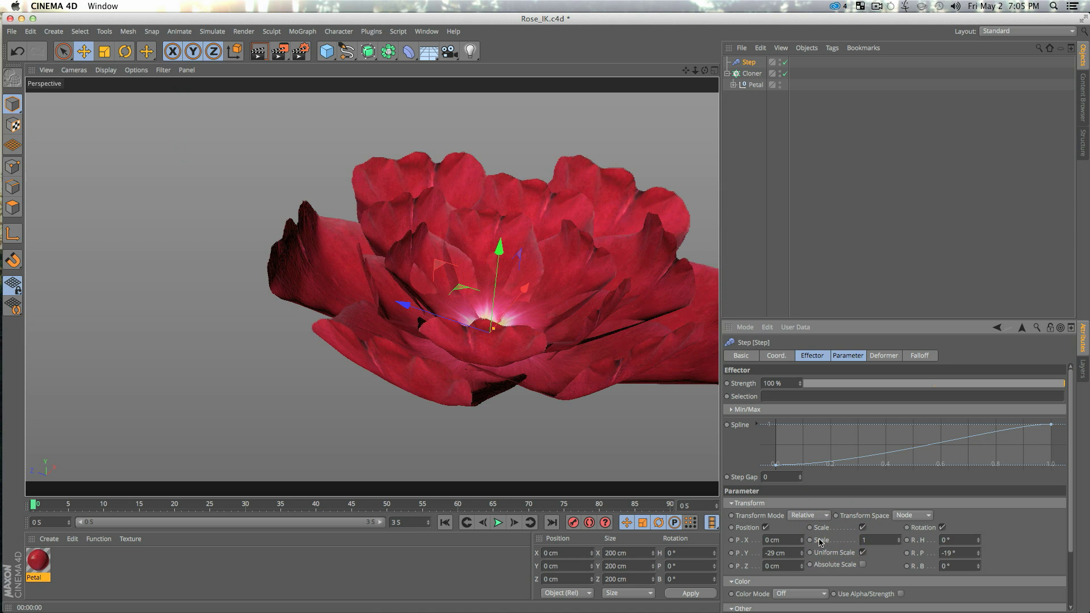
left_click(862, 553)
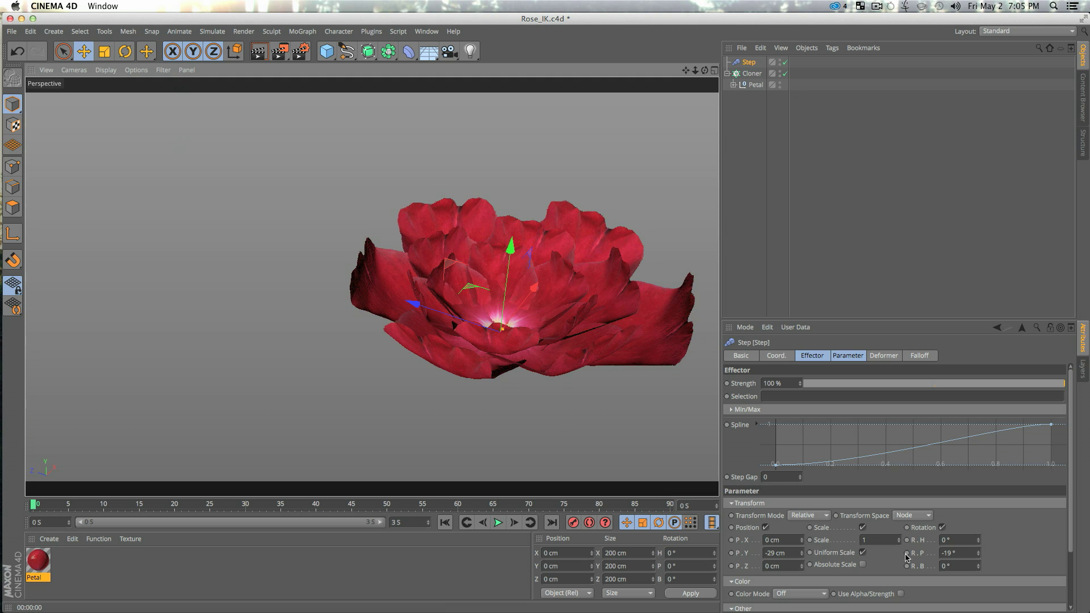
left_click(863, 553)
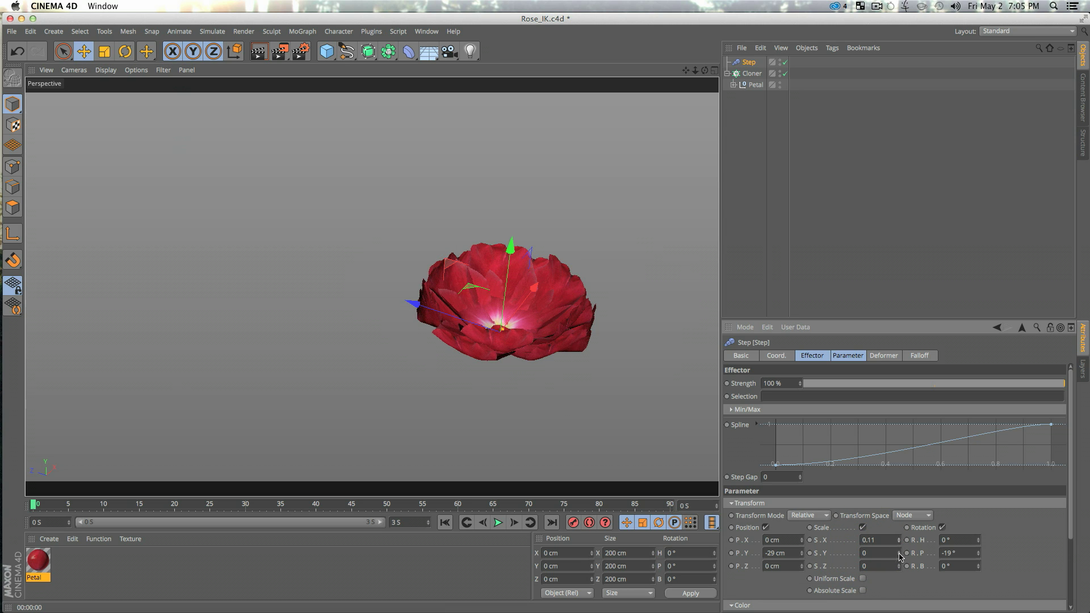
mouse_move(899, 553)
left_mouse_down()
mouse_move(900, 544)
mouse_move(899, 558)
left_mouse_up()
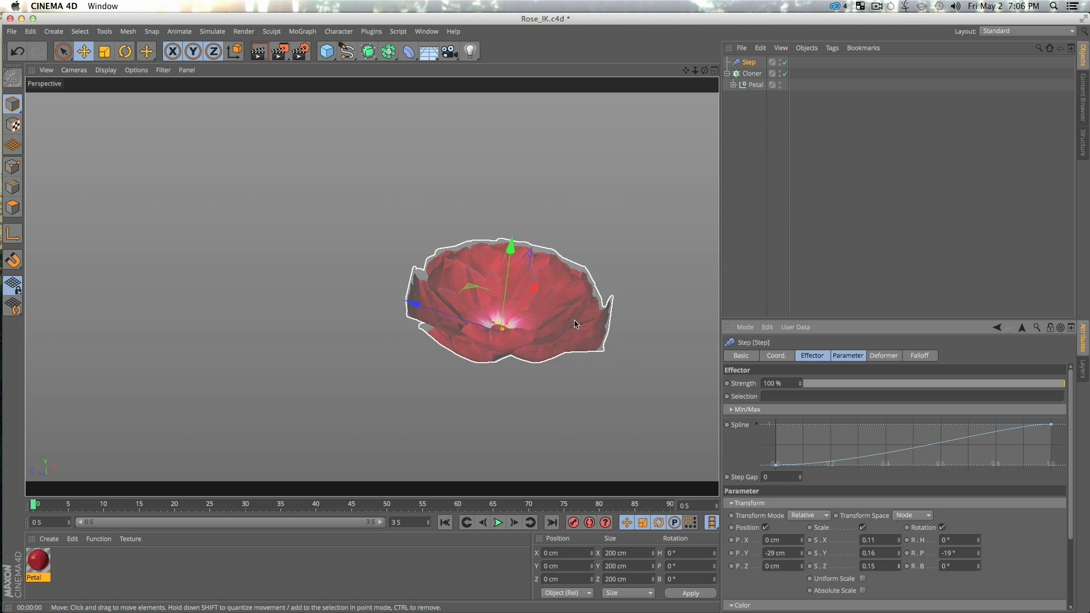
left_click_drag(618, 328, 486, 357, "alt")
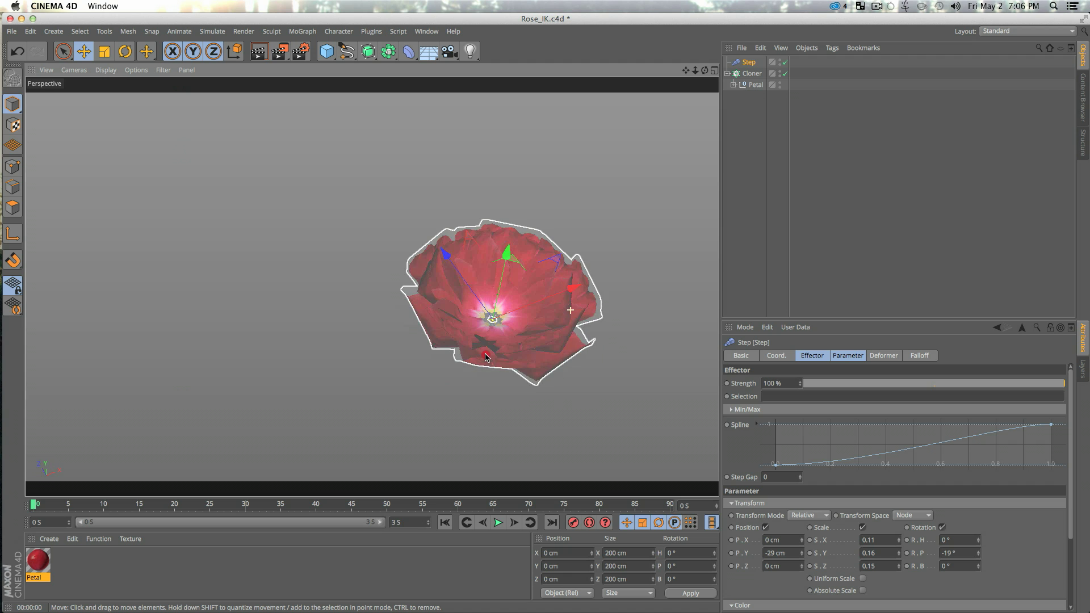
left_click_drag(541, 278, 552, 341, "alt")
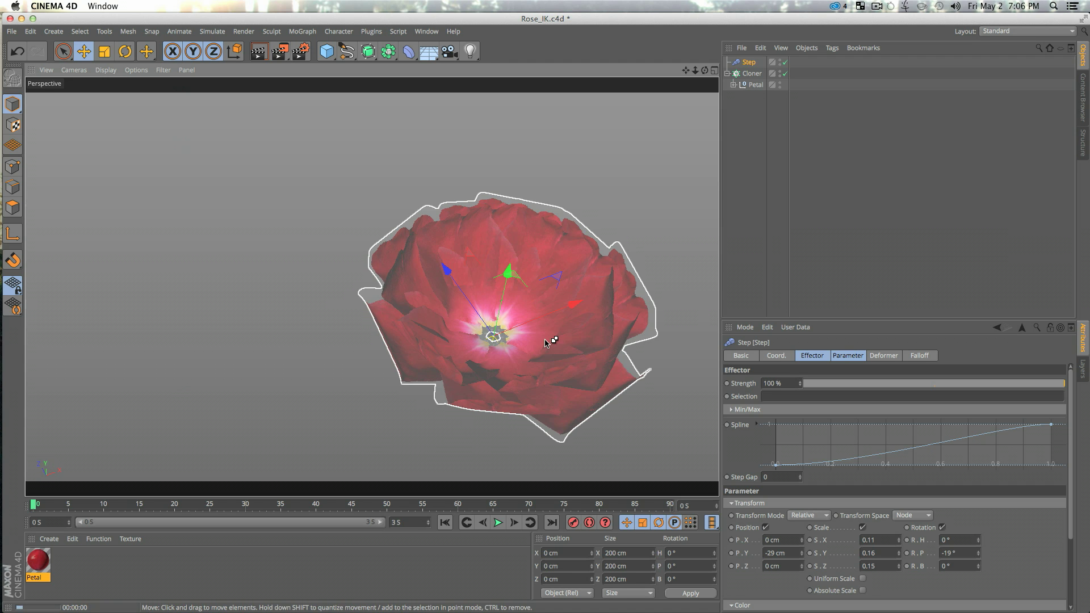
key("super+r")
left_click_drag(443, 365, 449, 340, "alt")
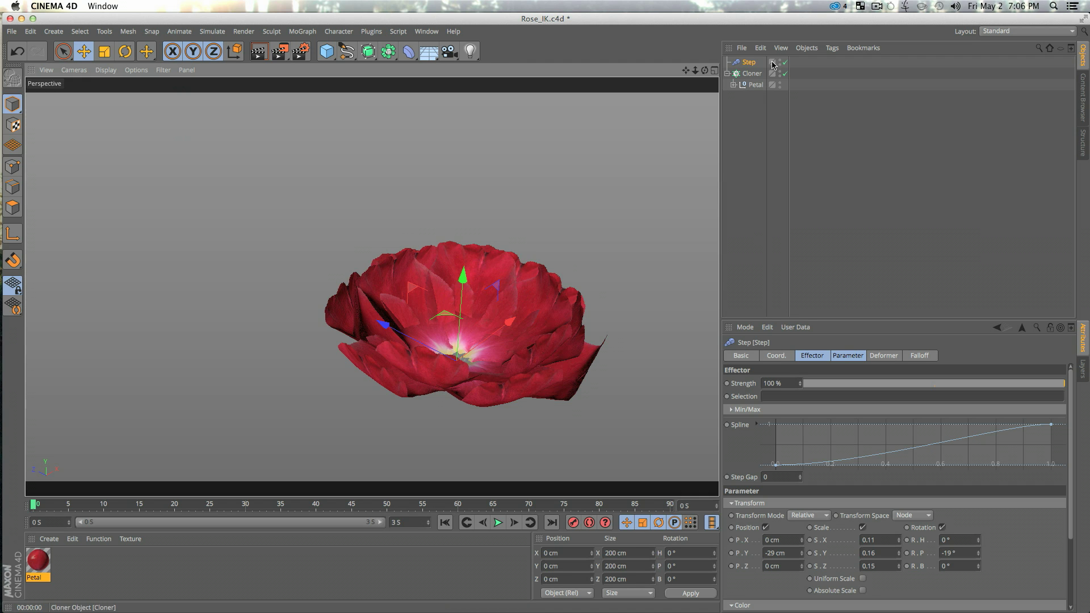
Set the Cloner's end angle to 1195°, offset to 11° and offset variation to 9%.
left_click(752, 73)
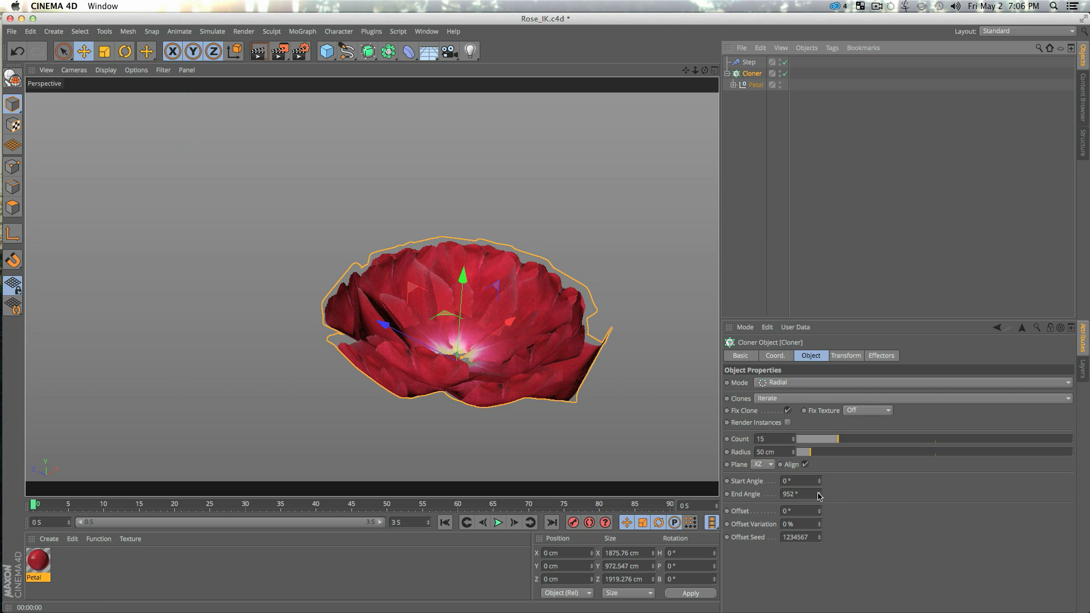
mouse_move(819, 497)
left_mouse_down()
mouse_move(823, 477)
mouse_move(820, 507)
left_mouse_up()
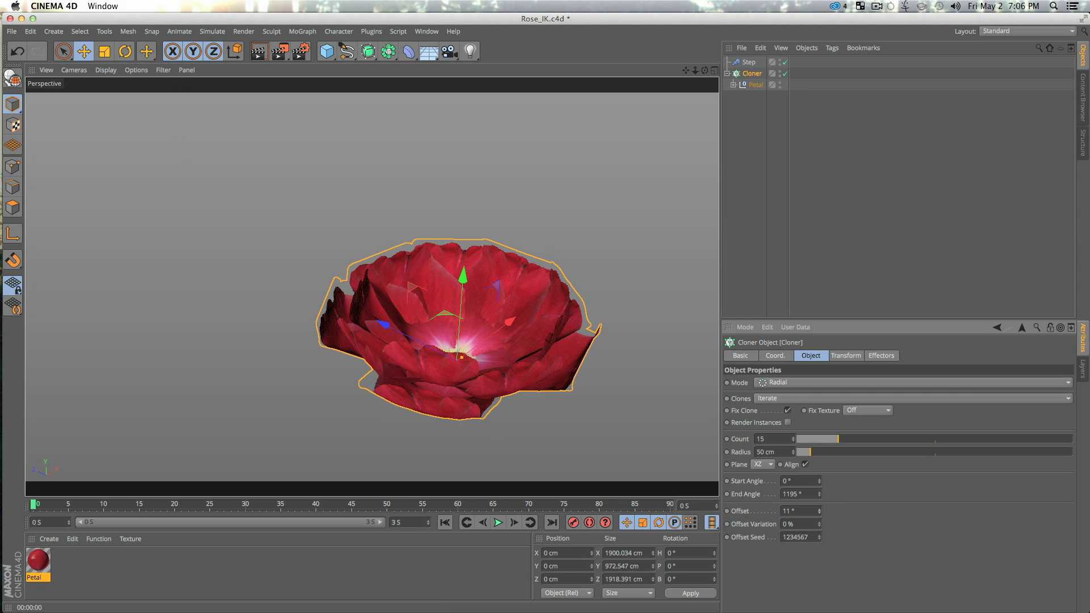
left_click(820, 522)
left_click_drag(635, 327, 561, 366, "alt")
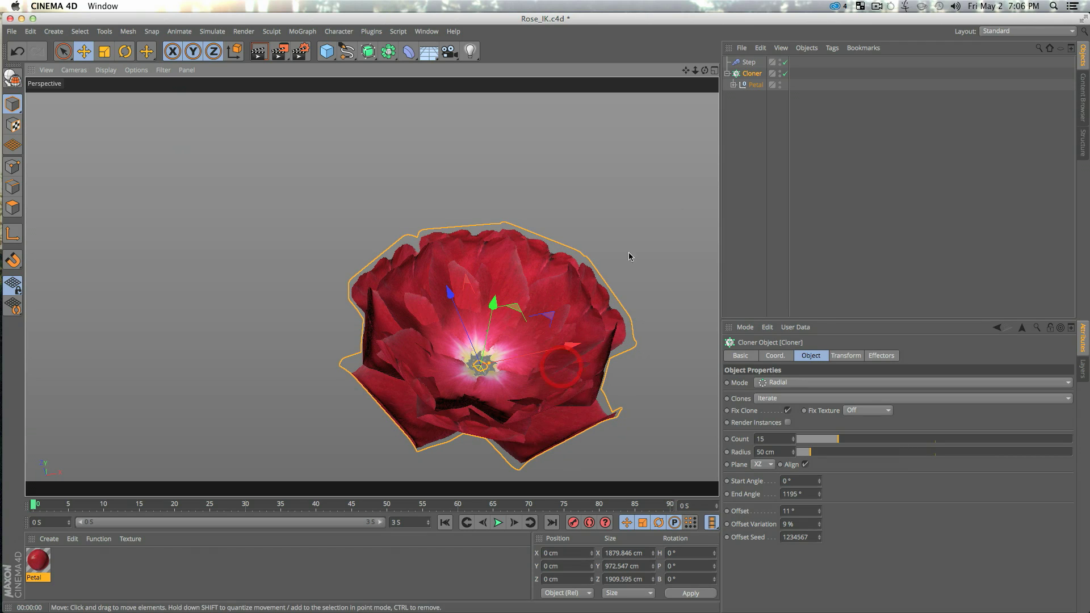
Set the Step effector's R.P to -20° and P.Y to -121 cm.
left_click(749, 62)
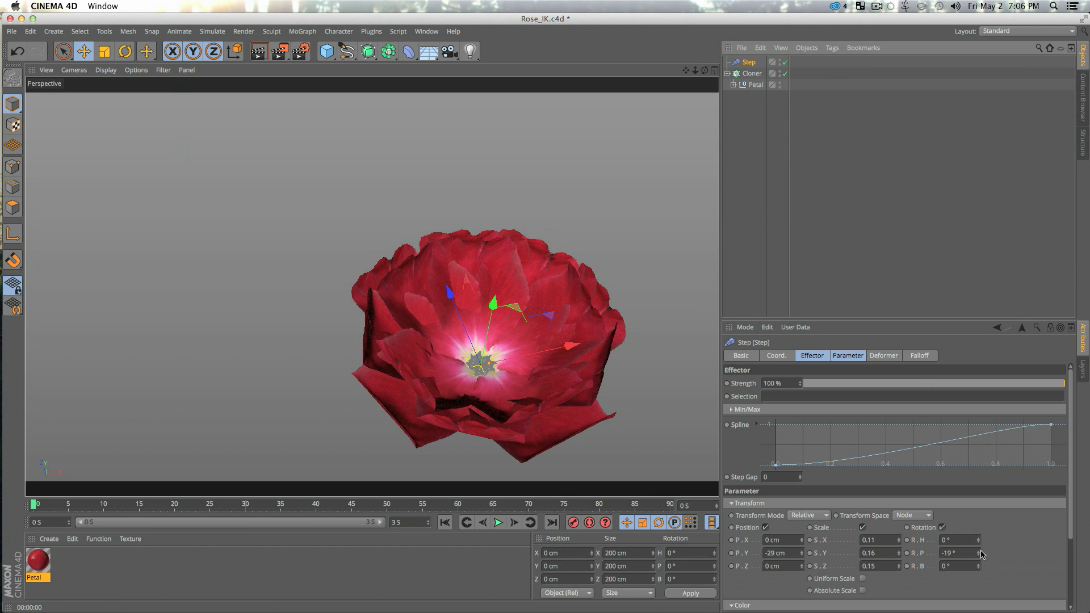
mouse_move(981, 551)
left_mouse_down()
mouse_move(981, 589)
mouse_move(981, 552)
left_mouse_up()
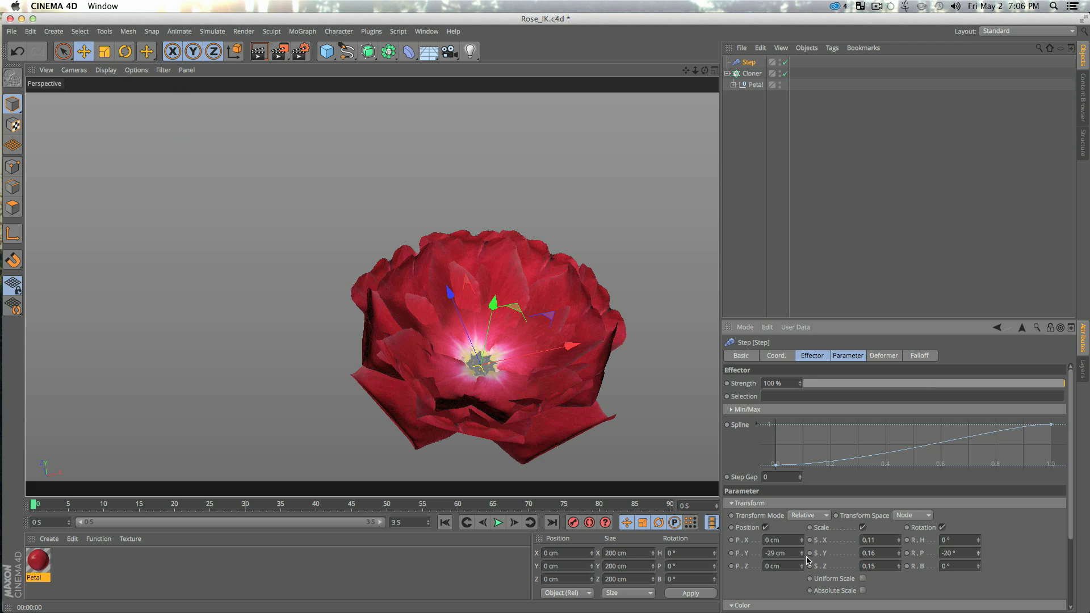
left_click_drag(802, 556, 802, 577)
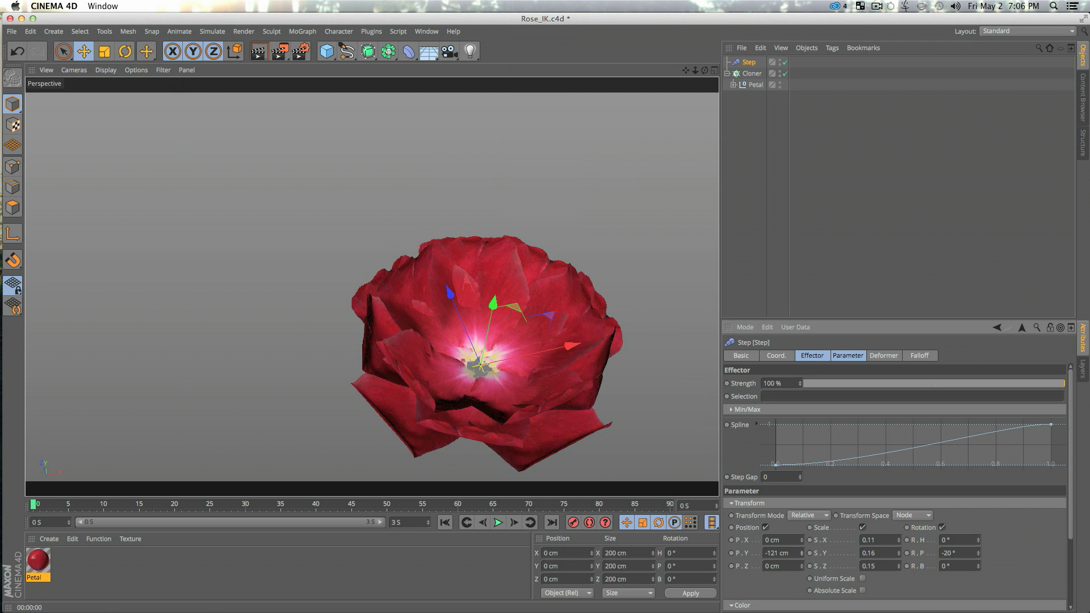
Group the Step effector, Cloner and Petal into one null and rename it Rose Layer 1.
left_click_drag(630, 413, 560, 360, "alt")
middle_click_drag(558, 352, 502, 183, "alt")
left_click_drag(517, 218, 338, 193, "alt")
left_click(761, 115)
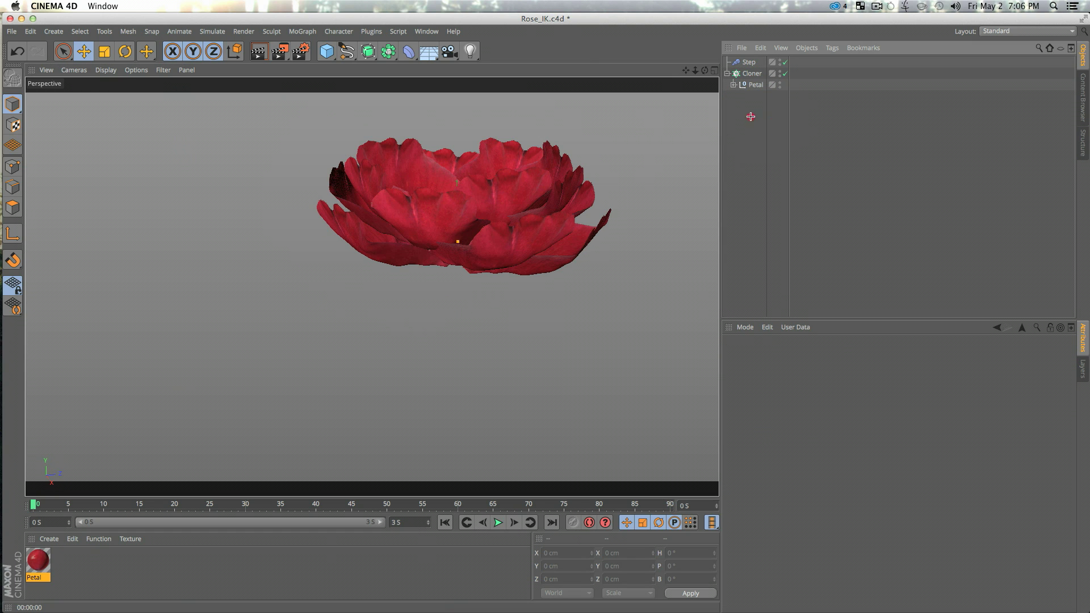
key("super+a")
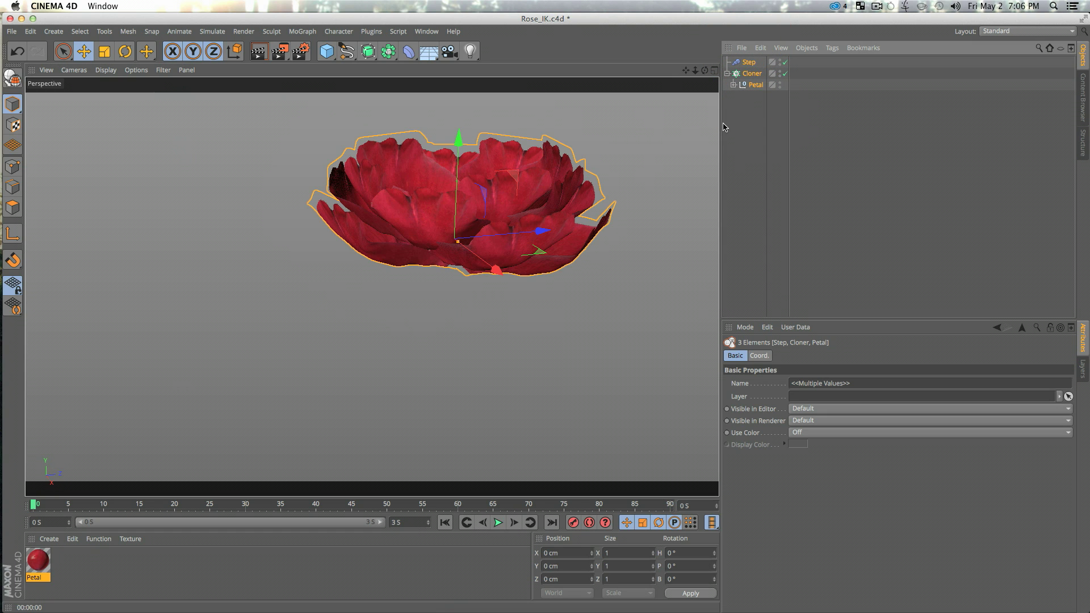
key("alt+g")
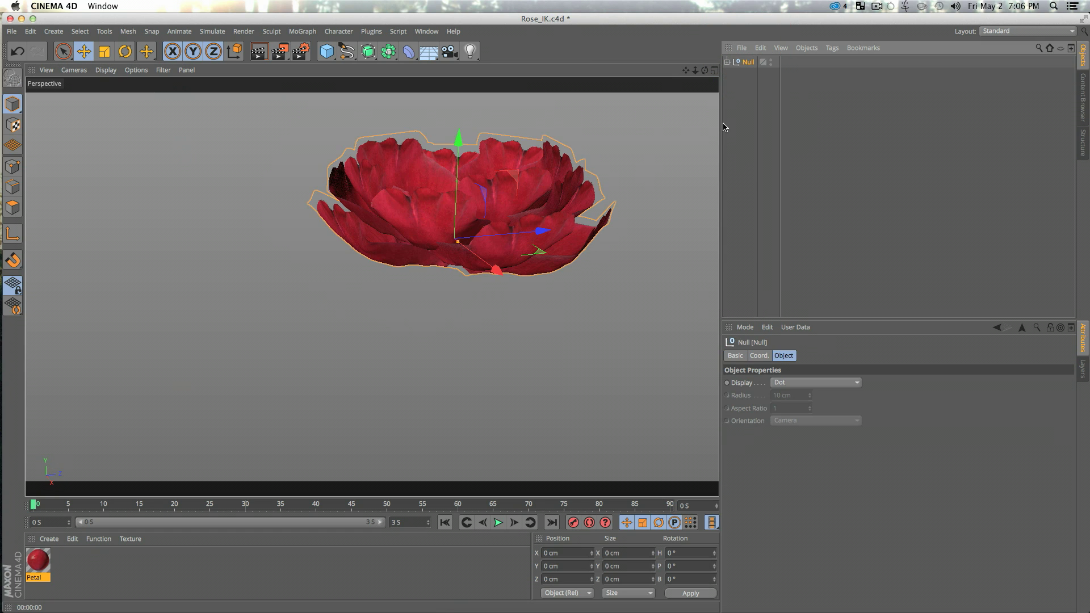
double_click(748, 63)
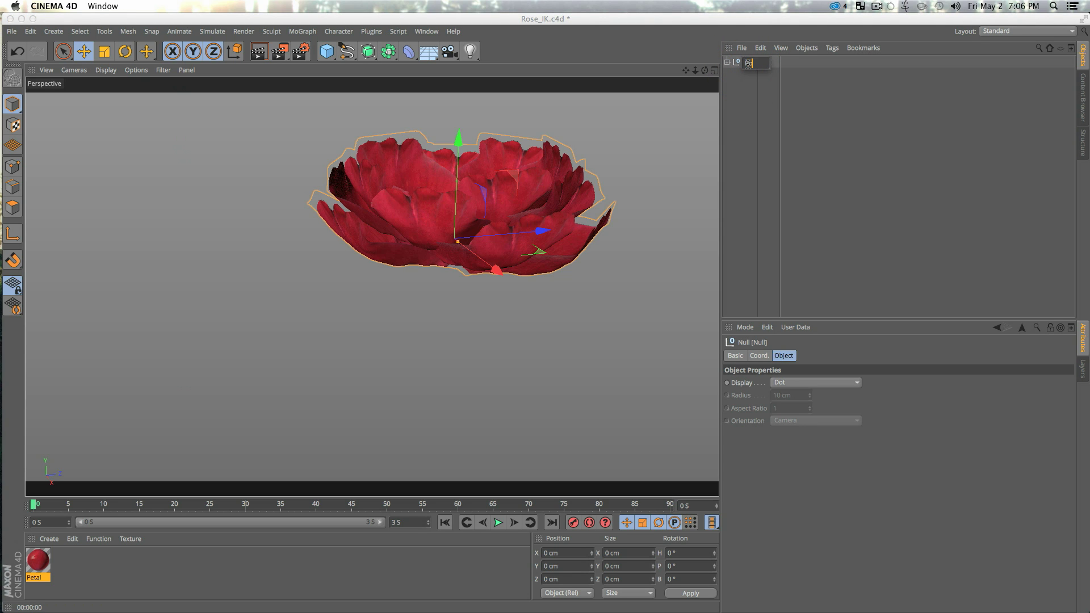
type("Rose Layer 1")
key("Return")
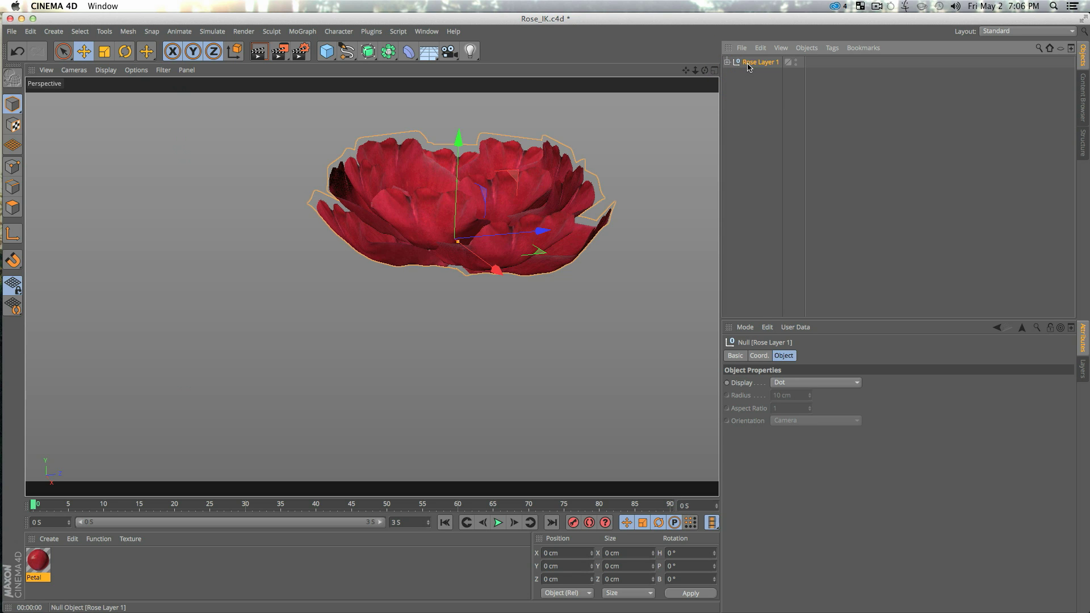
Add a MoGraph Cloner and make Rose Layer 1 its child.
left_click(302, 31)
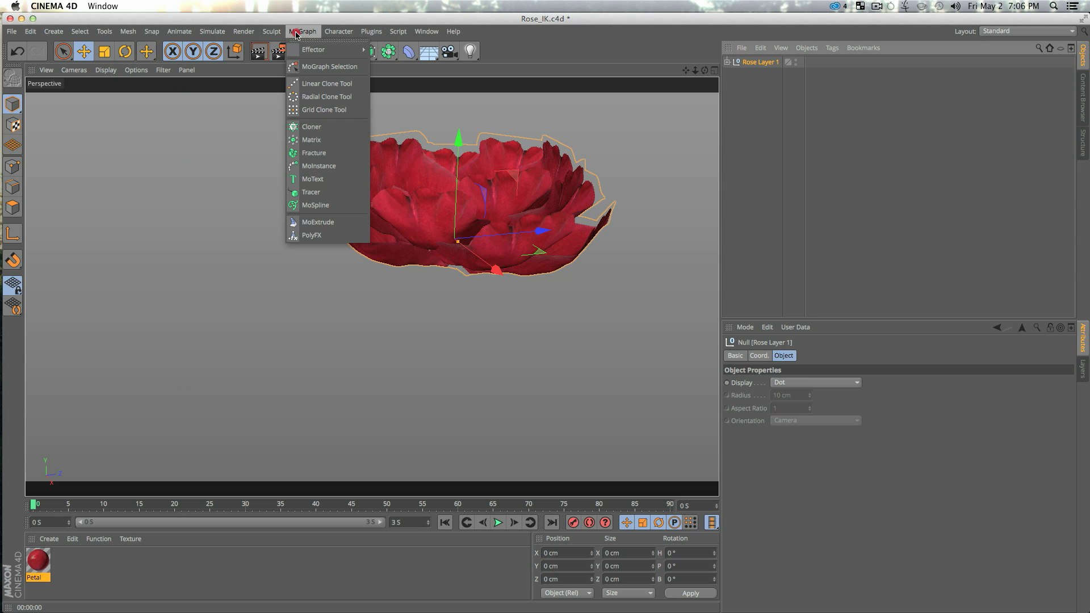
left_click(336, 125)
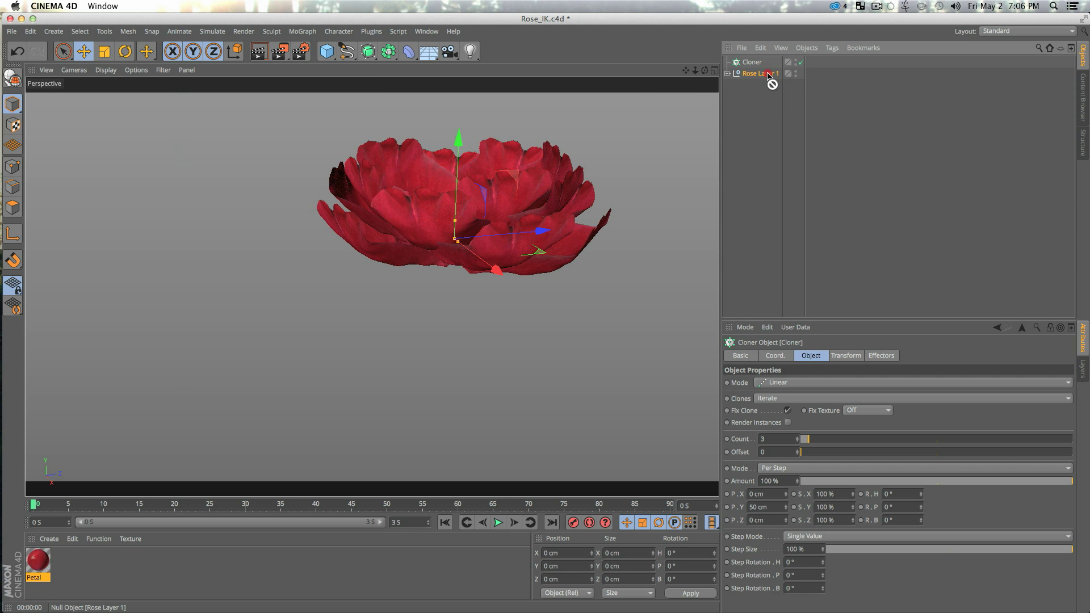
left_click_drag(755, 67, 753, 63)
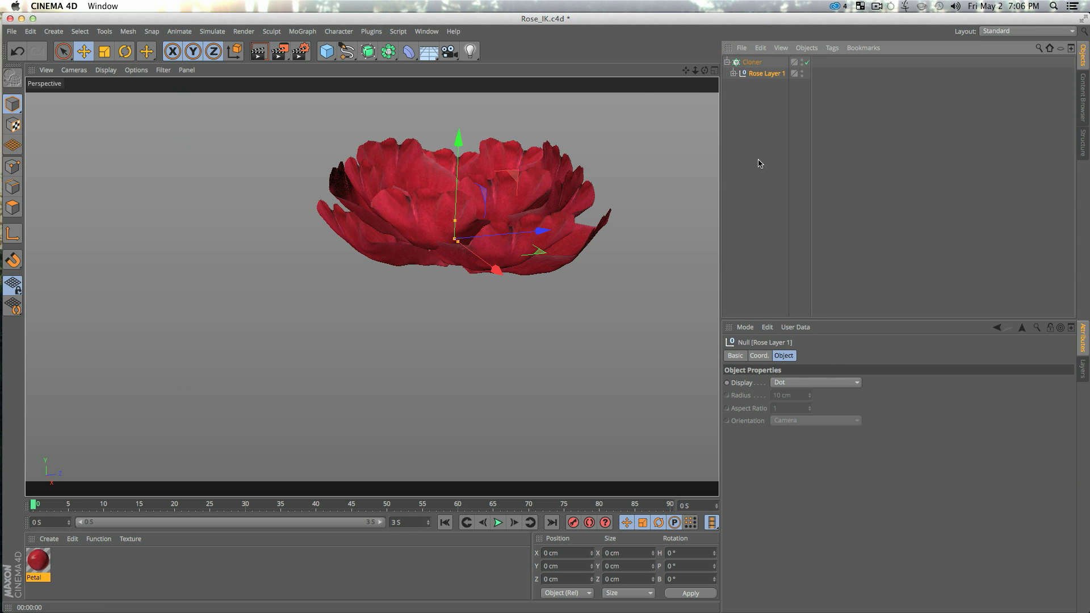
Set the new Cloner's per-step scale to 65 % for S.X, S.Y and S.Z.
left_click_drag(565, 225, 569, 233, "alt")
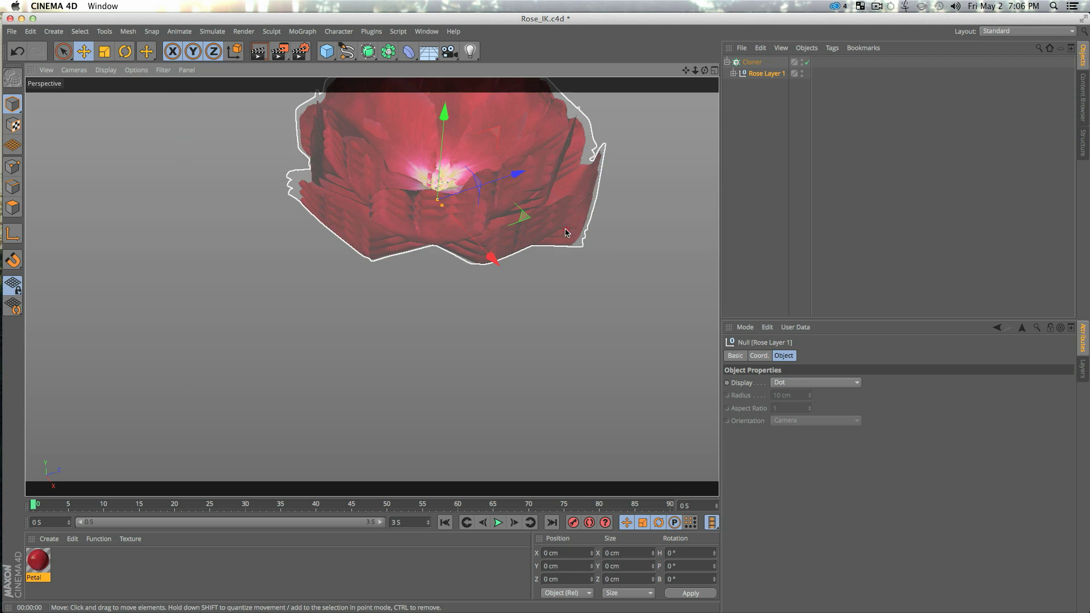
middle_click_drag(472, 175, 474, 198, "alt")
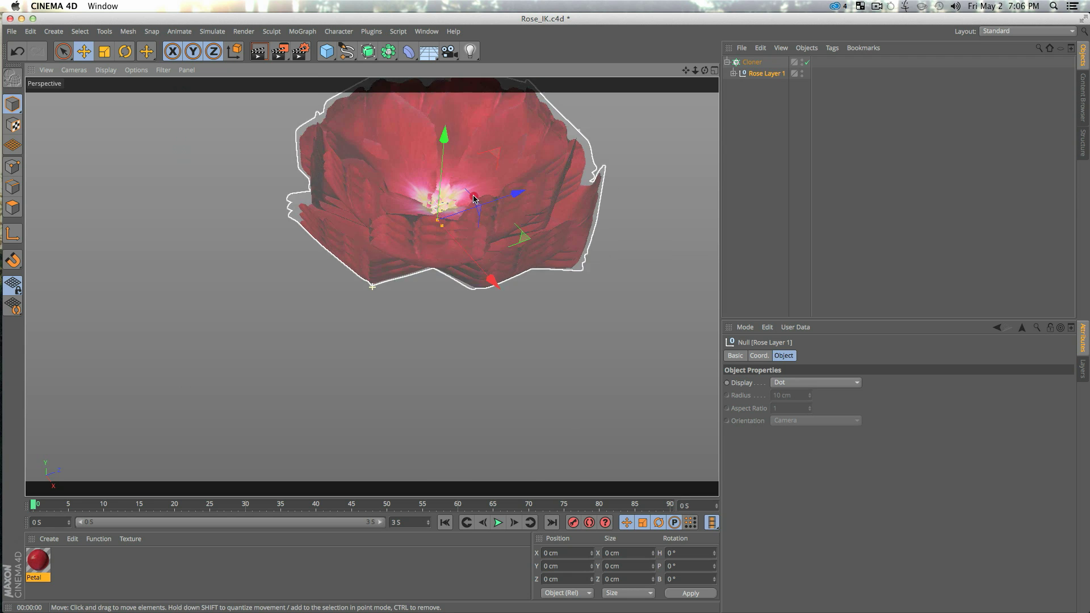
left_click(751, 63)
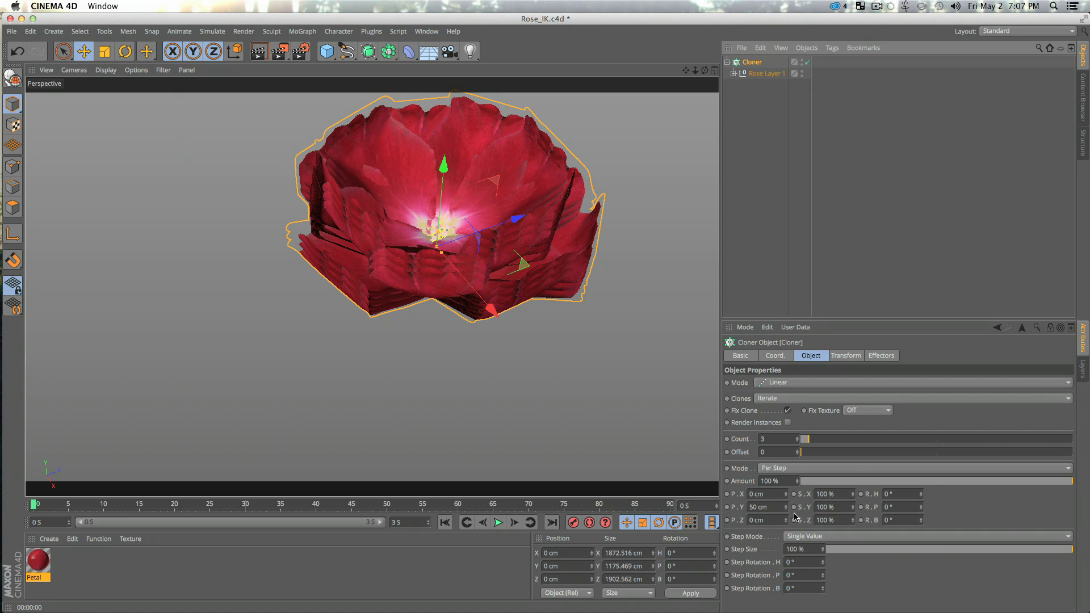
left_click(846, 494)
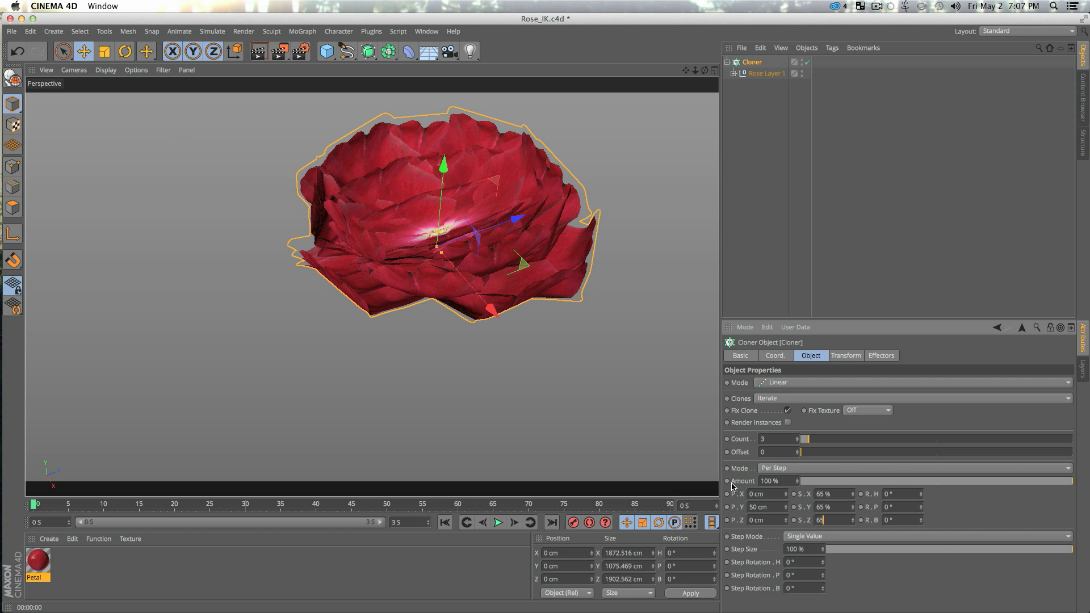
type("65")
key("Tab")
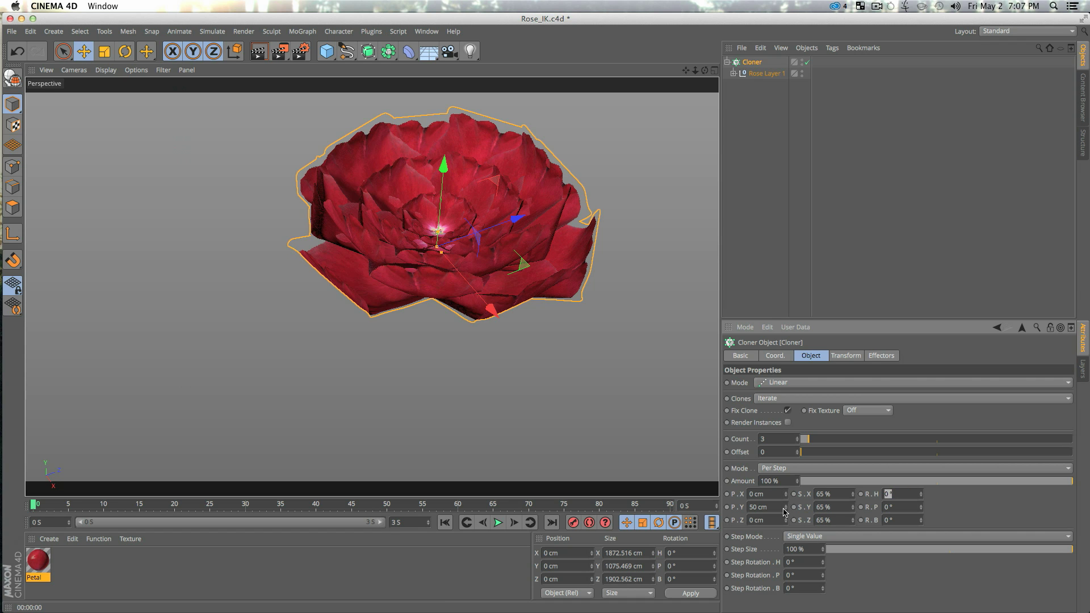
Set the Cloner's per-step R.H to 79° and P.Y to 71 cm, checking the nested layers with test renders.
mouse_move(786, 508)
left_mouse_down()
mouse_move(786, 480)
mouse_move(786, 505)
left_mouse_up()
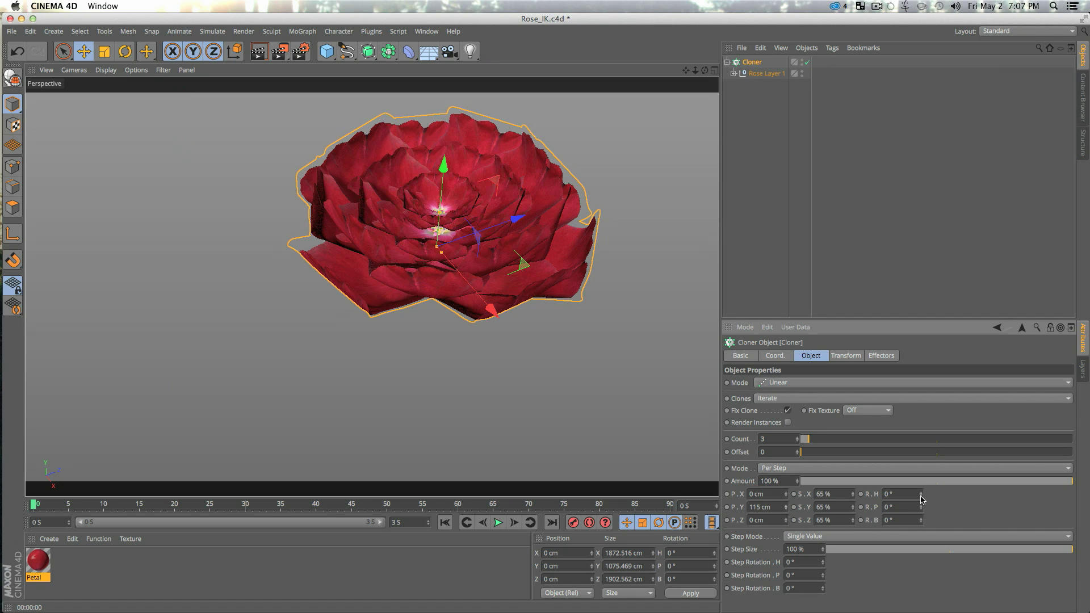
left_click_drag(921, 494, 921, 450)
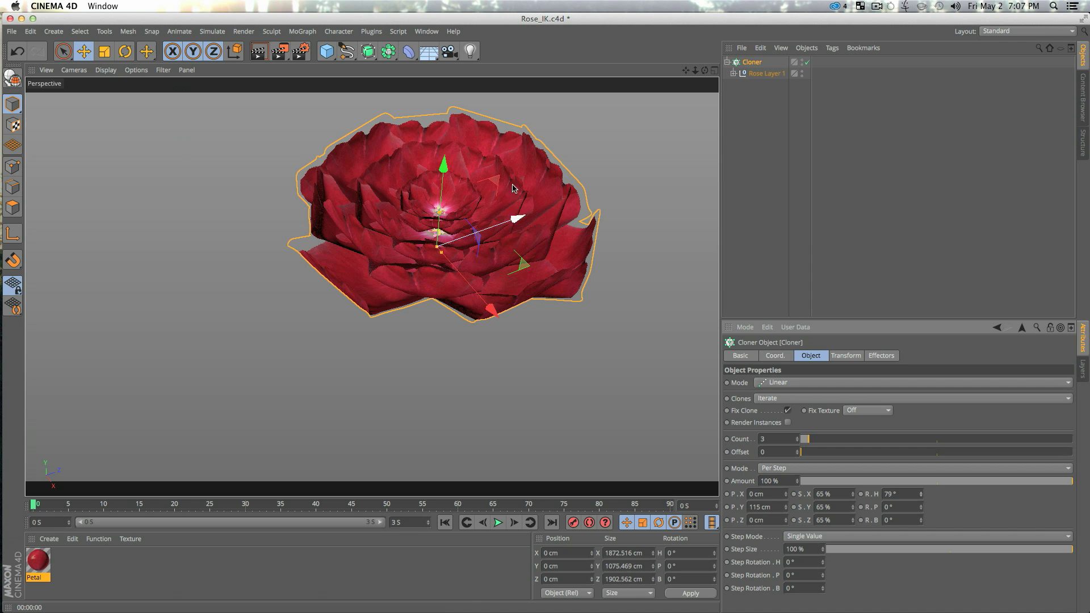
key("ctrl+r")
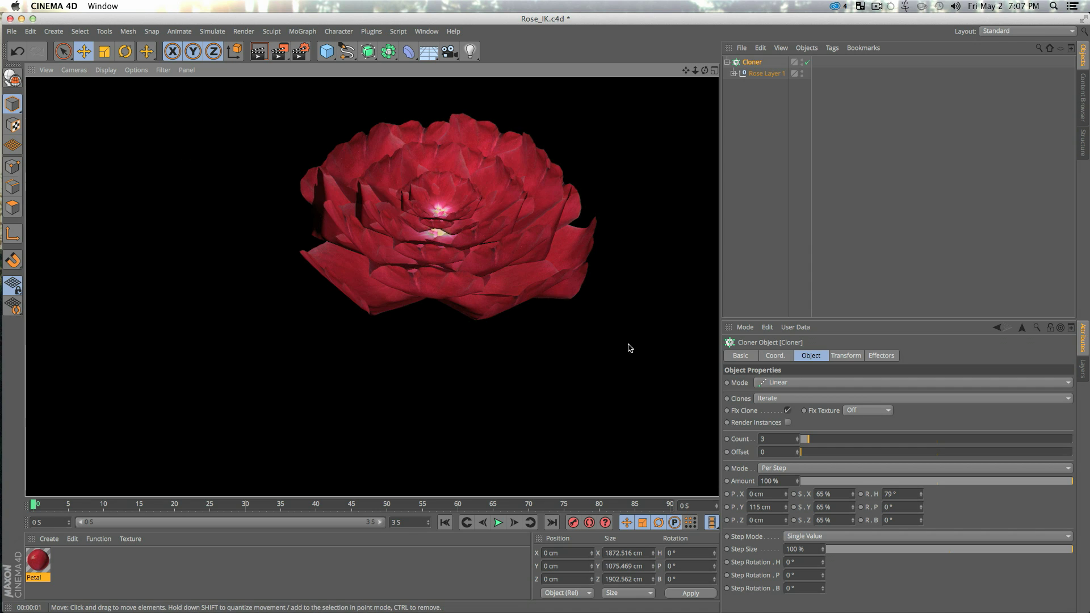
left_click_drag(786, 509, 786, 528)
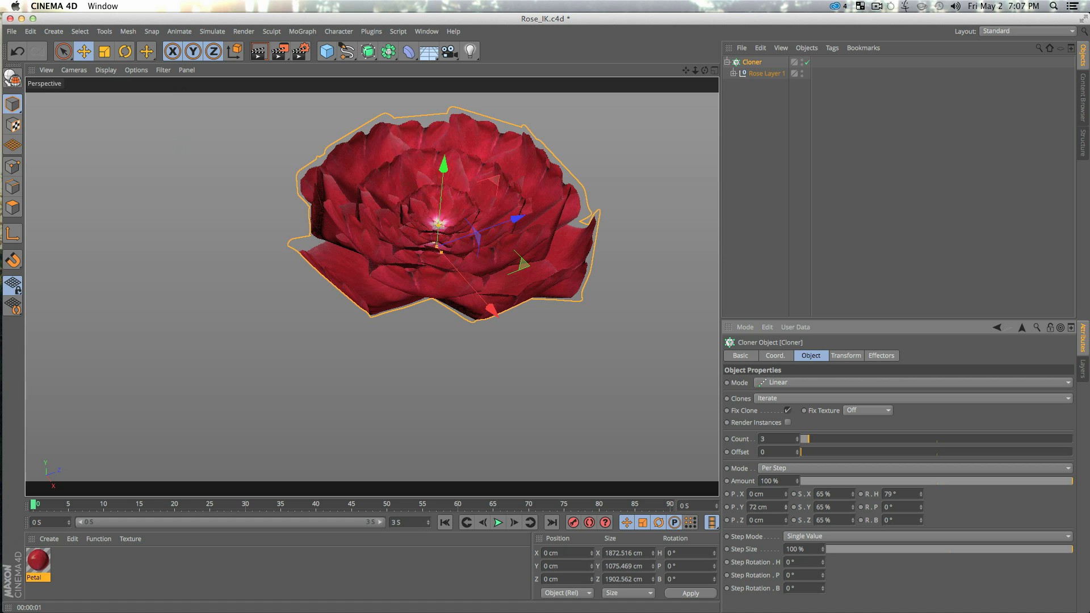
key("ctrl+r")
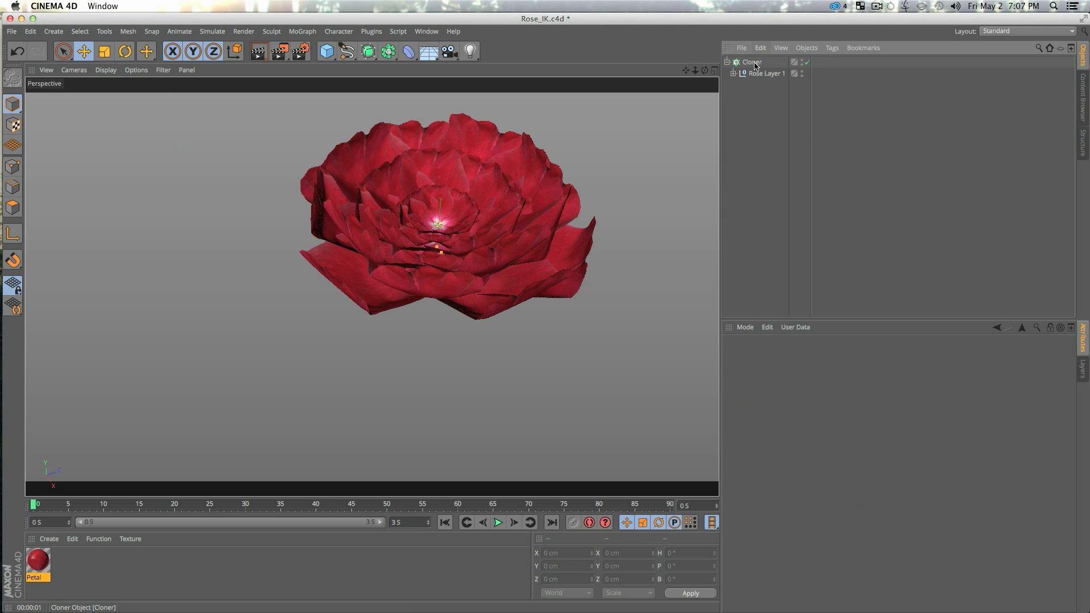
Rename the outer Cloner as Rose Full.
double_click(754, 63)
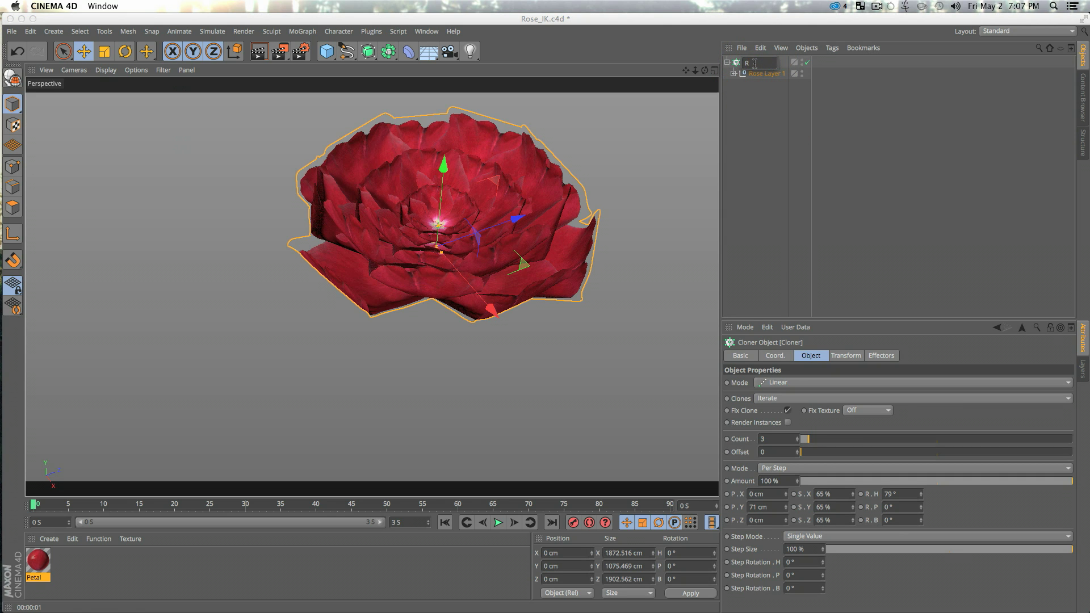
left_click(755, 66)
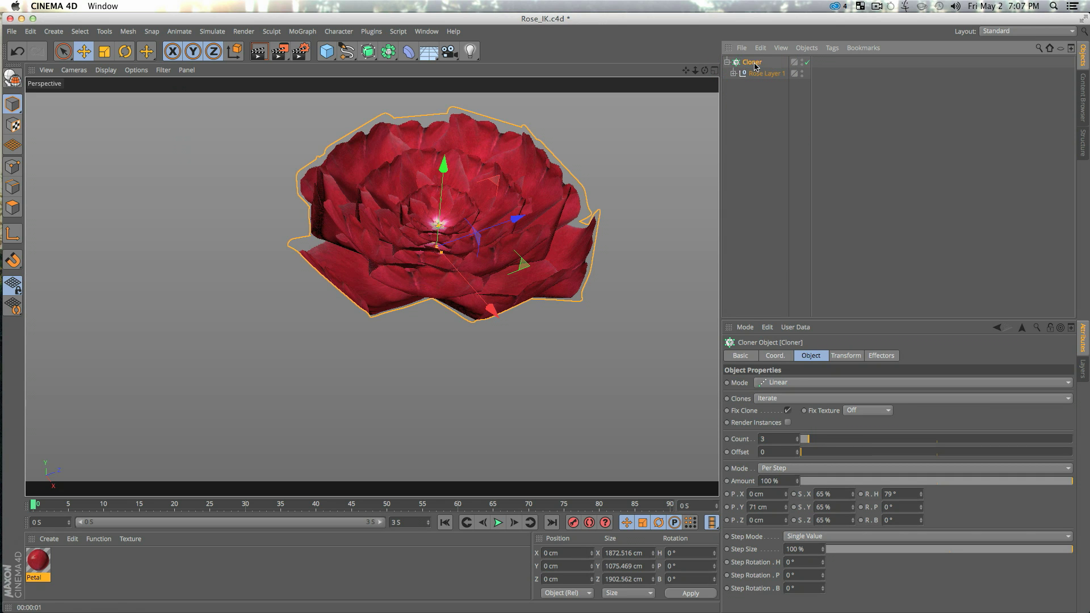
left_click(772, 187)
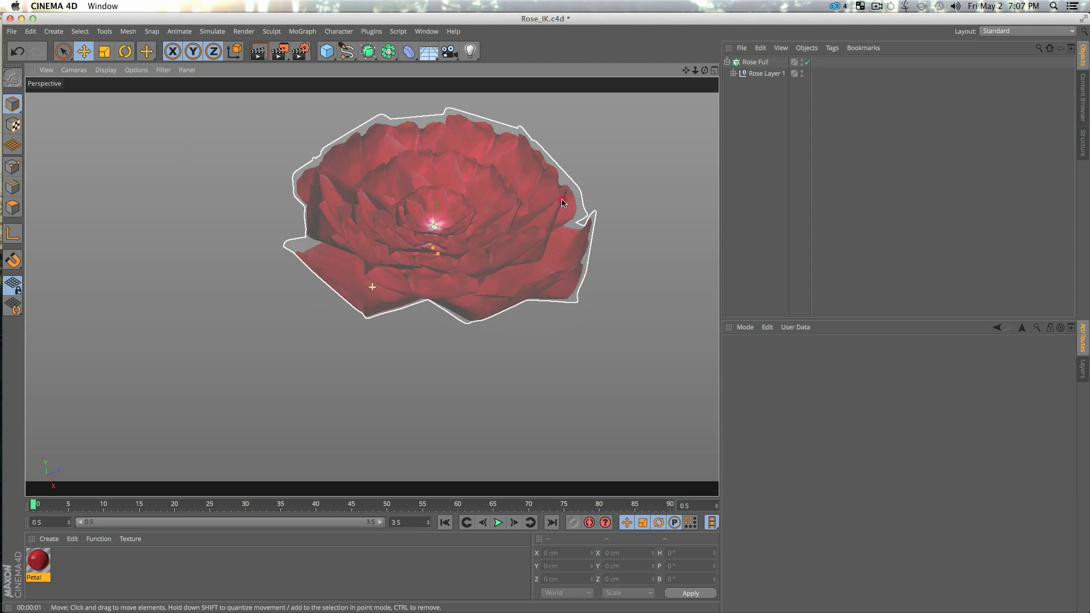
Add a camera that frames the whole rose from above and lock it with a Protection tag.
middle_click_drag(455, 221, 390, 241, "alt")
mouse_move(390, 241)
left_mouse_down("alt")
mouse_move(337, 243)
mouse_move(394, 229)
left_mouse_up("alt")
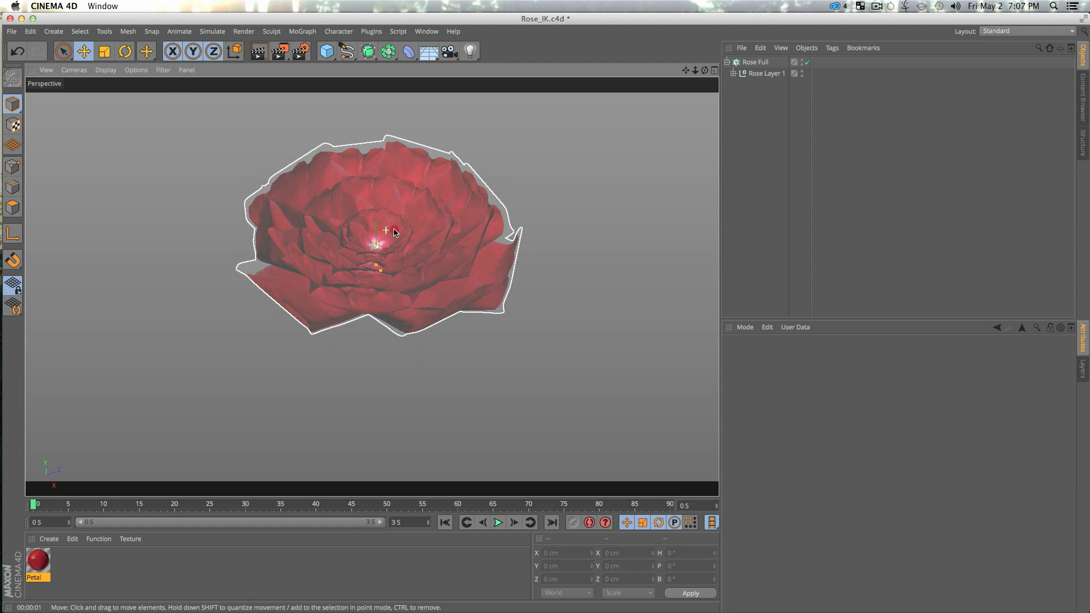
middle_click_drag(394, 229, 392, 250, "alt")
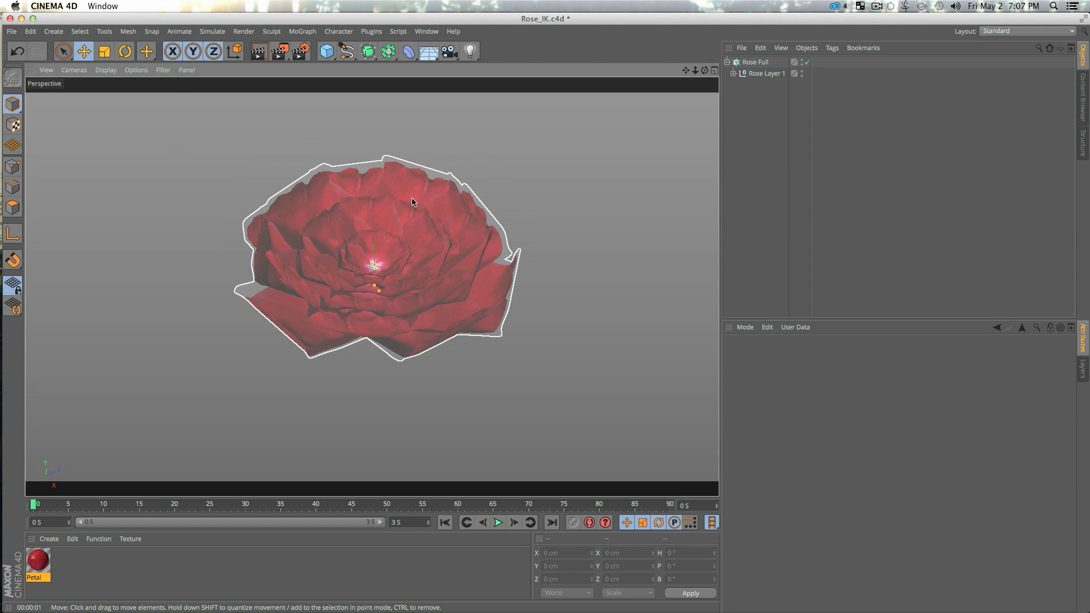
left_click(447, 53)
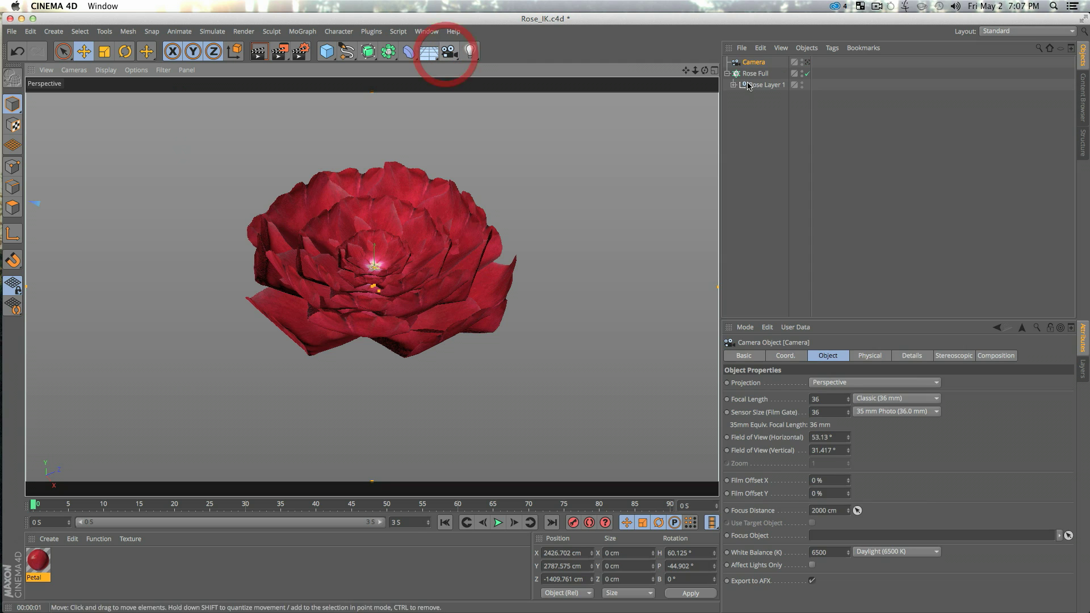
right_click(754, 63)
mouse_move(812, 76)
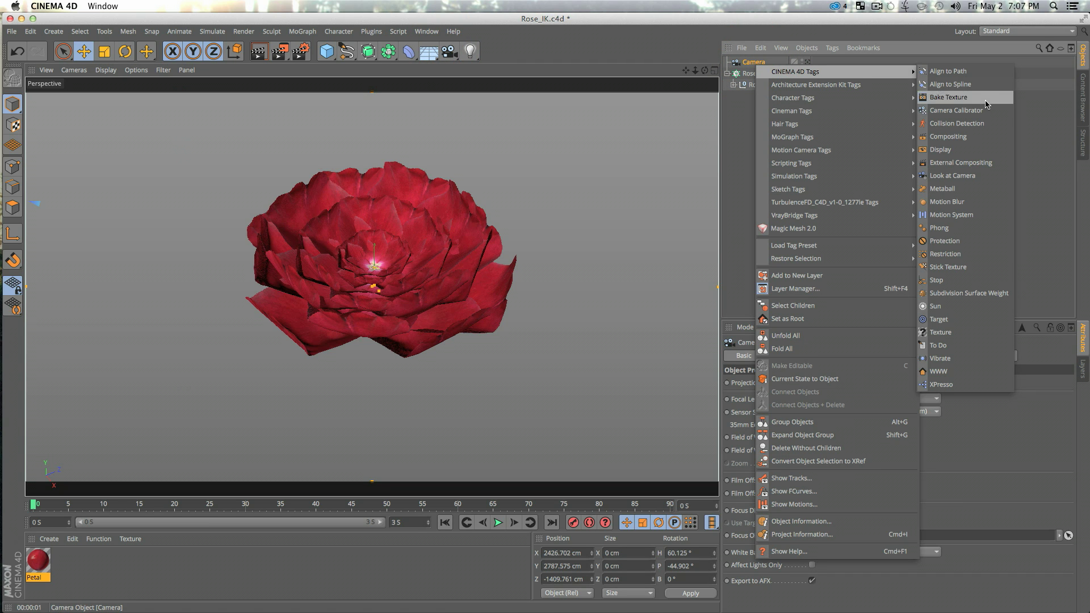
left_click(957, 243)
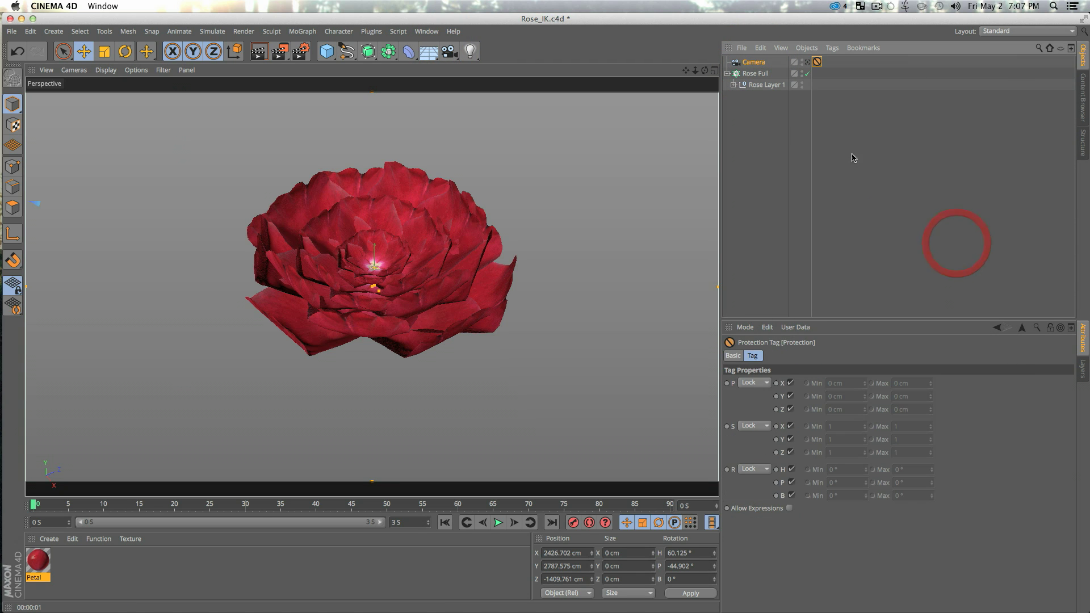
left_click(779, 121)
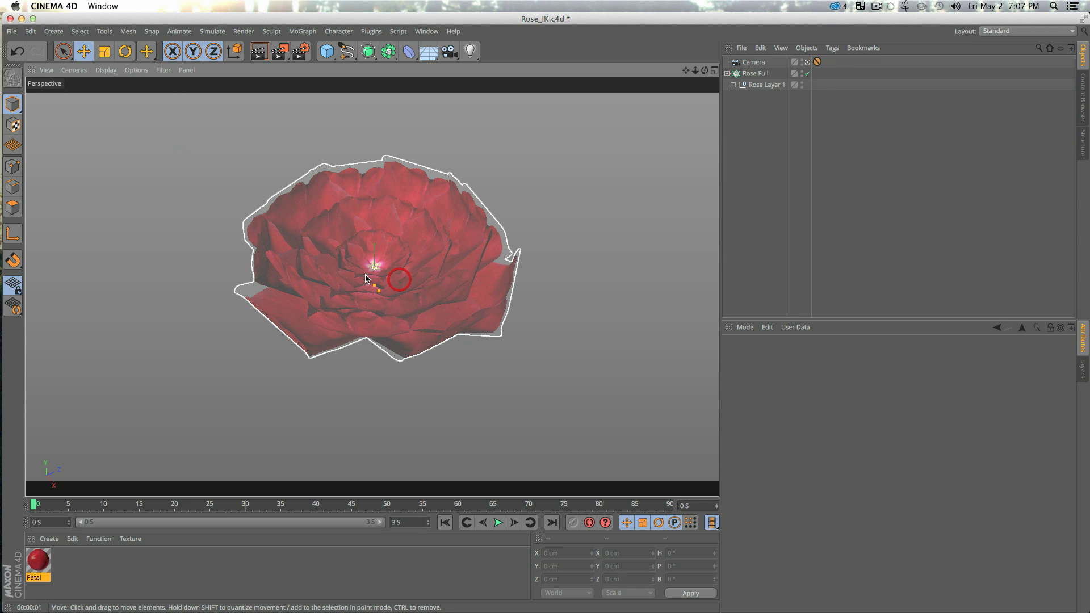
left_click_drag(435, 248, 389, 248, "alt")
Leave the camera view and add a light of type Area with Area shadows.
left_click(808, 63)
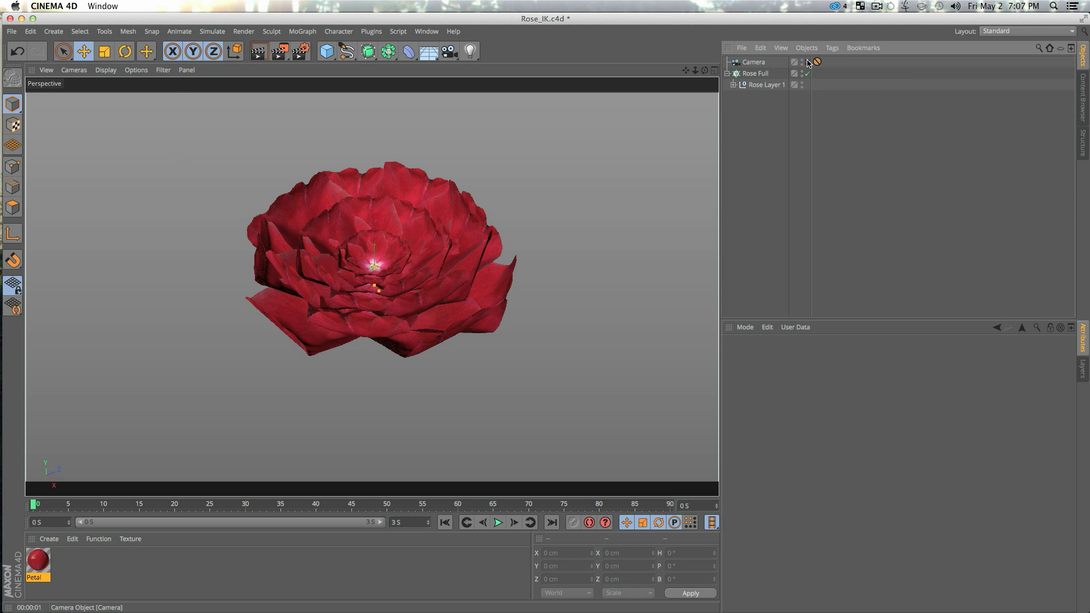
left_click_drag(480, 262, 353, 282, "alt")
scroll(371, 284, "down", 5)
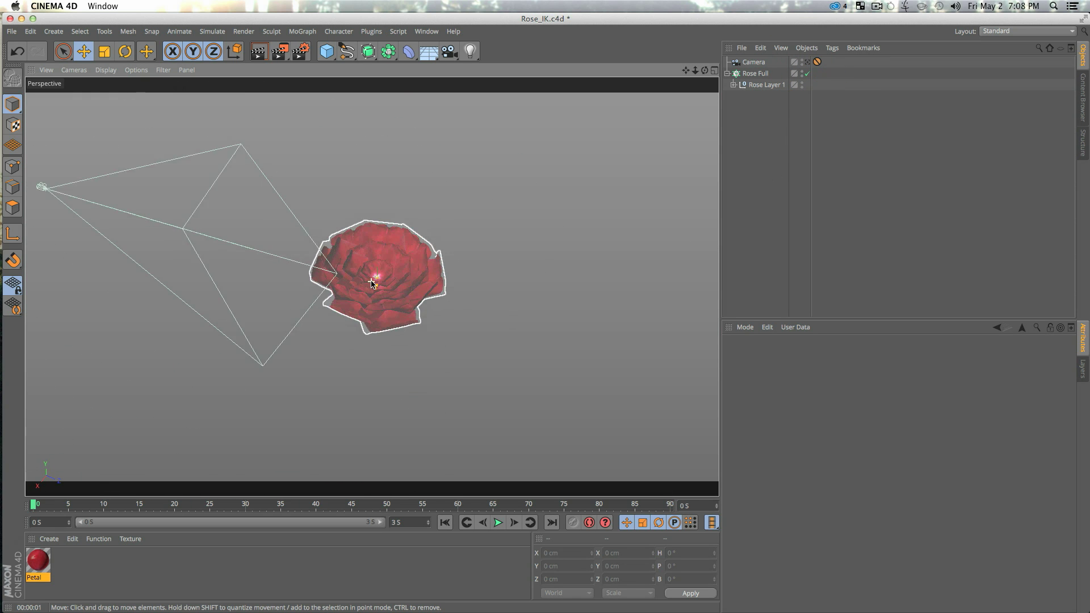
left_click(471, 51)
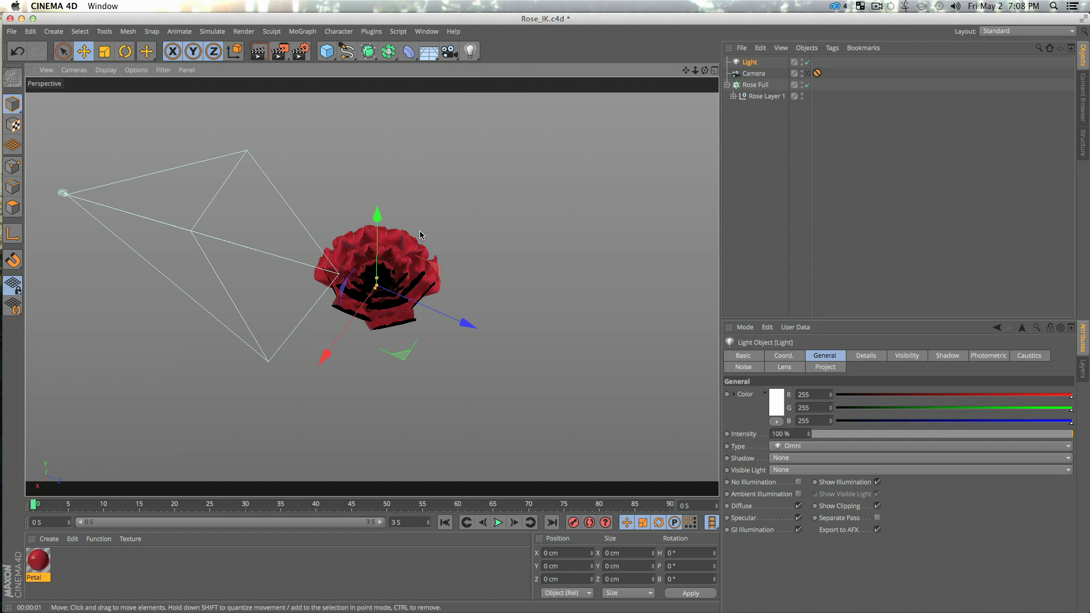
left_click(788, 452)
left_click(791, 499)
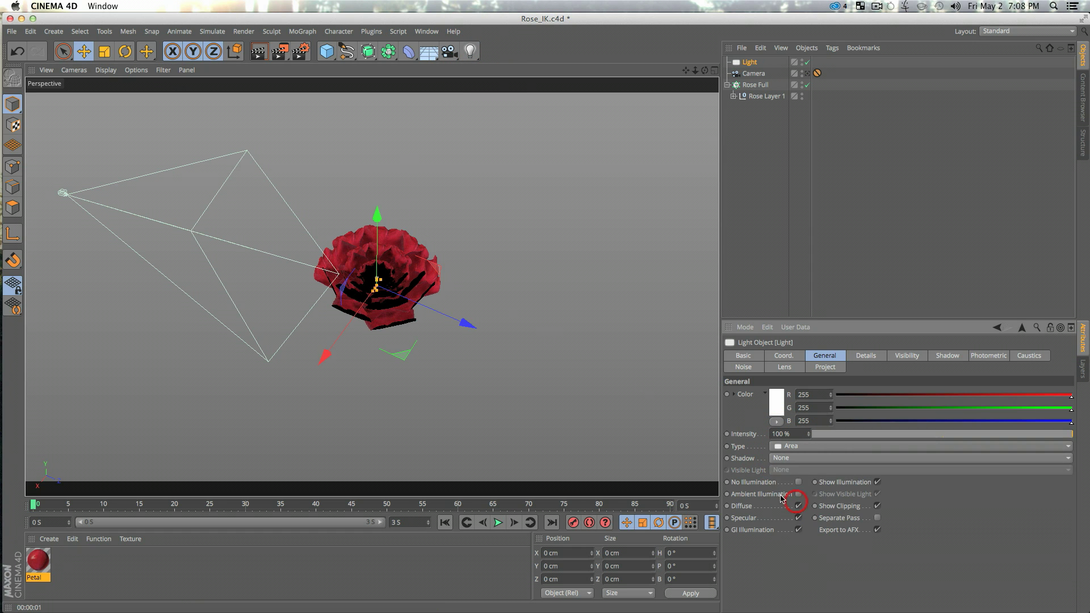
left_click(787, 457)
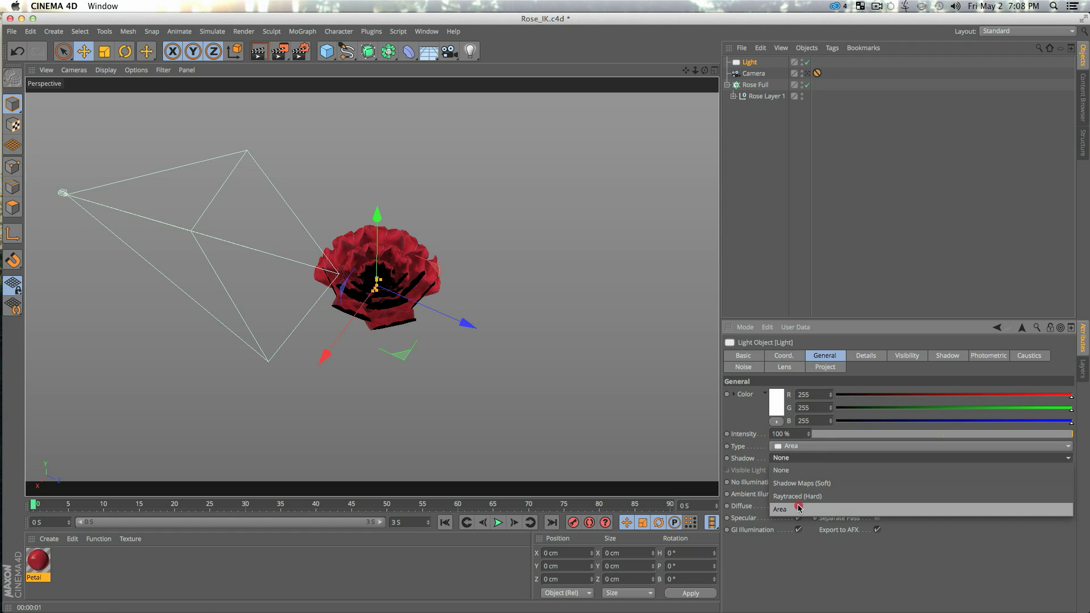
left_click(779, 509)
Raise the area light to about 1470 cm in Y above the rose and set its pitch to -90°.
key("e")
left_click_drag(381, 216, 407, 214)
key("r")
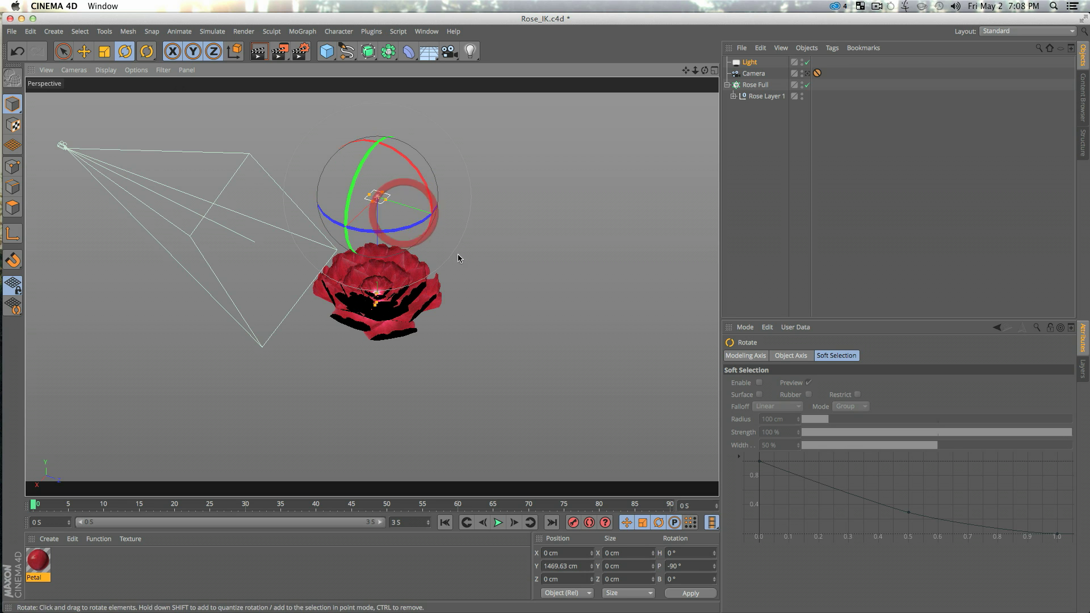
Move the area light to about X -1040 cm, Y 1742 cm and angle it at the rose with pitch about -56.5°.
left_click_drag(458, 254, 401, 226, "alt")
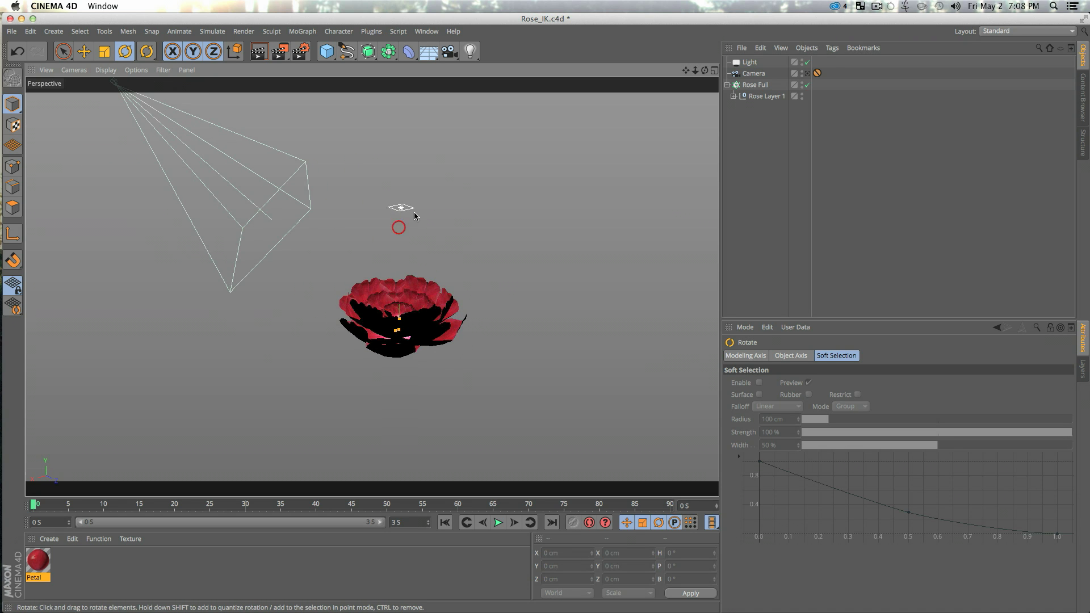
left_click(407, 208)
left_click_drag(510, 214, 469, 304, "alt")
key("e")
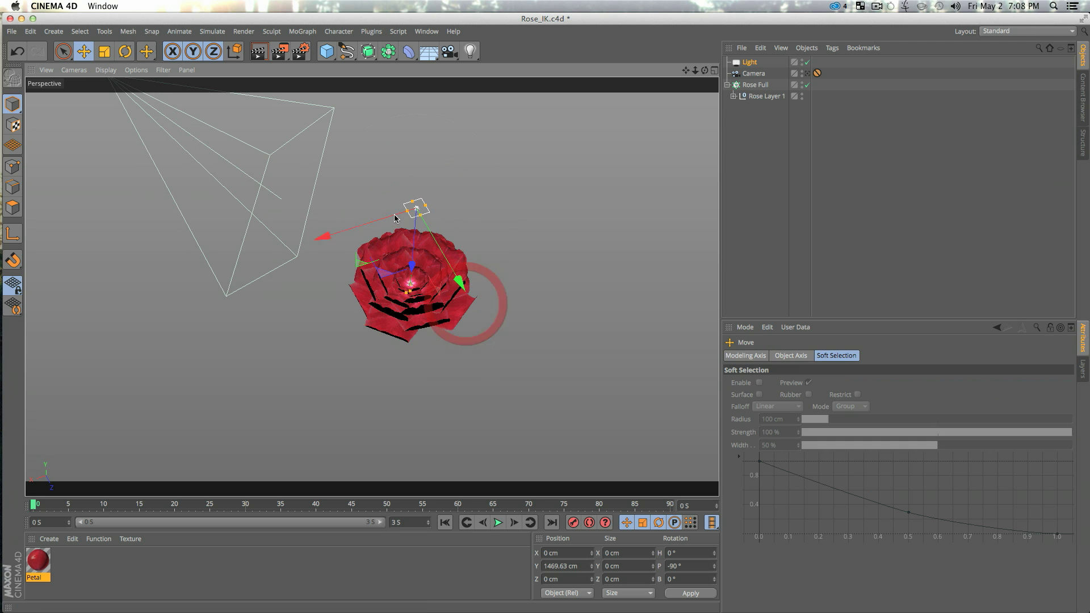
left_click_drag(390, 214, 438, 183)
key("r")
key("e")
key("r")
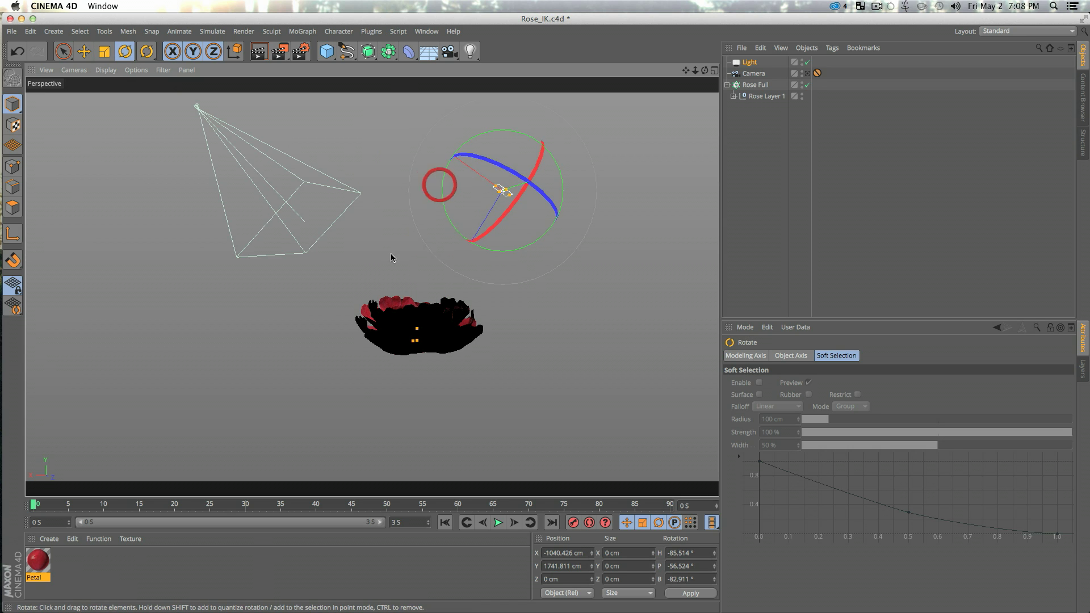
left_click_drag(389, 256, 477, 324, "alt")
Tint the area light pale blue with RGB 216, 245, 255.
left_click(749, 62)
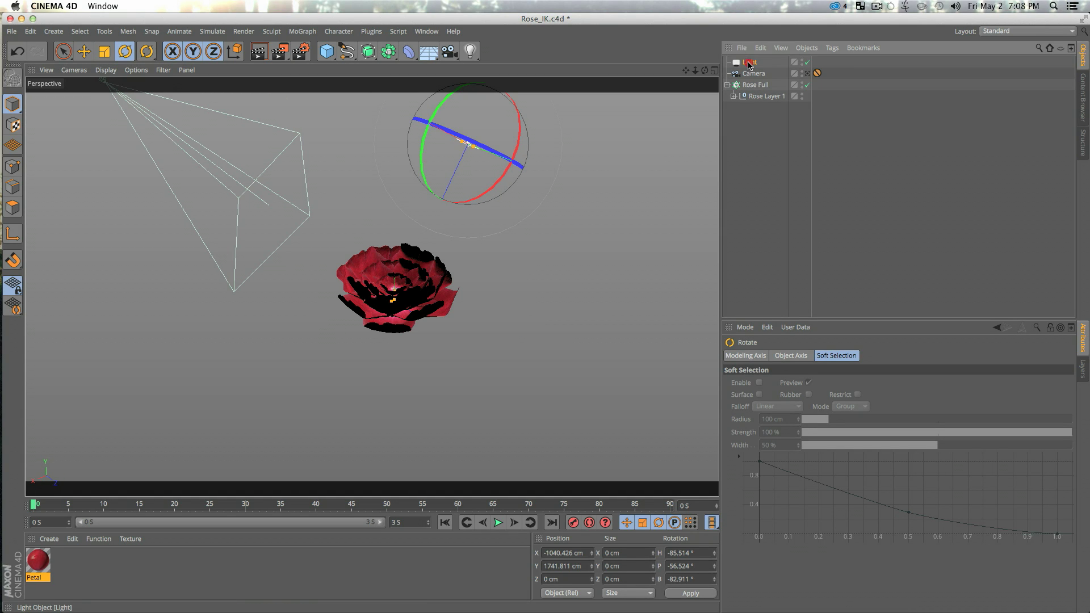
left_click(776, 408)
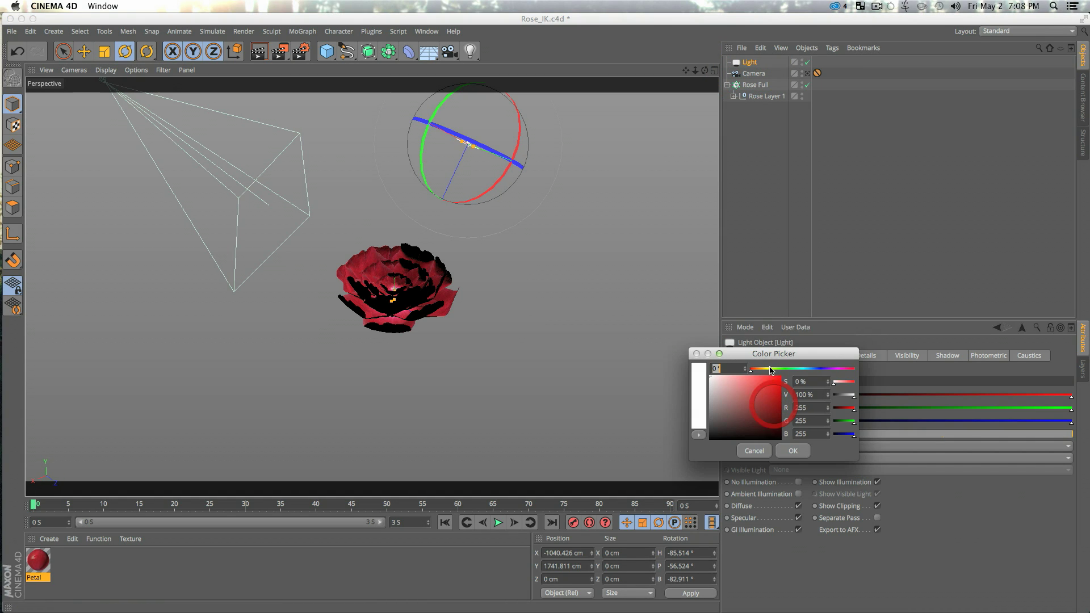
left_click_drag(756, 369, 808, 372)
left_click(721, 375)
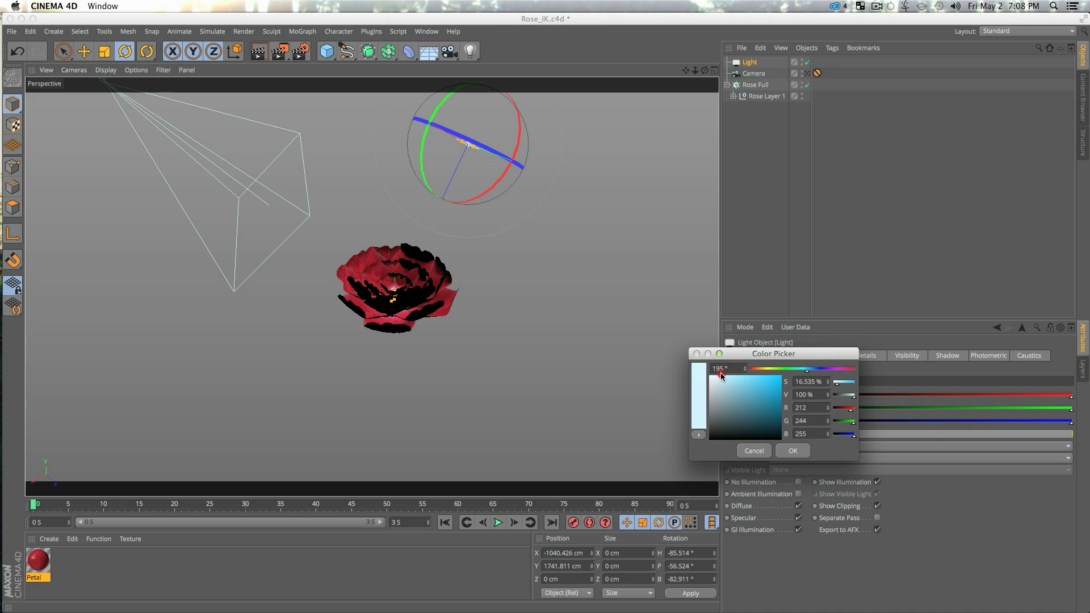
key("Return")
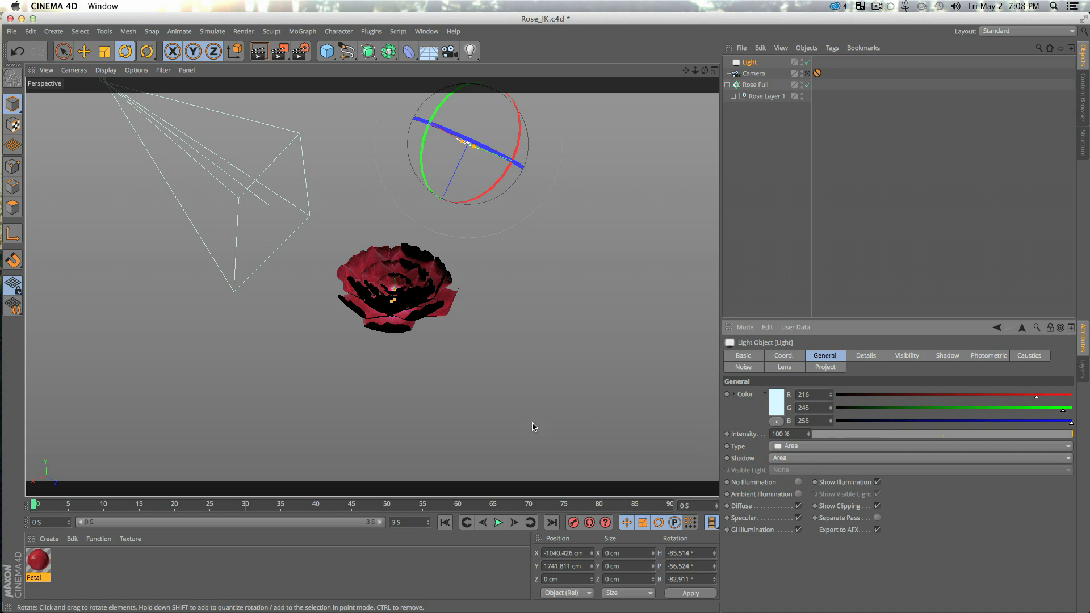
Give the area light Inverse Square (Physically Accurate) falloff with a Radius/Decay of 2145 cm.
left_click(866, 357)
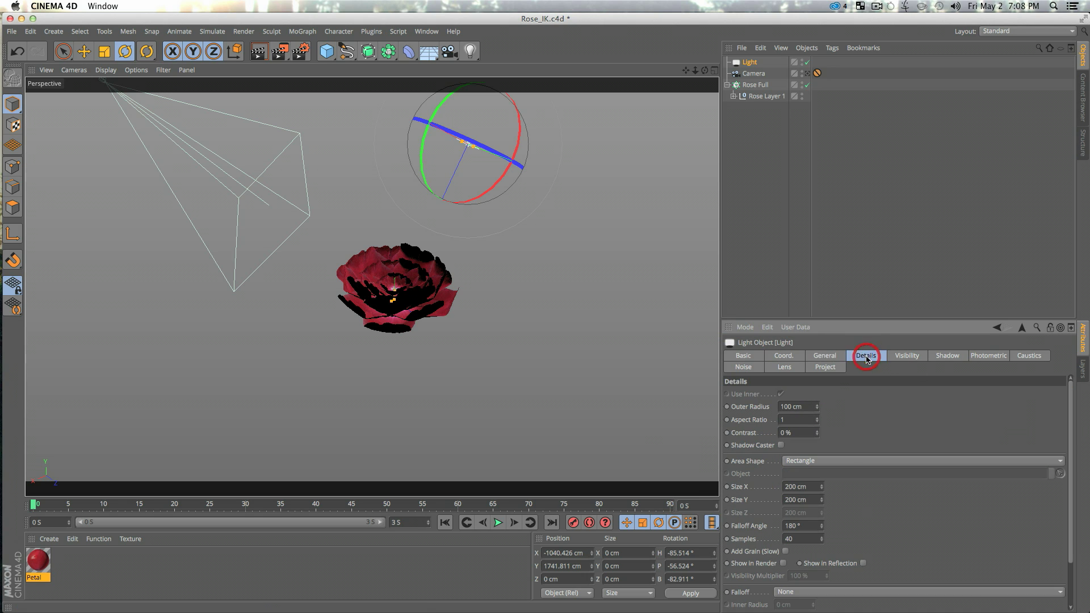
left_click_drag(1070, 510, 1071, 560)
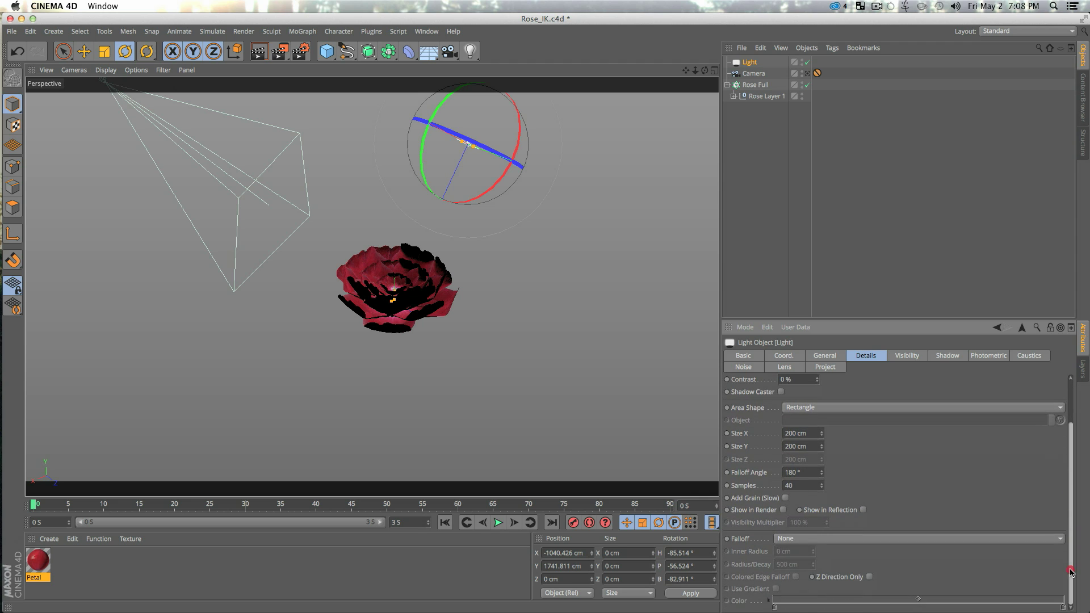
left_click(811, 539)
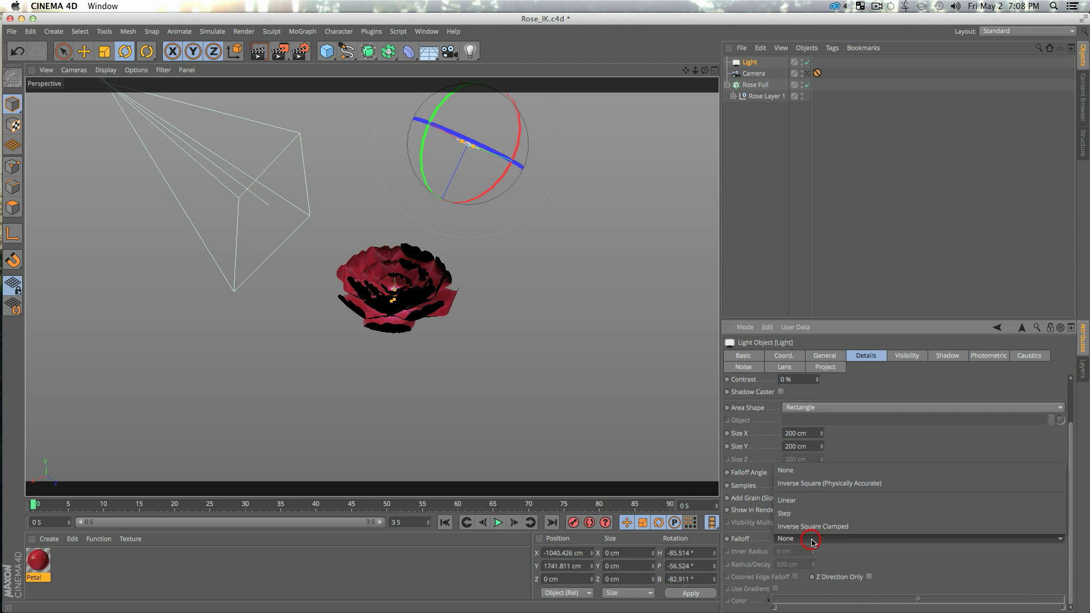
left_click(811, 485)
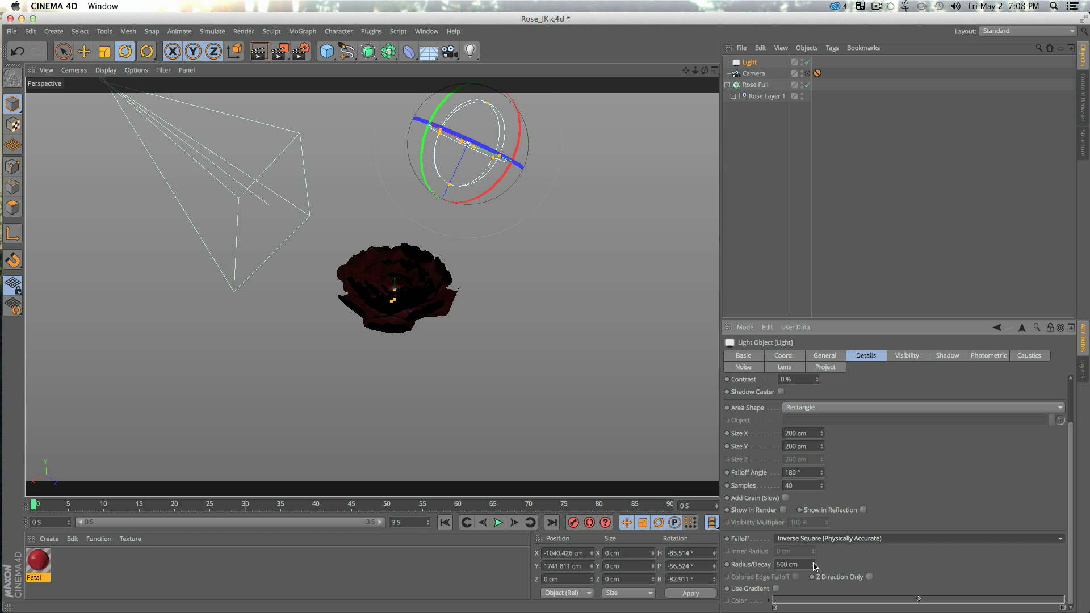
left_click_drag(814, 568, 814, 508)
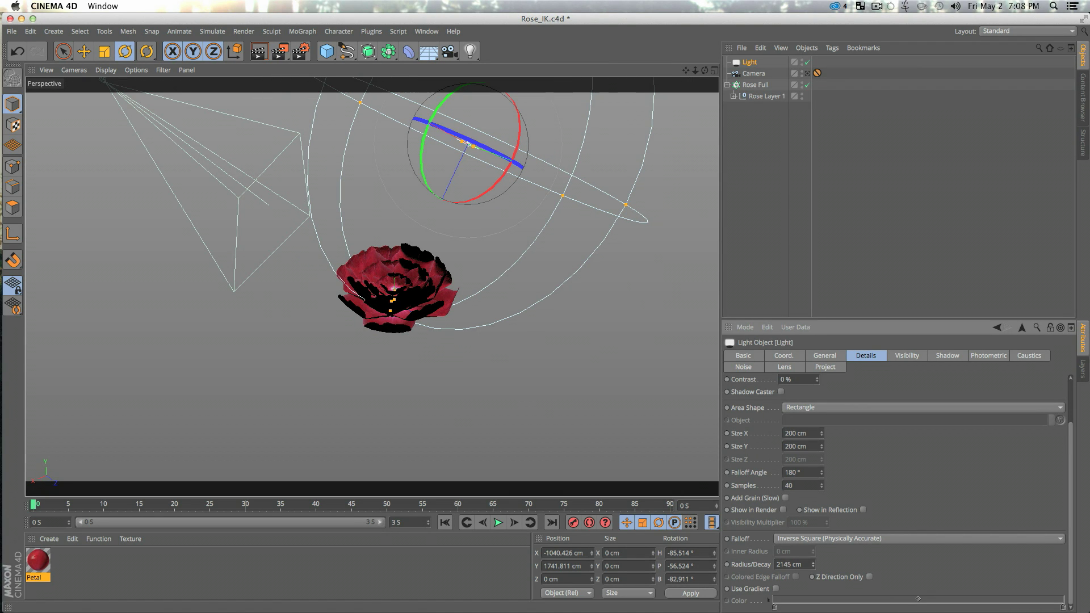
Return to the camera view and save the scene as Rose_Full Flower.c4d, replacing the existing file.
left_click_drag(421, 289, 348, 195, "alt")
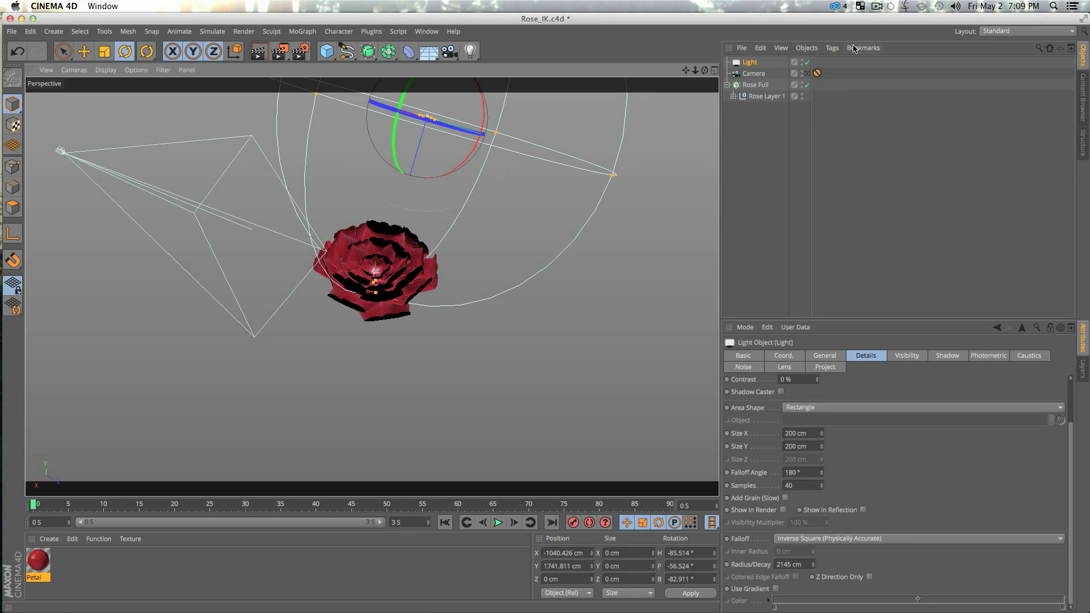
left_click(808, 74)
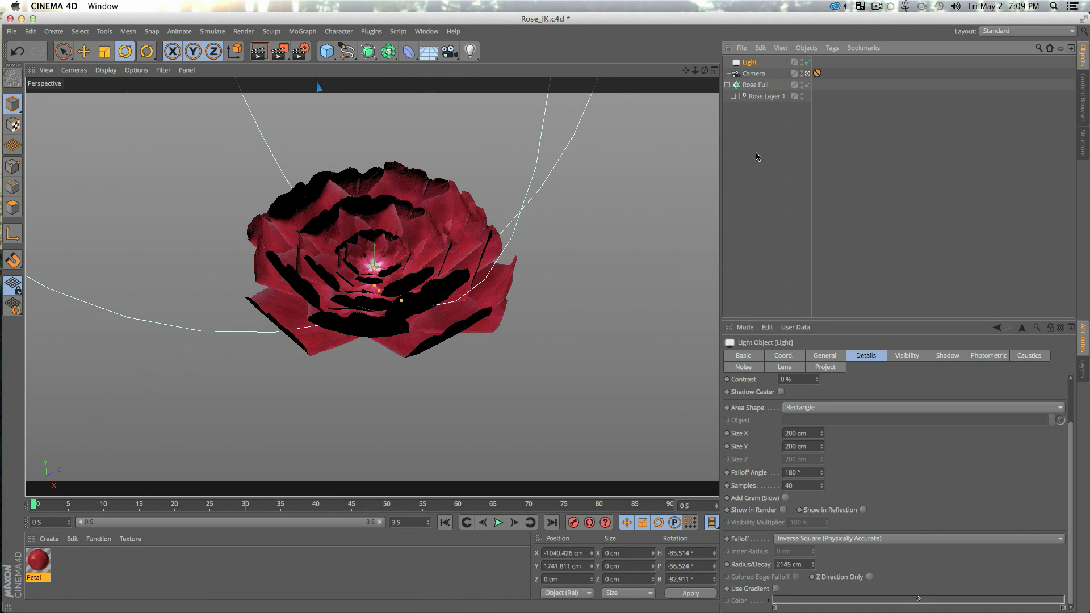
key("super+s")
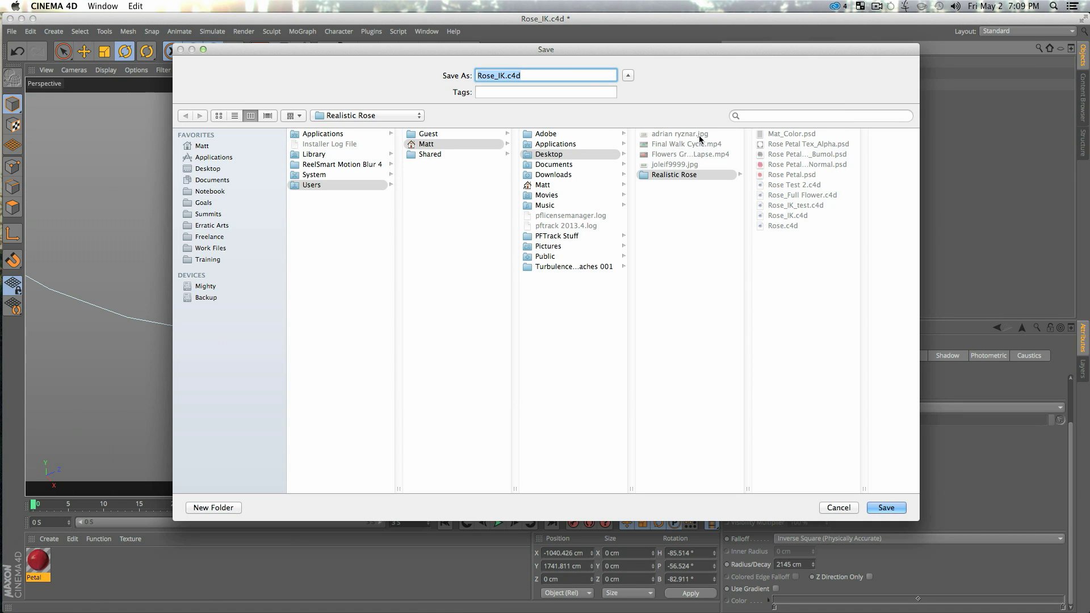
left_click(802, 196)
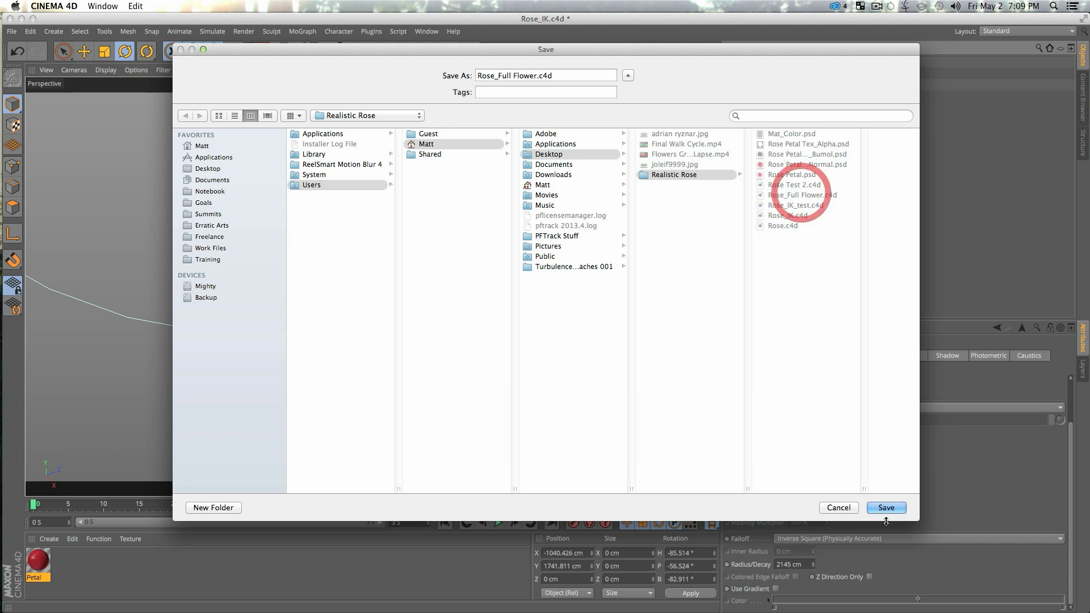
left_click(886, 508)
left_click(629, 125)
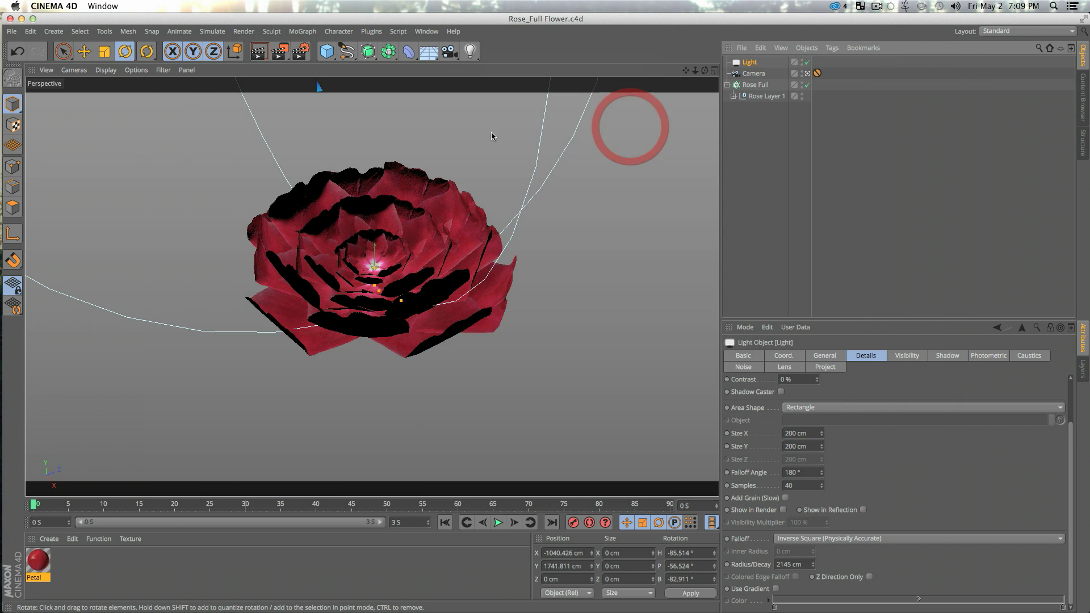
Render the camera view to examine how the area light falls on the rose.
key("super+r")
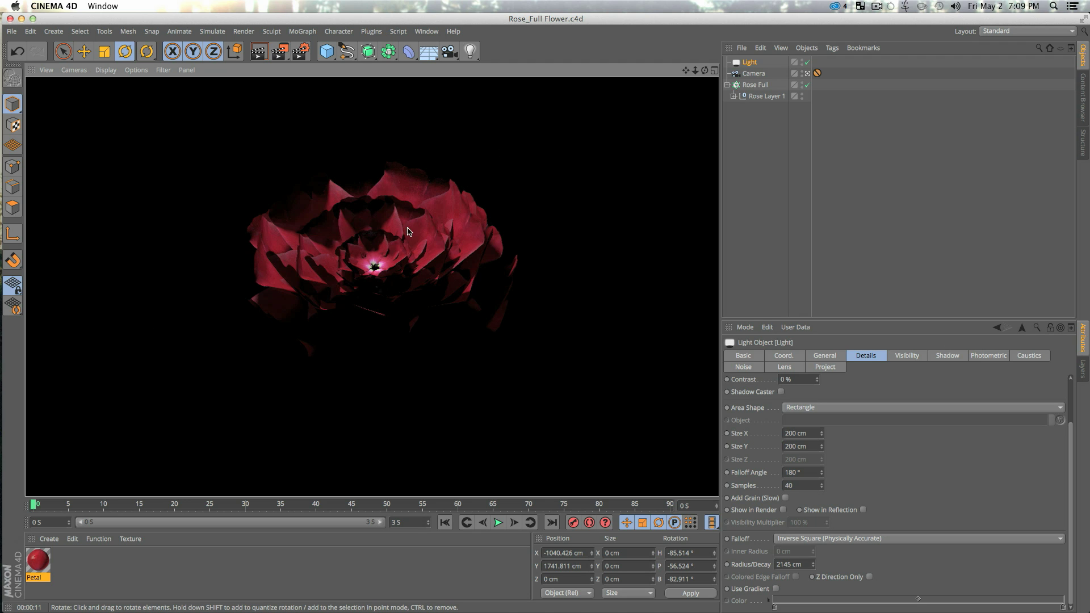
left_click(768, 171)
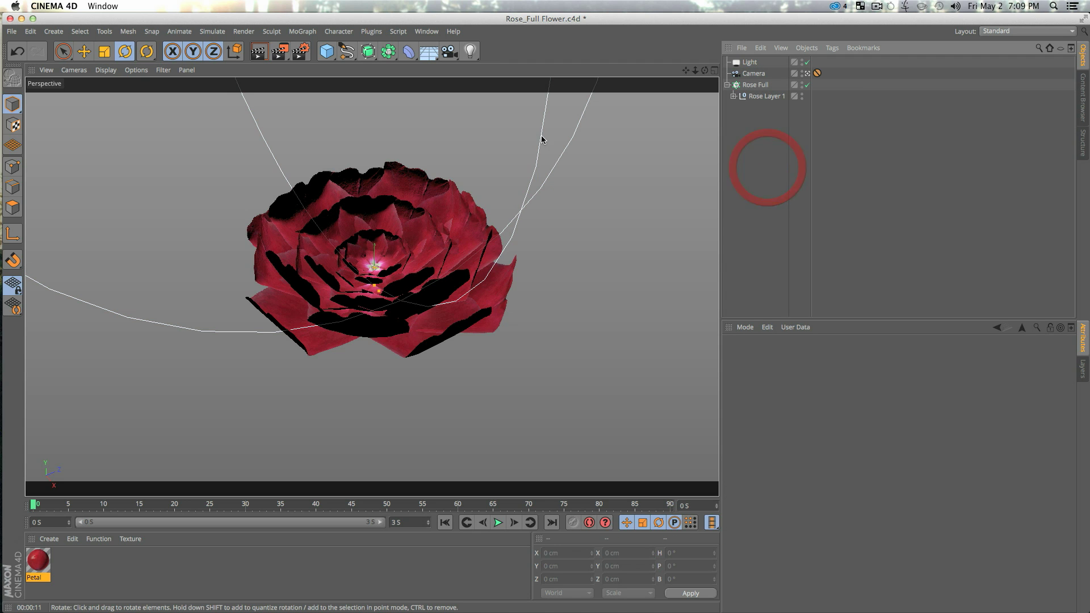
Rename the area light as Sky Light.
left_click(755, 64)
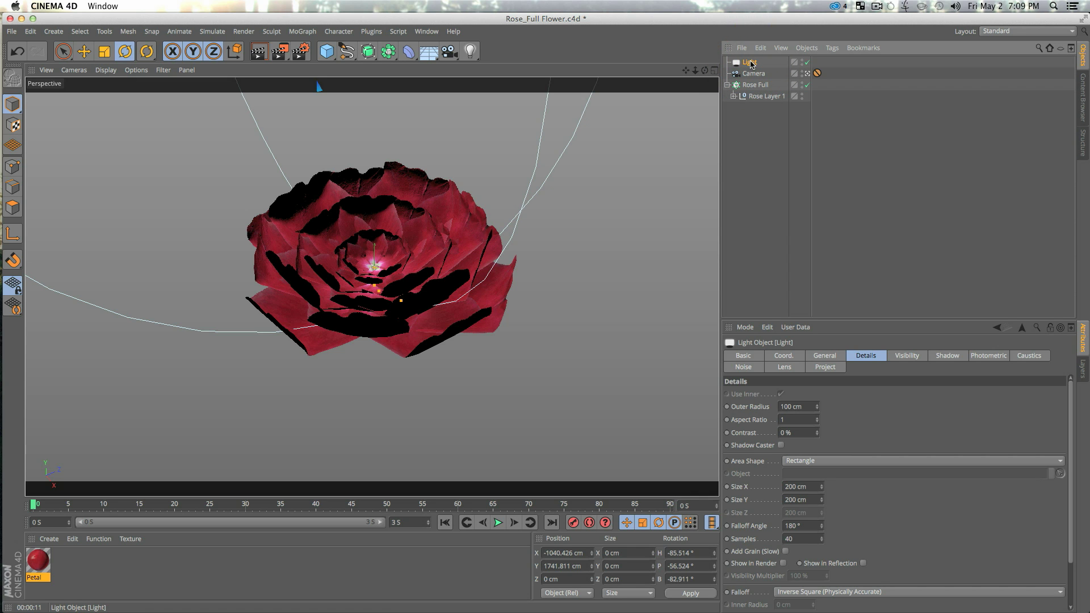
double_click(751, 62)
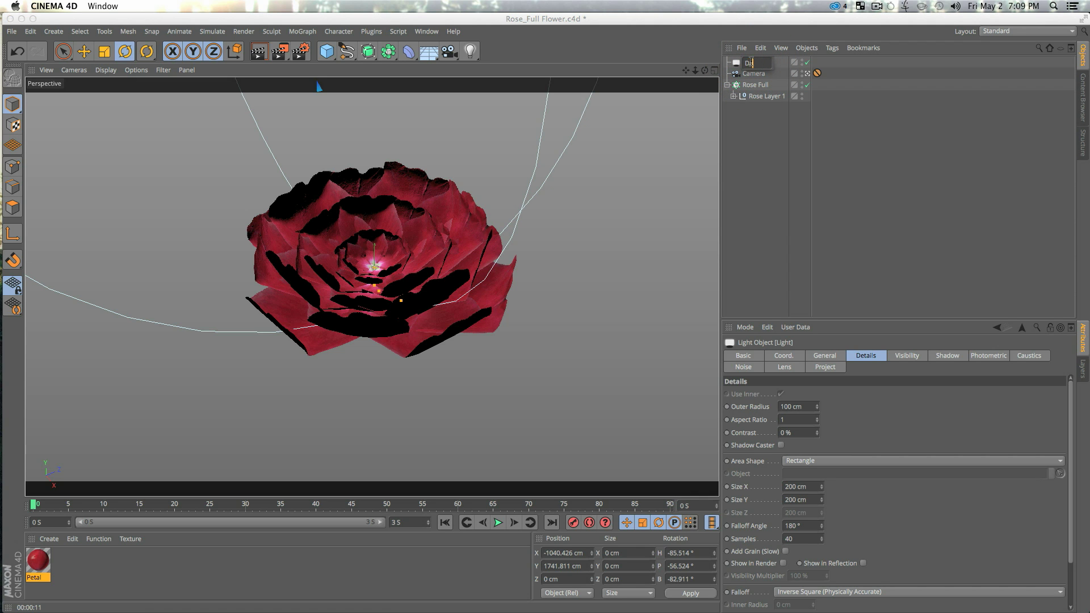
type("Sky Light")
key("Return")
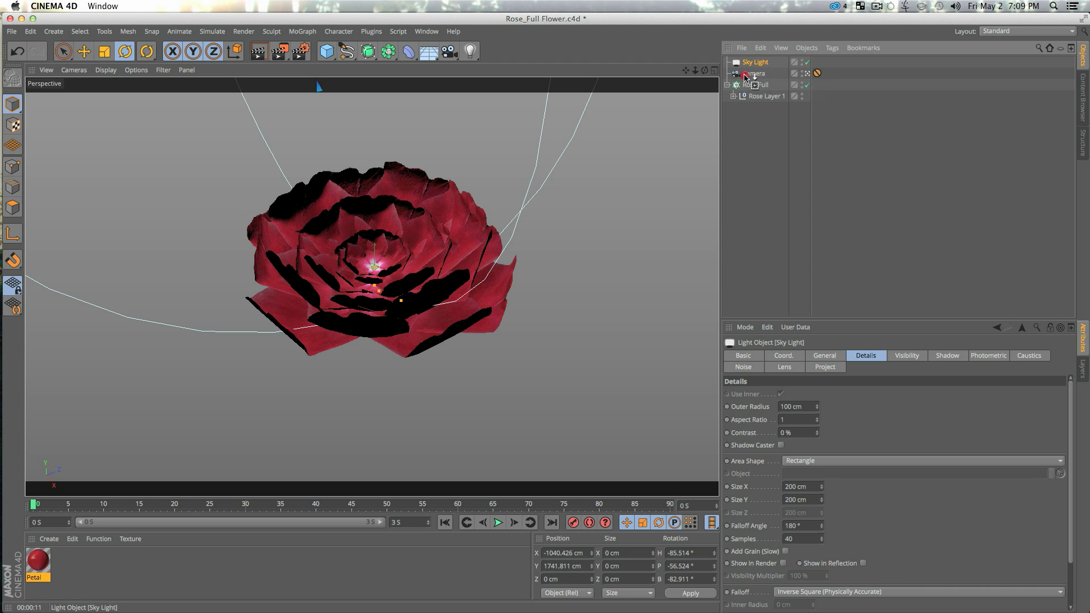
Duplicate Sky Light and name the copy Fill Light.
left_click_drag(747, 71, 748, 73, "ctrl")
double_click(759, 74)
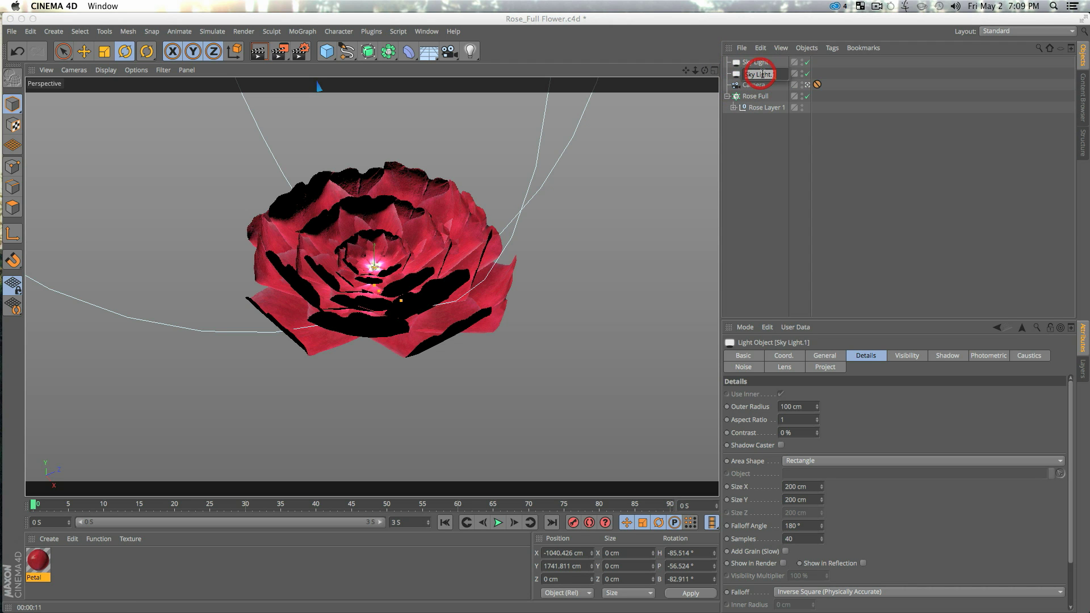
type("Fill Light")
key("Return")
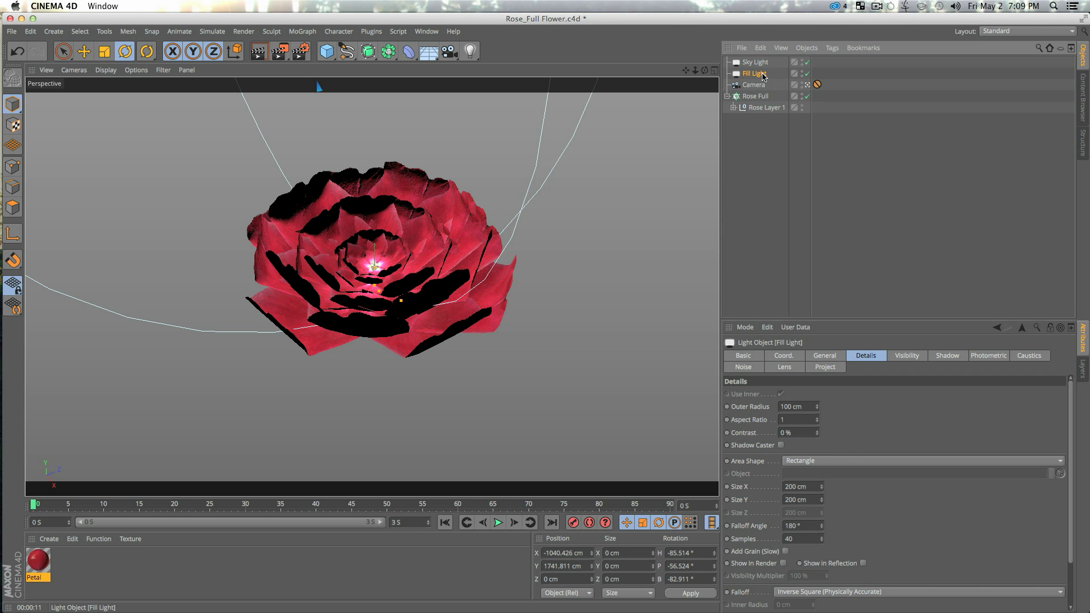
Outside the camera view, move Fill Light to about X 2048, Y 853, Z -417 cm and rotate it to about H -92°, P -168°, B -94°.
left_click(808, 85)
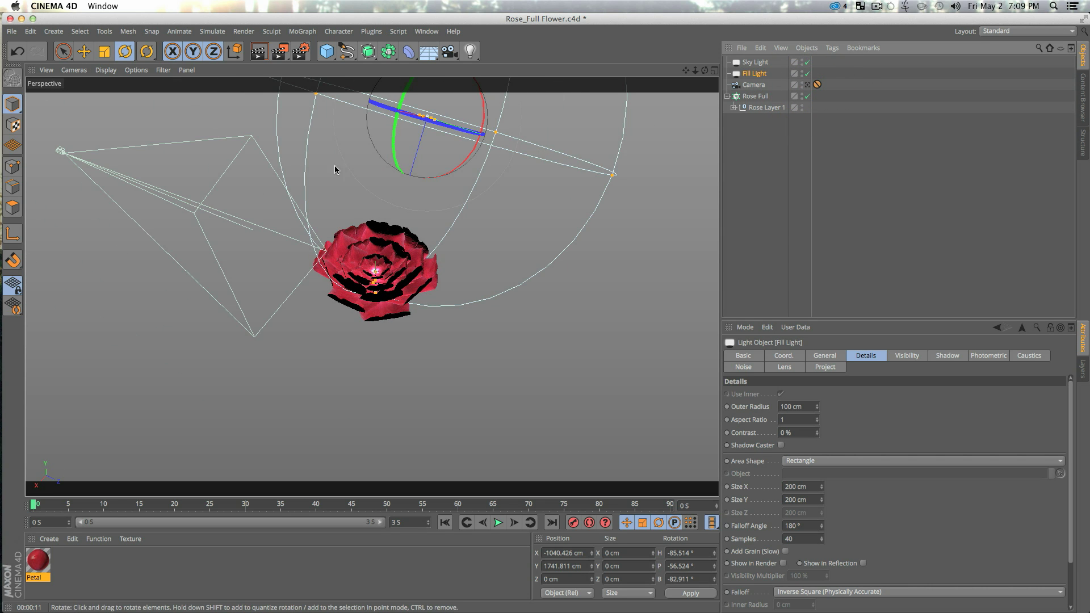
key("e")
left_click_drag(391, 165, 350, 252)
key("r")
left_click_drag(322, 307, 289, 192)
key("e")
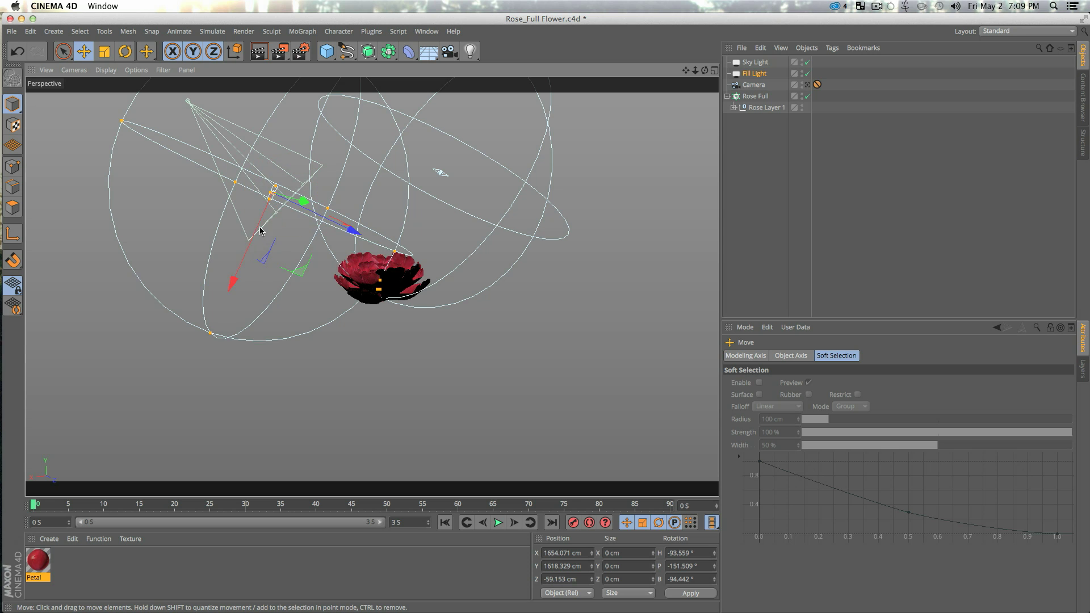
left_click_drag(261, 230, 241, 283)
key("r")
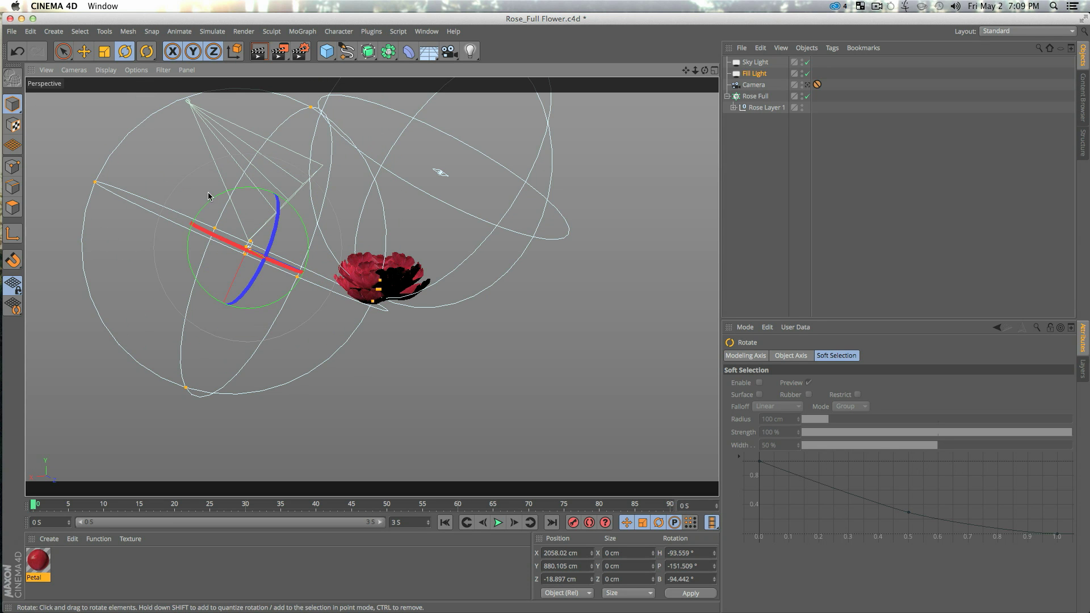
left_click_drag(210, 200, 209, 183)
left_click_drag(333, 200, 365, 303, "alt")
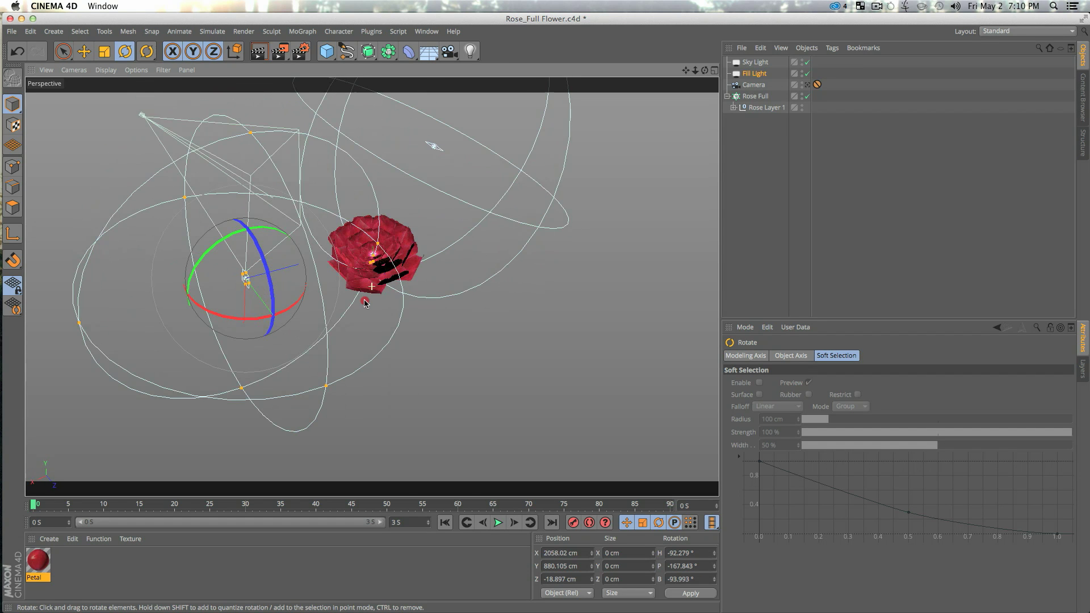
key("e")
left_click_drag(288, 339, 279, 322)
Tint Fill Light a warm pale orange with RGB 255, 238, 222.
left_click(760, 75)
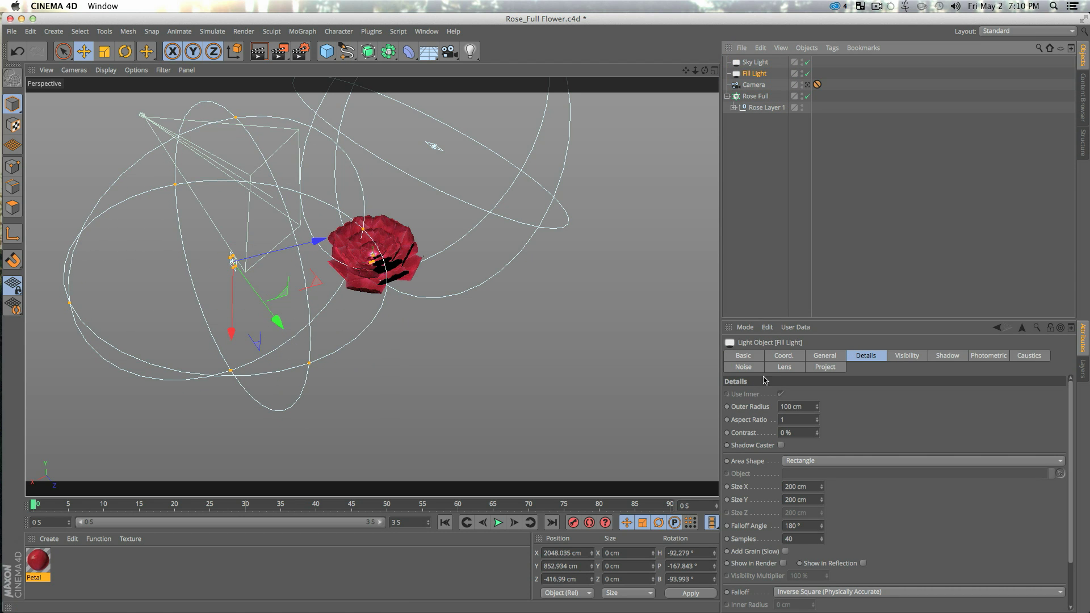
left_click(824, 357)
left_click(774, 398)
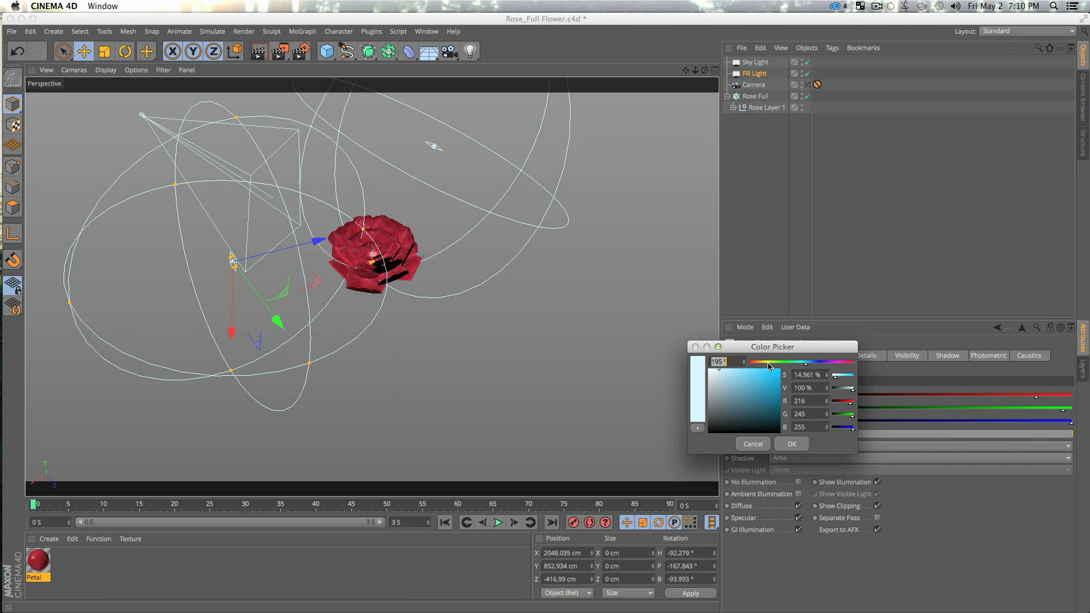
left_click_drag(768, 362, 718, 370)
left_click(720, 368)
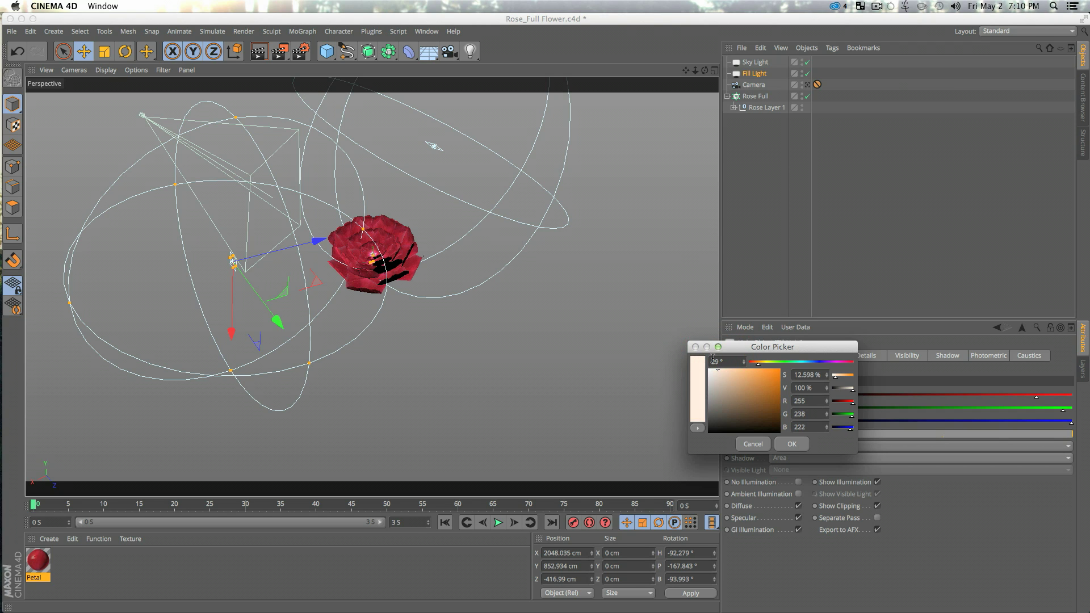
left_click(792, 444)
Look through the camera and render the rose to examine the combined sky and fill lighting.
left_click(807, 84)
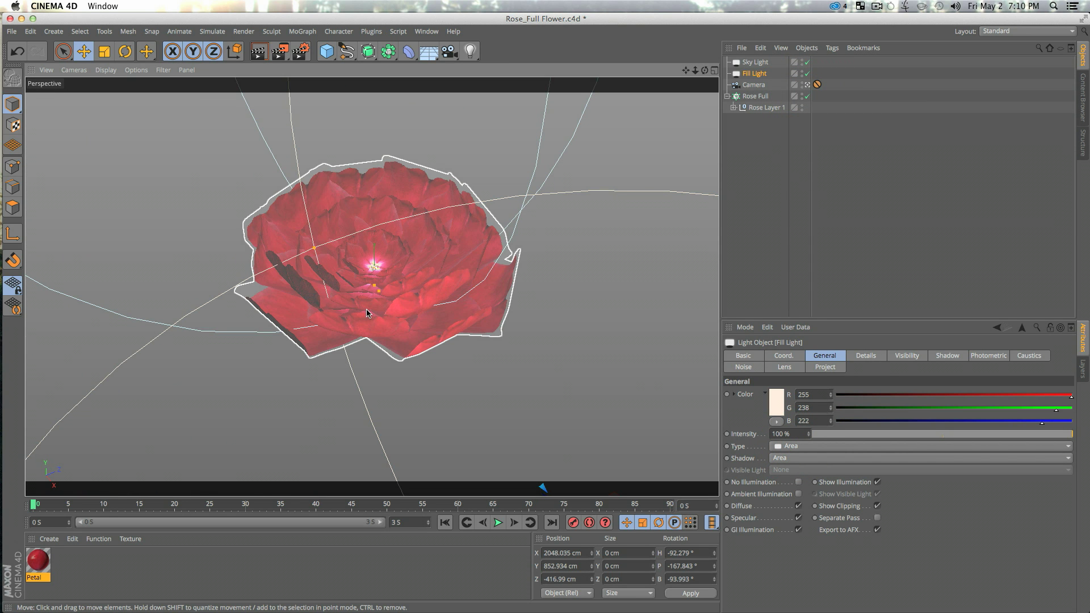
left_click(766, 209)
key("super+r")
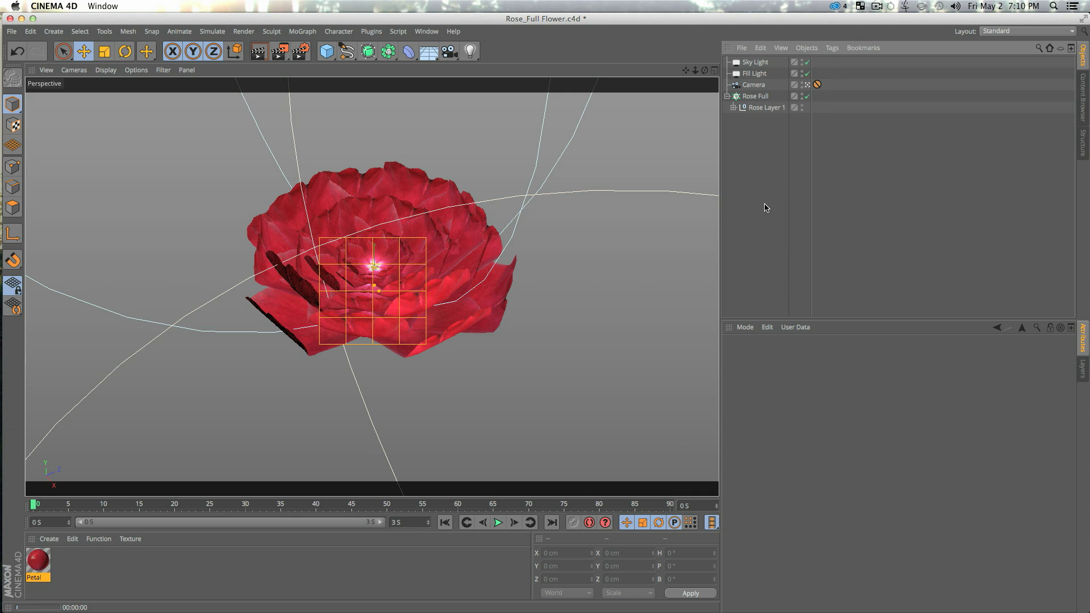
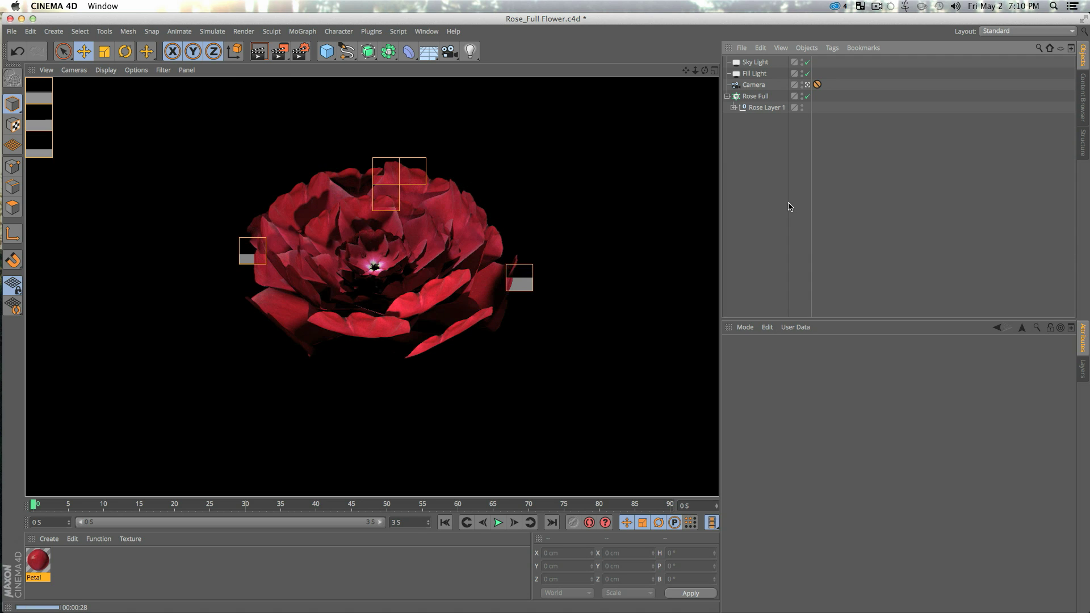
left_click(788, 184)
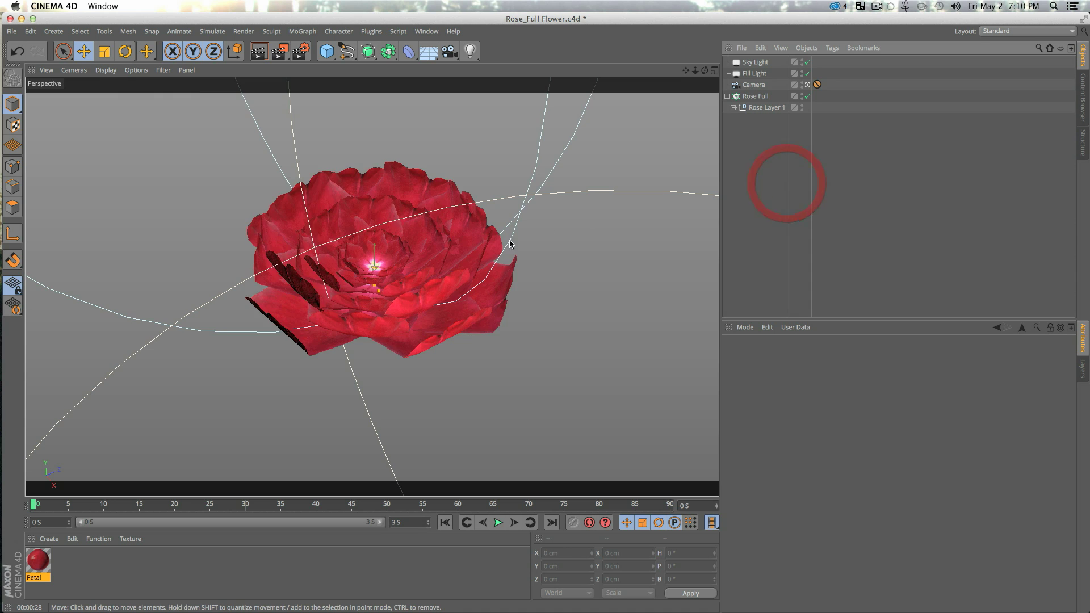
Add the Ambient Occlusion effect to the render settings with its default values.
left_click(358, 223)
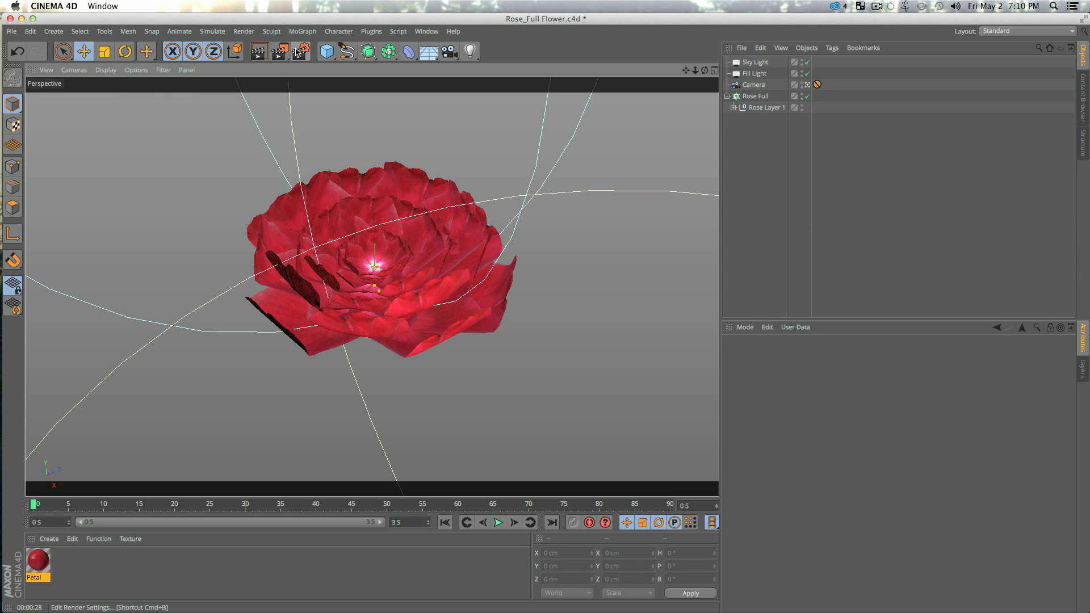
left_click(298, 52)
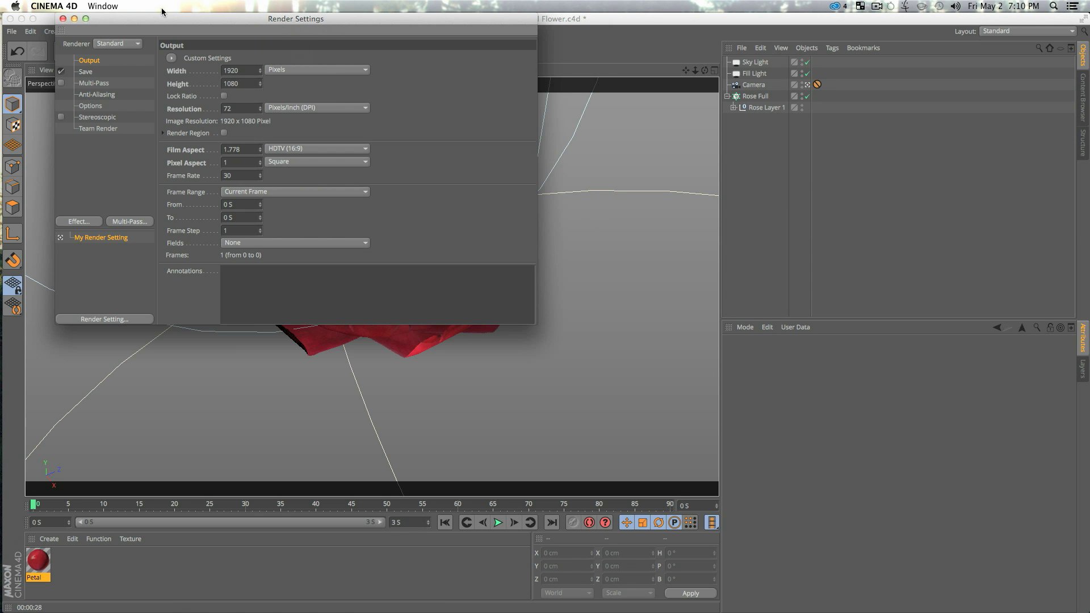
left_click_drag(163, 19, 625, 76)
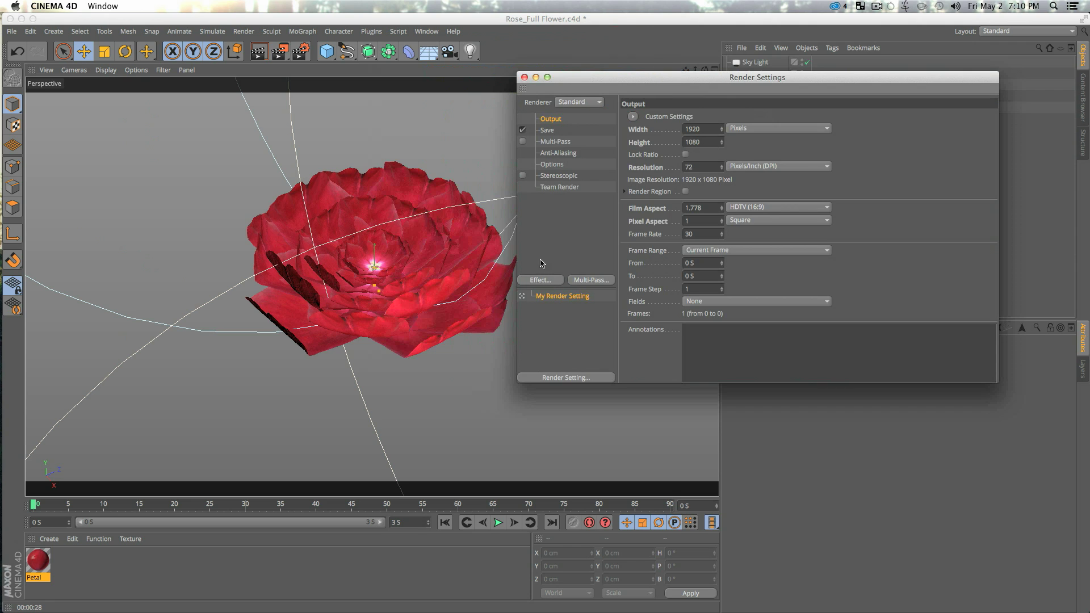
left_click(539, 280)
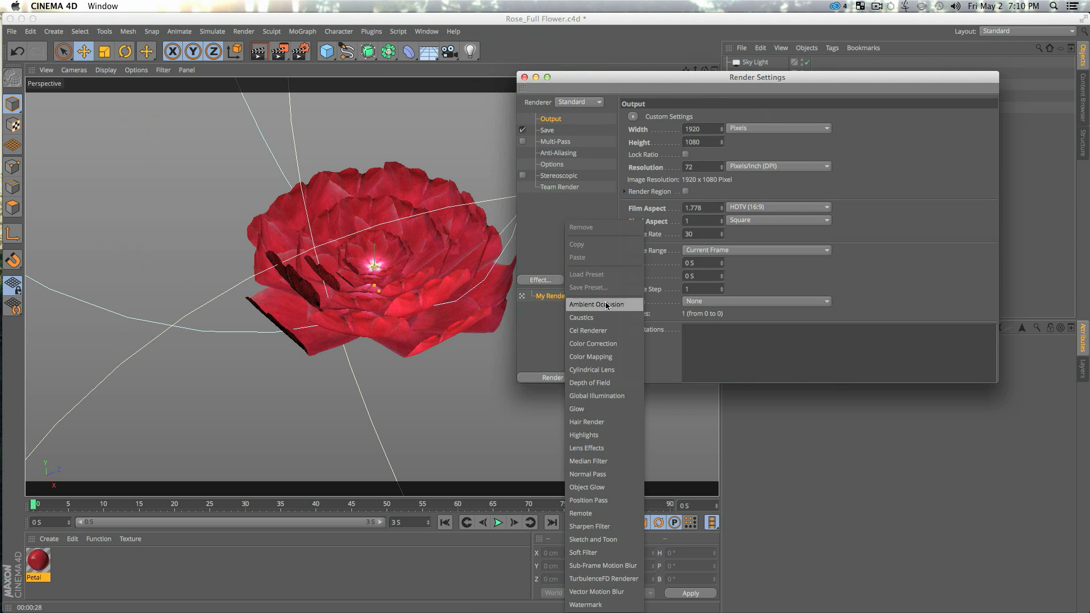
left_click(603, 302)
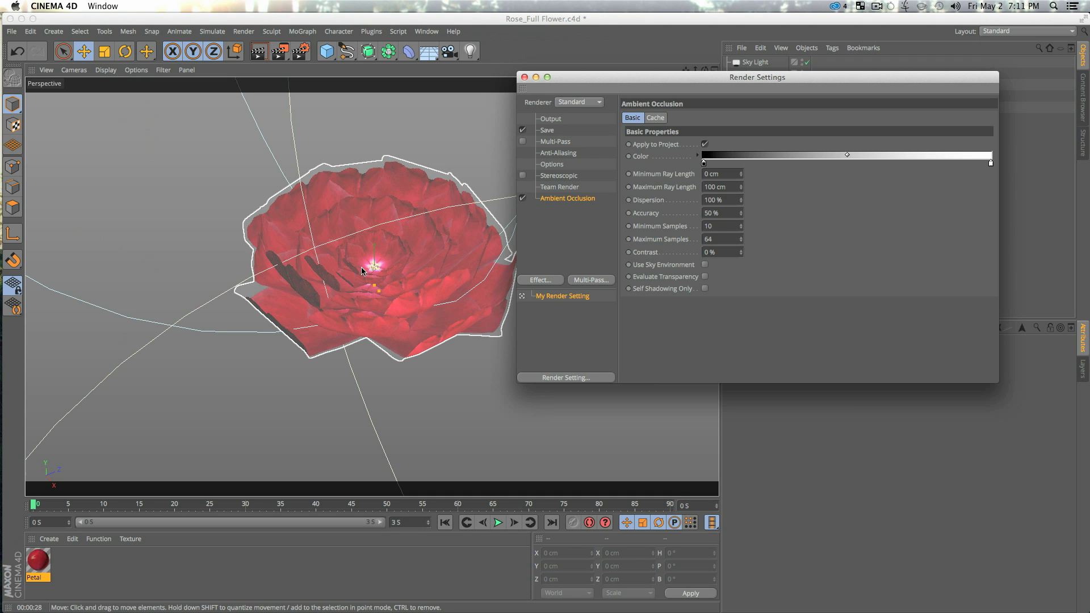
left_click(524, 77)
left_click(764, 194)
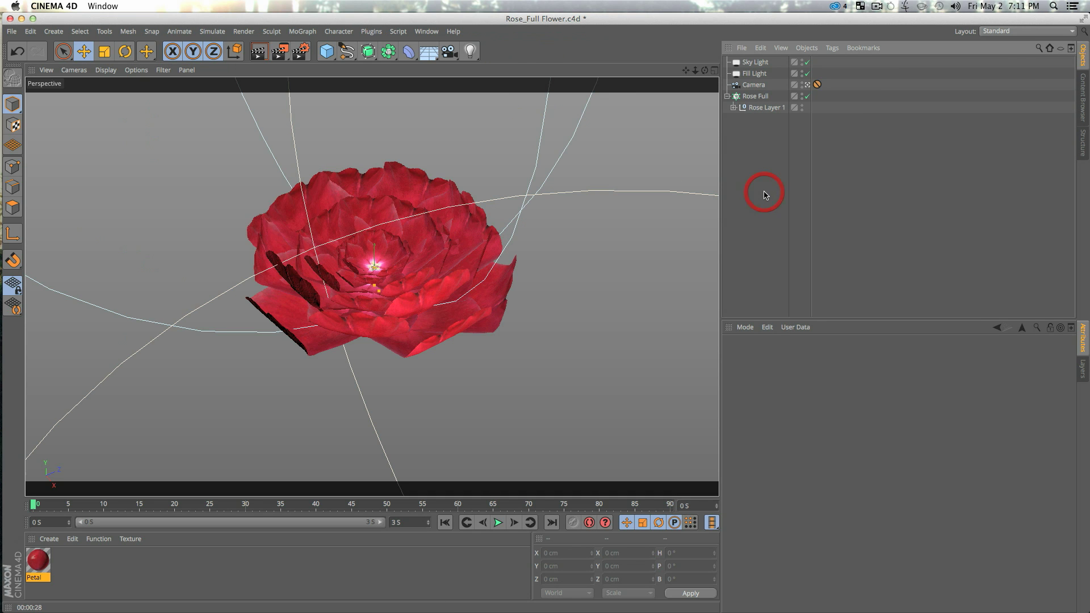
Outside the camera view, duplicate Fill Light and name the copy Bottom Glow.
left_click(807, 85)
scroll(384, 287, "down", 8)
left_click_drag(384, 286, 282, 210, "alt")
left_click(756, 74)
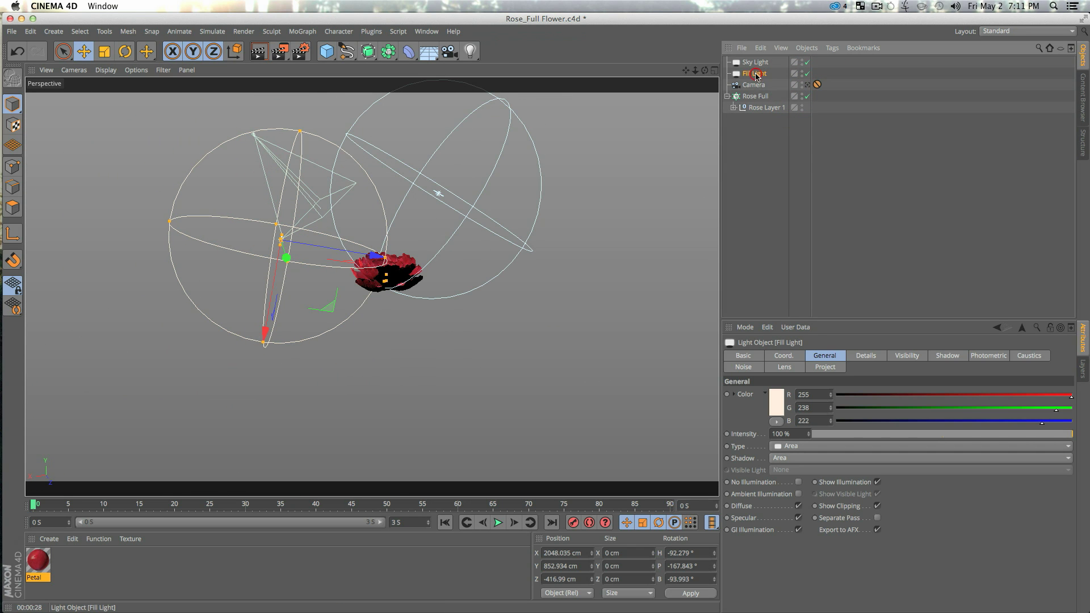
left_click_drag(755, 73, 755, 85, "ctrl")
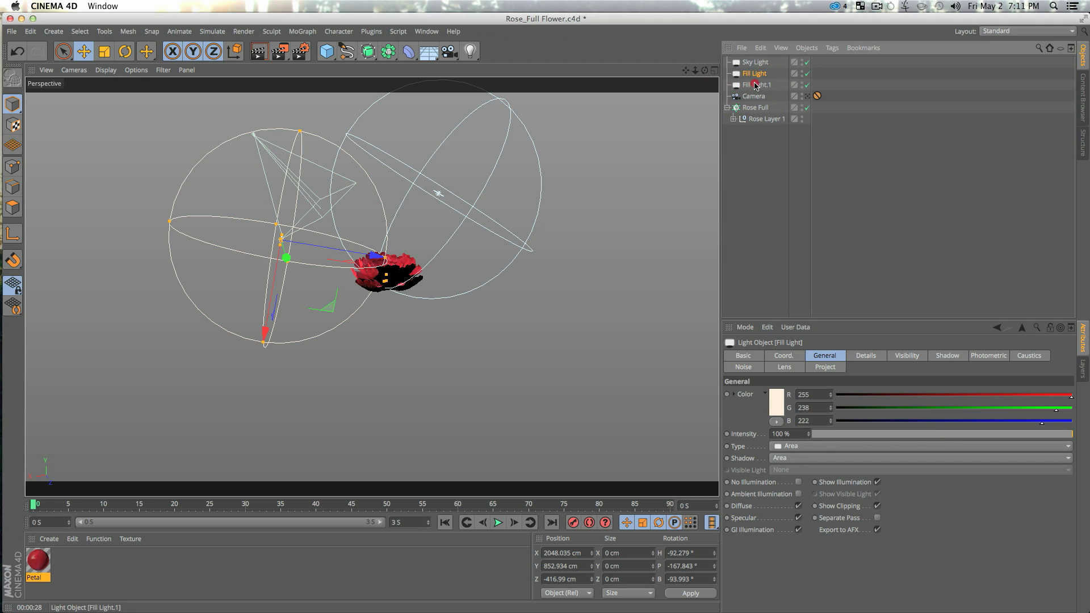
double_click(756, 85)
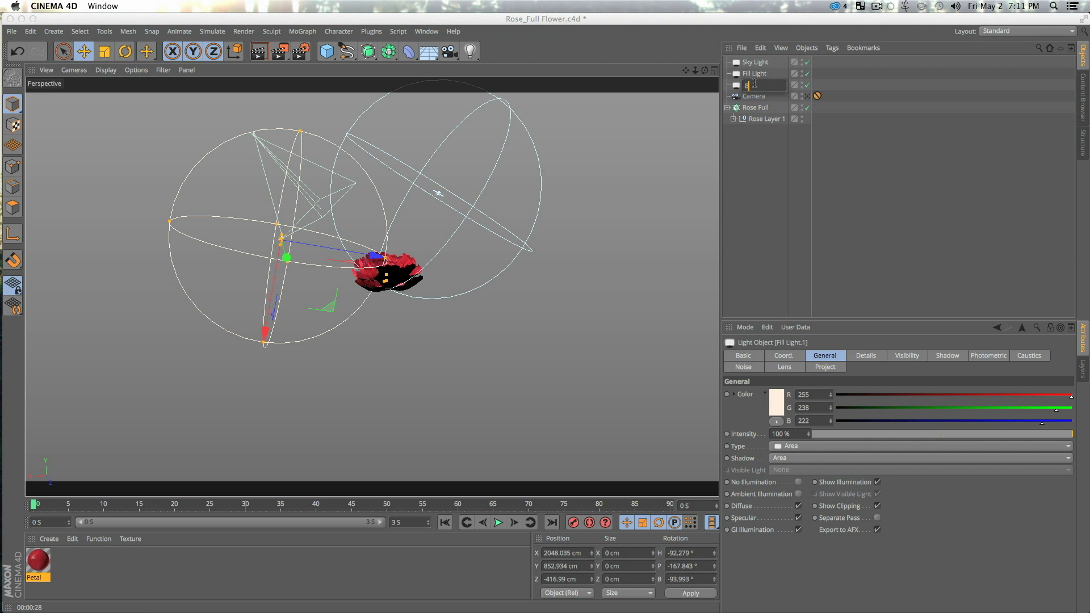
type("Bottom Glow")
key("Return")
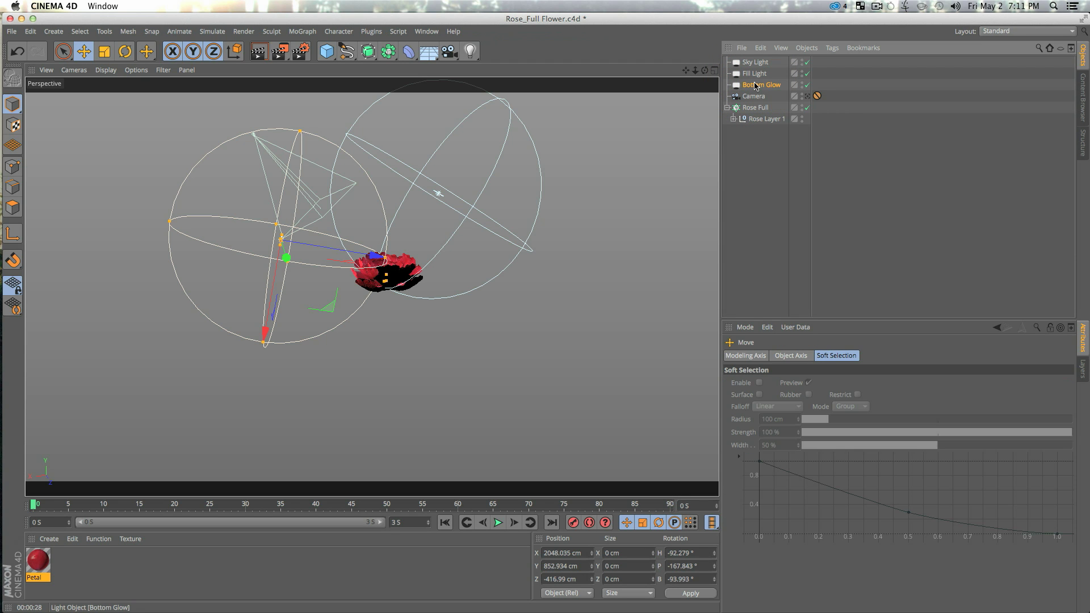
Move Bottom Glow beneath the rose to about X 200, Y -1498, Z -210 cm and rotate it to about H -82°, P -248°, B -101°.
left_click_drag(264, 319, 259, 418)
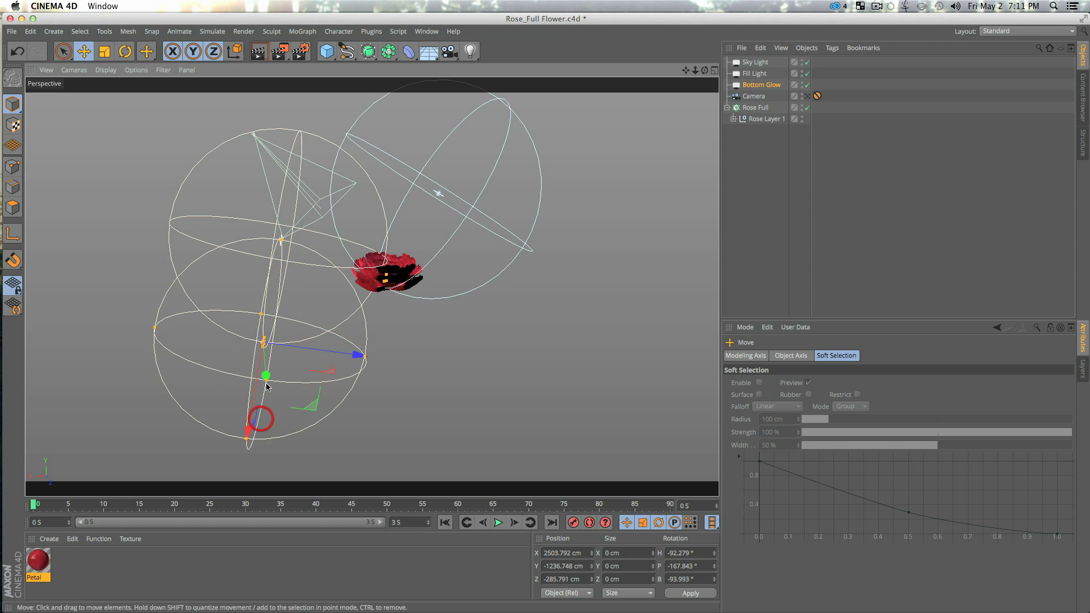
key("r")
left_click_drag(239, 290, 446, 374)
key("e")
left_click_drag(395, 287, 404, 264)
Make Bottom Glow pure white and set its intensity to 35%.
left_click(762, 86)
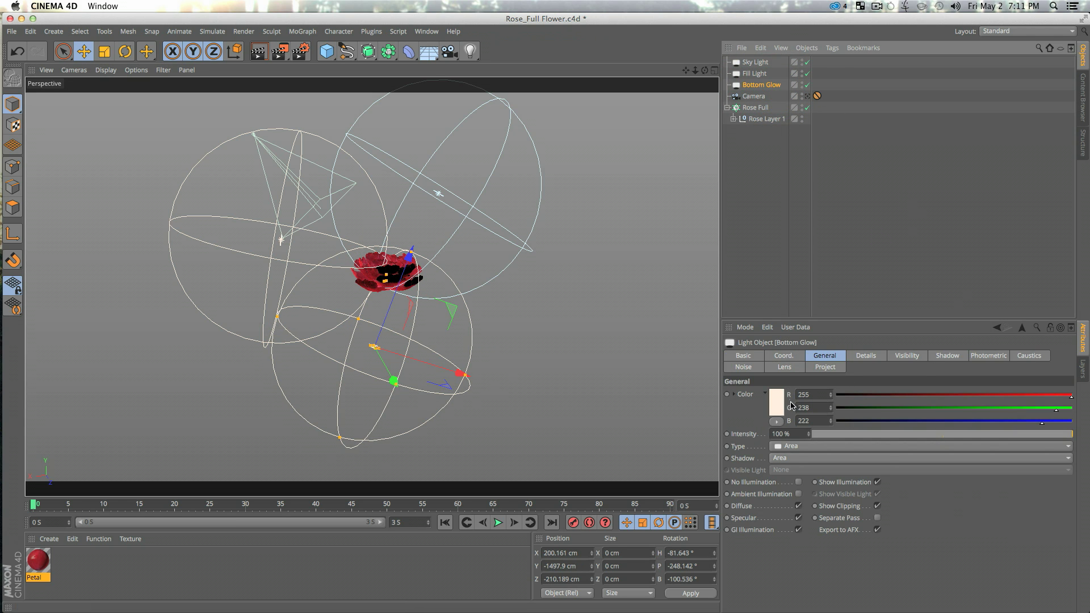
left_click(778, 403)
left_click(800, 446)
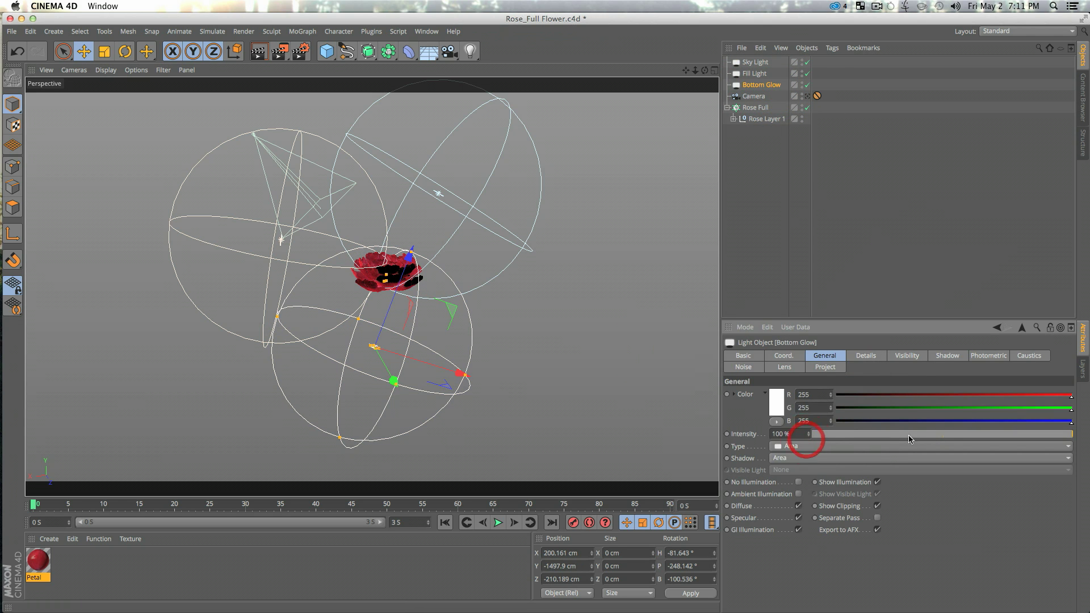
left_click_drag(909, 435, 905, 435)
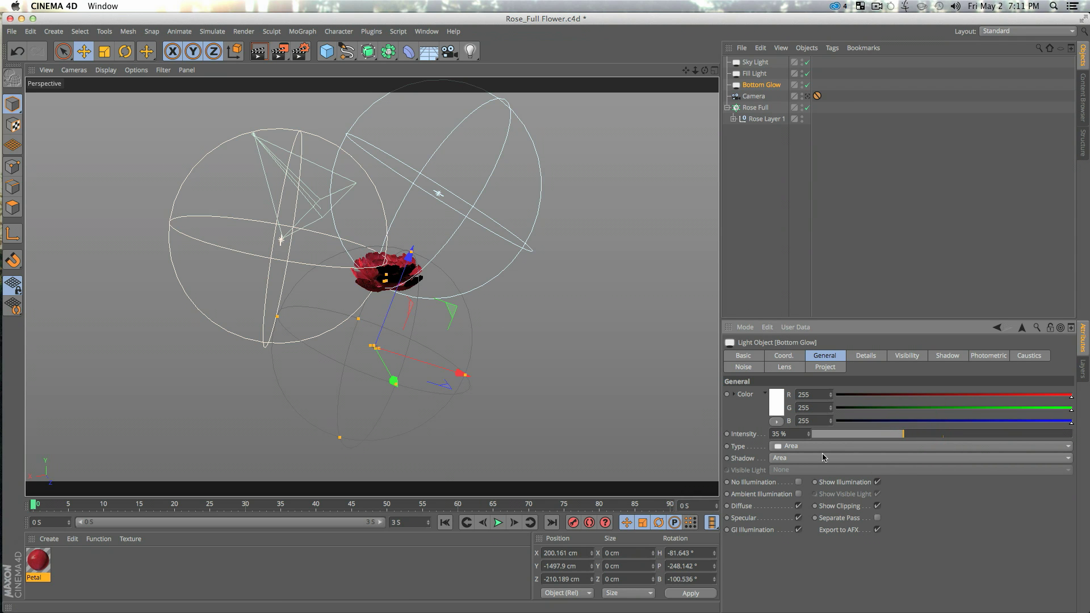
left_click(761, 201)
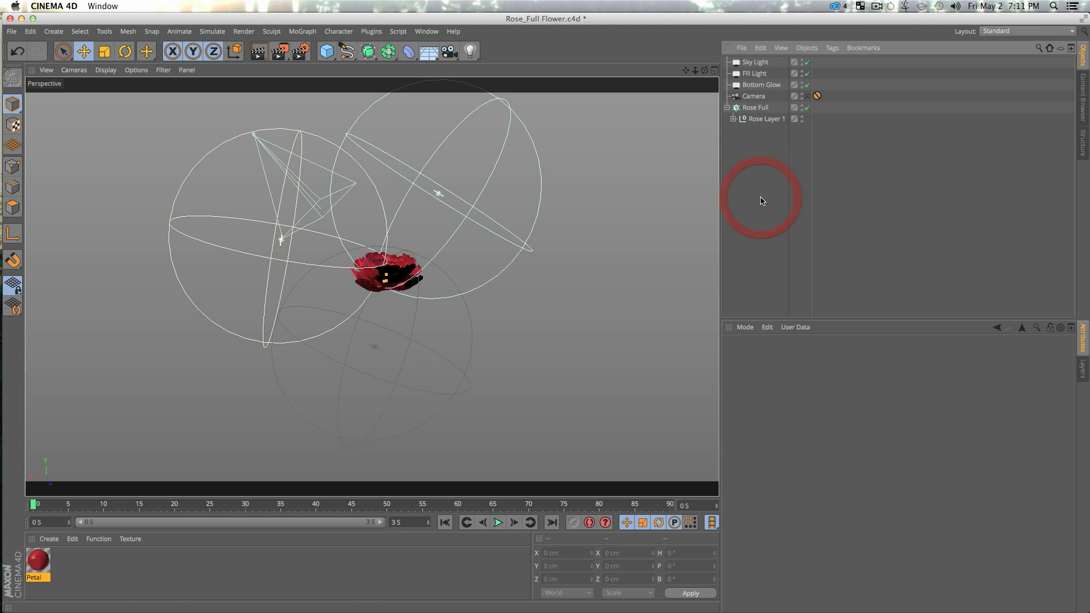
Add a spot light, pitch it to -90° so it points straight down, and move it to about Y 2277, Z 2160 cm.
left_click_drag(483, 284, 545, 263, "alt")
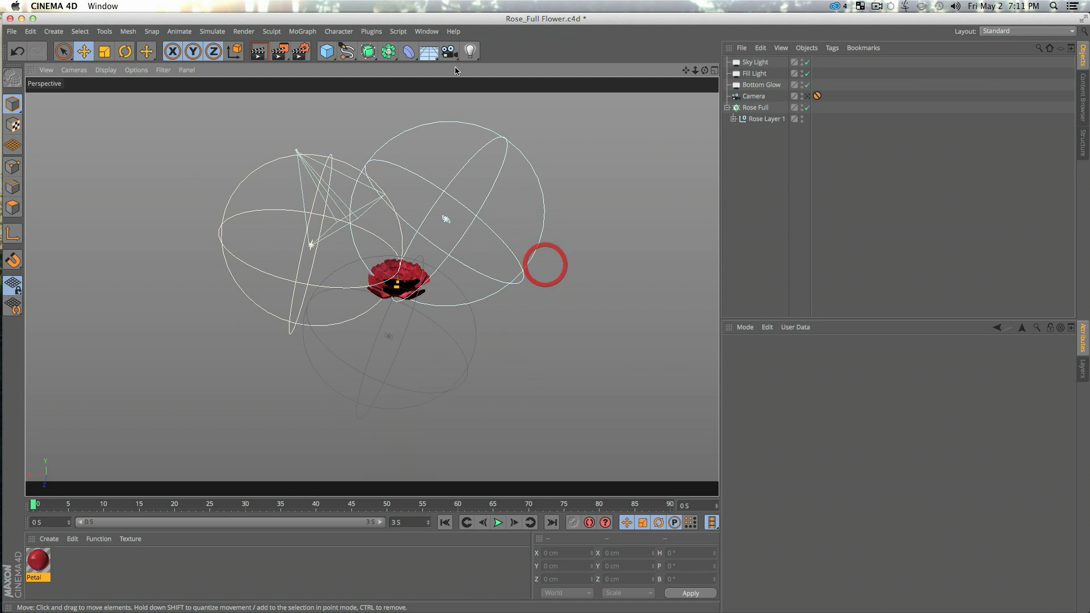
left_click_drag(471, 53, 575, 68)
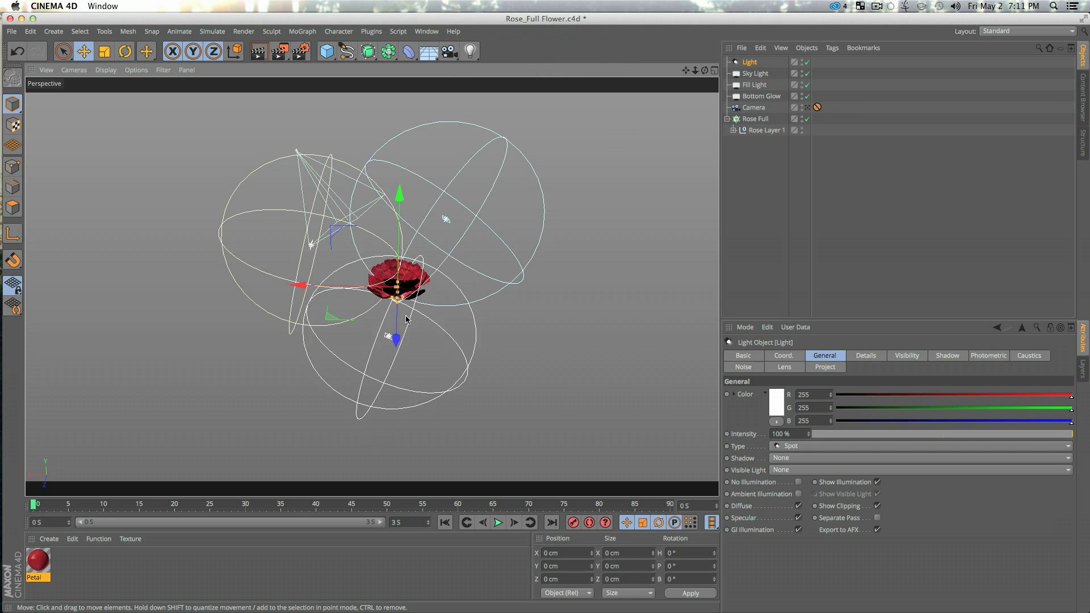
left_click_drag(396, 340, 370, 307)
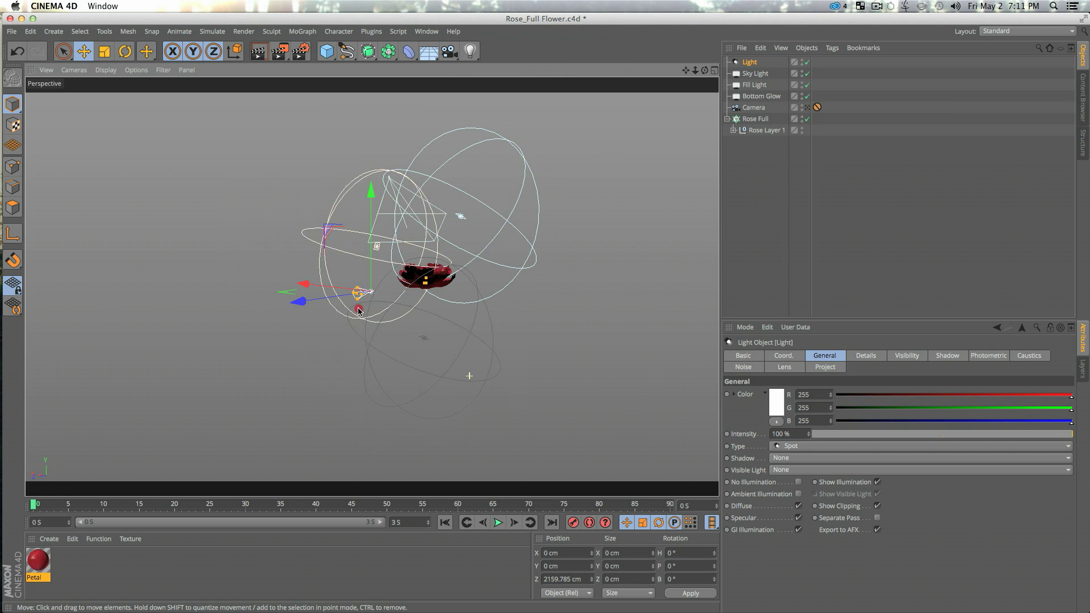
key("r")
left_click_drag(364, 256, 319, 297)
key("e")
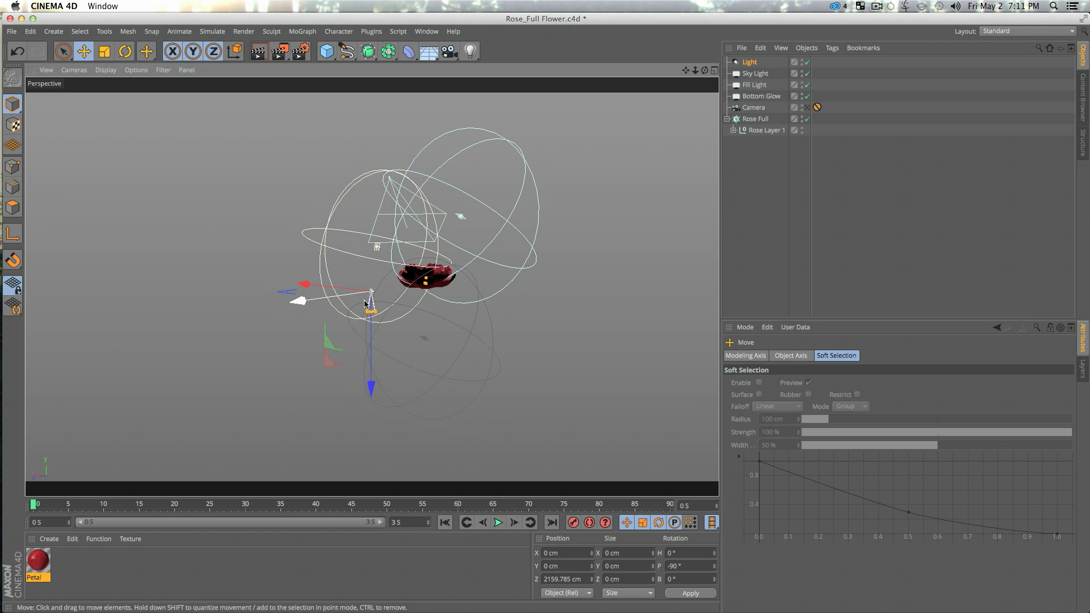
left_click_drag(370, 369, 371, 267)
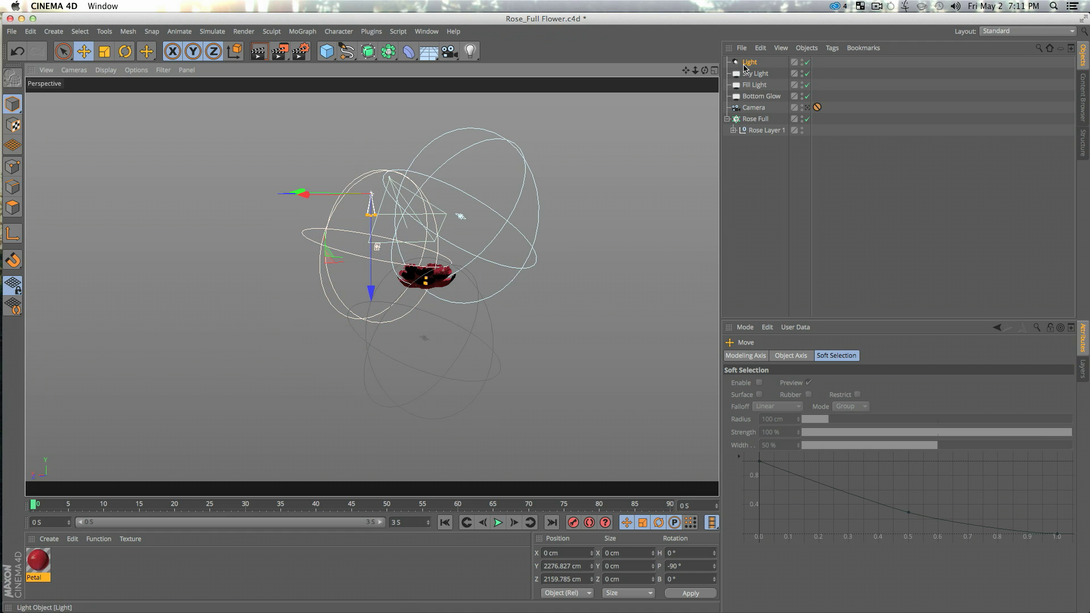
Rename the new spot light Ambient Streak and exclude Rose Full from its illumination.
double_click(749, 63)
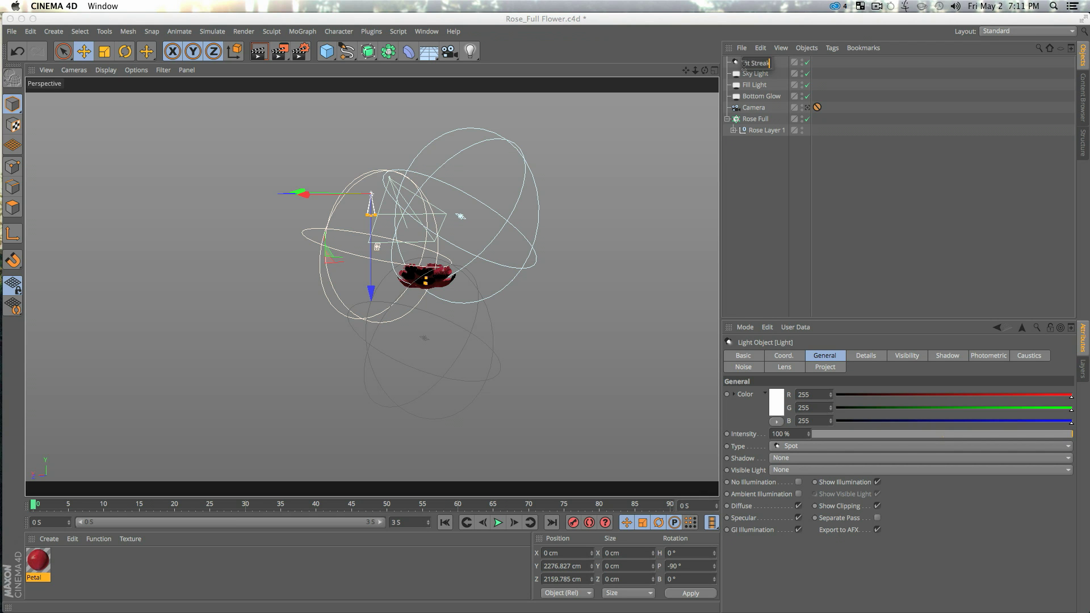
key("Return")
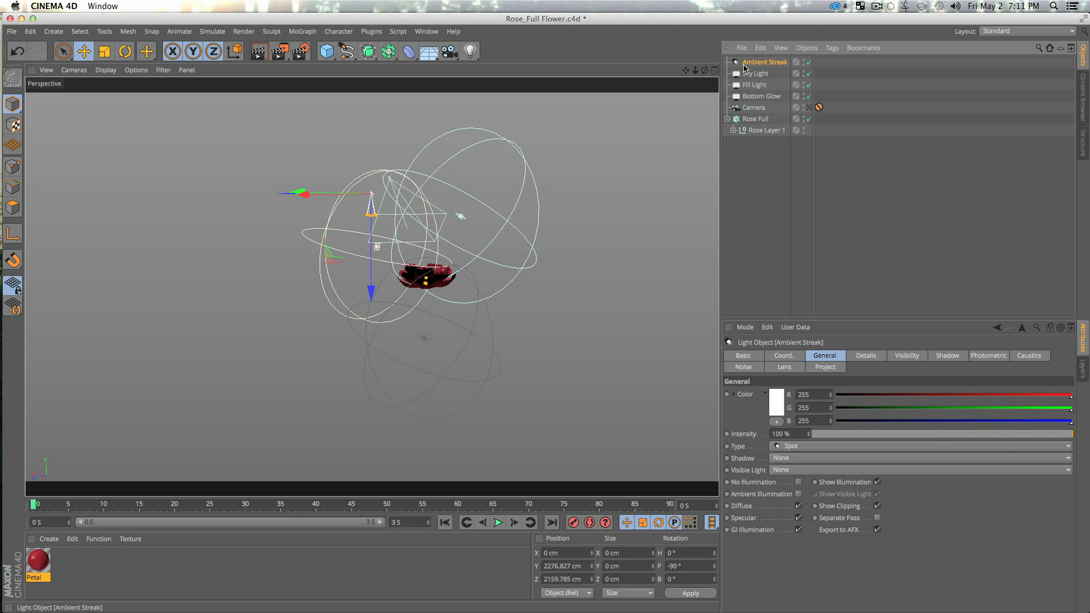
left_click(834, 370)
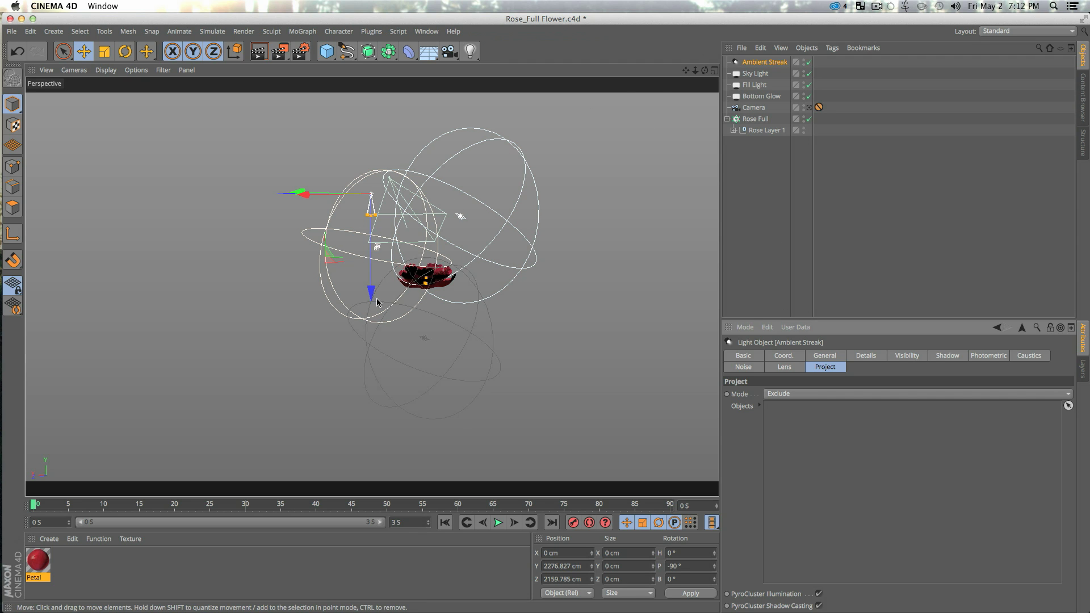
left_click(755, 119)
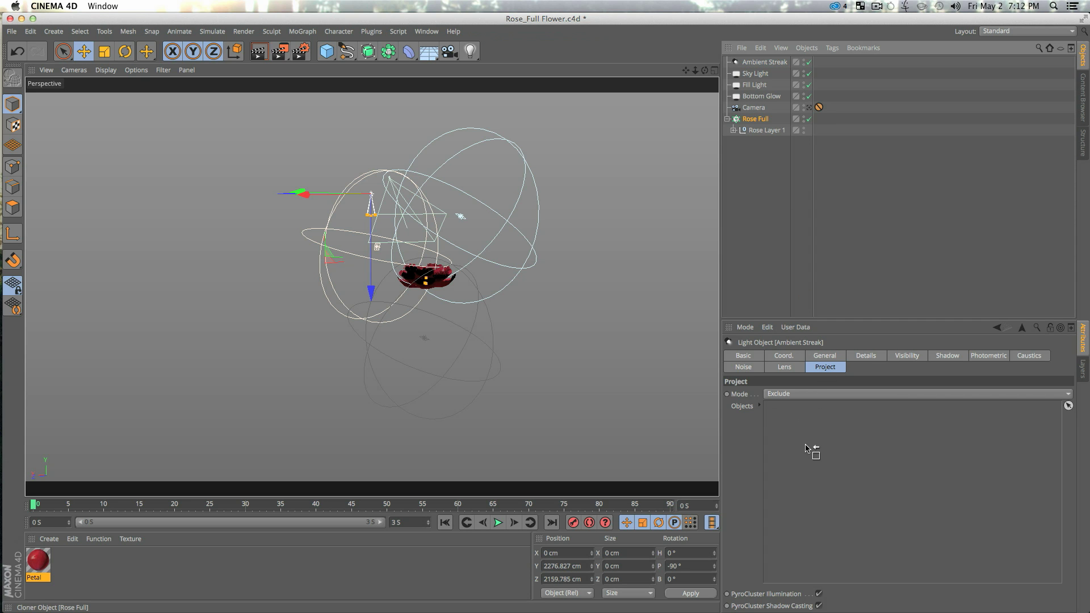
left_click_drag(797, 439, 821, 411)
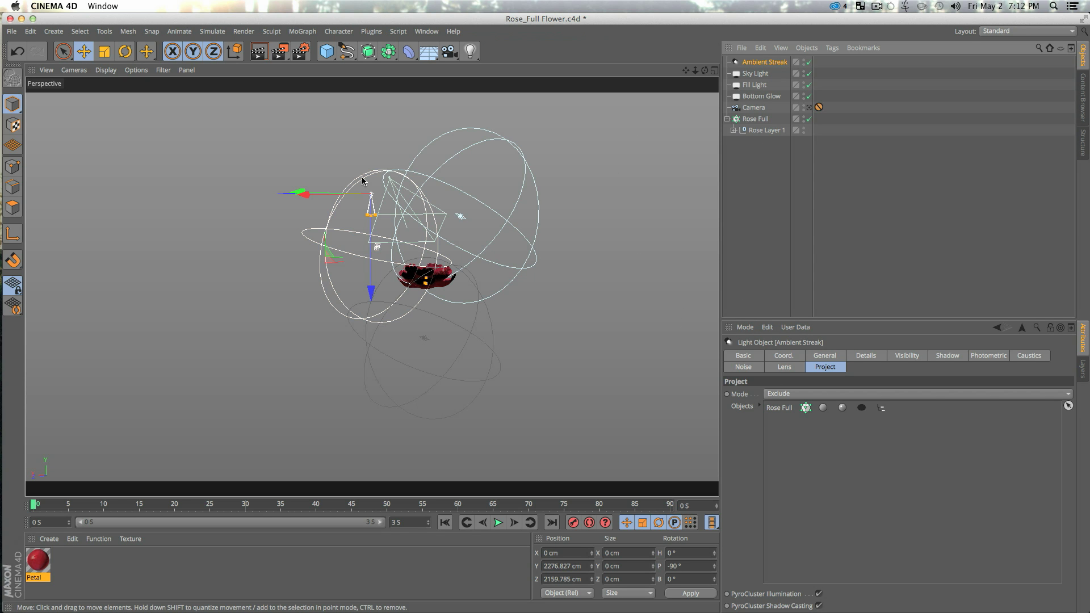
Move Ambient Streak sideways along X to about -1915 cm.
left_click_drag(534, 245, 586, 312, "alt")
mouse_move(322, 200)
left_mouse_down()
mouse_move(372, 220)
mouse_move(540, 237)
mouse_move(427, 276)
left_mouse_up()
left_click(427, 276)
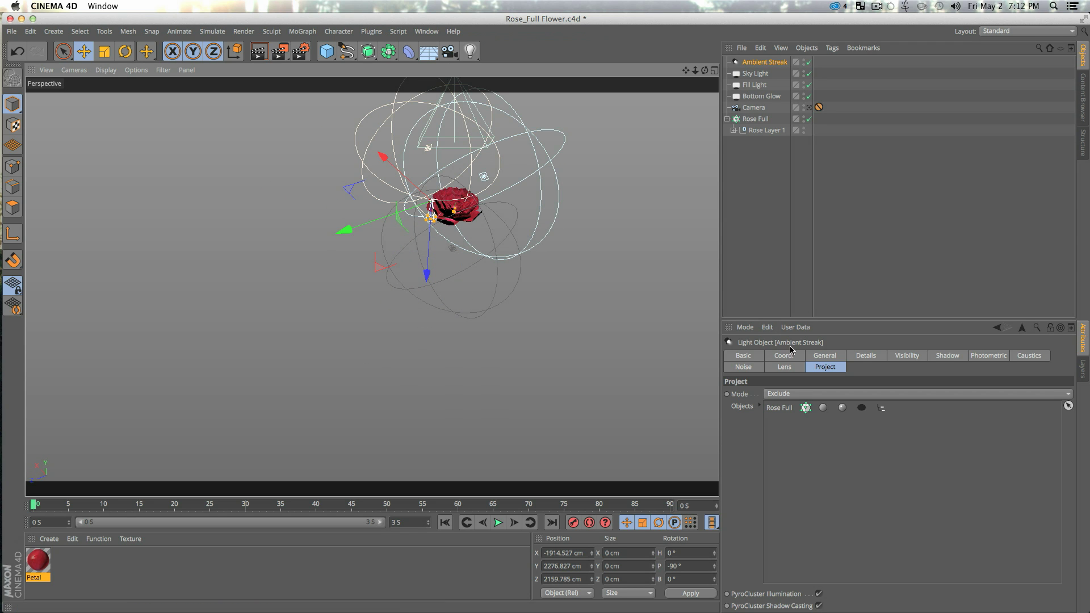
Set Ambient Streak's visible light to Volumetric and its intensity to 43%.
left_click(836, 358)
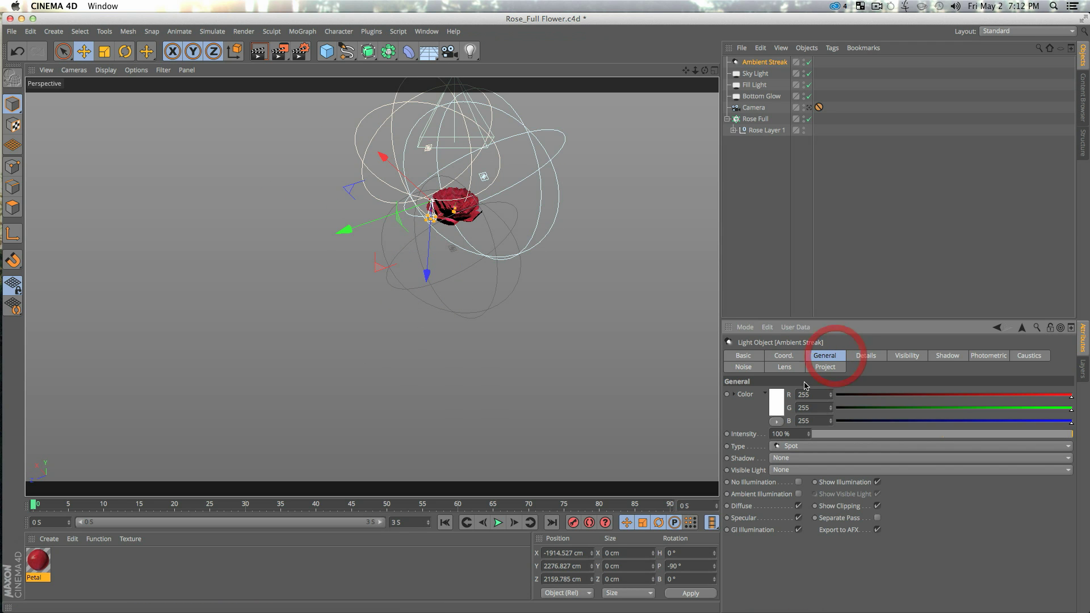
left_click(786, 470)
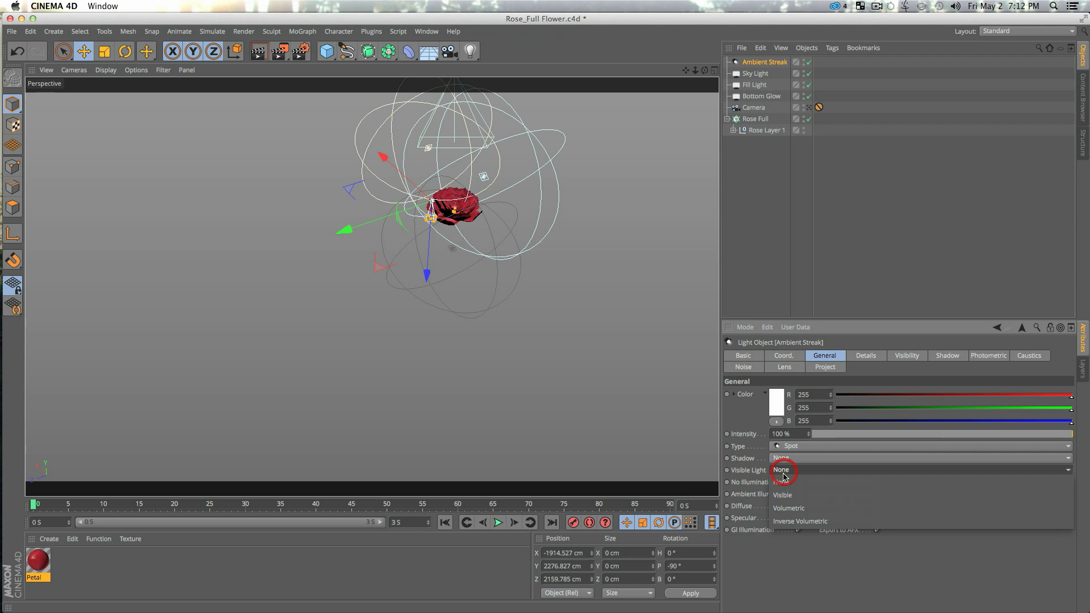
left_click(785, 503)
left_click_drag(423, 284, 555, 234, "alt")
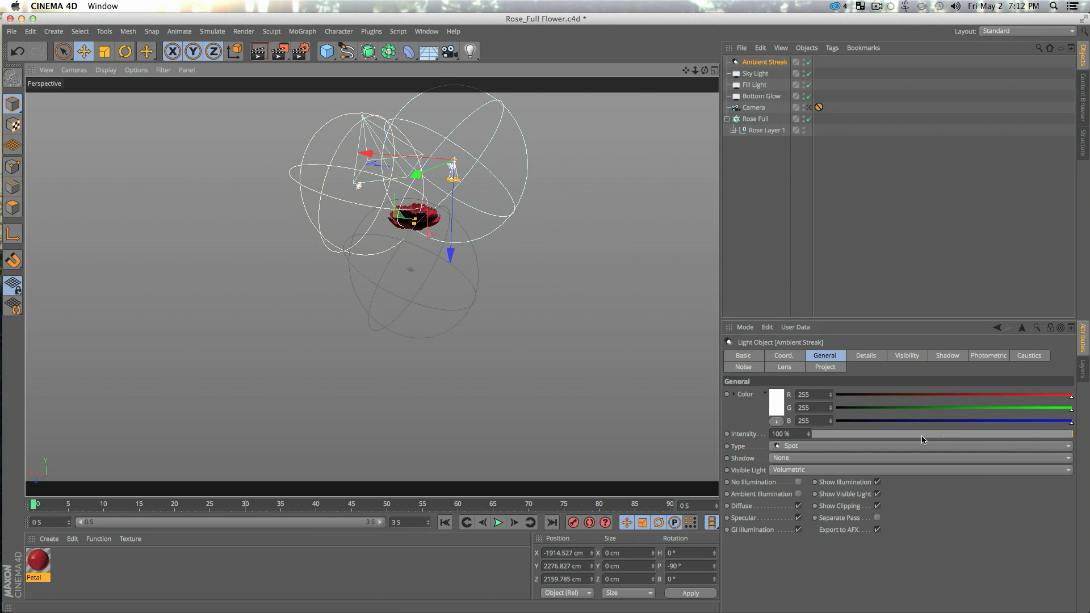
left_click_drag(921, 435, 926, 435)
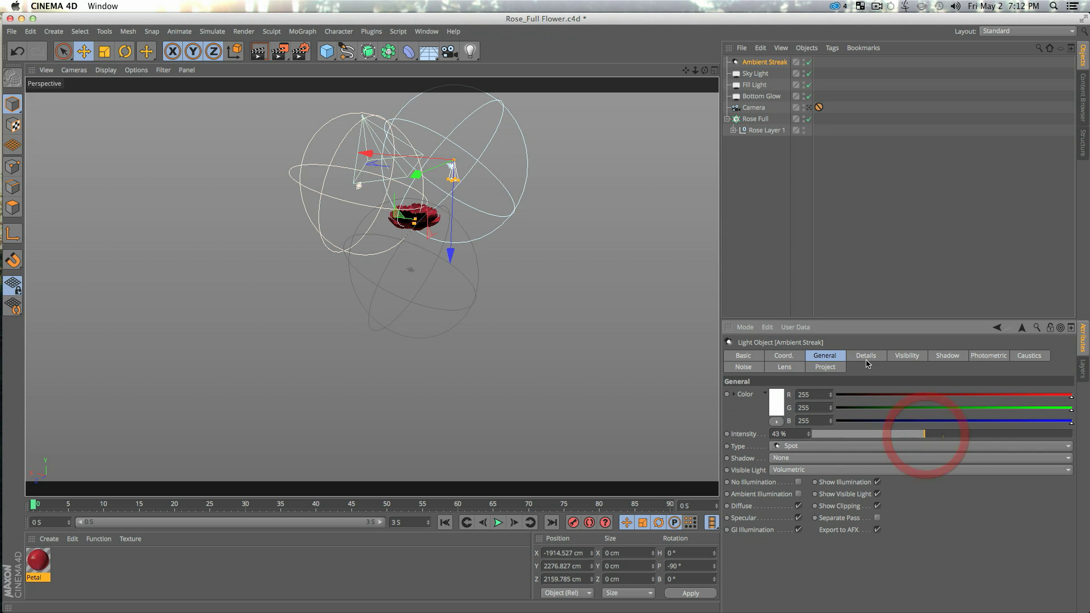
Narrow Ambient Streak's cone to an outer angle of 13°.
left_click(866, 356)
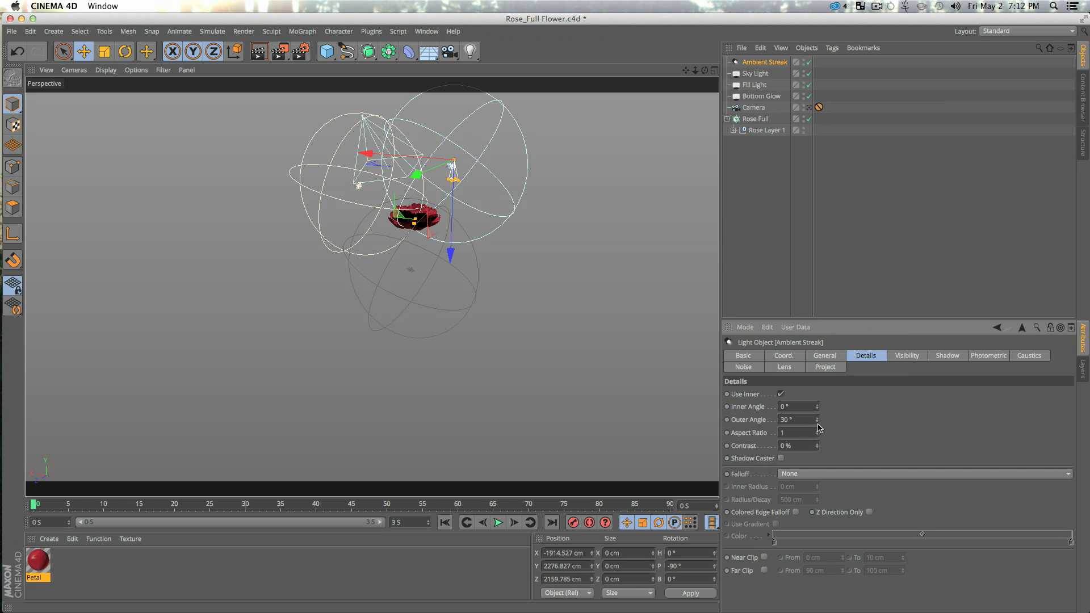
left_click_drag(818, 420, 817, 422)
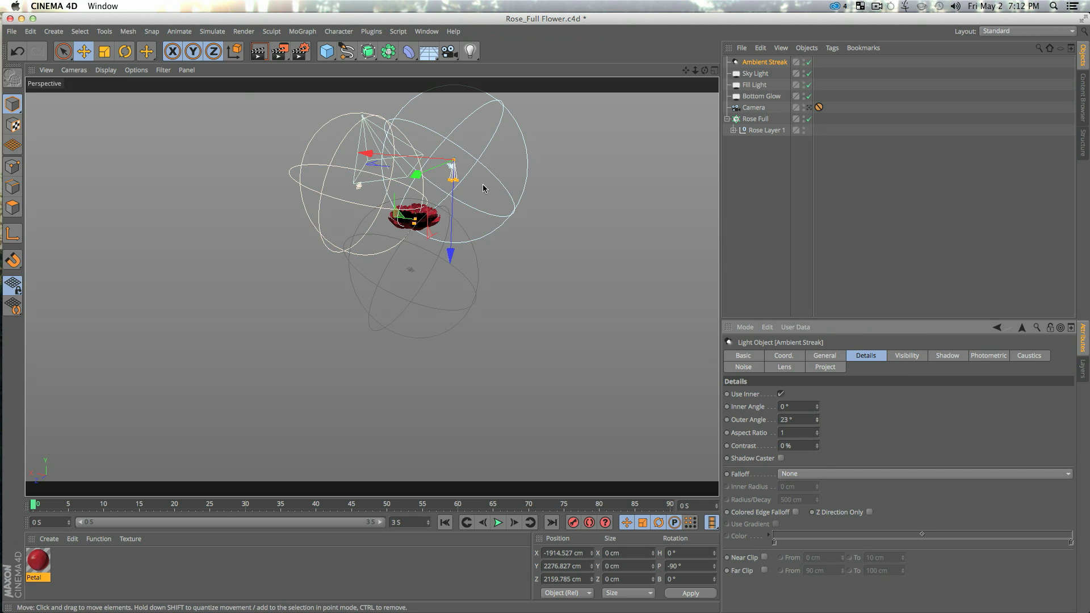
scroll(483, 184, "up", 6)
scroll(425, 240, "up", 6)
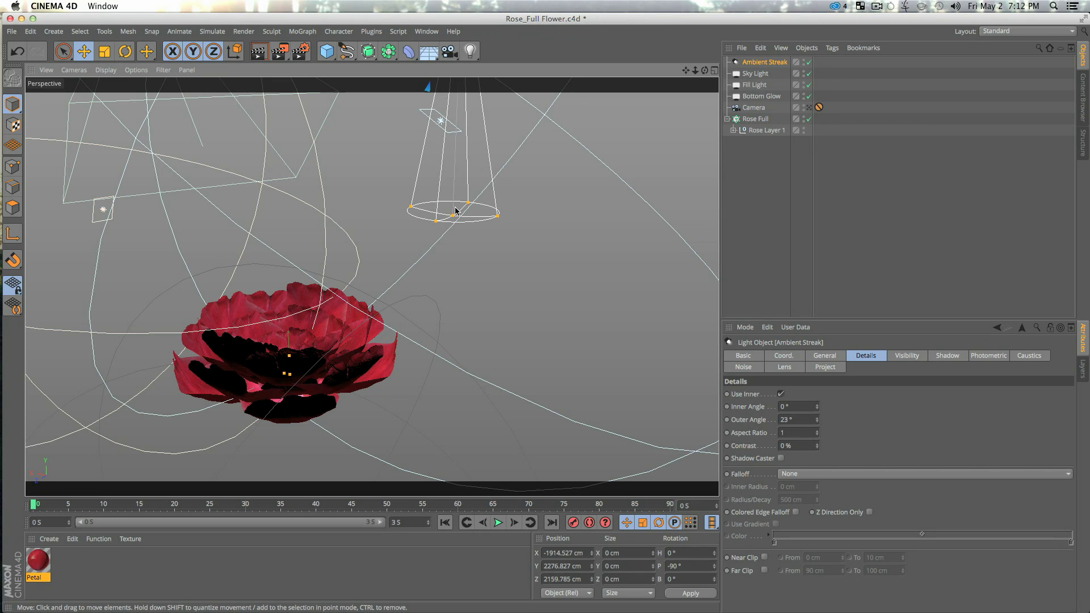
left_click_drag(818, 423, 818, 428)
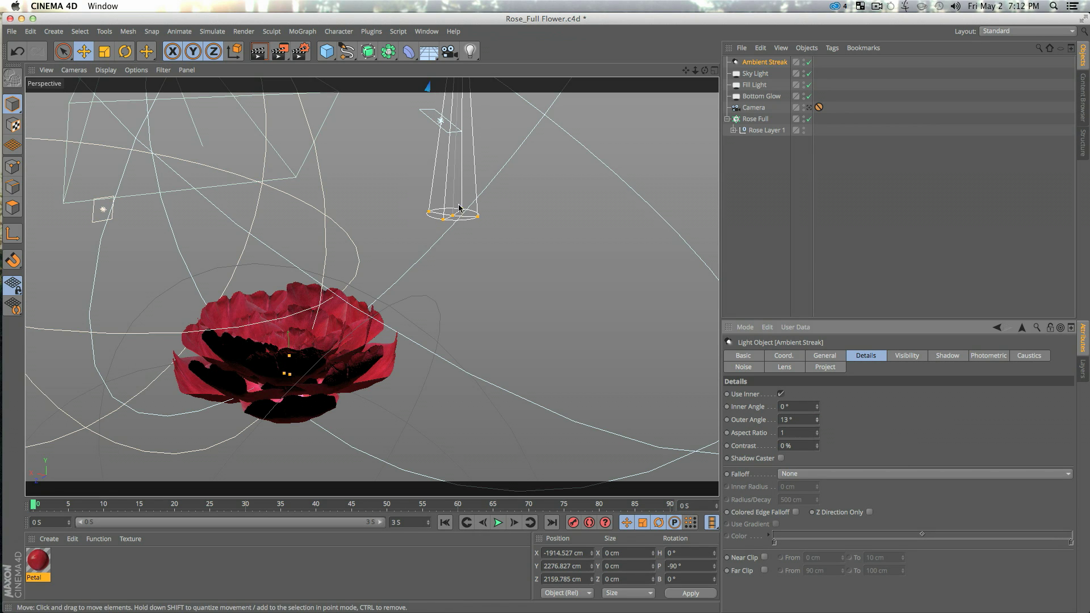
Extend the outer distance of Ambient Streak's visible light to 2233 cm.
left_click(897, 357)
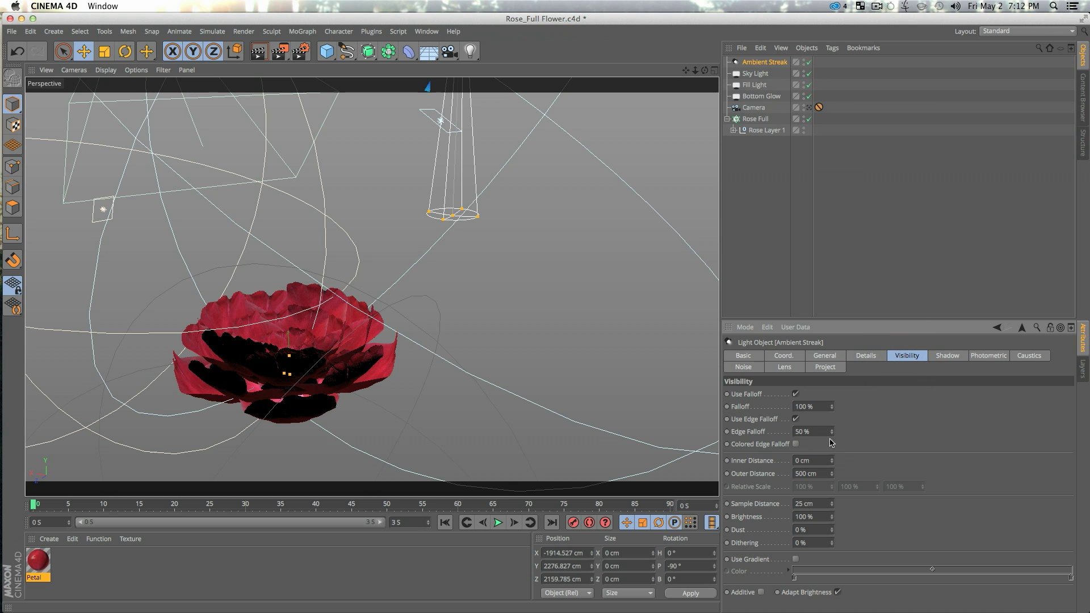
left_click_drag(833, 476, 833, 446)
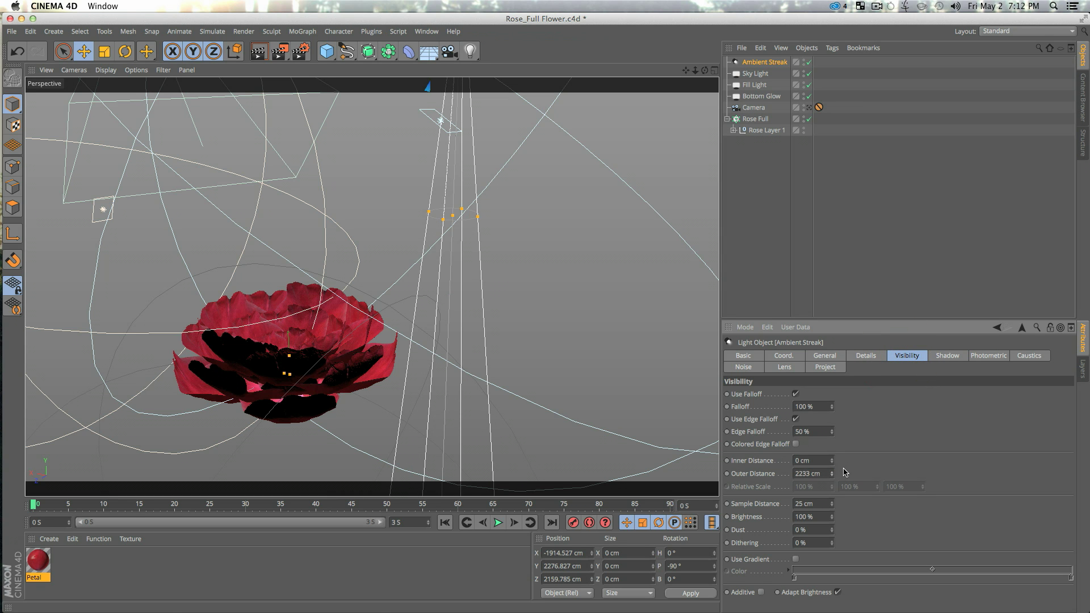
scroll(401, 310, "down", 10)
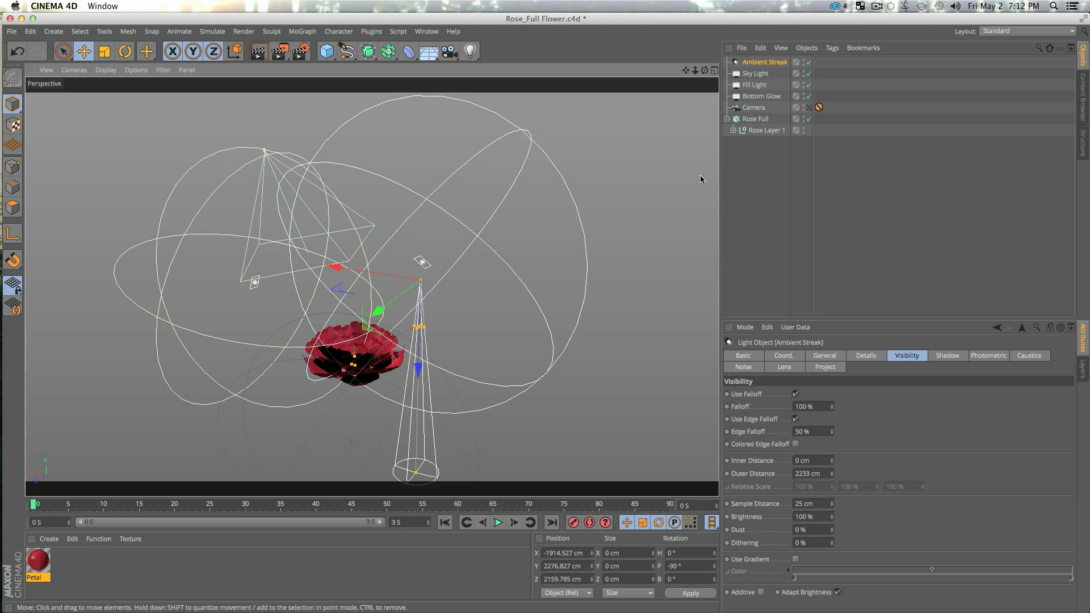
Move Ambient Streak into the camera's frame beside the rose, at about X -392 cm, Y 1620 cm and Z 1211 cm.
left_click(810, 108)
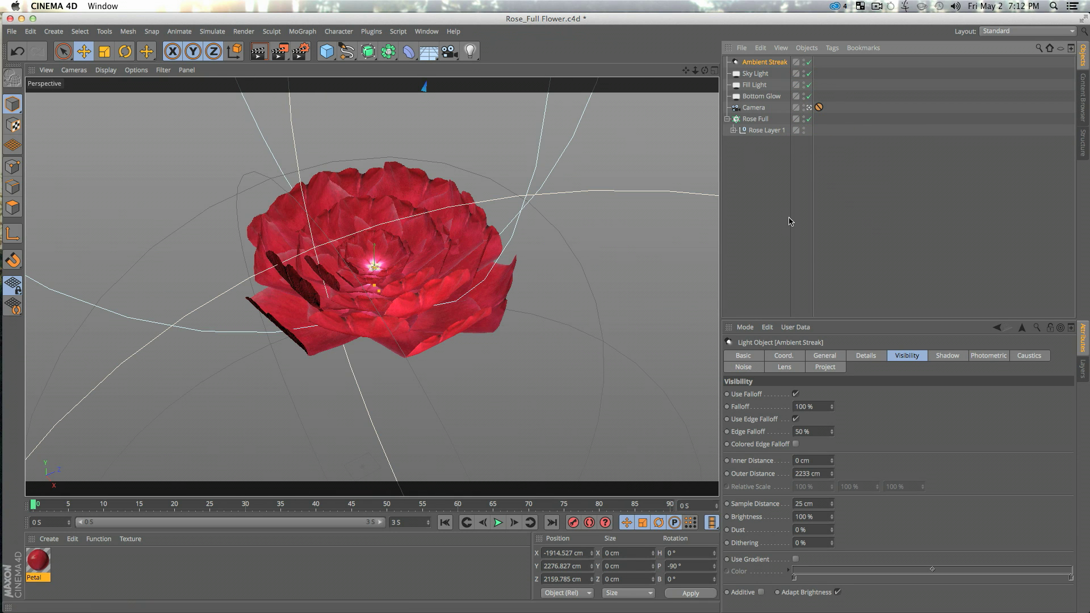
left_click(810, 107)
left_click_drag(406, 315, 523, 340, "alt")
left_click_drag(480, 270, 403, 296)
left_click_drag(475, 303, 449, 290)
left_click(809, 107)
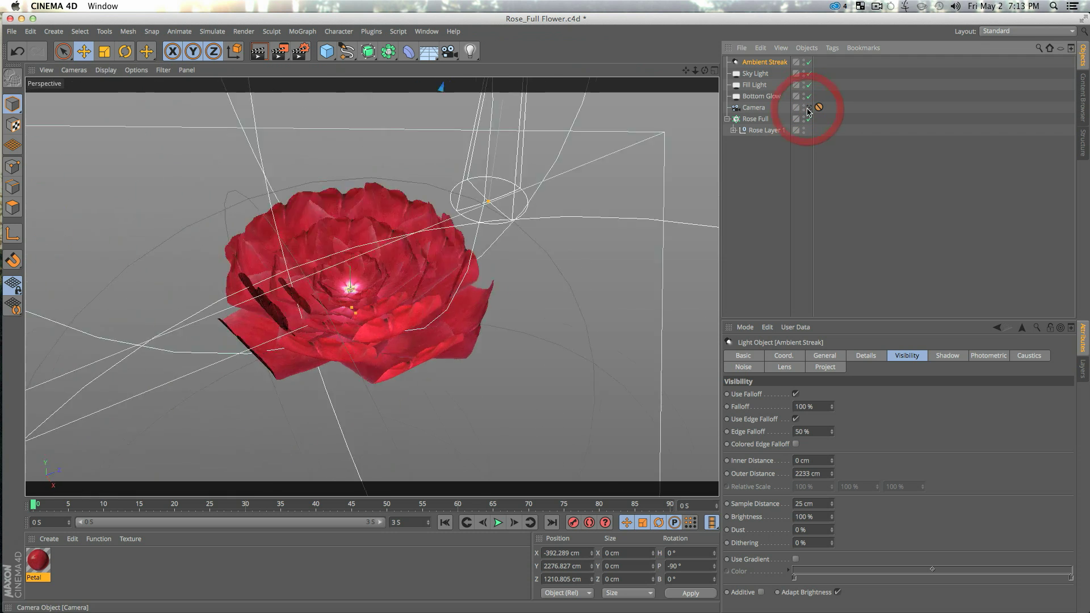
left_click(784, 356)
mouse_move(788, 409)
left_mouse_down()
mouse_move(788, 454)
mouse_move(787, 392)
mouse_move(909, 361)
left_mouse_up()
Lengthen Ambient Streak's visible outer distance further so the beam runs past the lower edge of the camera frame, and preview the render.
left_click(831, 355)
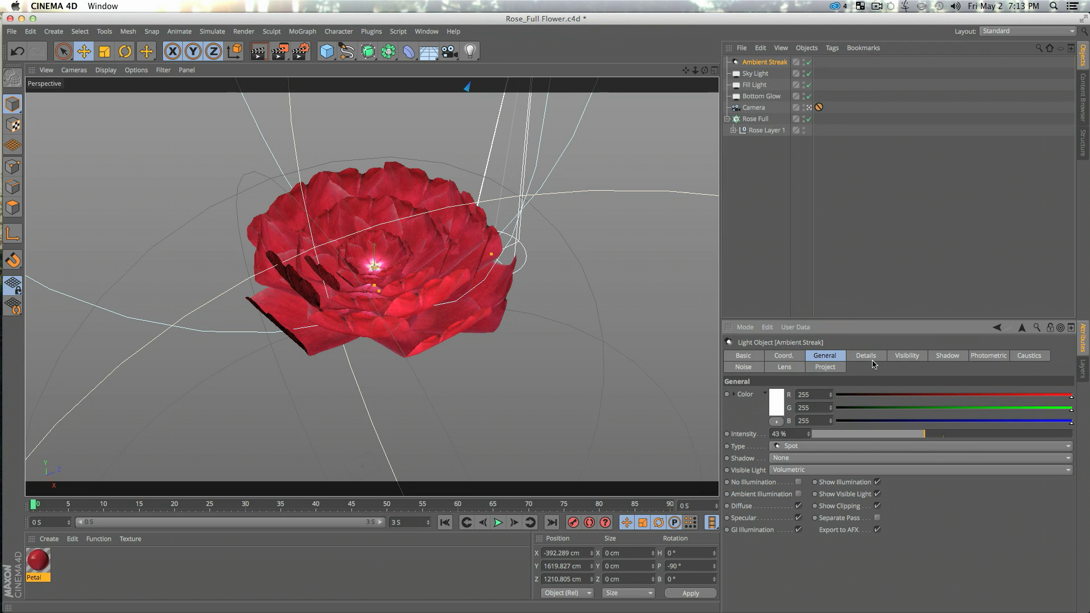
left_click(867, 356)
left_click(907, 354)
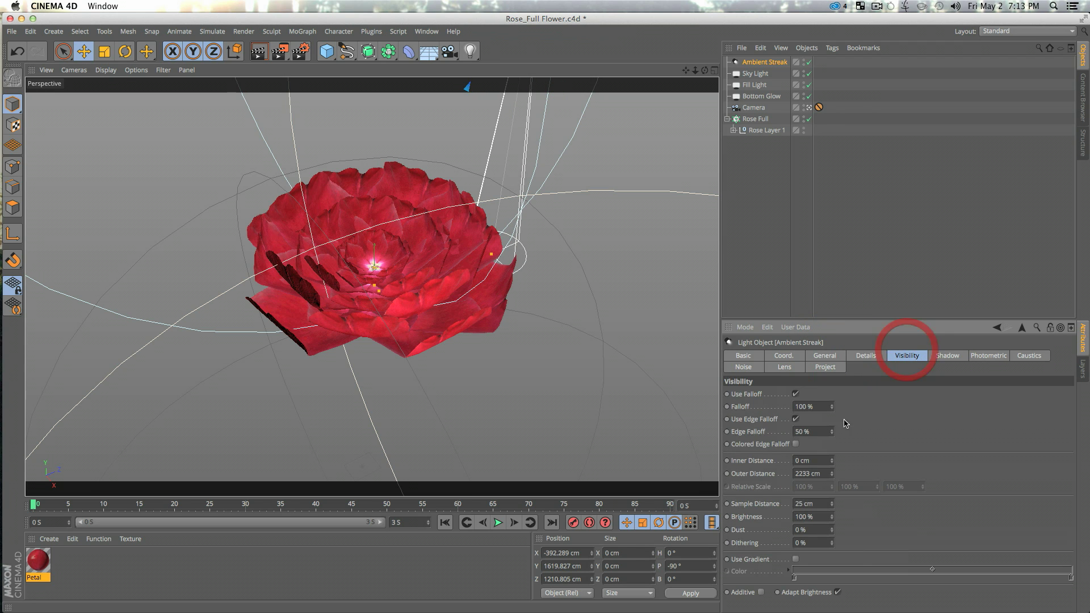
left_click_drag(832, 477, 845, 446)
left_click(752, 179)
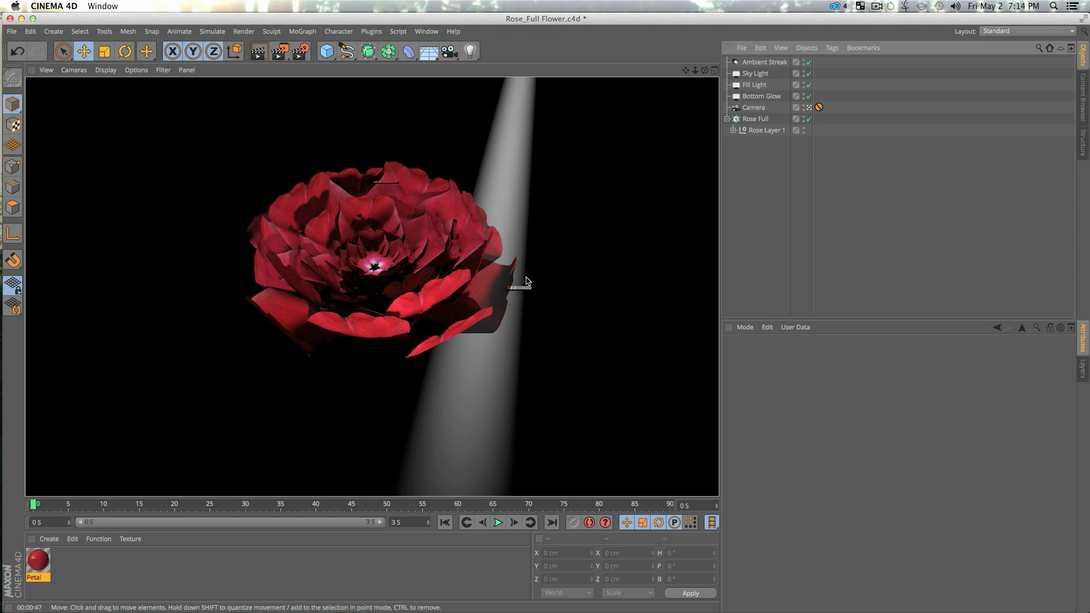
left_click(772, 186)
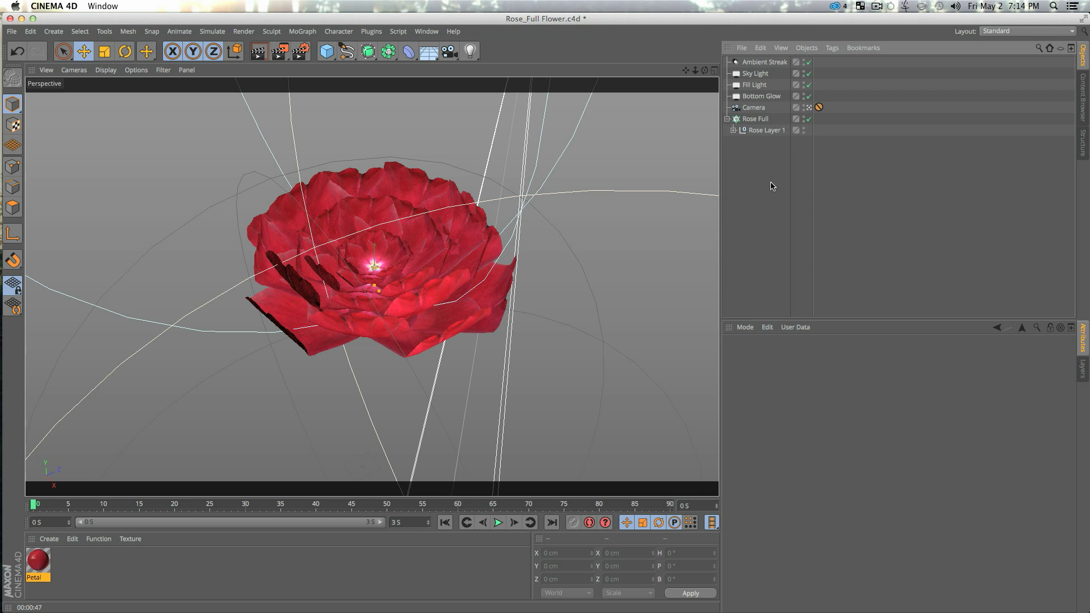